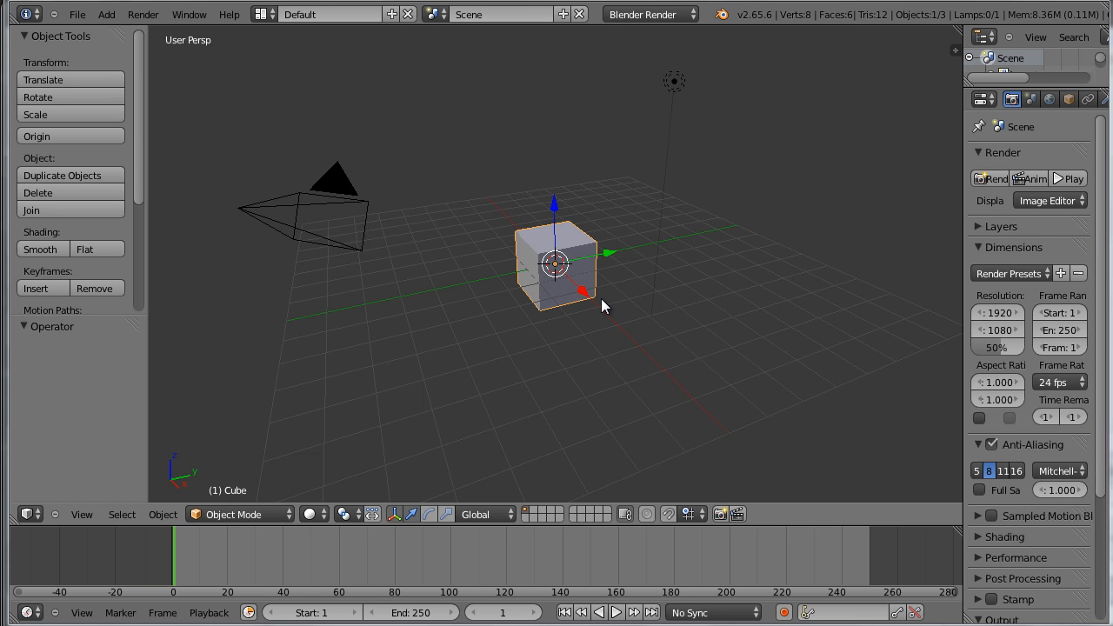
In Edit Mode, flatten the whole cube by scaling it along global Z by about 0.515
middle_drag(646, 341, 606, 330)
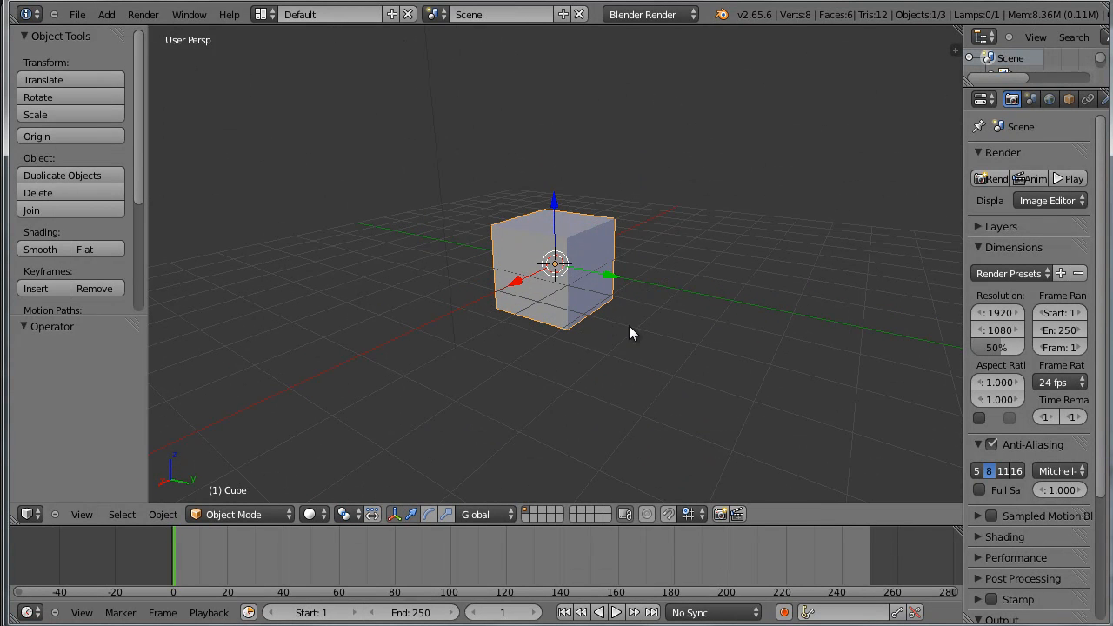
key(Tab)
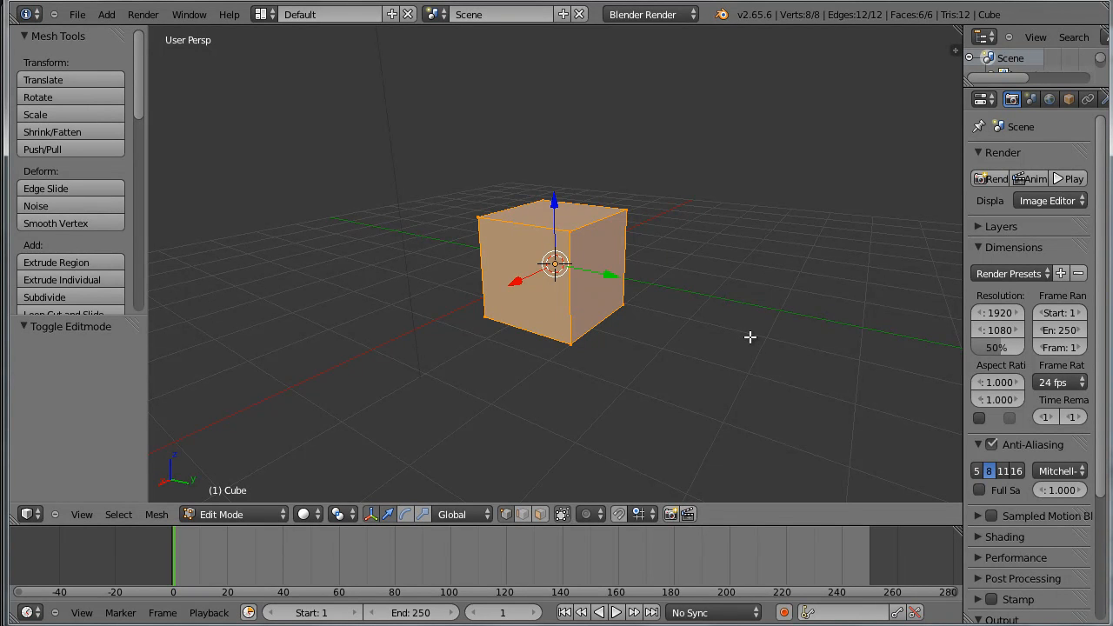
key(s)
key(z)
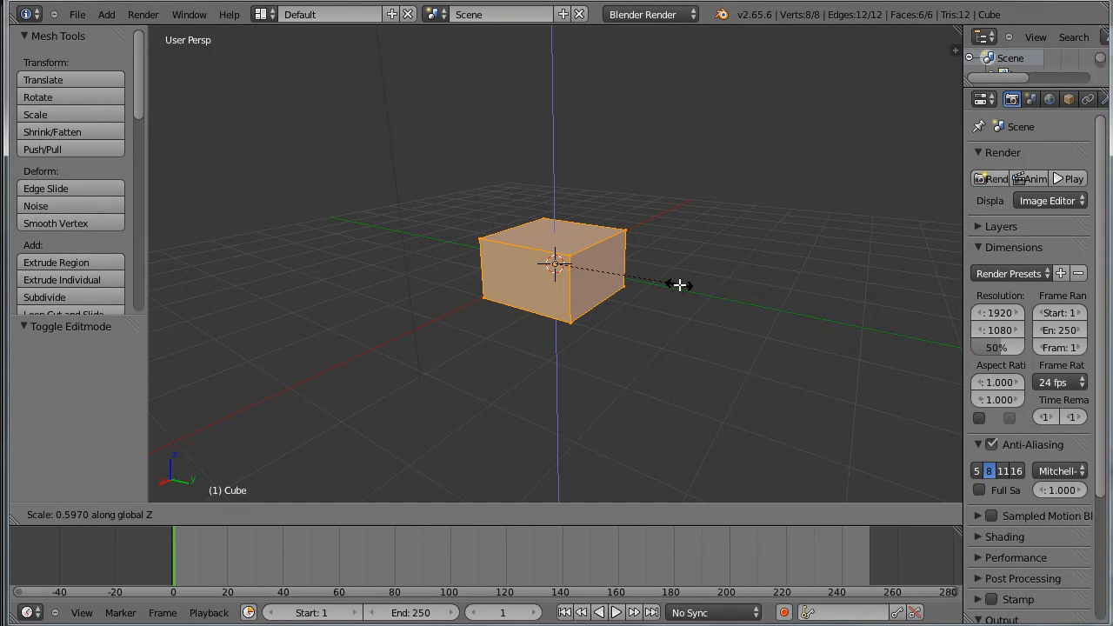
click(662, 279)
Narrow the flattened cube along global X by a factor of about 0.79 and return to Object Mode
middle_drag(662, 279, 600, 353)
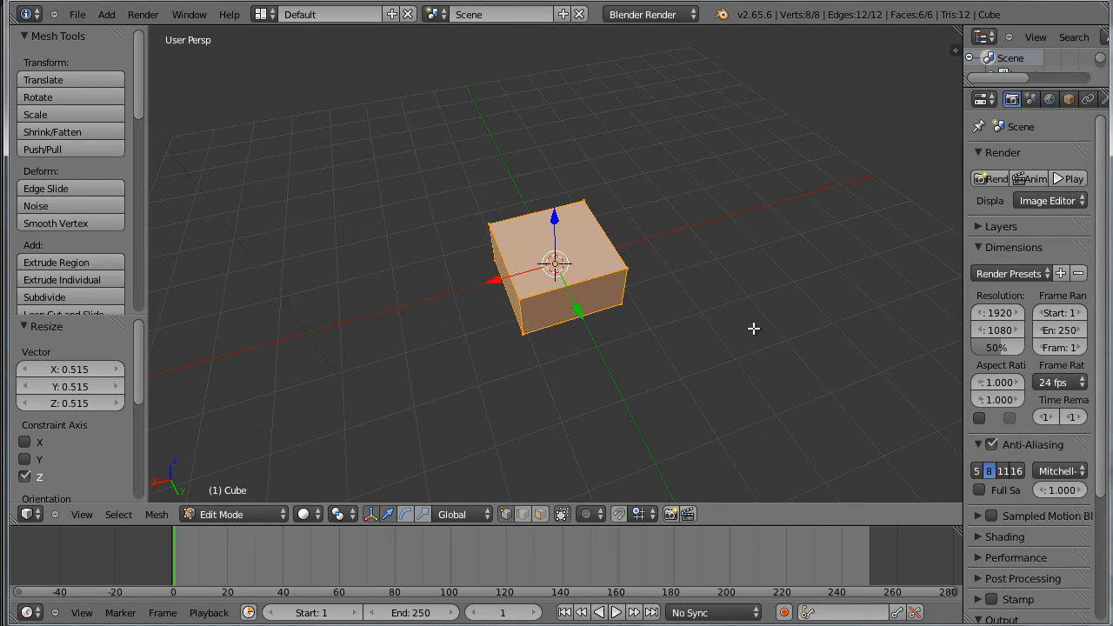
key(s)
key(x)
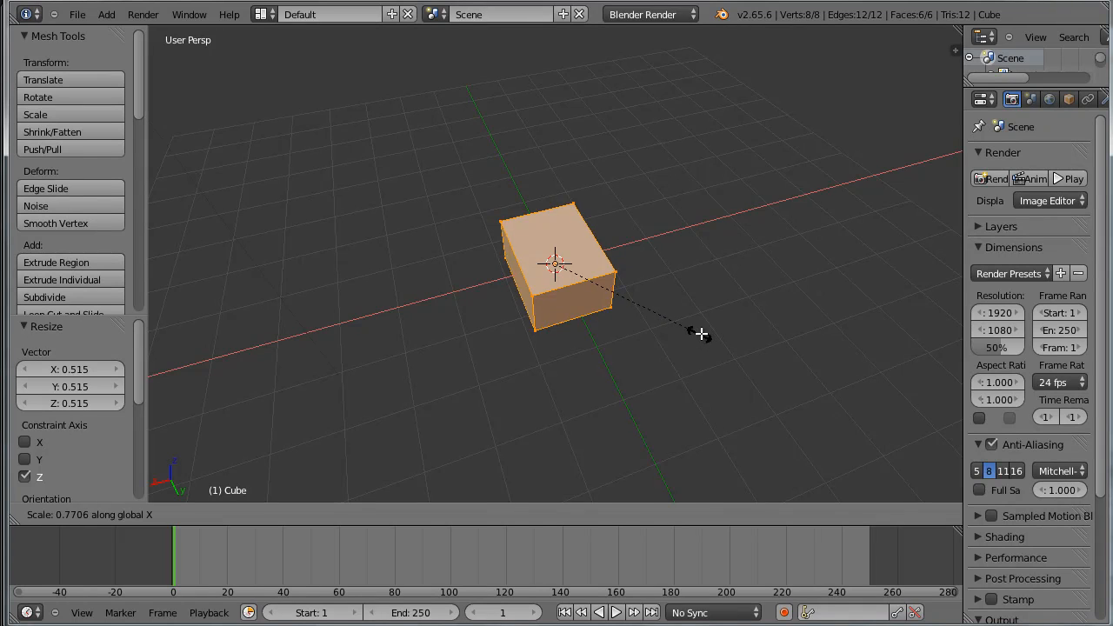
click(702, 333)
middle_drag(703, 333, 719, 316)
scroll(728, 306, up, 3)
scroll(718, 309, down, 4)
scroll(719, 315, up, 3)
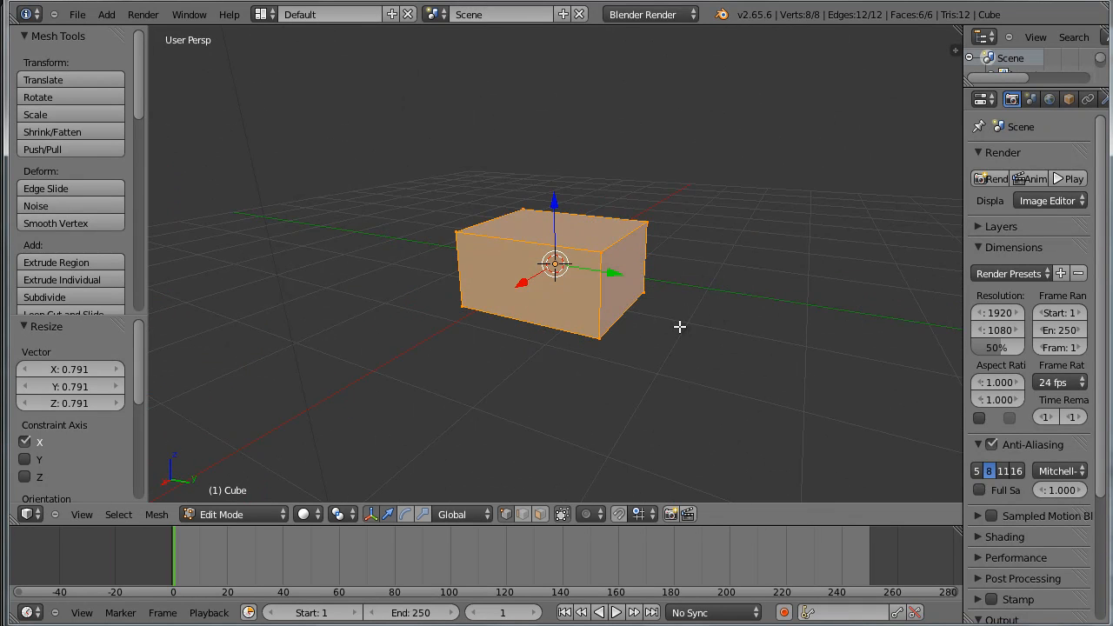
key(Tab)
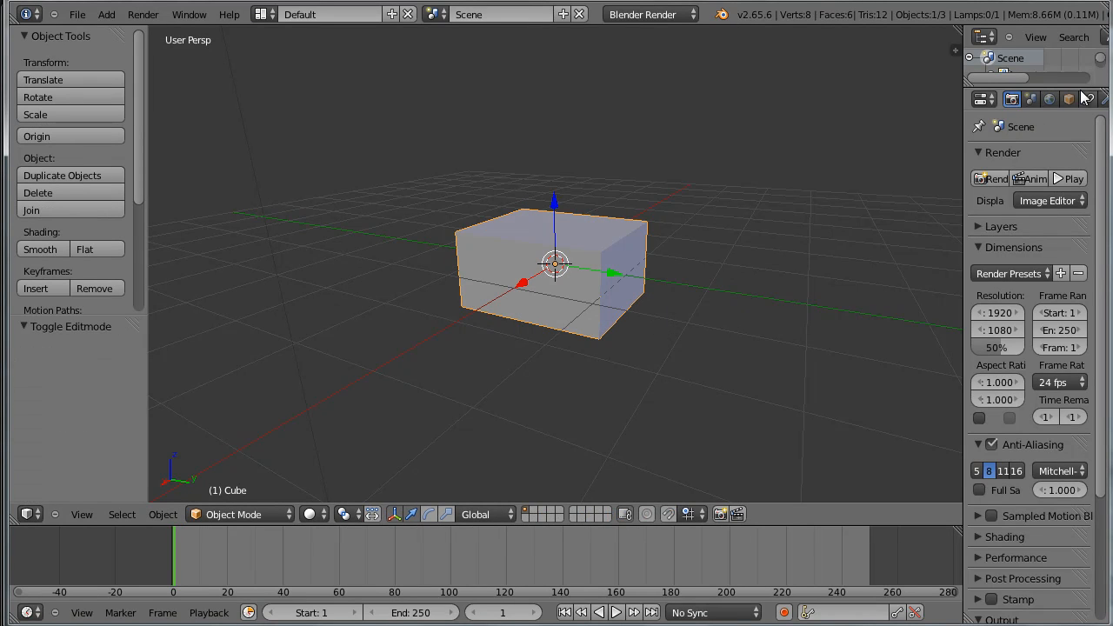
scroll(1054, 105, down, 2)
click(1052, 99)
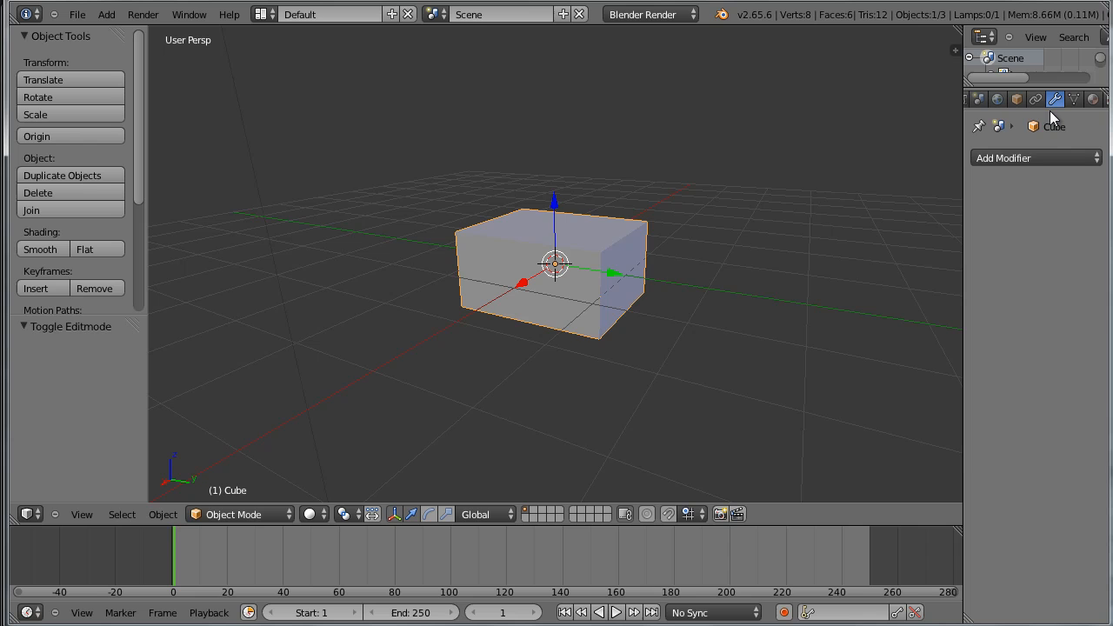
click(1042, 158)
click(778, 443)
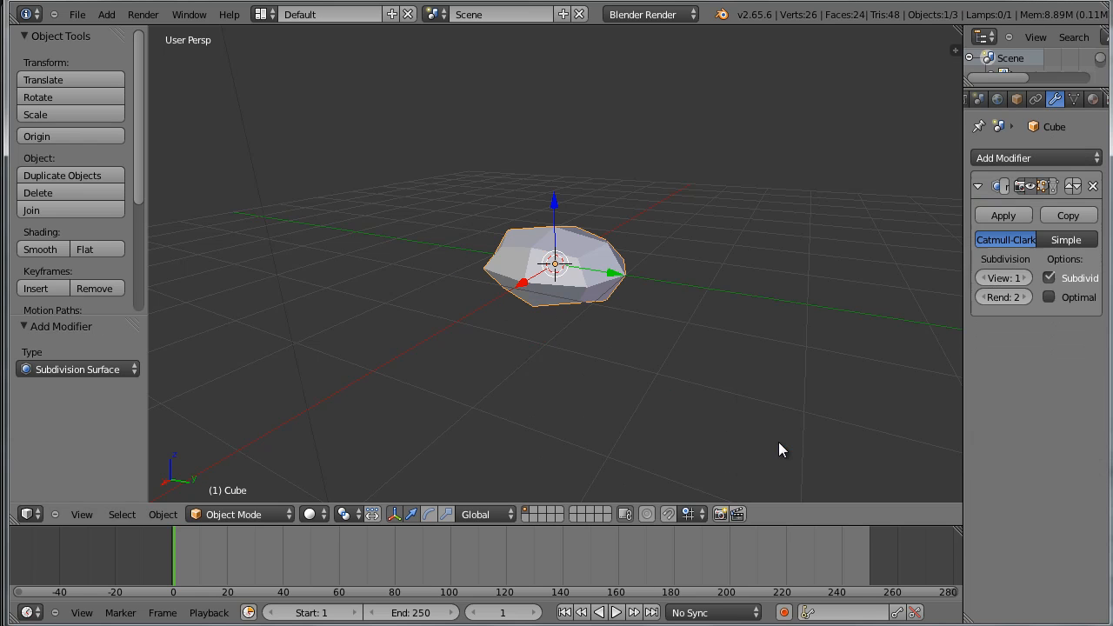
key(ctrl+z)
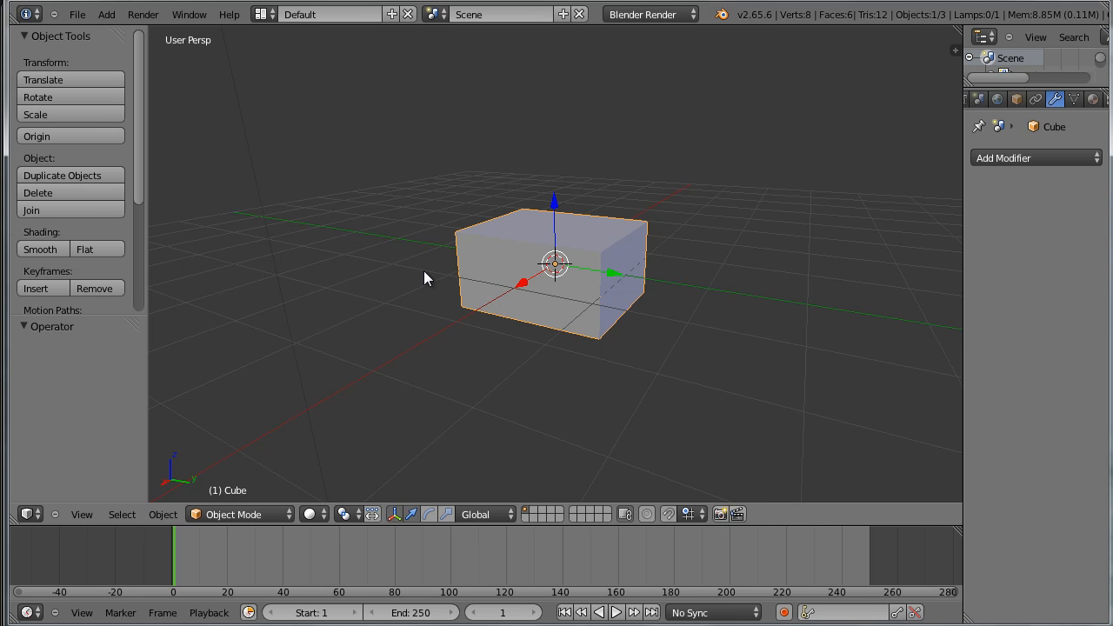
key(2)
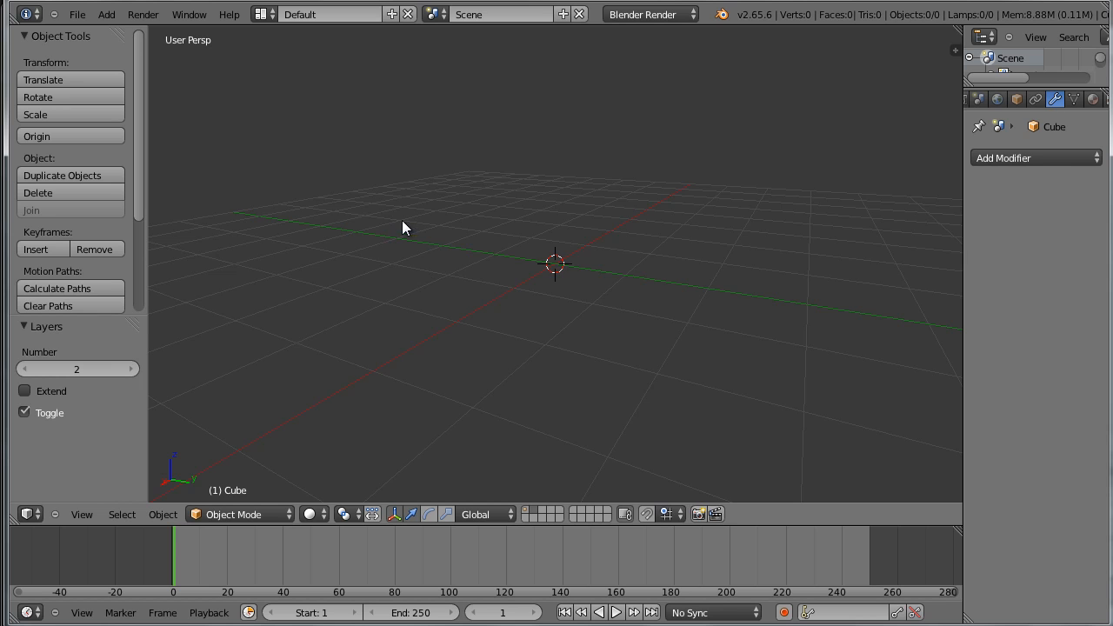
key(1)
Give the cube a level 2 Subdivision Surface modifier and shade it smooth
key(ctrl+2)
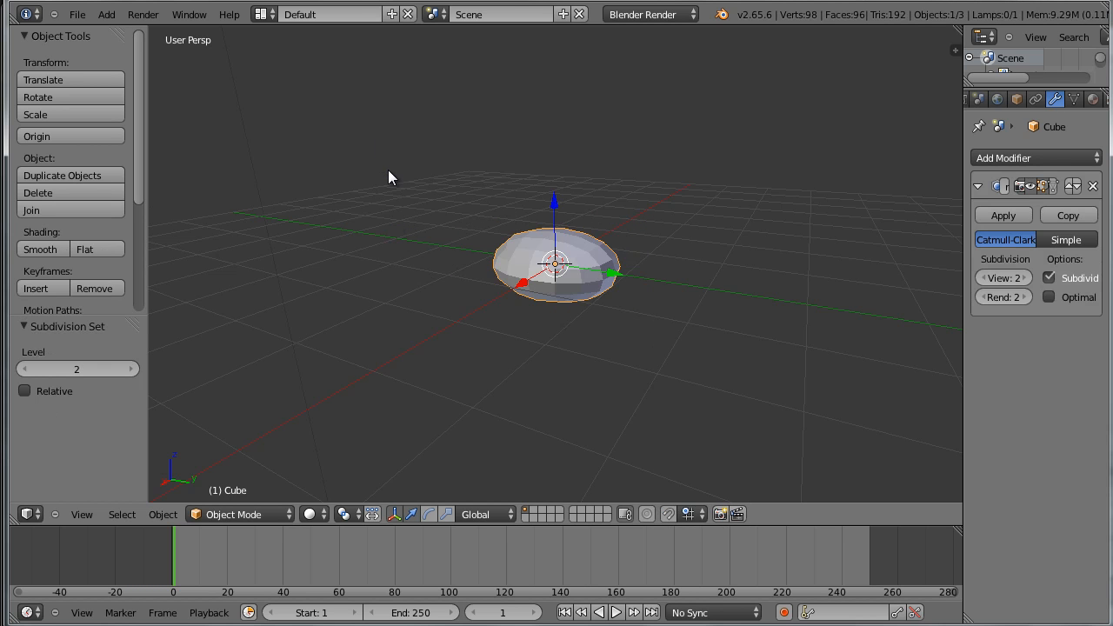
scroll(628, 310, up, 2)
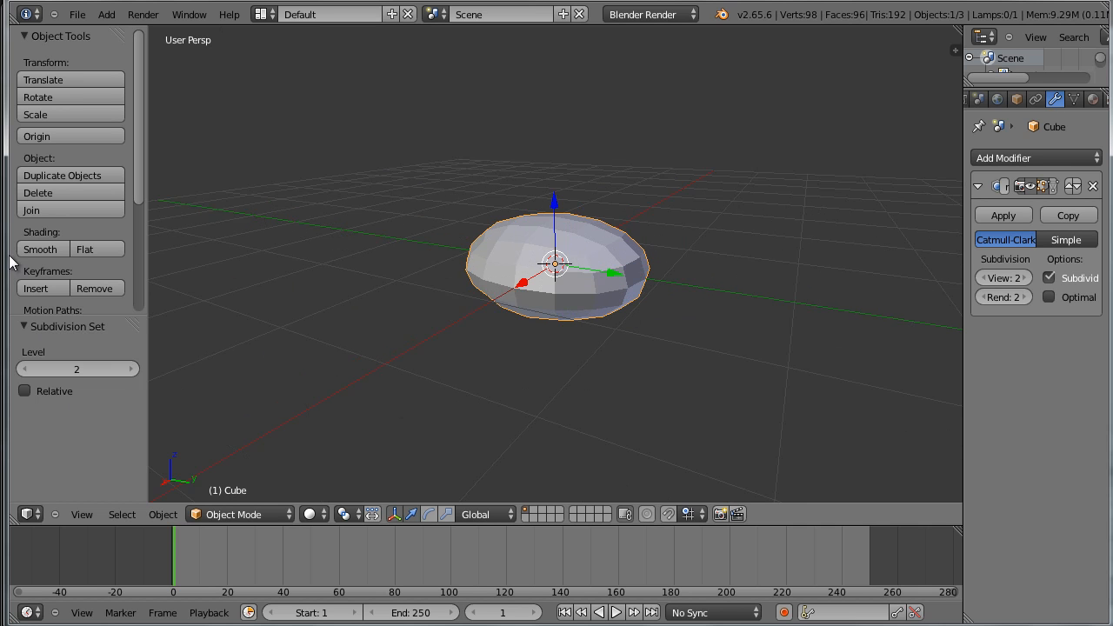
click(54, 246)
mouse_move(706, 279)
middle_down()
mouse_move(524, 316)
mouse_move(696, 304)
mouse_move(713, 291)
middle_up()
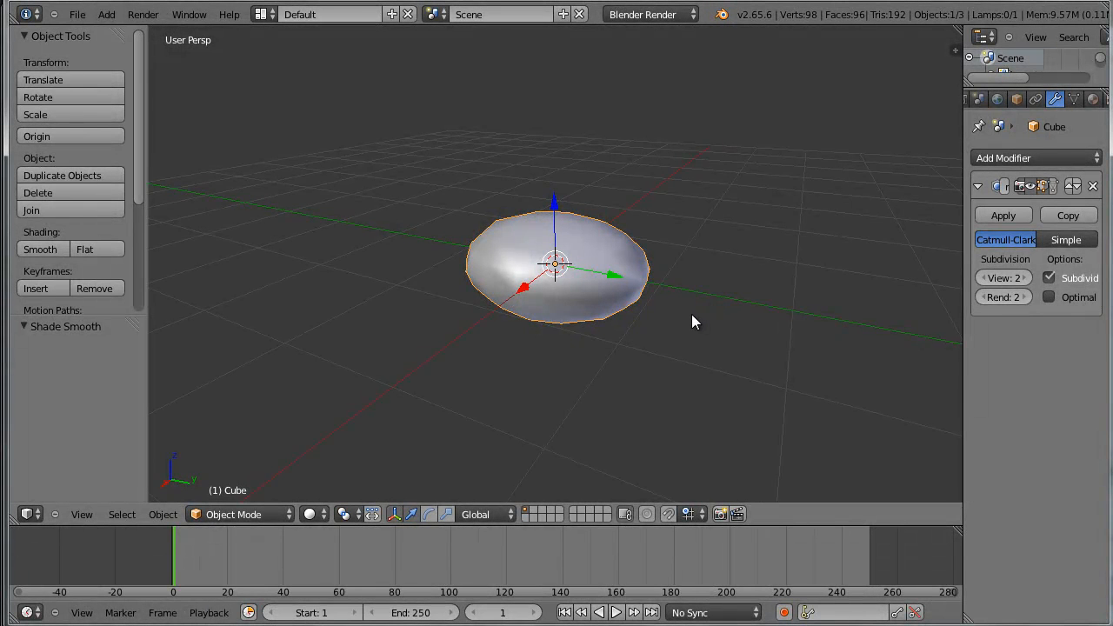
In Edit Mode, add two loop cuts across the Y axis, slid to about -0.79 and 0.81 near the box's opposite ends
key(Tab)
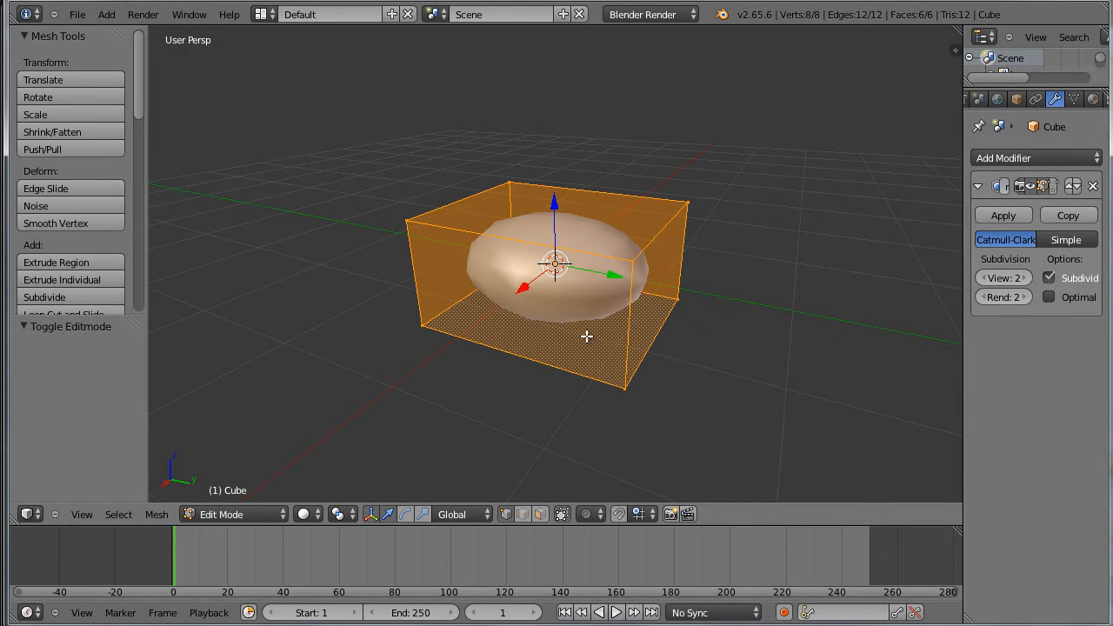
key(ctrl+r)
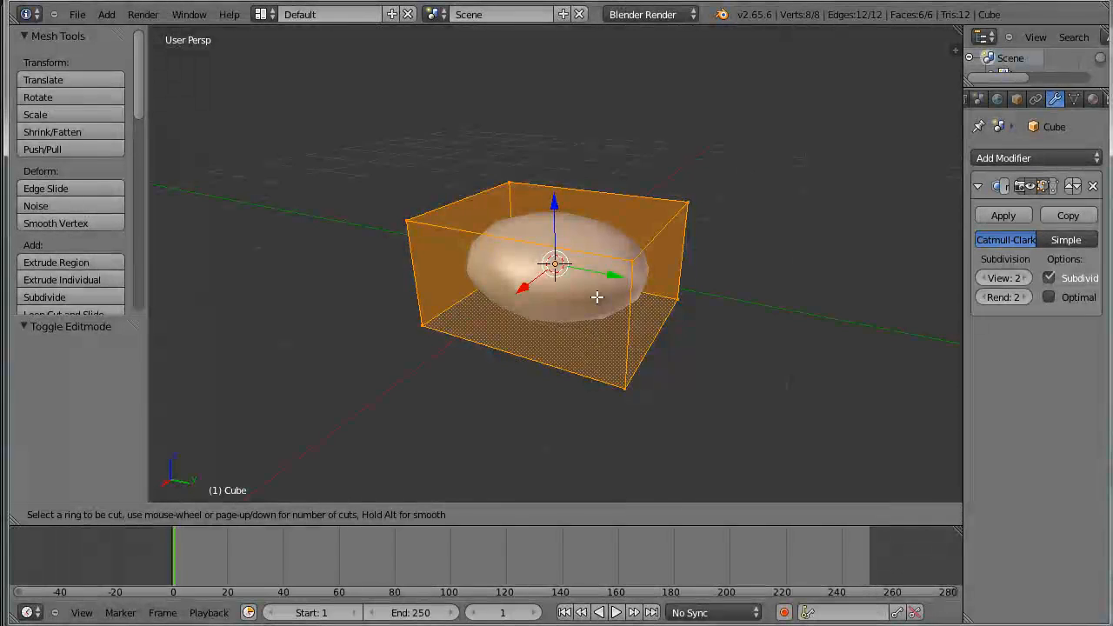
key(a)
click(550, 247)
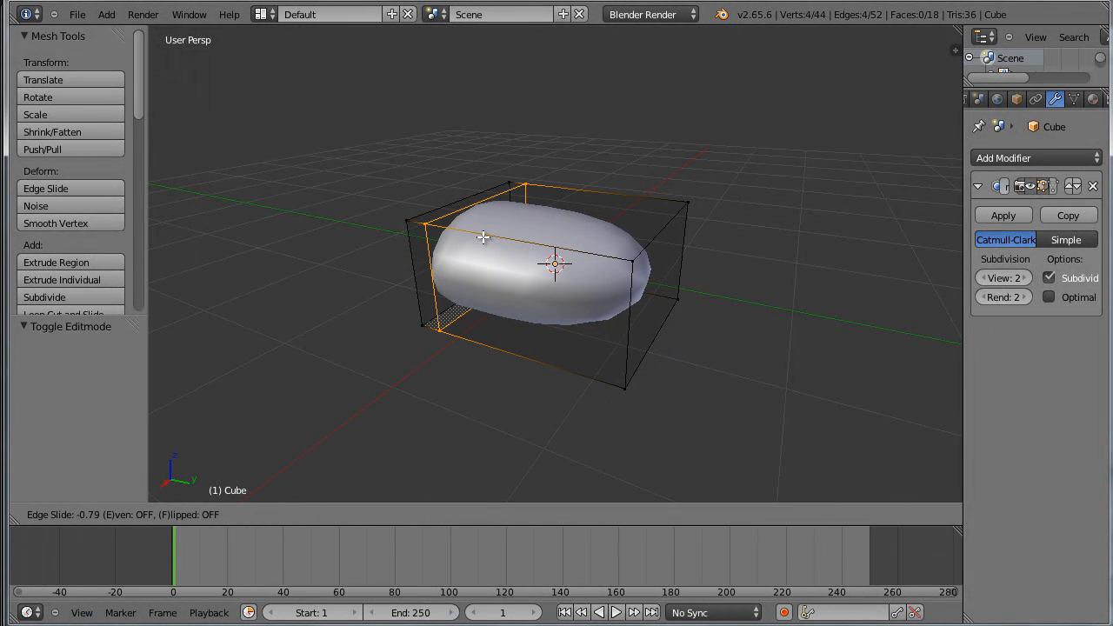
click(483, 237)
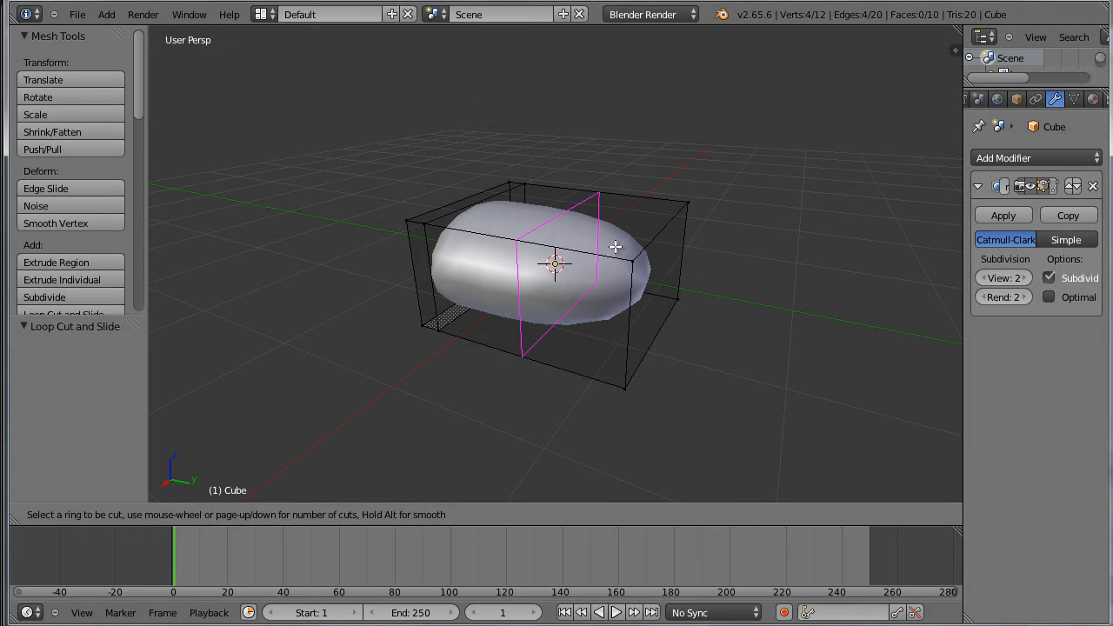
click(617, 247)
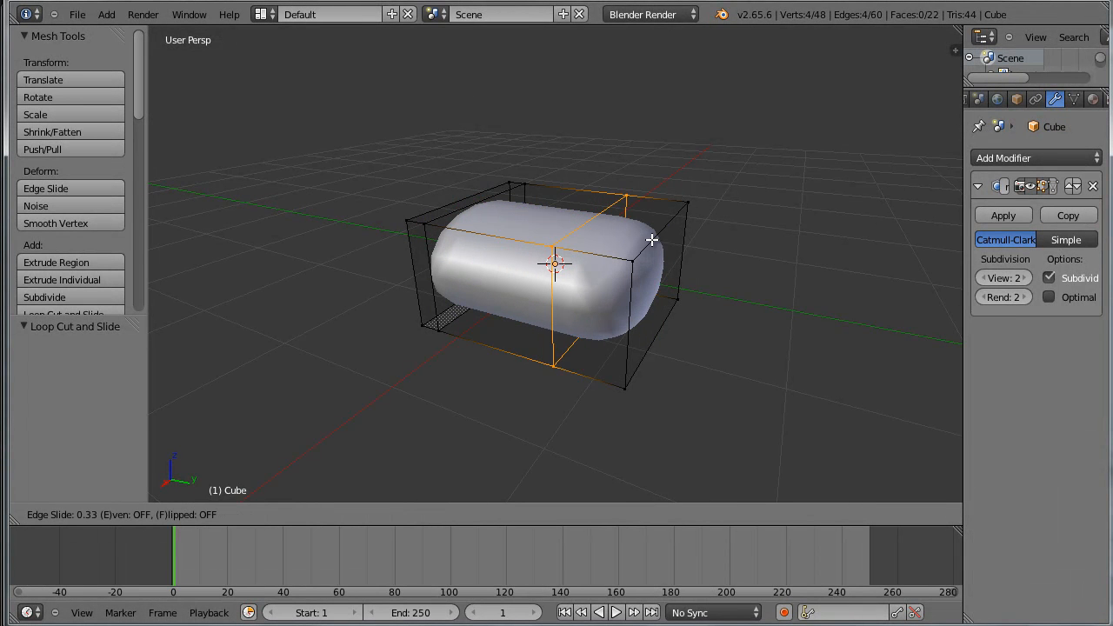
click(700, 261)
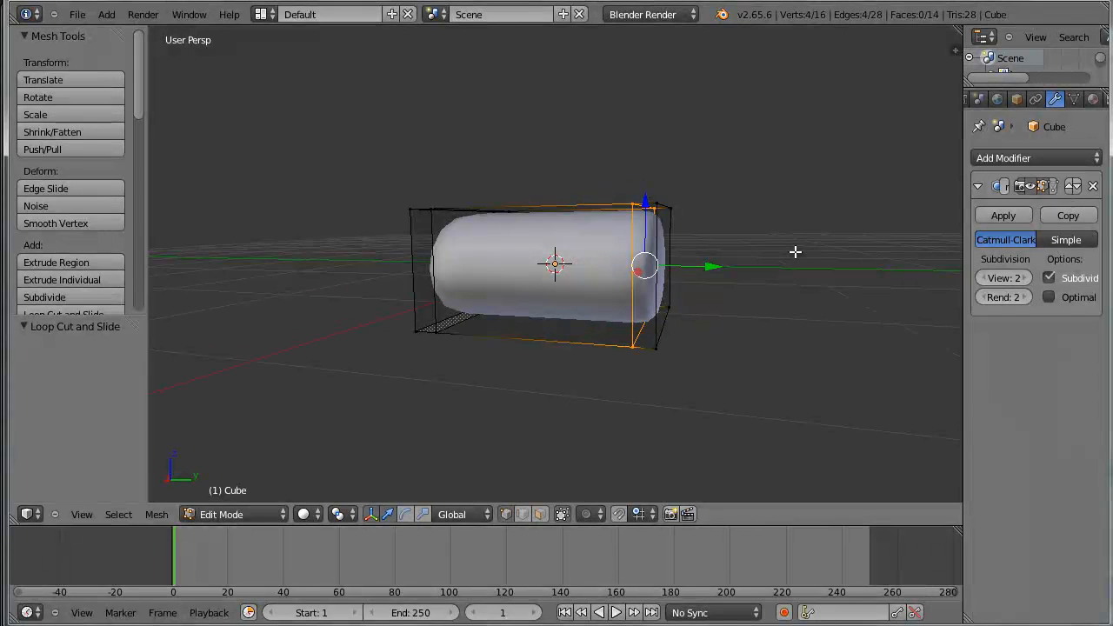
Add two horizontal loop cuts around the box, one near the bottom and one slid about 0.67 towards the top
key(ctrl+r)
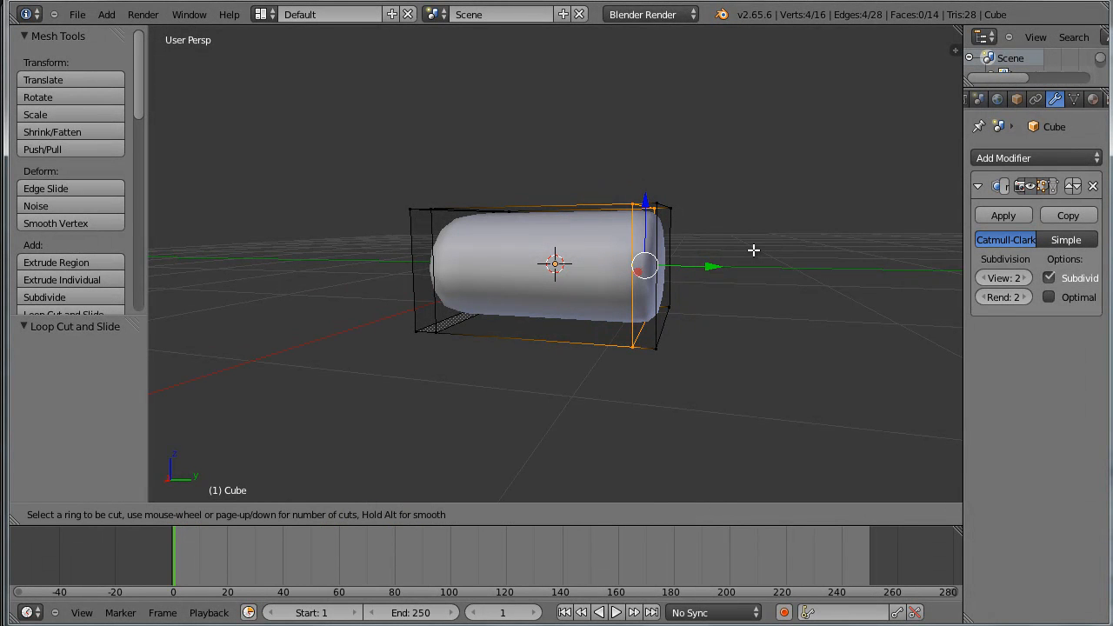
click(648, 270)
click(643, 304)
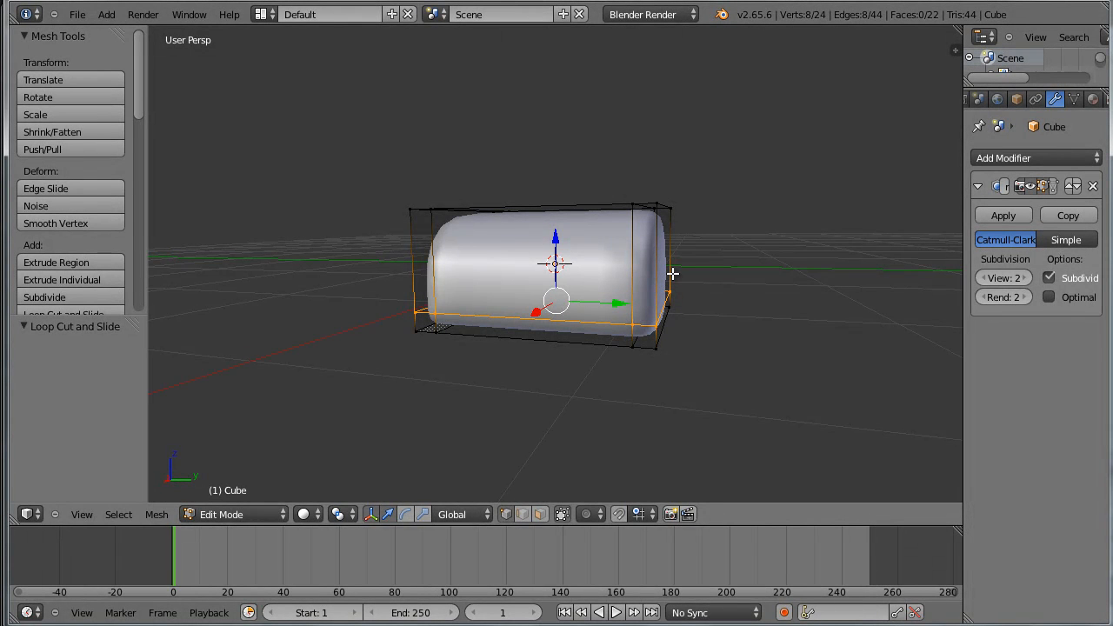
key(ctrl+r)
click(672, 273)
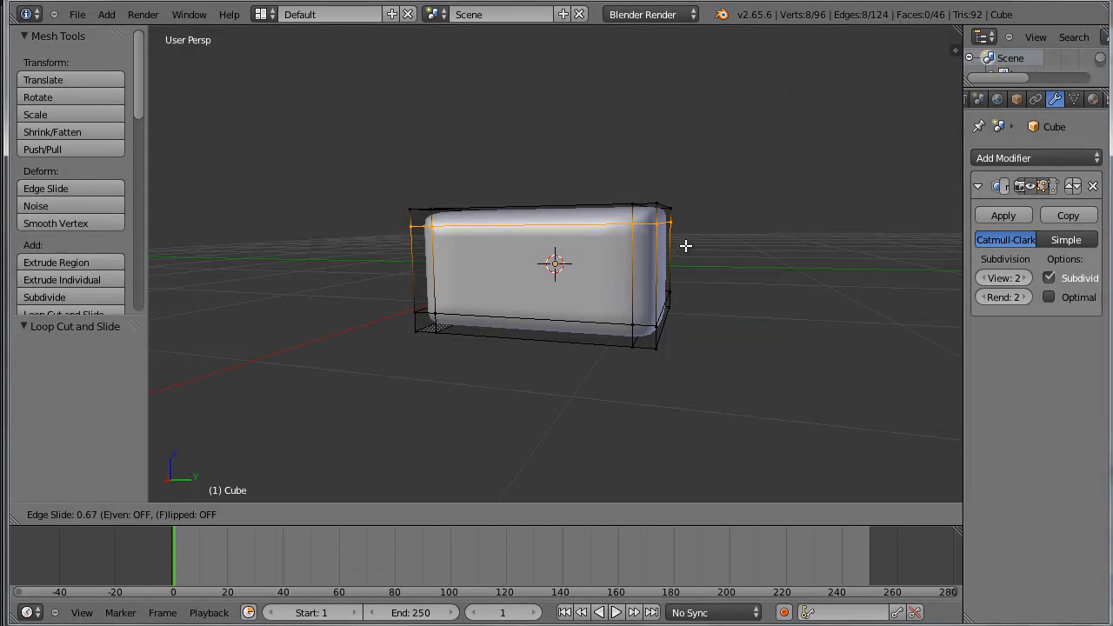
click(684, 244)
Add a loop cut halfway along the box's length, between the two end loops, without sliding it off centre
middle_drag(683, 245, 673, 354)
key(ctrl+r)
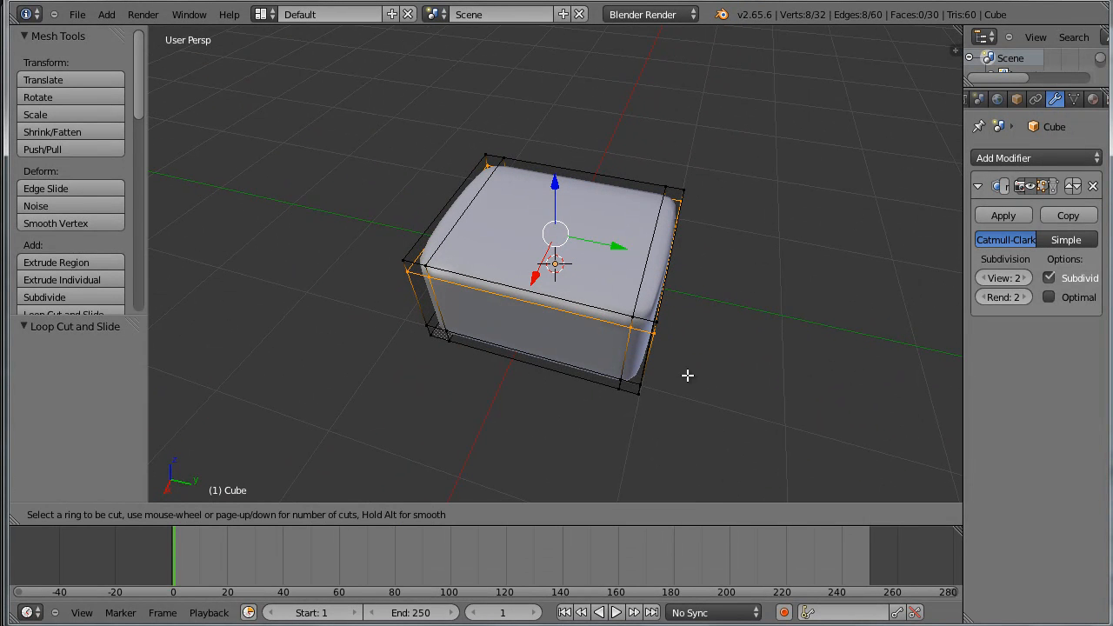
click(584, 323)
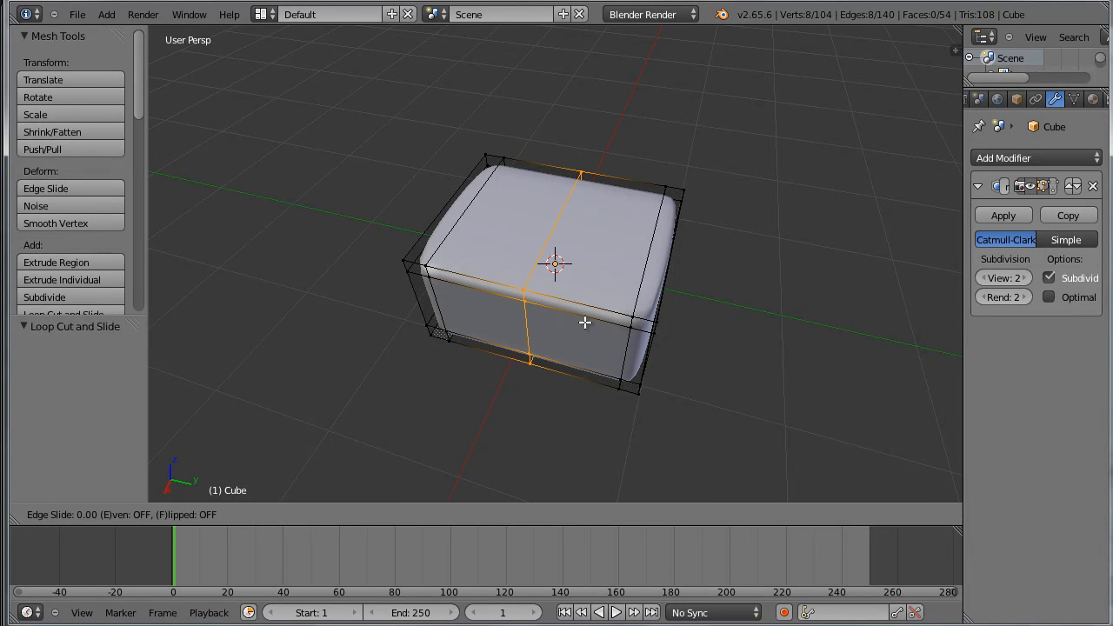
click(585, 320)
Pinch the box's waist by scaling the middle edge loop along global X by about 0.73
middle_drag(614, 288, 520, 310)
middle_drag(618, 289, 574, 274)
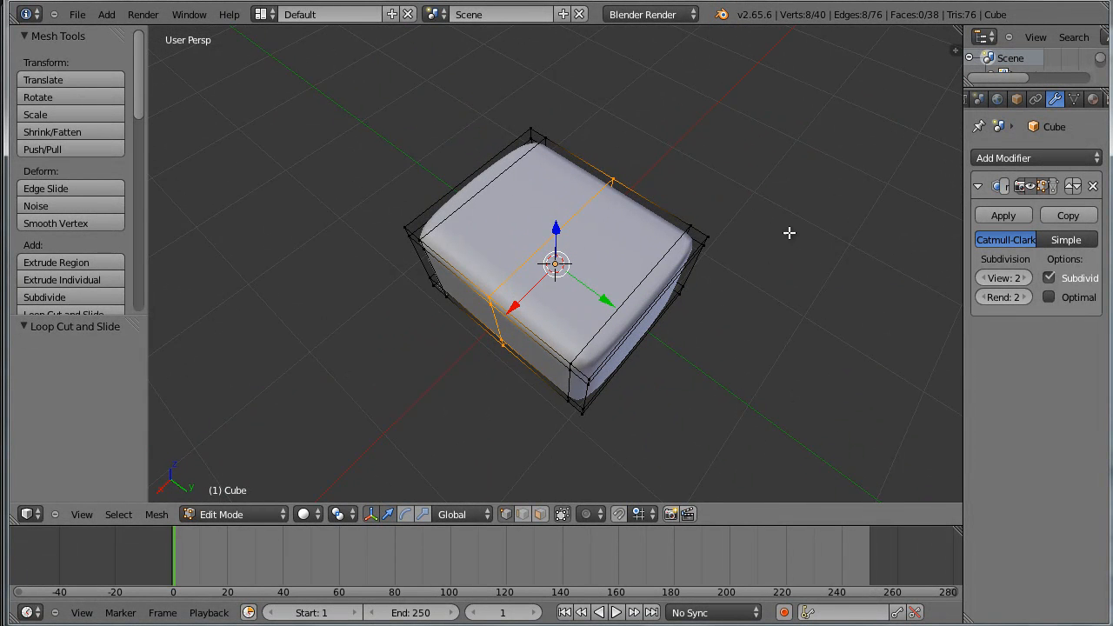
key(s)
key(x)
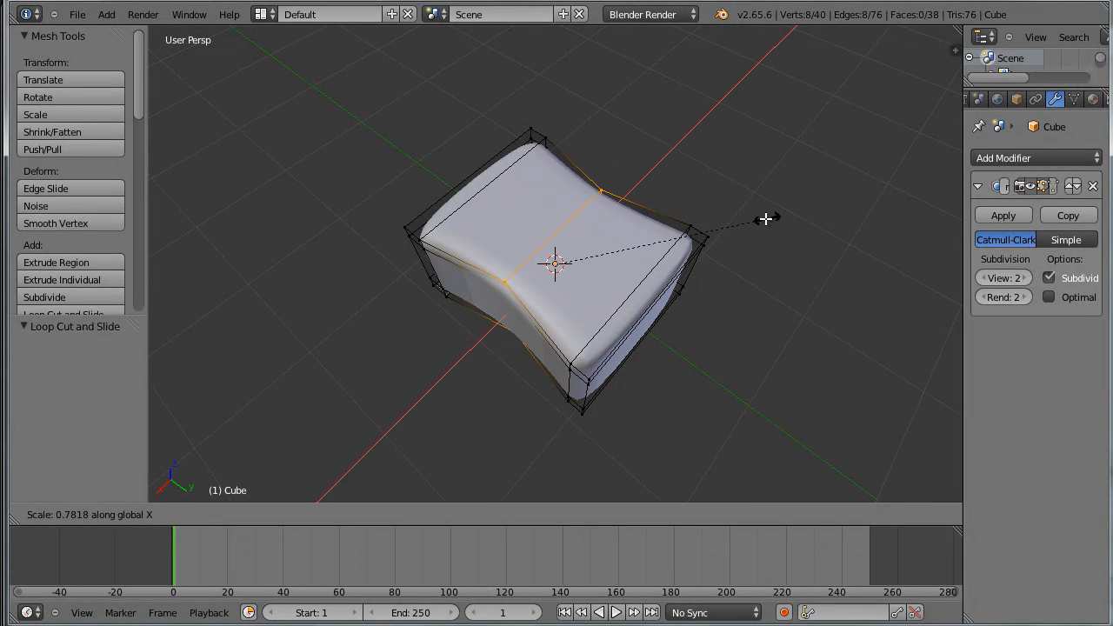
click(754, 224)
Select the entire mesh, scale it along global Z by about 0.74, and return to Object Mode
middle_drag(753, 223, 812, 147)
middle_drag(770, 293, 815, 313)
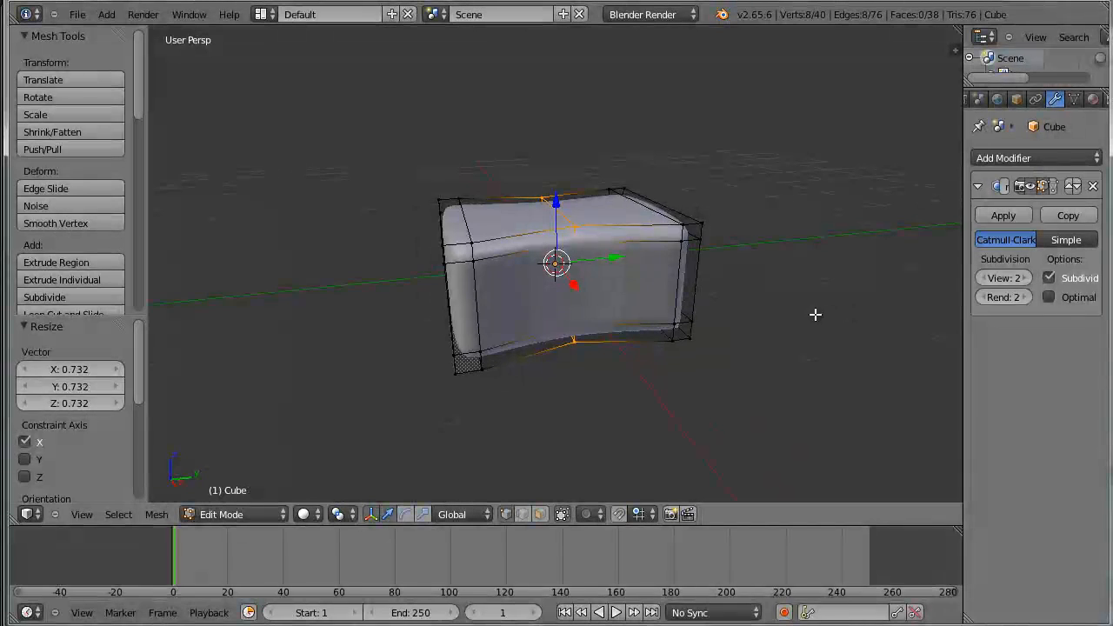
key(a)
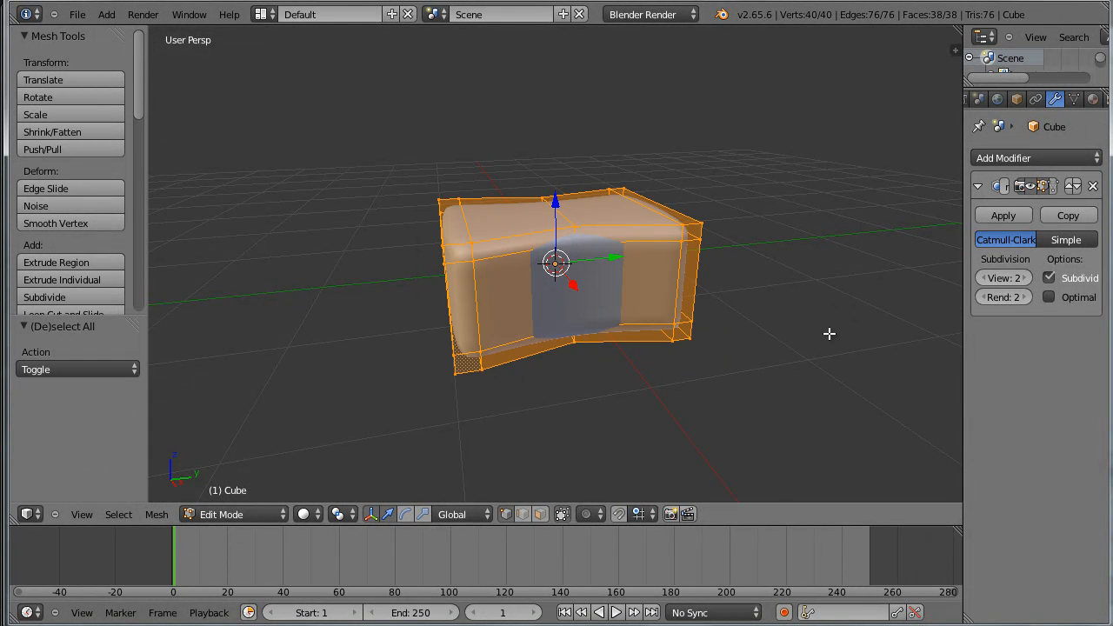
key(s)
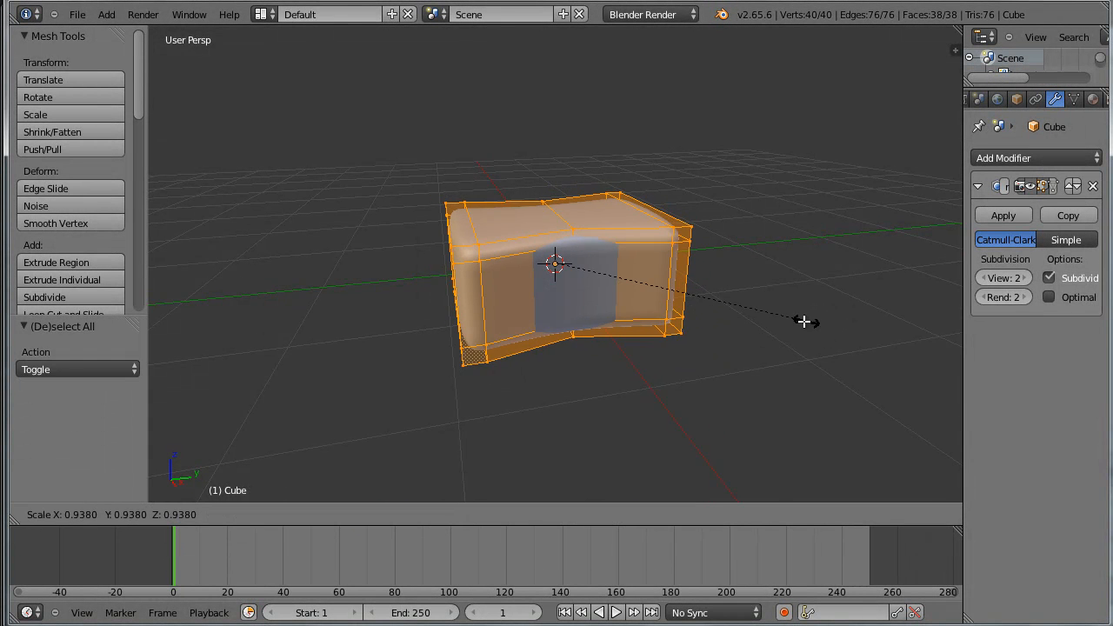
key(z)
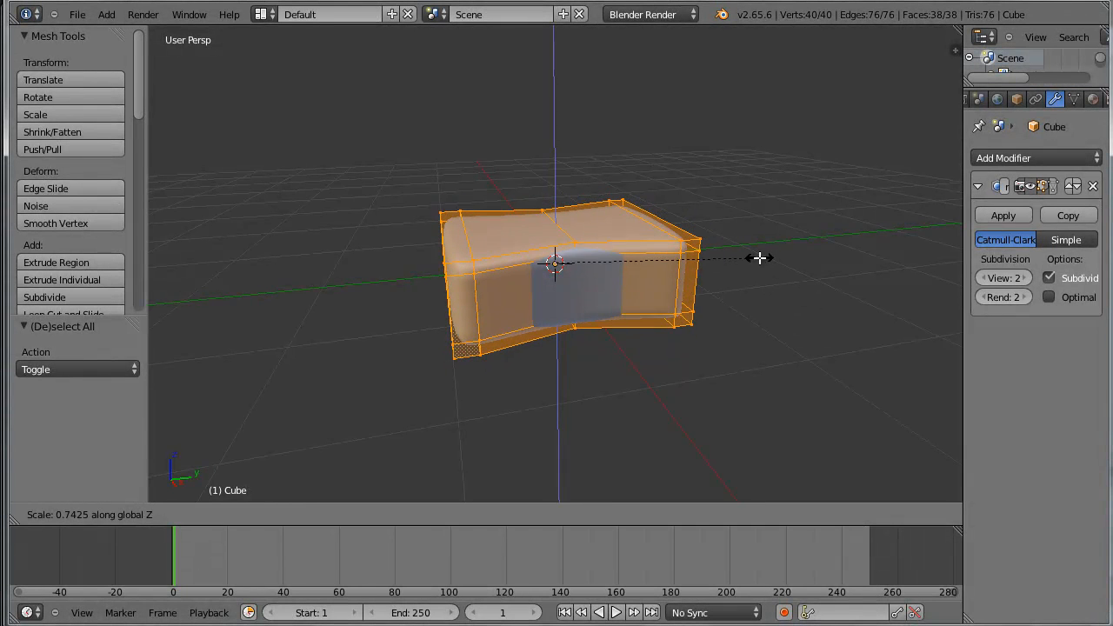
click(758, 258)
middle_drag(808, 298, 807, 371)
key(Tab)
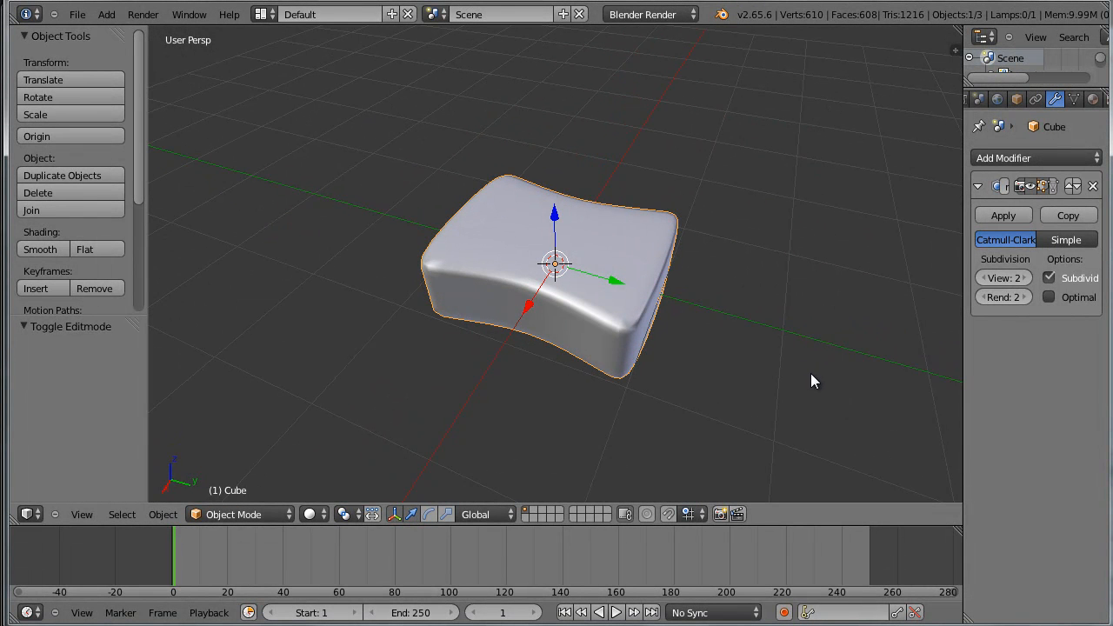
mouse_move(729, 389)
middle_down()
mouse_move(728, 273)
mouse_move(676, 313)
mouse_move(696, 301)
mouse_move(718, 309)
mouse_move(719, 300)
mouse_move(702, 308)
middle_up()
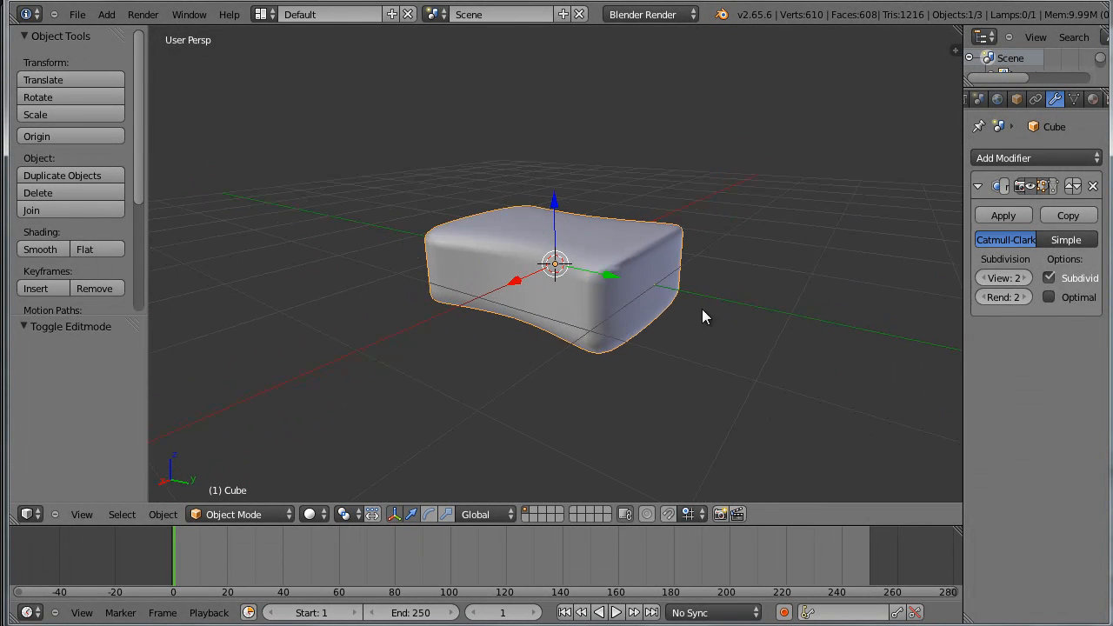
scroll(702, 309, up, 2)
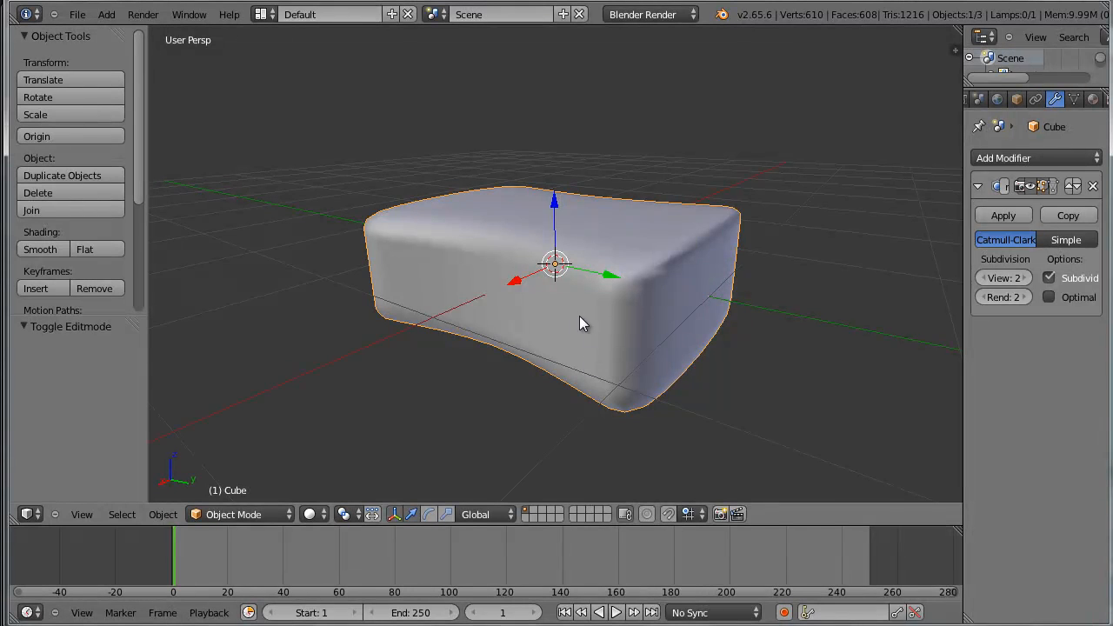
middle_drag(606, 314, 558, 331)
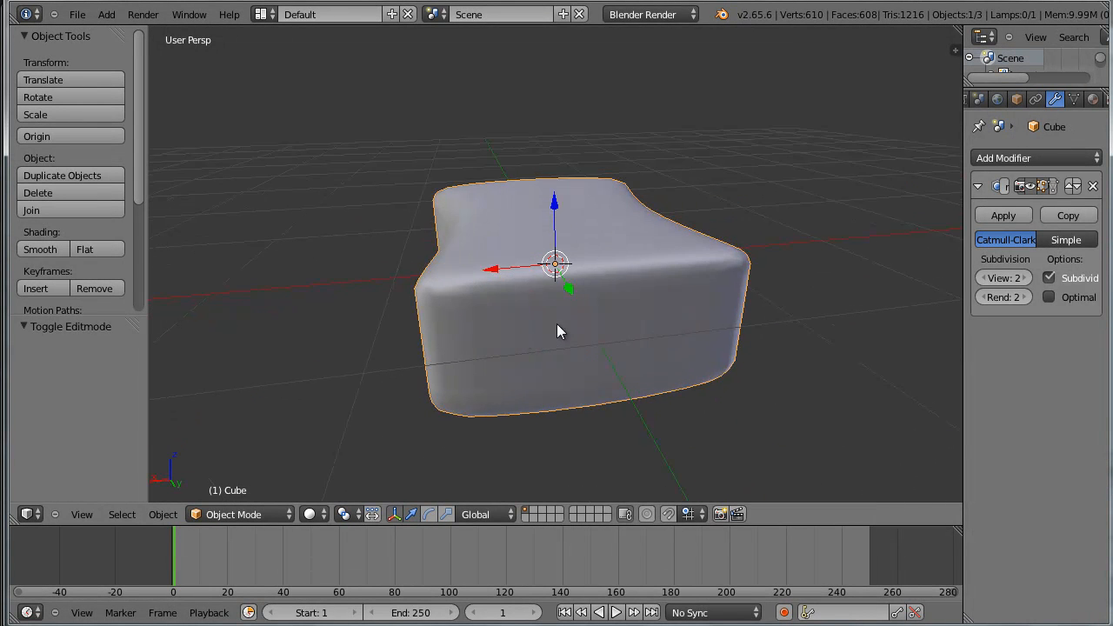
middle_drag(632, 326, 461, 334)
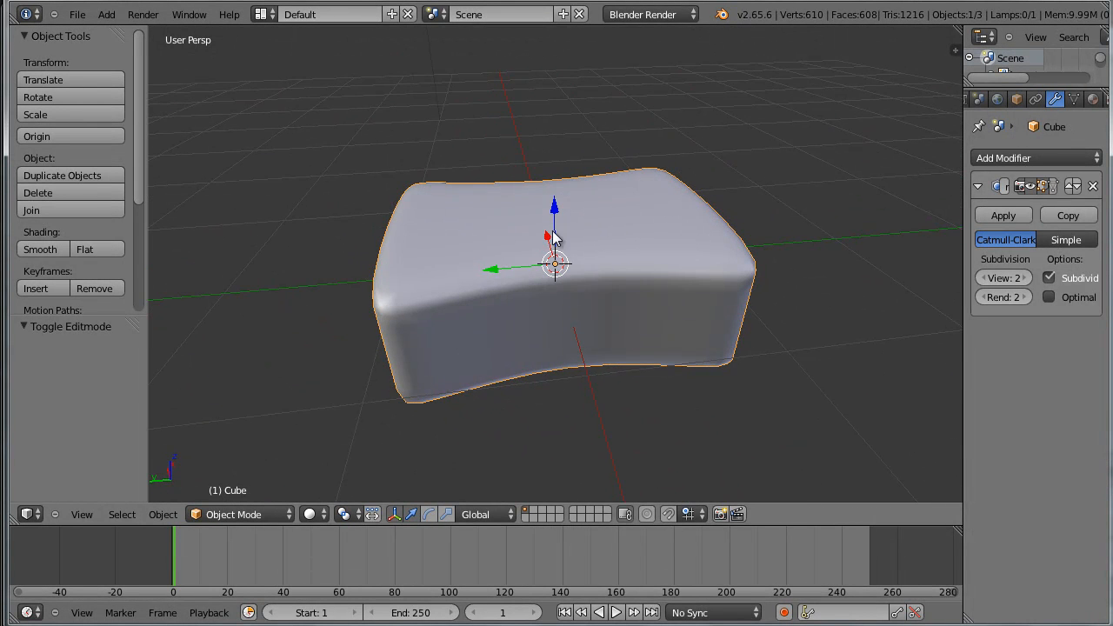
middle_drag(681, 341, 620, 278)
scroll(620, 279, down, 3)
middle_drag(760, 388, 731, 374)
scroll(732, 375, up, 2)
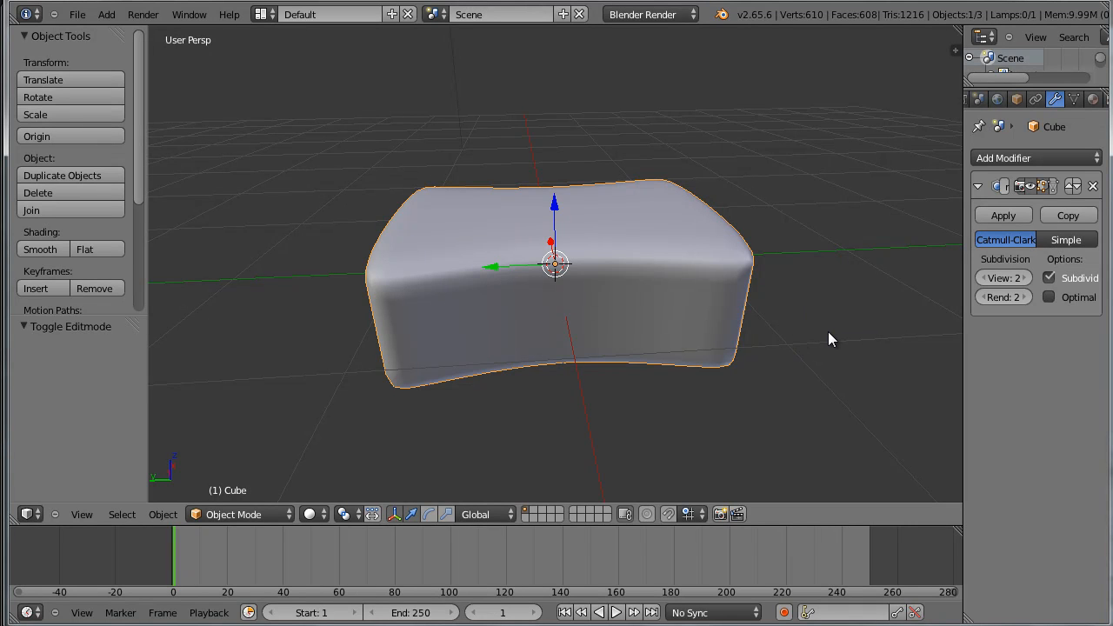
mouse_move(836, 329)
middle_down()
mouse_move(753, 343)
mouse_move(815, 327)
mouse_move(817, 357)
mouse_move(830, 342)
mouse_move(819, 327)
middle_up()
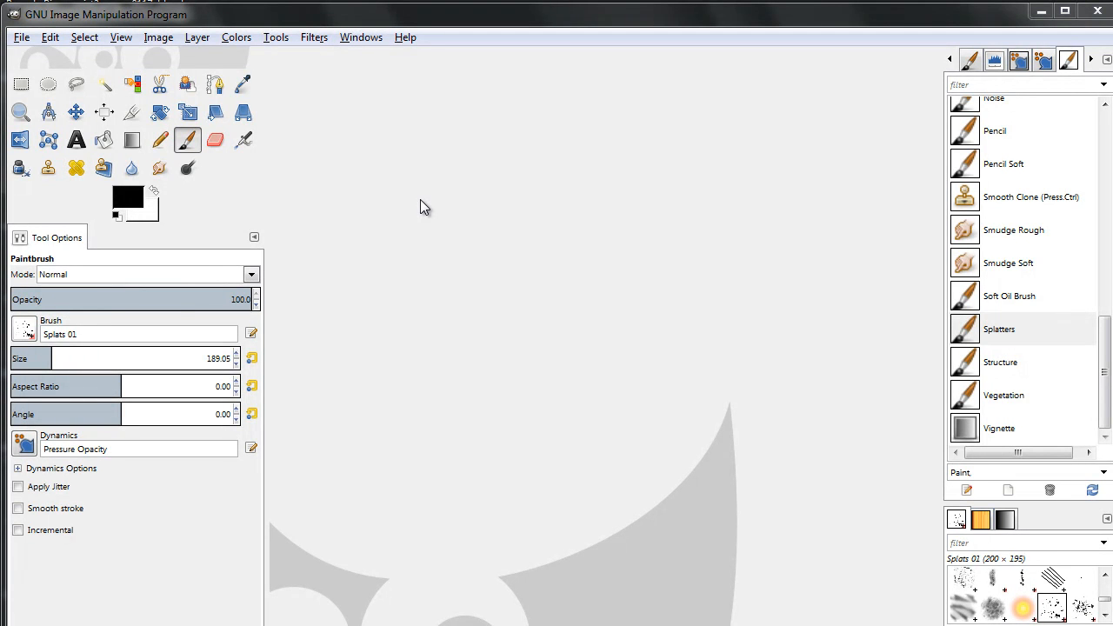
Switch to GIMP and create a new blank image of 1024 × 1024 pixels
click(20, 38)
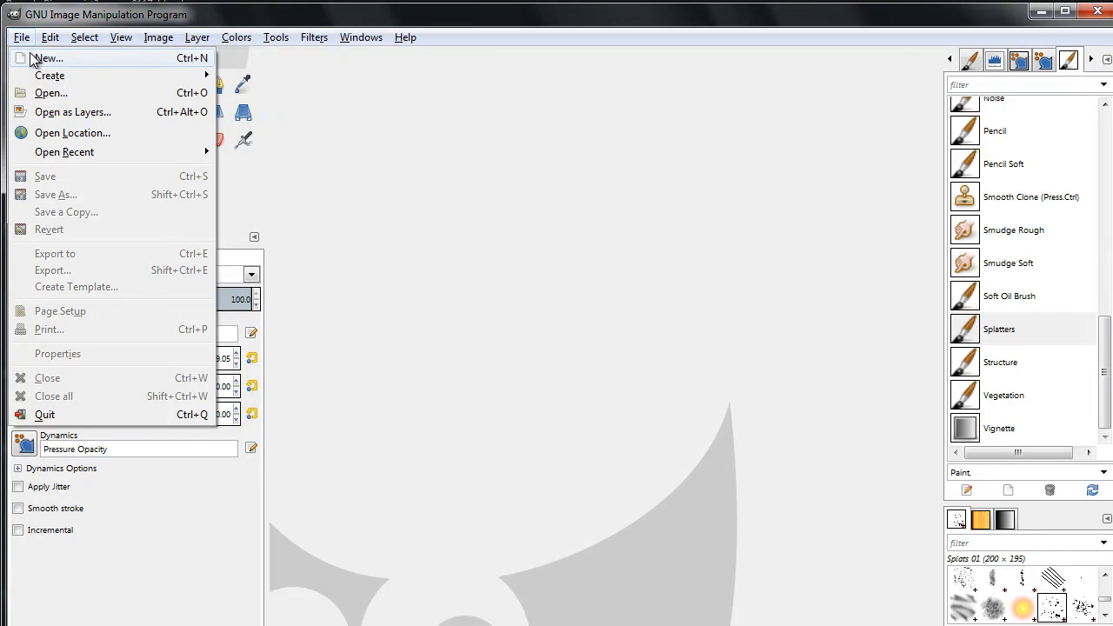
mouse_move(225, 43)
mouse_move(121, 38)
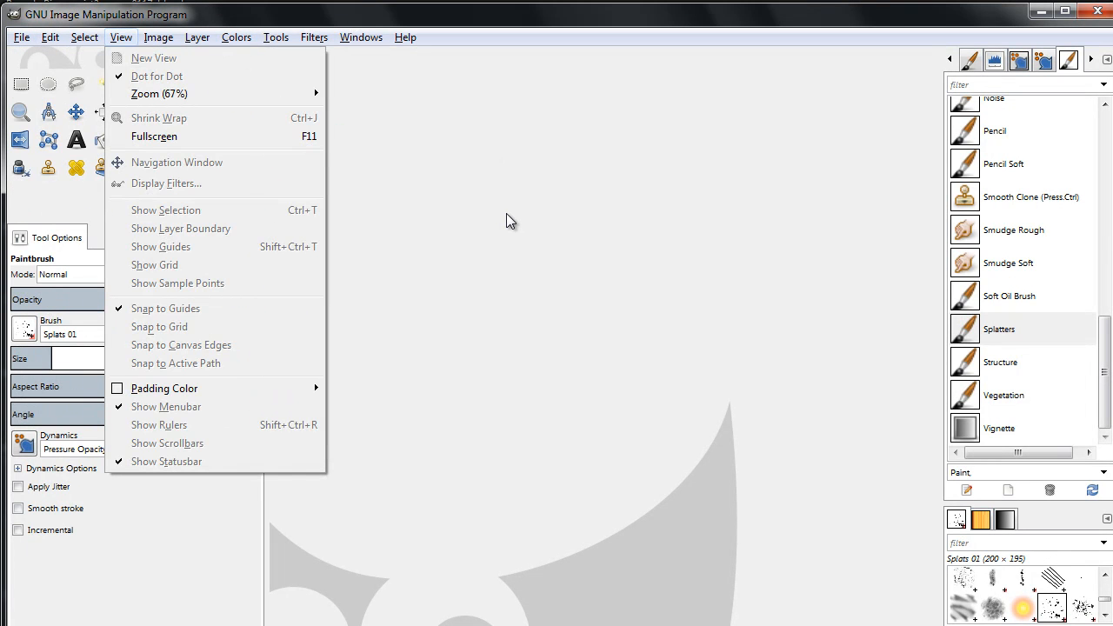
click(506, 220)
key(ctrl+n)
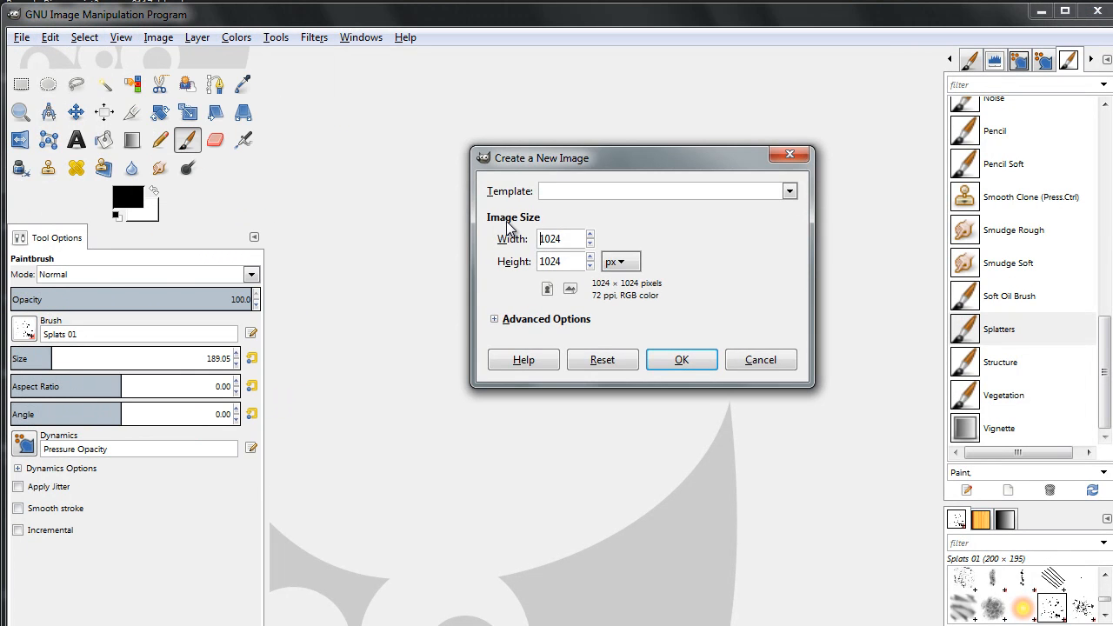
drag(612, 162, 601, 194)
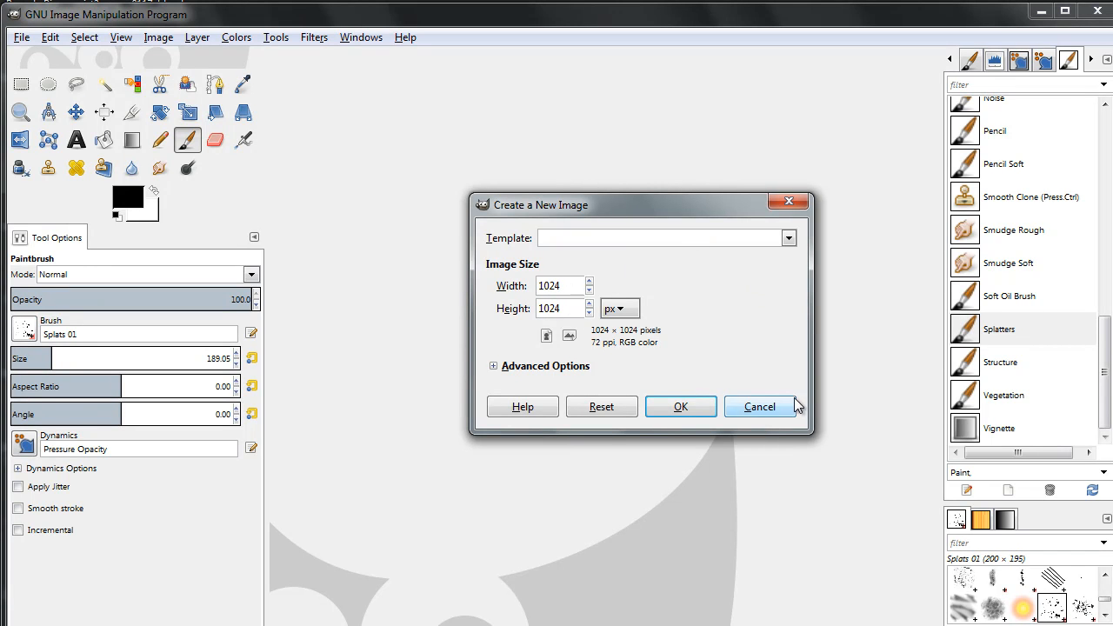
click(681, 408)
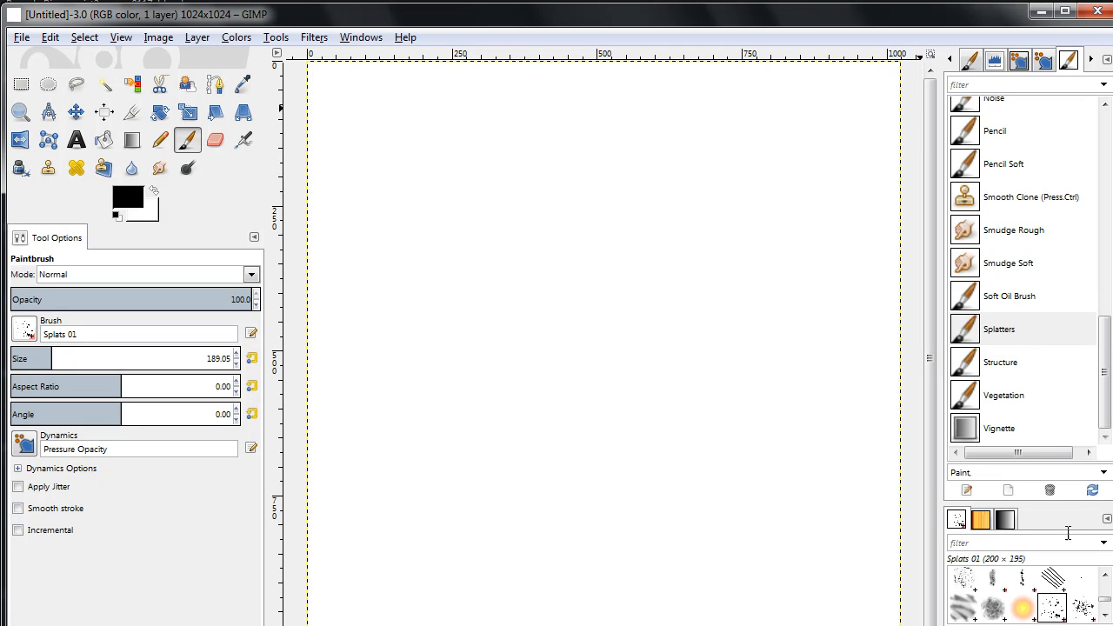
Show the Tool Presets dialog and choose the Splatters paintbrush preset
click(980, 144)
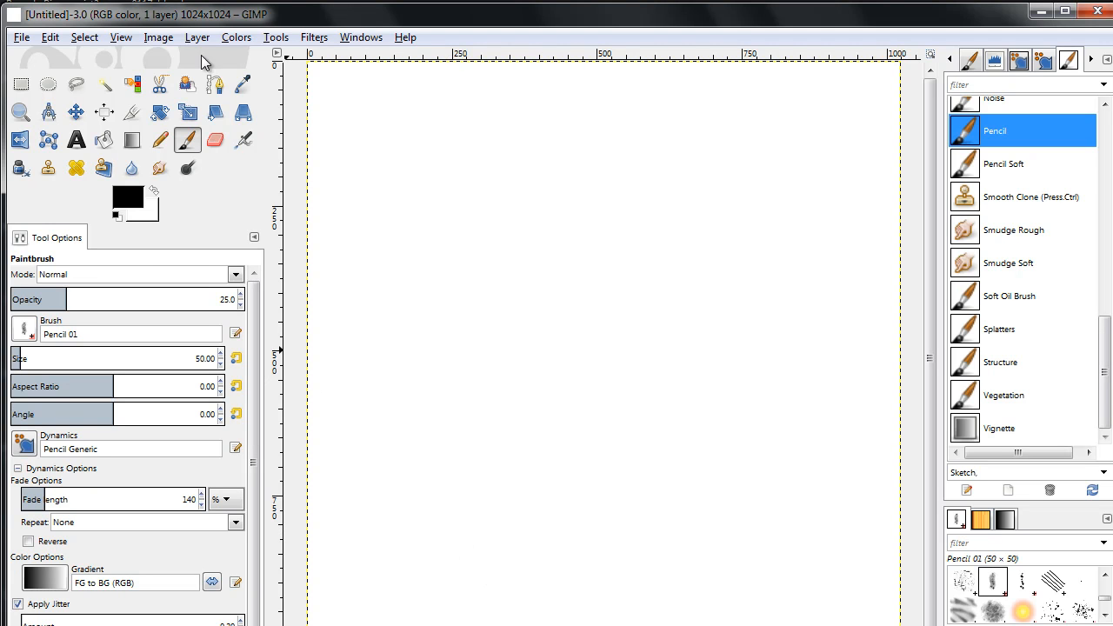
click(367, 39)
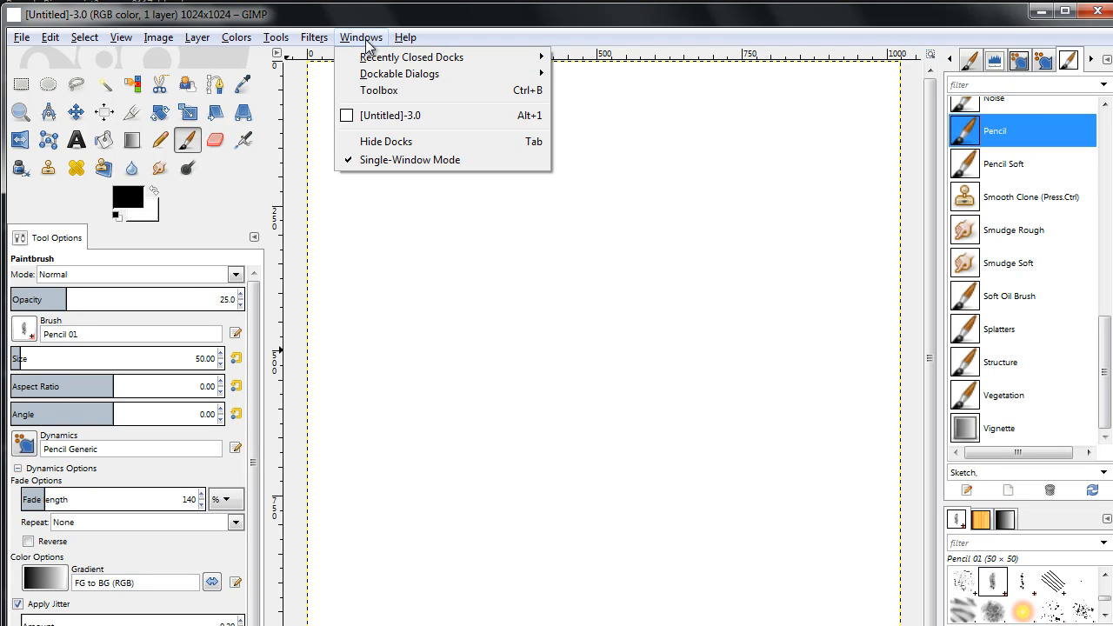
mouse_move(406, 39)
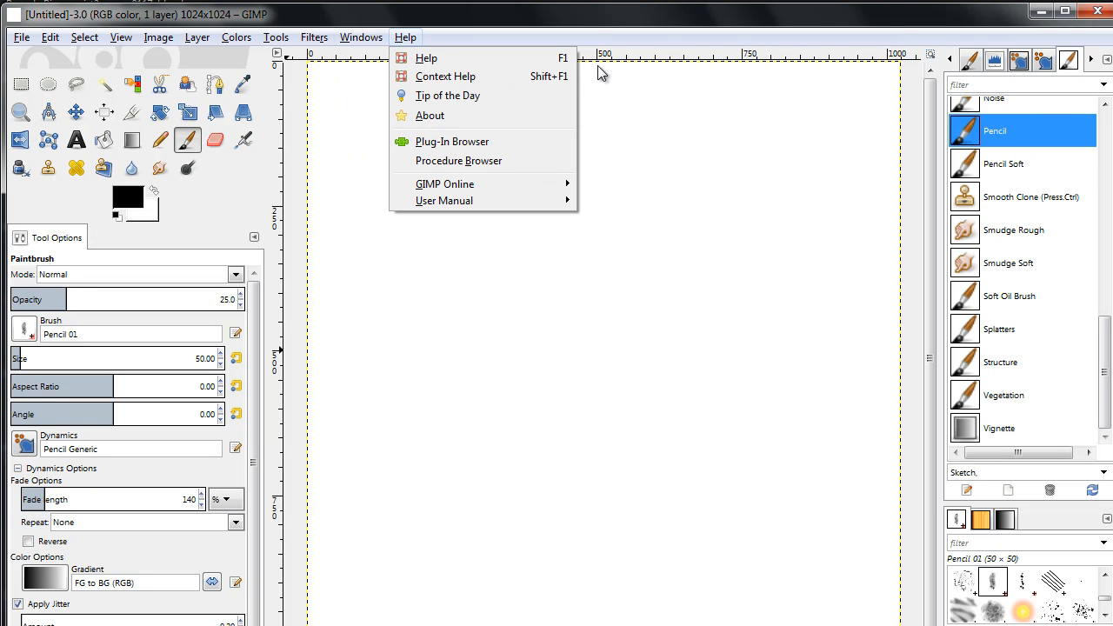
mouse_move(363, 39)
mouse_move(379, 81)
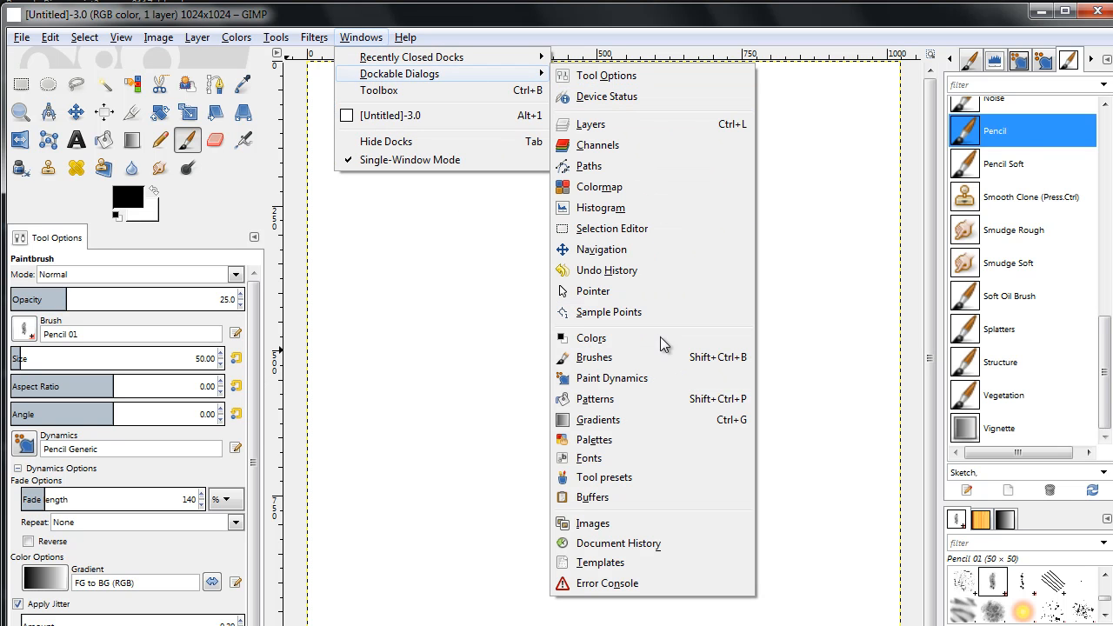
click(640, 477)
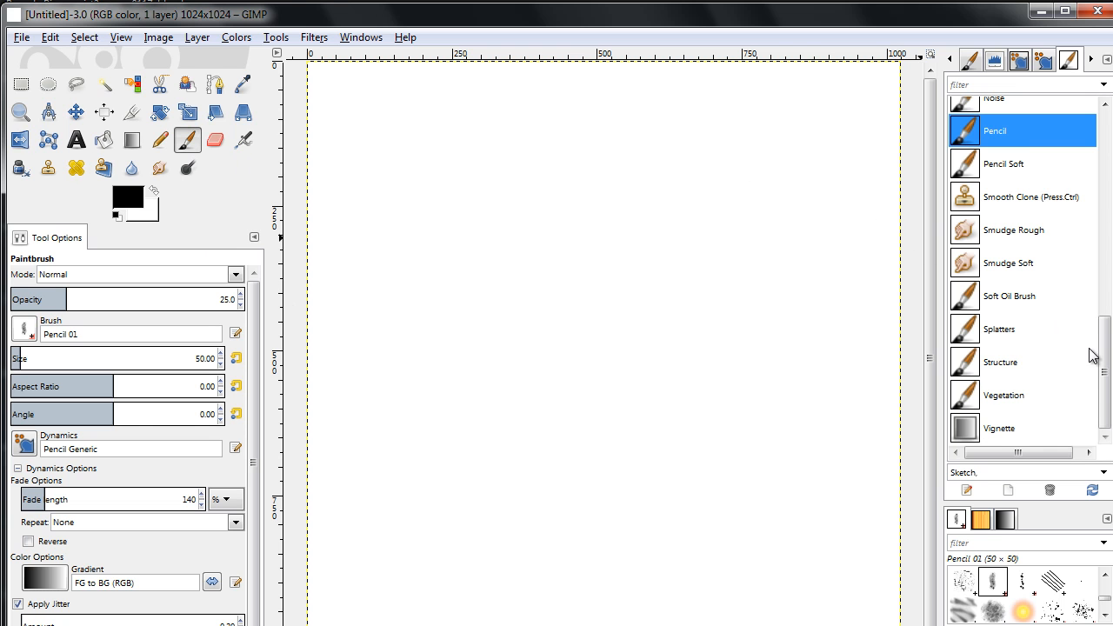
mouse_move(1108, 363)
mouse_down()
mouse_move(1097, 241)
mouse_move(1112, 395)
mouse_up()
click(968, 338)
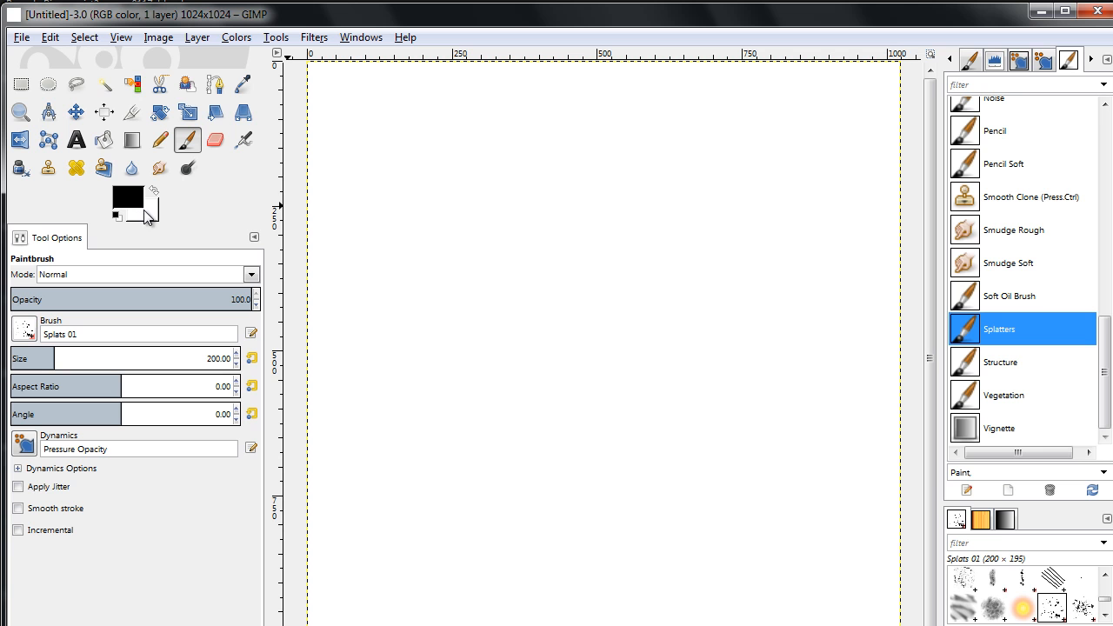
Cover the whole white canvas with black splatters, enlarging the Splats 01 brush to a size of about 483
mouse_move(398, 179)
mouse_down()
mouse_move(565, 153)
mouse_move(809, 155)
mouse_move(842, 185)
mouse_move(655, 237)
mouse_move(402, 268)
mouse_move(393, 113)
mouse_move(676, 98)
mouse_move(859, 113)
mouse_move(857, 320)
mouse_move(739, 271)
mouse_move(392, 296)
mouse_move(387, 348)
mouse_move(688, 487)
mouse_move(739, 469)
mouse_move(878, 535)
mouse_move(339, 598)
mouse_move(395, 474)
mouse_move(487, 500)
mouse_move(929, 502)
mouse_move(865, 400)
mouse_move(295, 383)
mouse_move(331, 417)
mouse_up()
drag(58, 357, 117, 359)
mouse_move(460, 367)
mouse_down()
mouse_move(637, 206)
mouse_move(748, 270)
mouse_move(591, 465)
mouse_move(600, 547)
mouse_move(727, 568)
mouse_move(748, 600)
mouse_move(409, 487)
mouse_move(326, 339)
mouse_move(347, 154)
mouse_up()
click(354, 110)
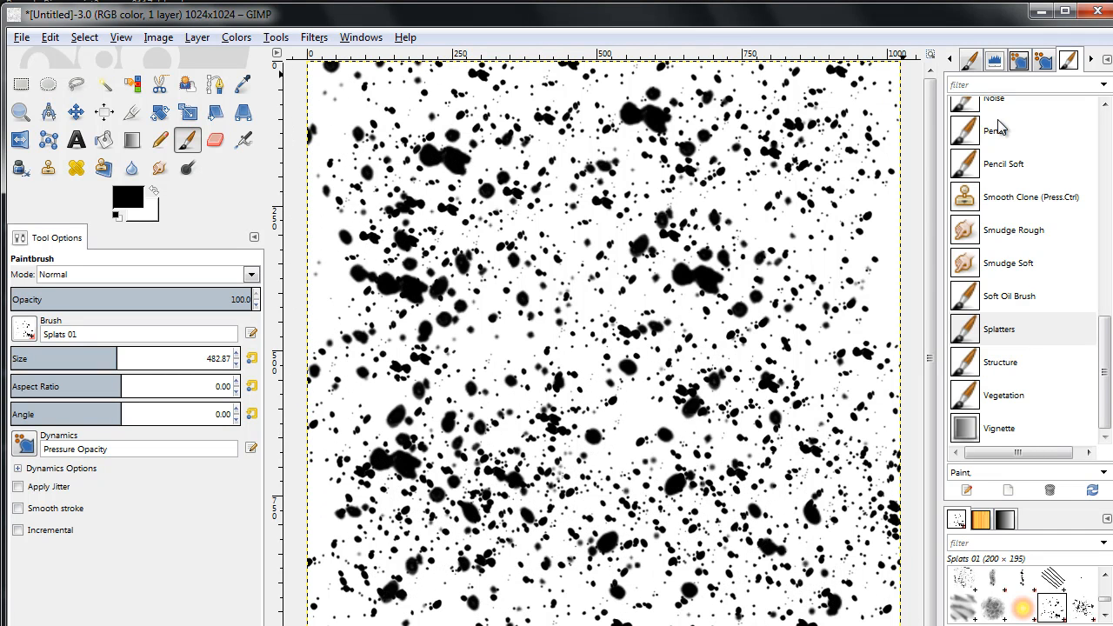
click(890, 253)
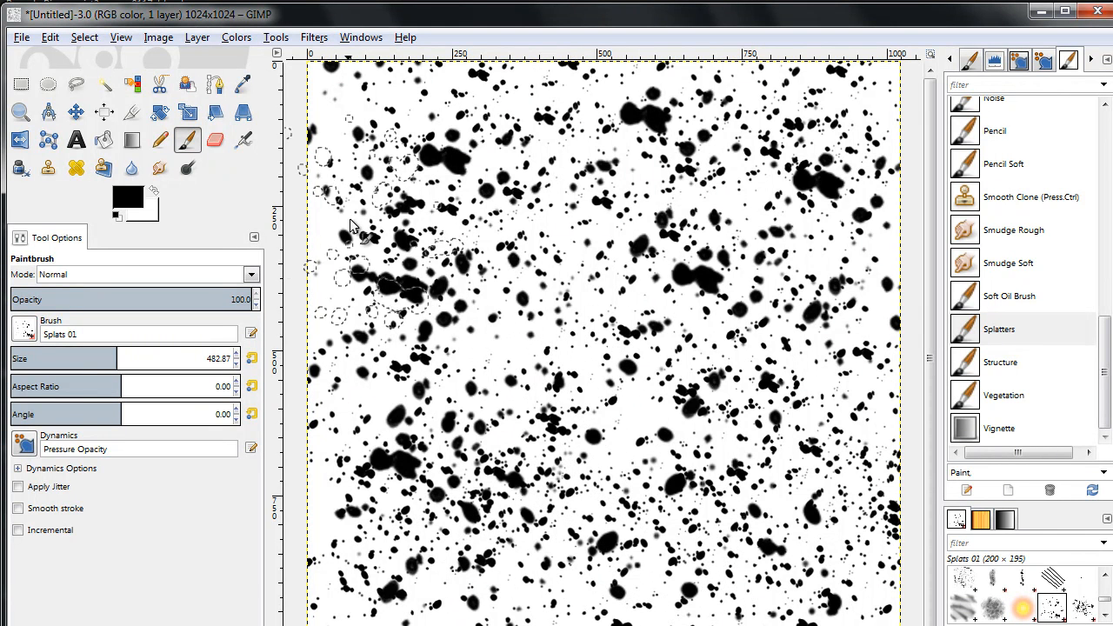
Apply the Make Seamless map filter to the splatter image
click(307, 39)
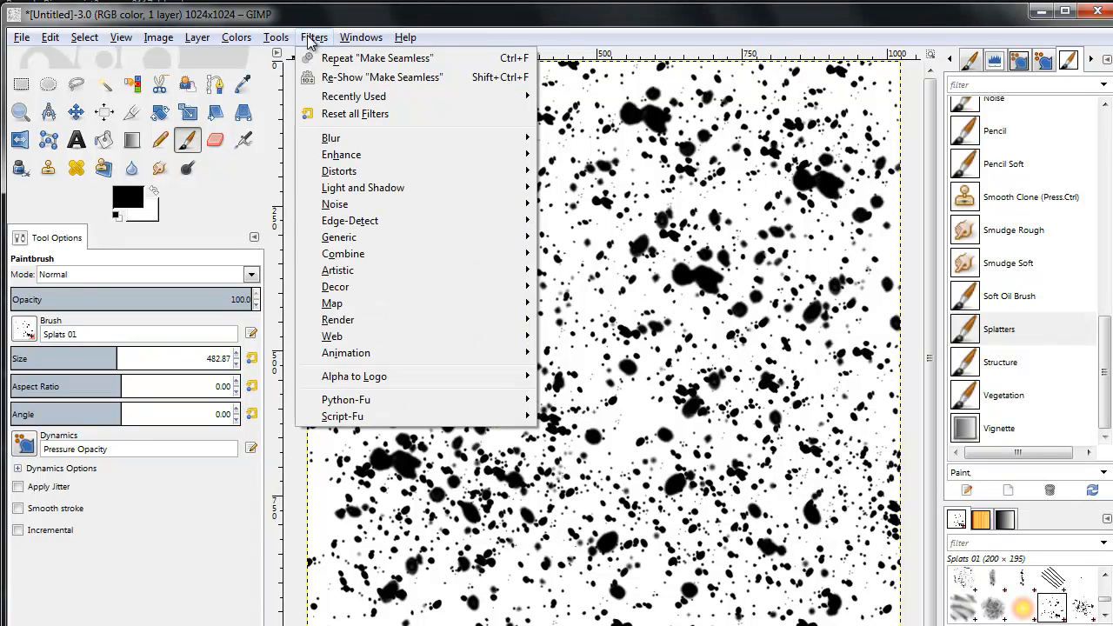
mouse_move(382, 203)
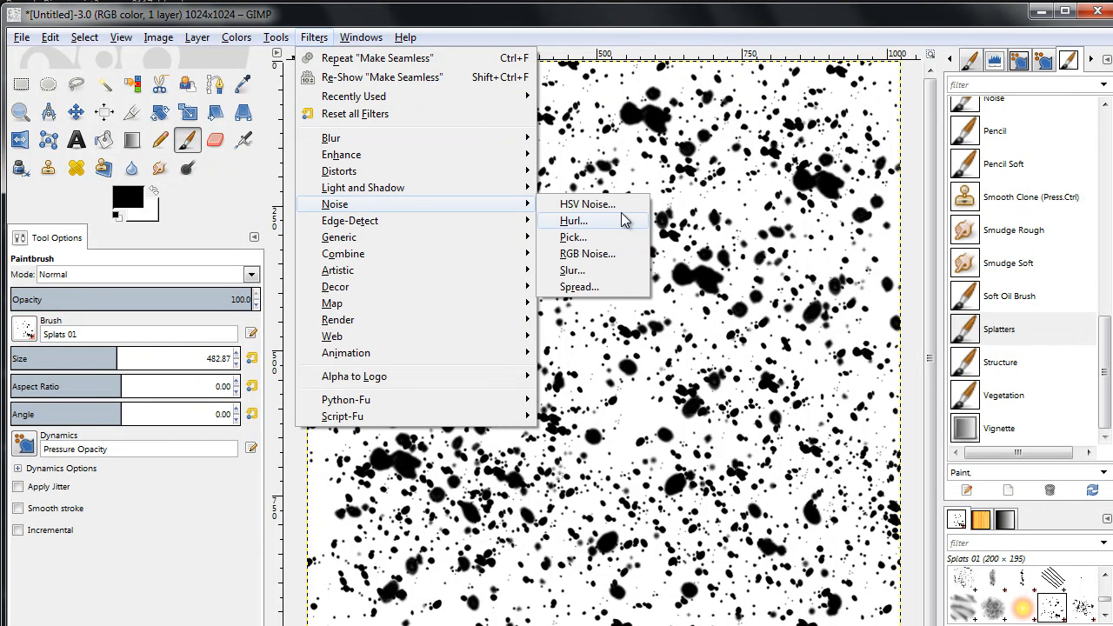
mouse_move(399, 307)
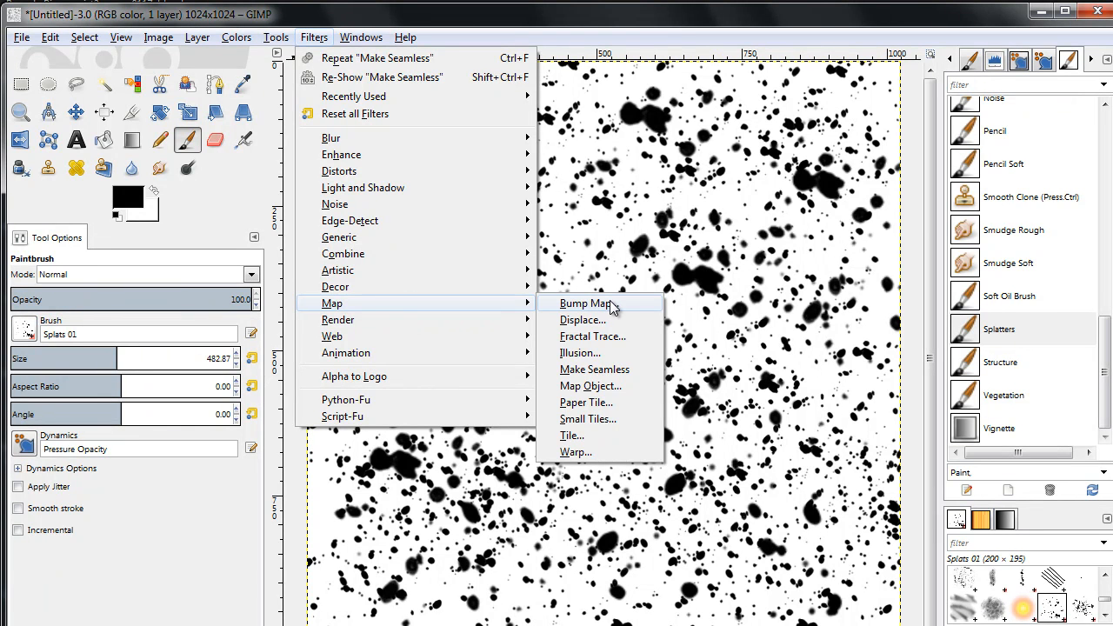
click(636, 375)
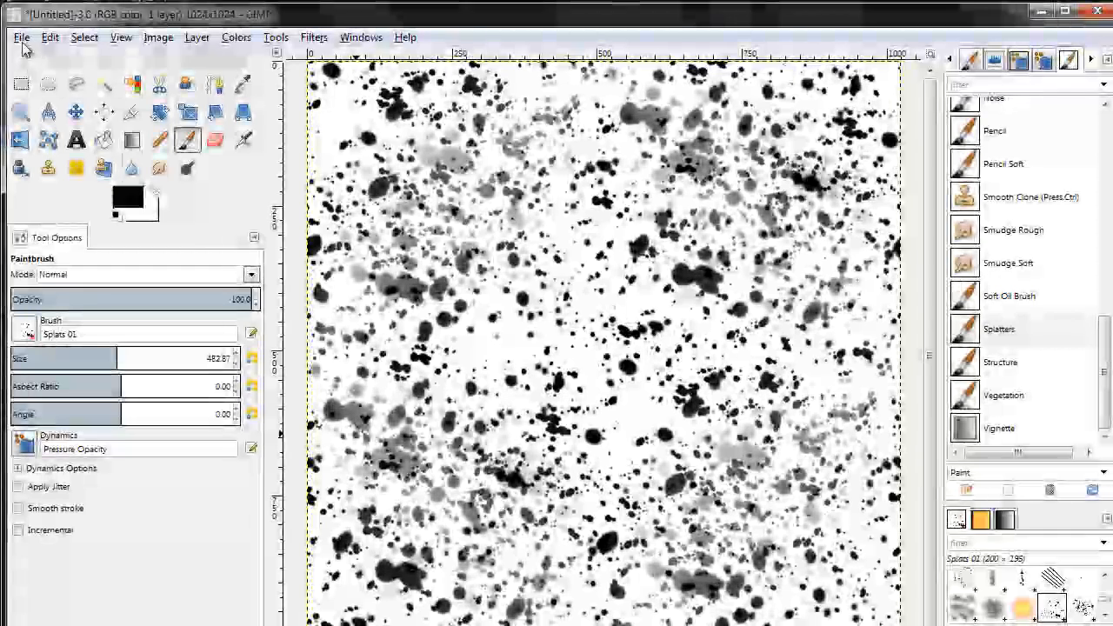
Export the splatter texture as spomgeBump.png to the learningFo;der folder on the desktop, keeping the default PNG options
click(22, 37)
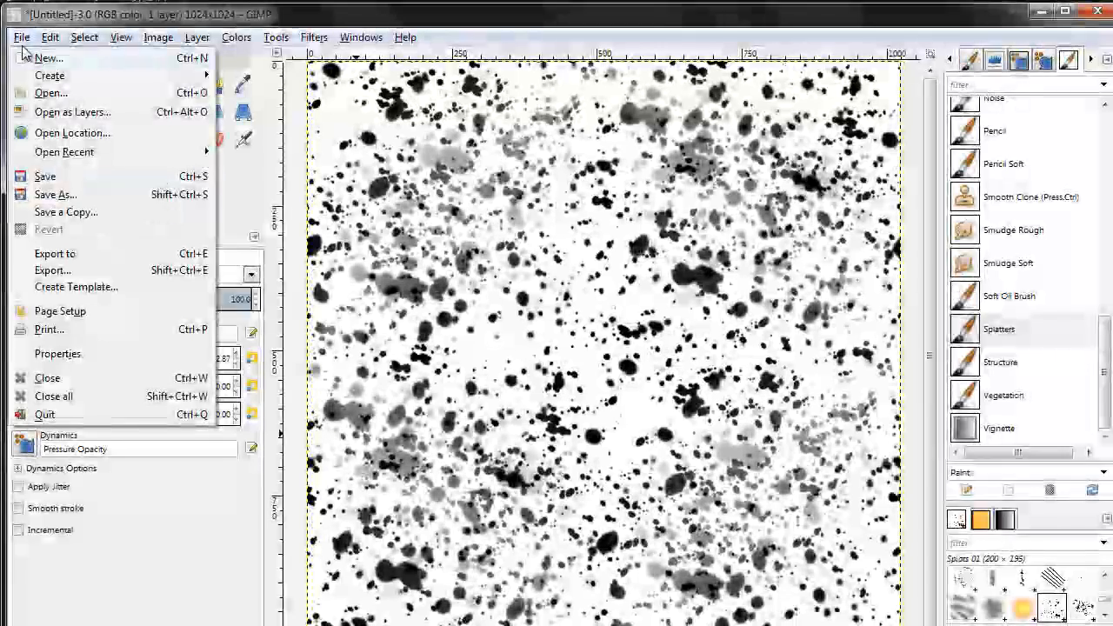
click(209, 273)
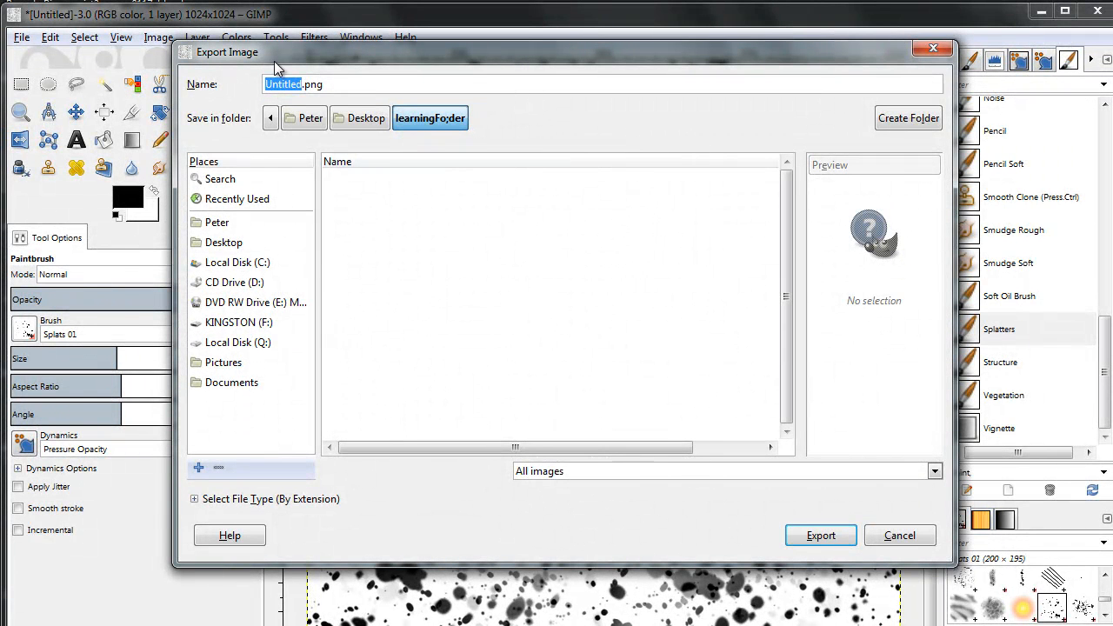
text(spomge)
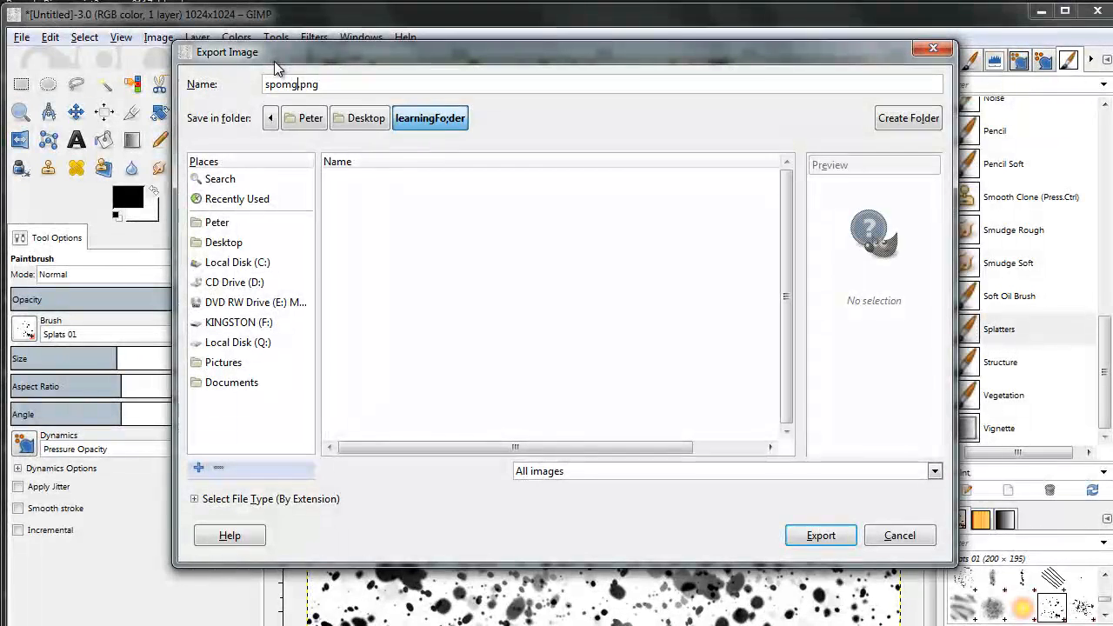
text(Bump)
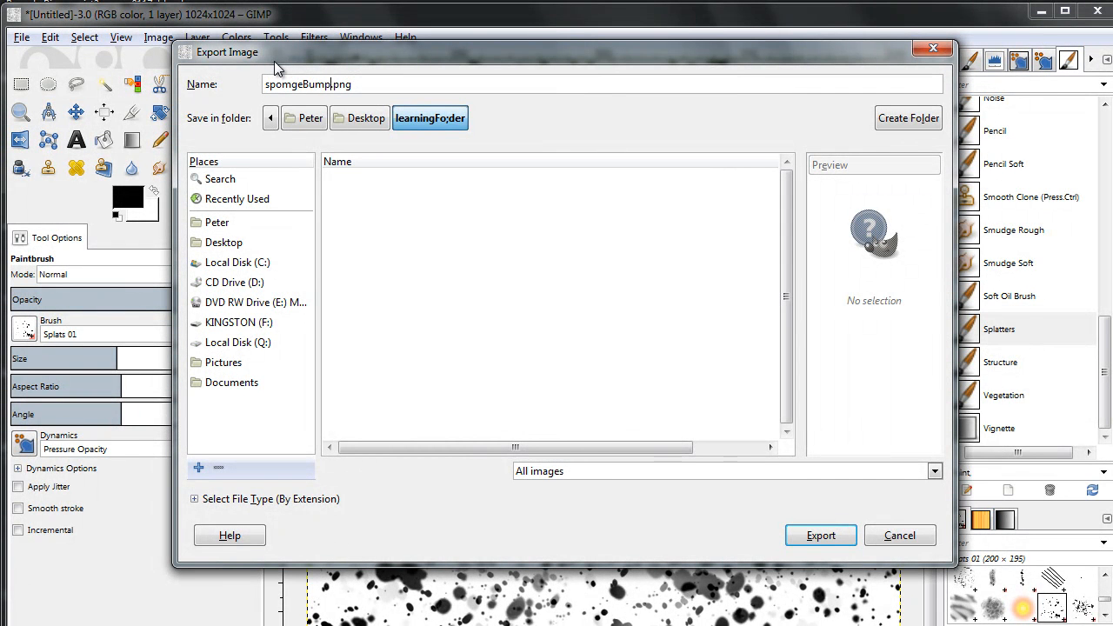
key(Return)
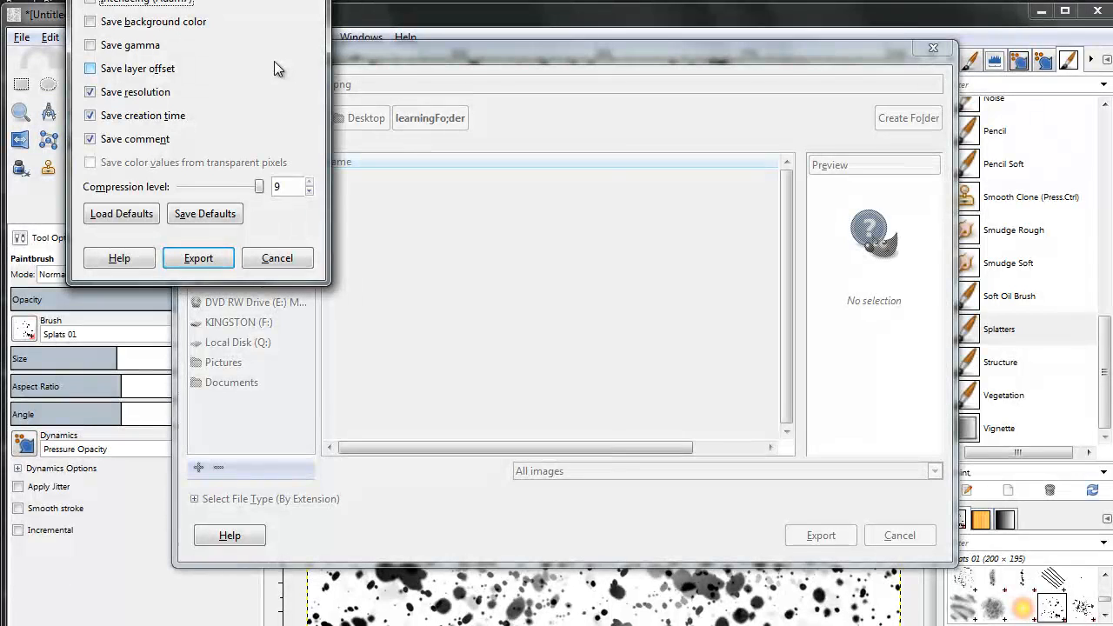
drag(233, 0, 674, 198)
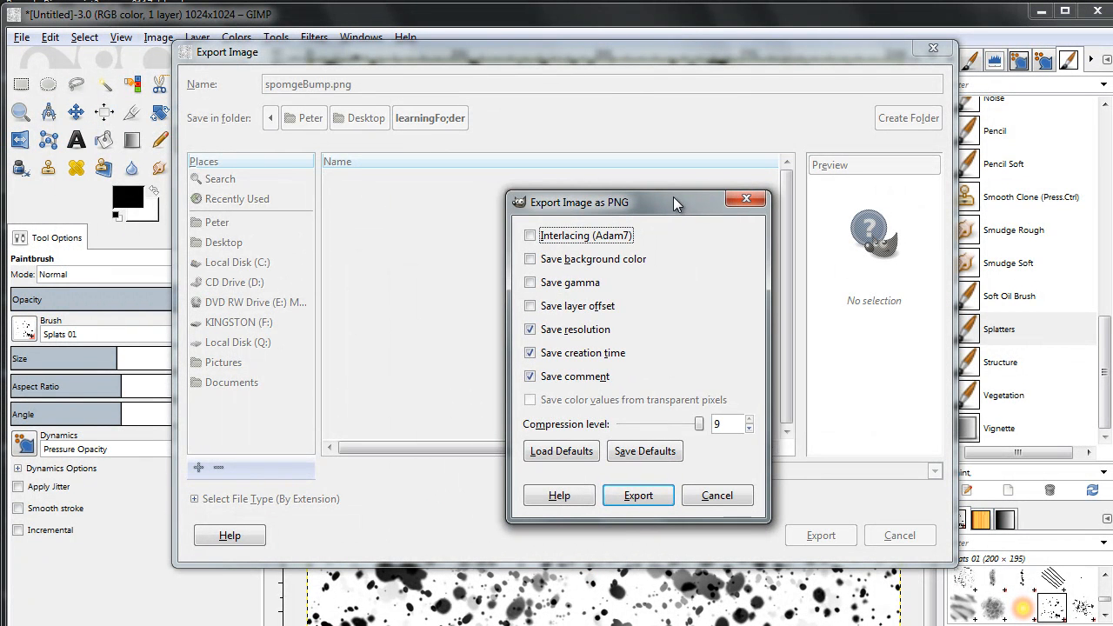
key(Return)
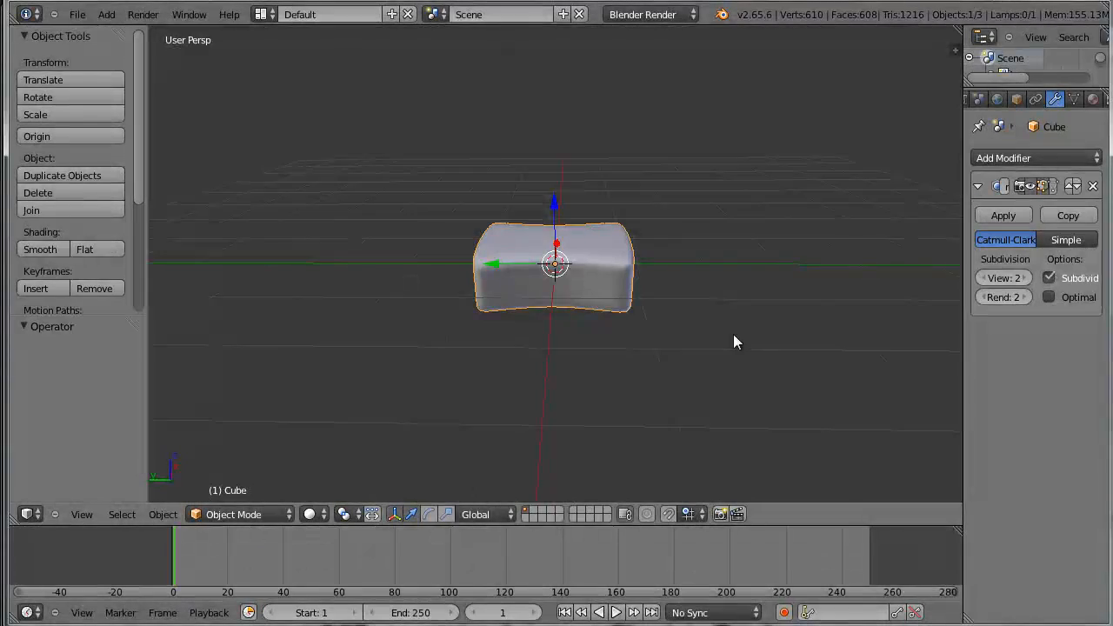
Switch back to Blender and set the render engine to Cycles Render
middle_drag(733, 334, 670, 317)
scroll(671, 317, up, 2)
scroll(674, 320, down, 4)
scroll(664, 331, up, 2)
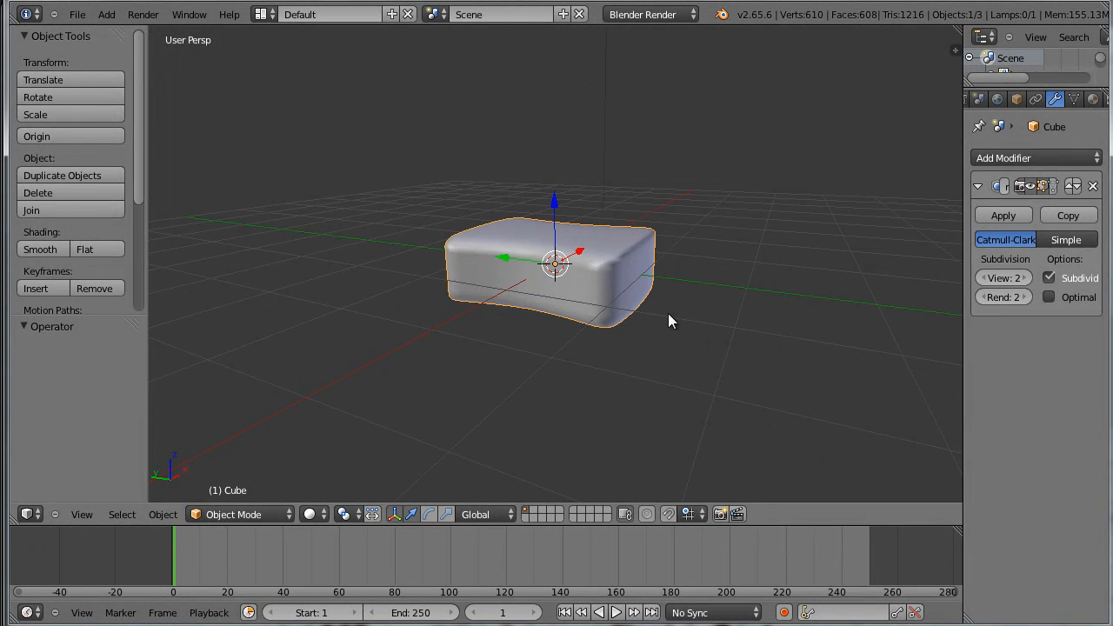
middle_drag(666, 300, 661, 355)
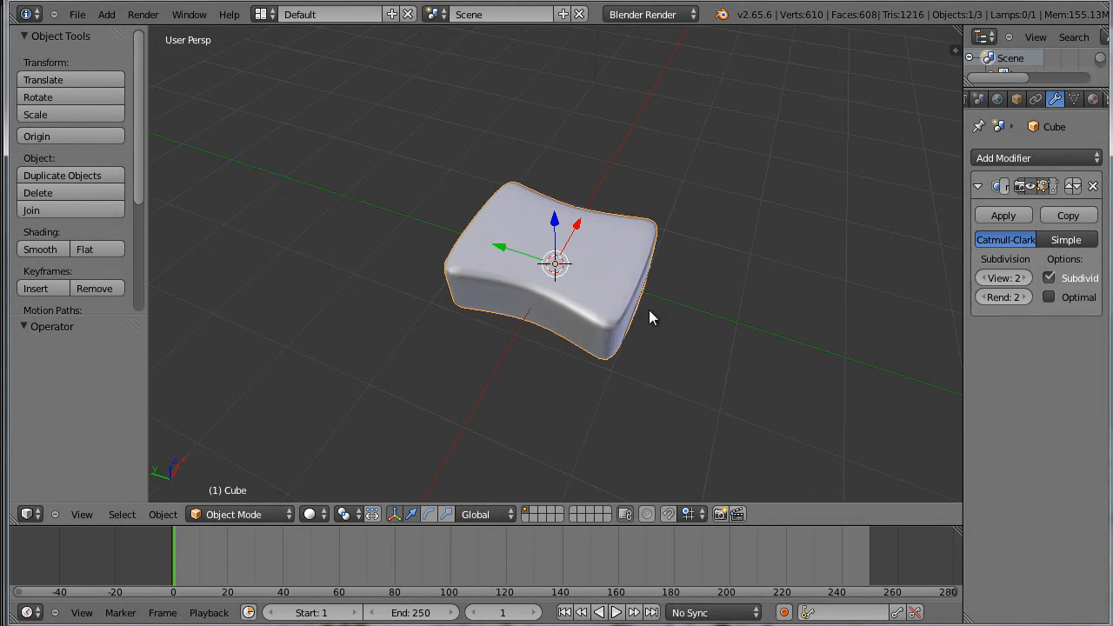
middle_drag(616, 290, 693, 318)
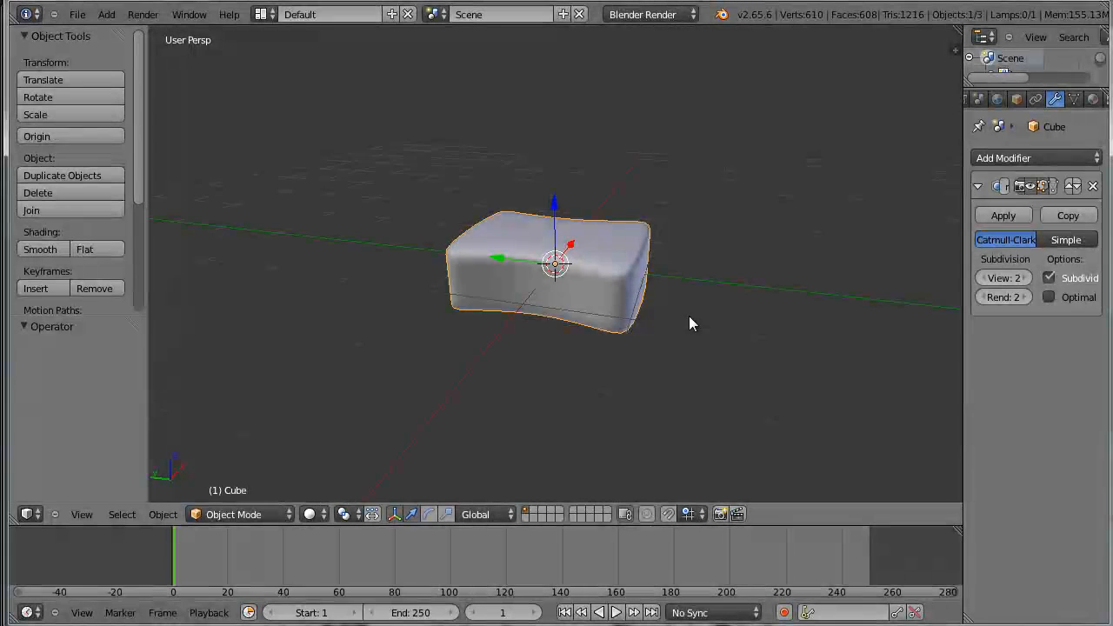
scroll(664, 322, up, 2)
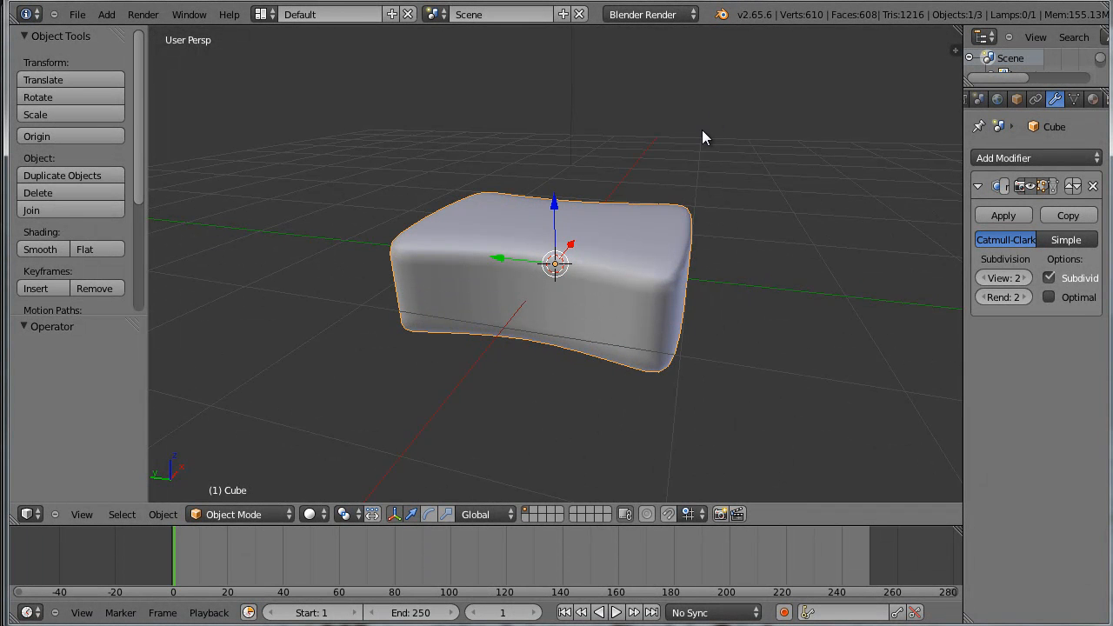
click(683, 16)
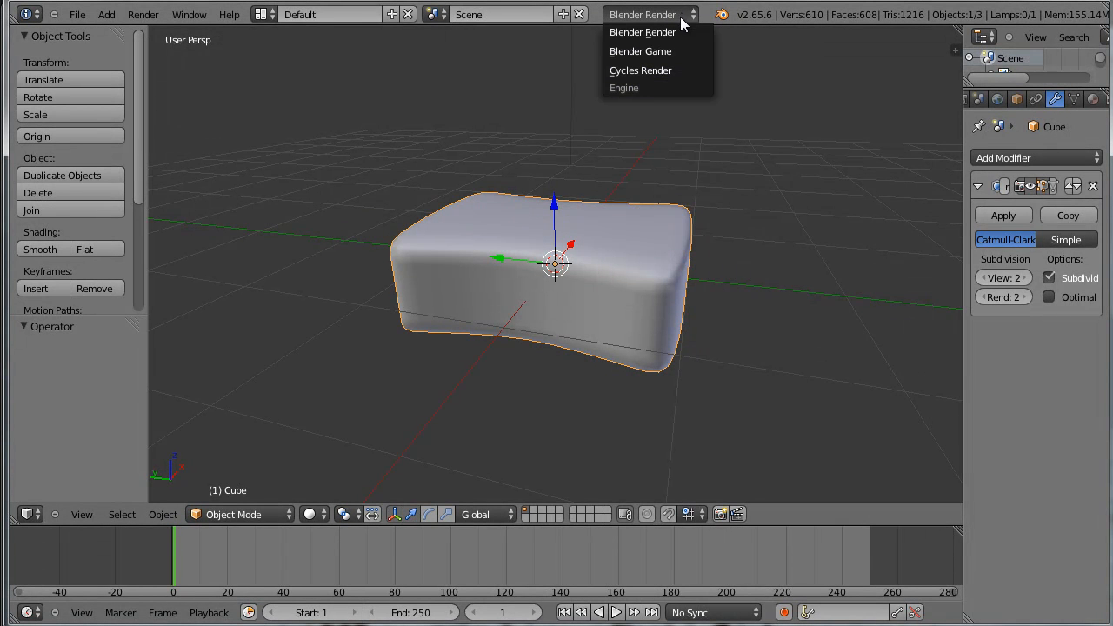
click(670, 70)
Widen the Properties editor beside the 3D view to about twice its width so the modifier settings are fully readable
scroll(861, 291, down, 2)
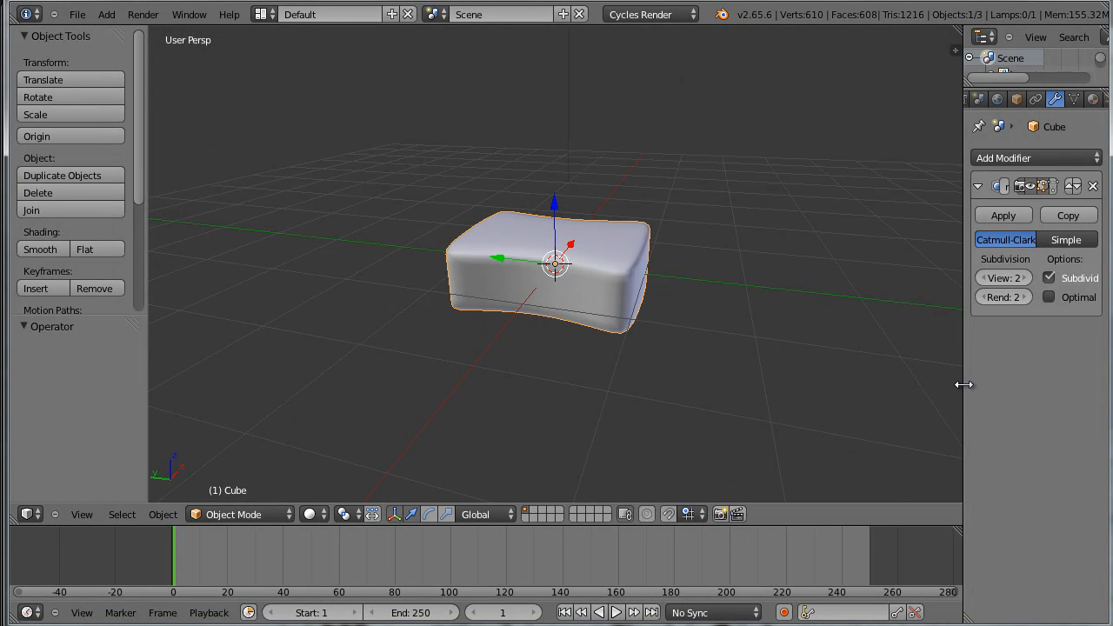
drag(963, 385, 783, 390)
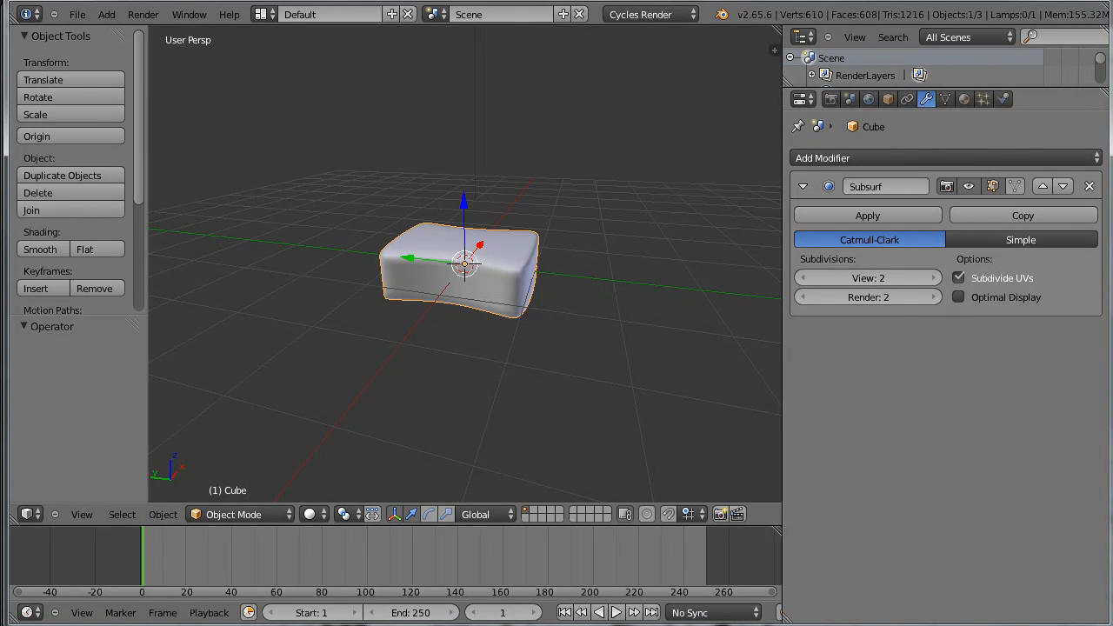
key(n)
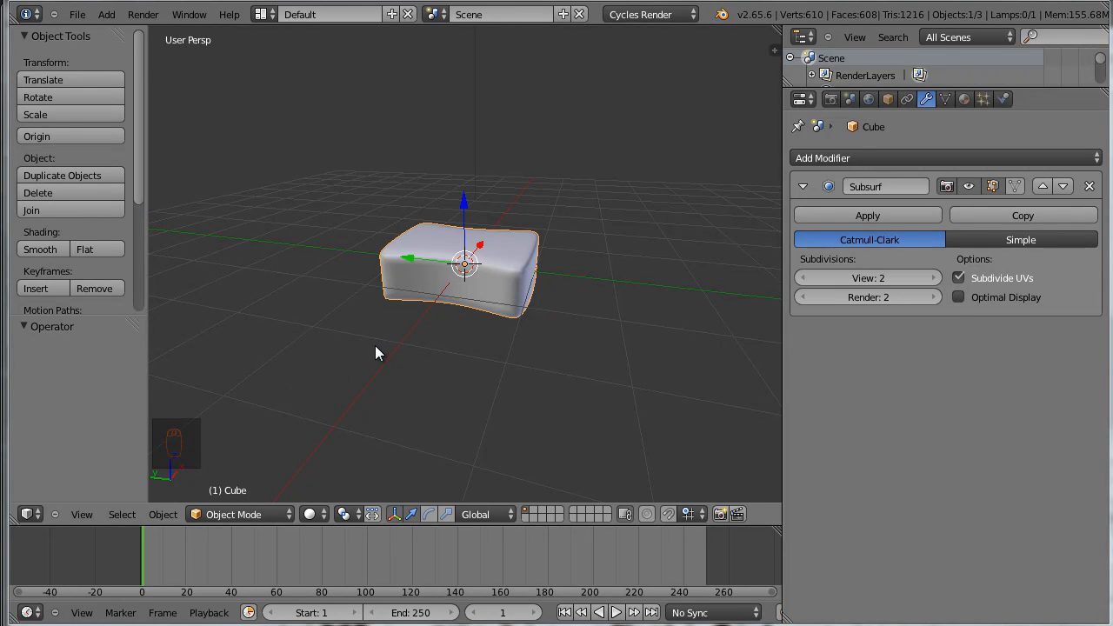
Enable shader nodes for the sponge's material
scroll(523, 318, up, 3)
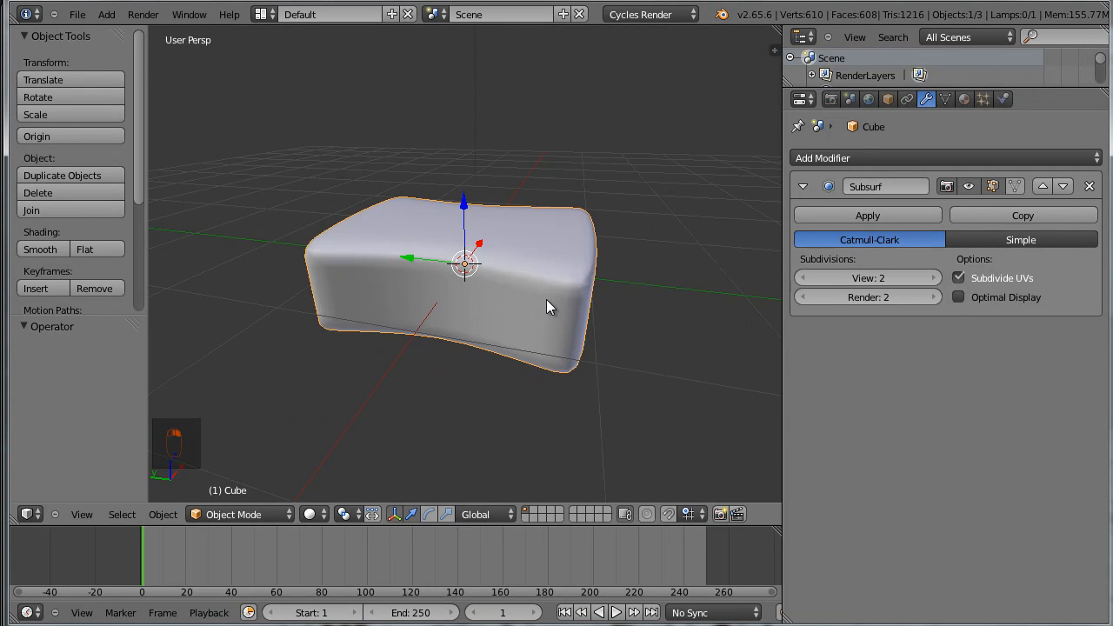
scroll(612, 342, down, 4)
middle_drag(612, 344, 543, 332)
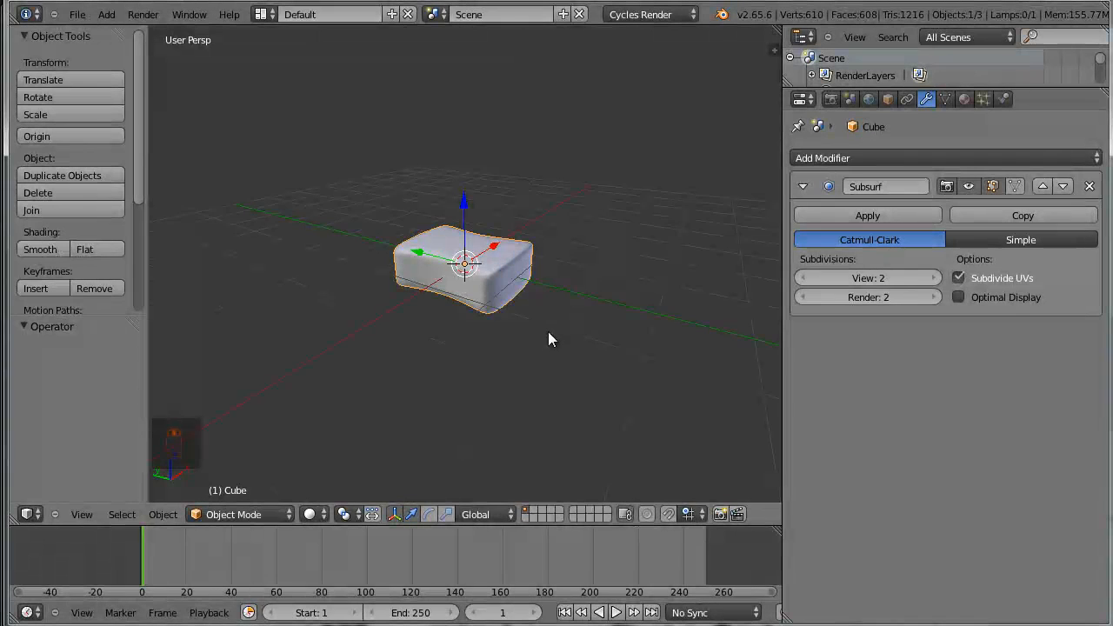
scroll(497, 305, up, 3)
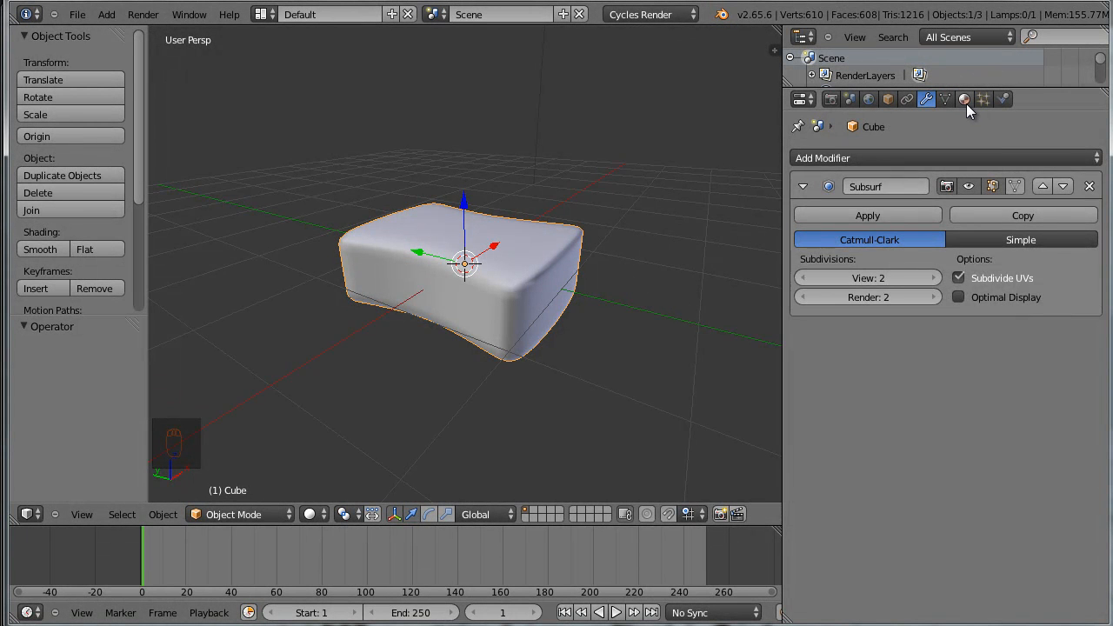
click(964, 101)
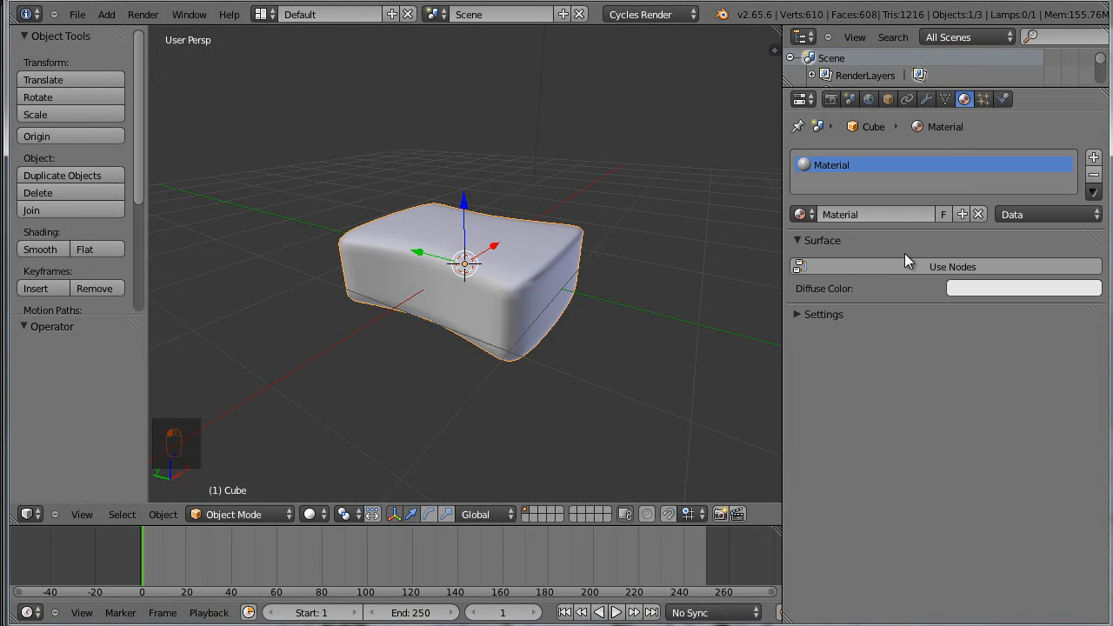
click(1004, 269)
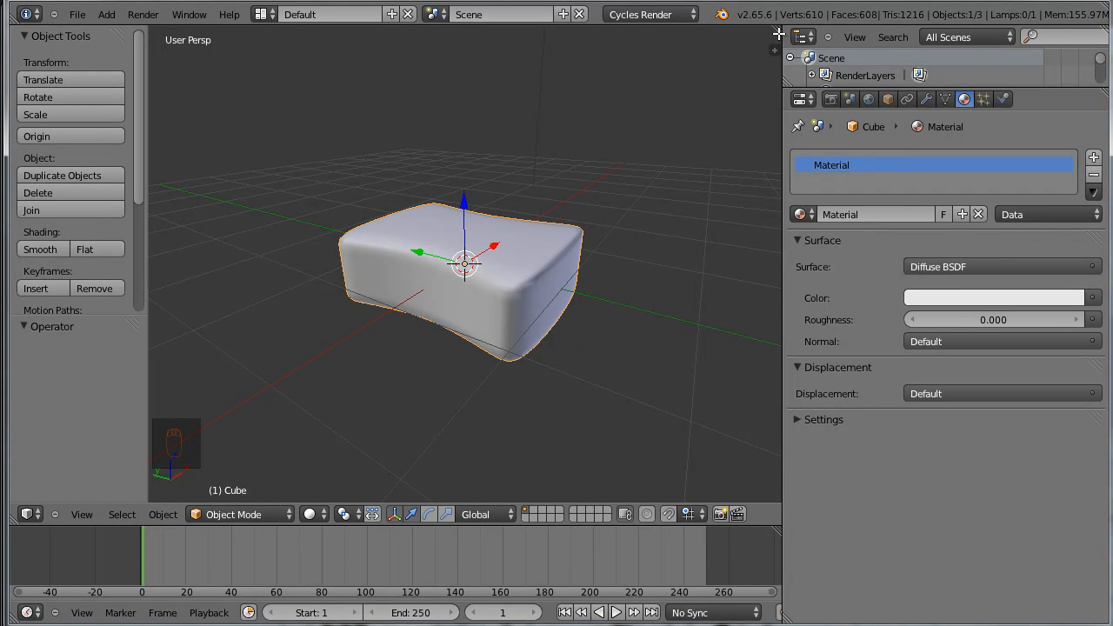
Split the 3D view horizontally and turn its upper half into a Node Editor with the material's nodes in view
drag(778, 29, 116, 298)
click(27, 288)
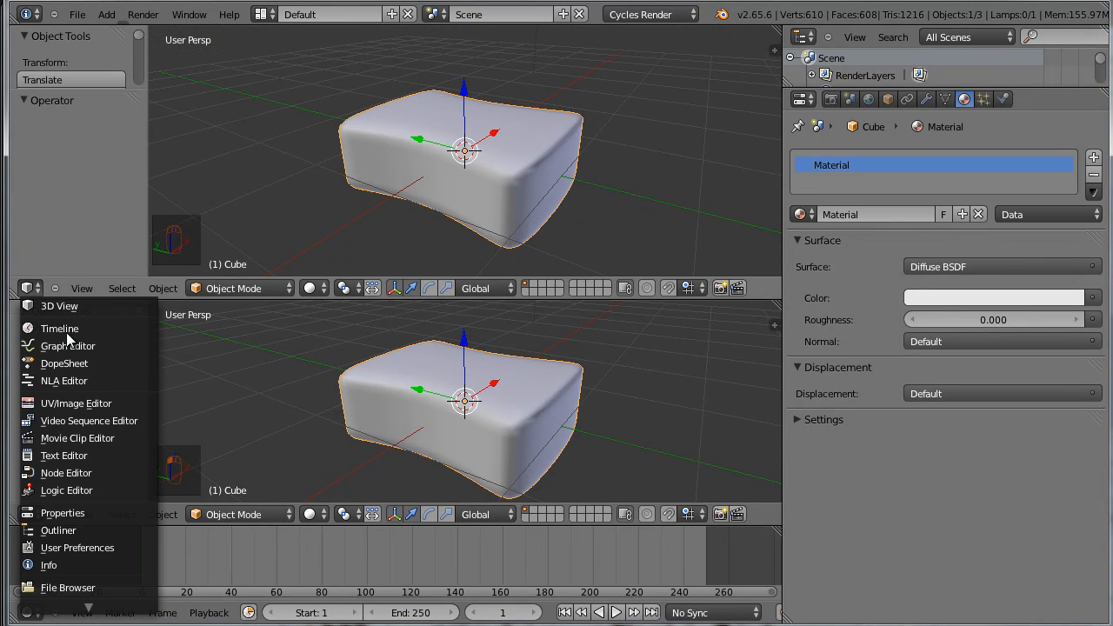
click(104, 472)
scroll(399, 189, up, 3)
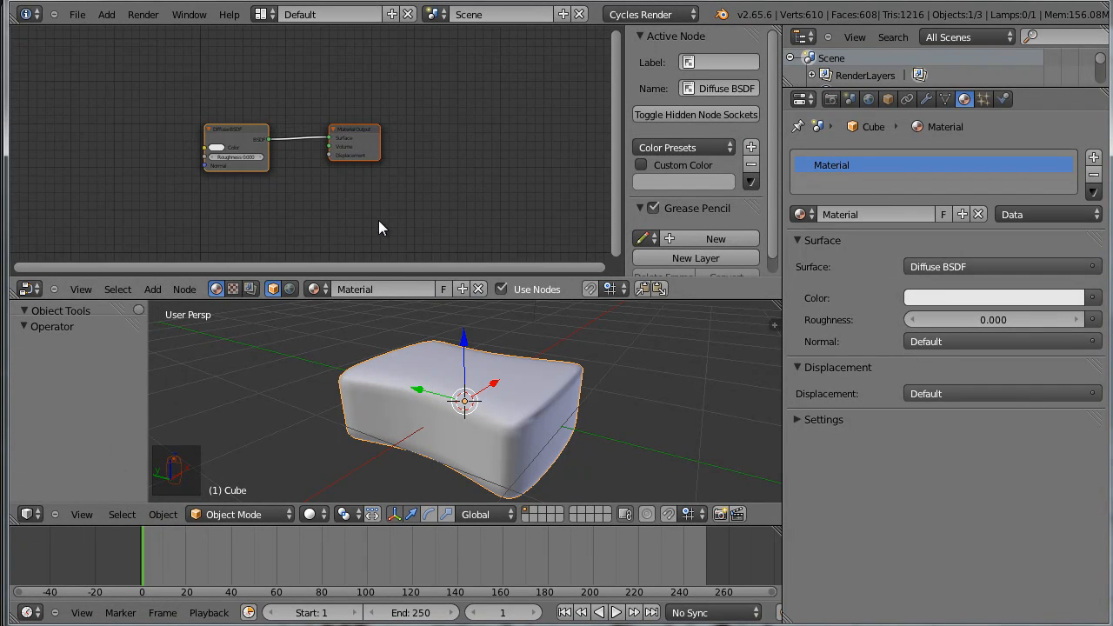
scroll(348, 226, up, 3)
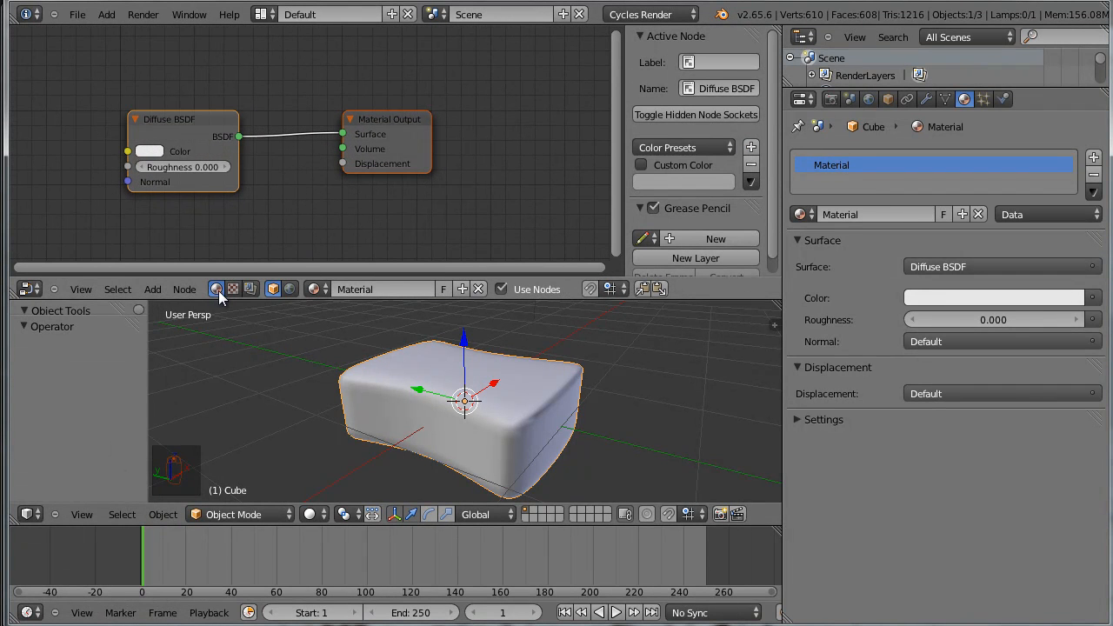
scroll(222, 222, up, 2)
middle_drag(224, 224, 355, 186)
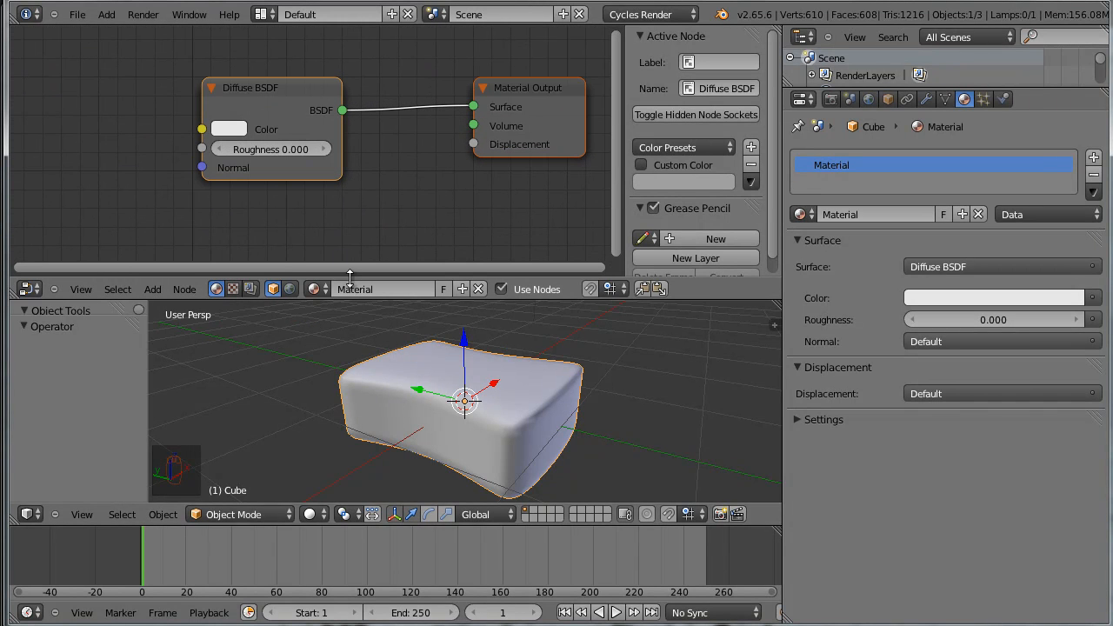
Set the Diffuse BSDF color to light cyan, R 0.235, G 0.800, B 0.778
scroll(294, 194, up, 1)
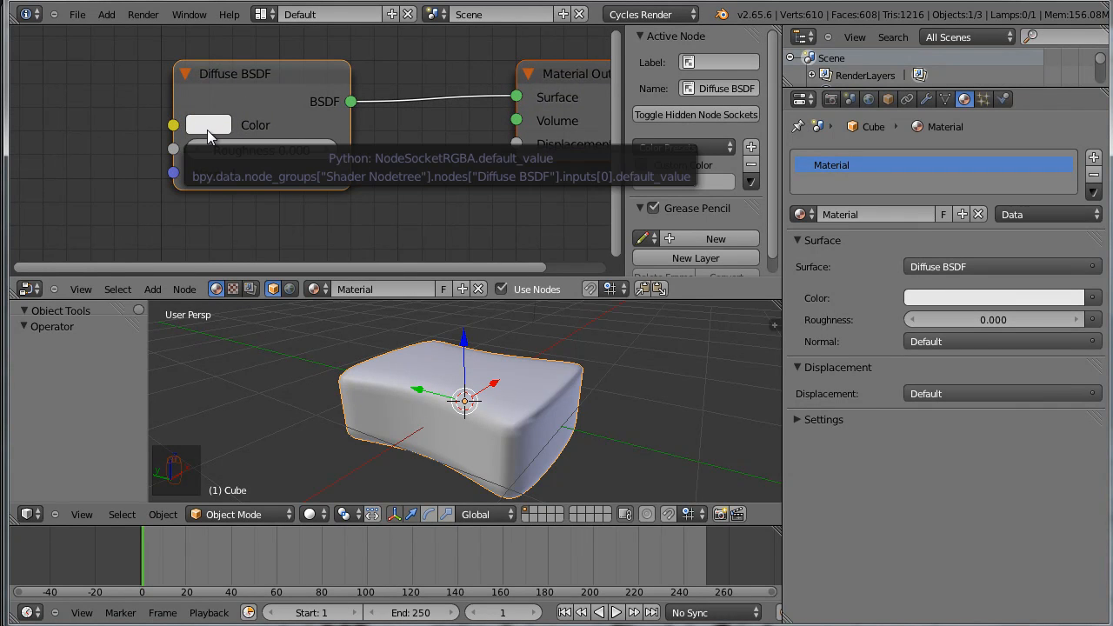
click(209, 126)
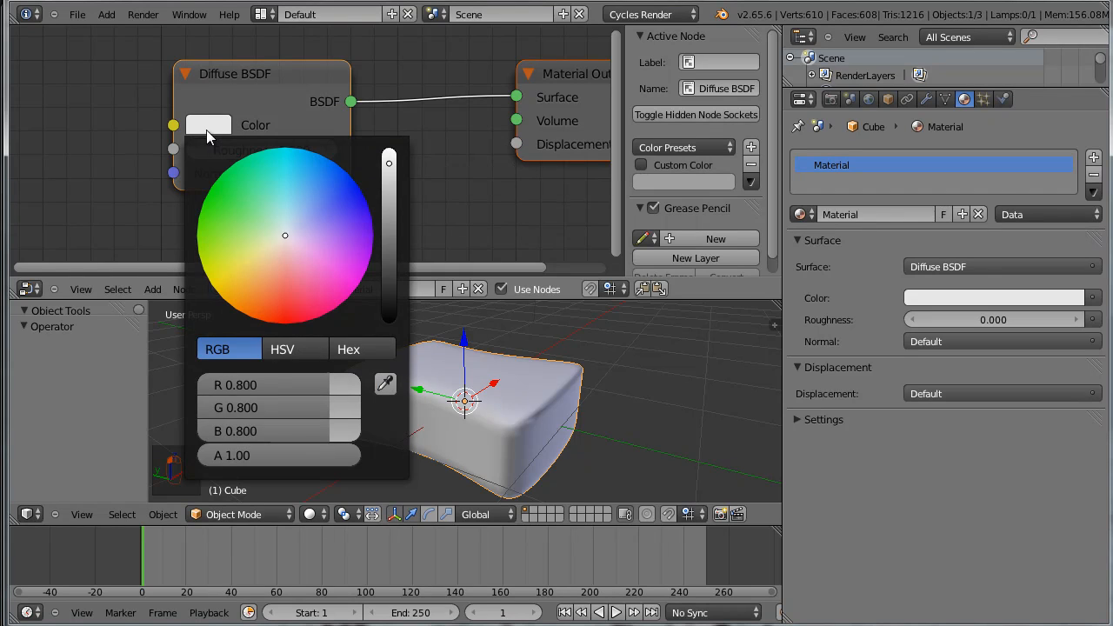
drag(284, 234, 282, 172)
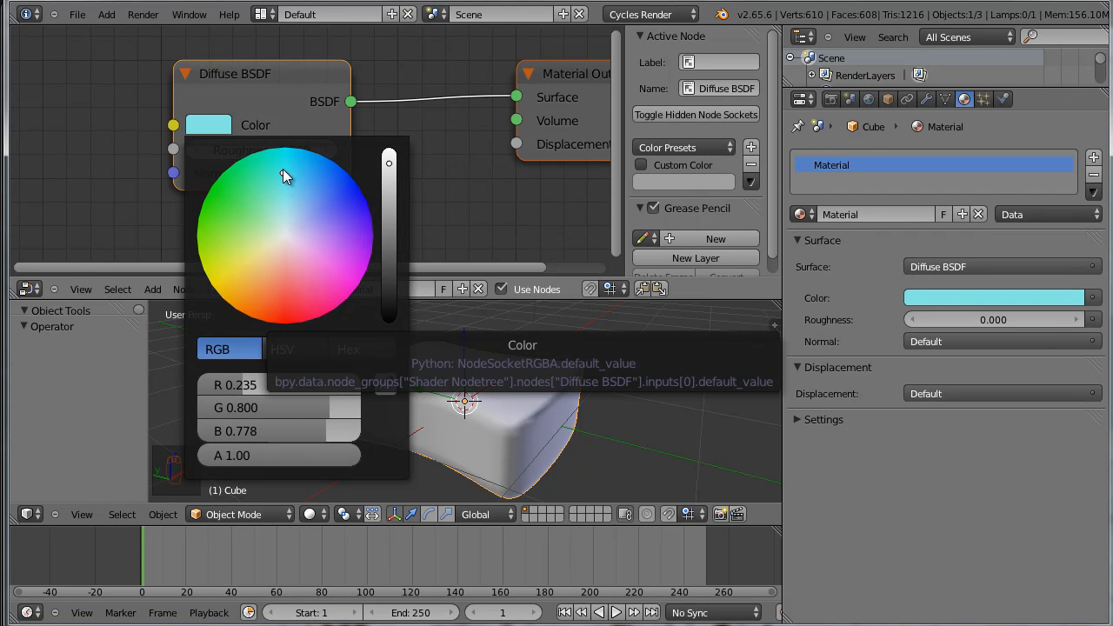
Spread the Material Output and Diffuse BSDF nodes apart to make room between them
scroll(457, 173, down, 3)
drag(479, 127, 544, 70)
drag(315, 118, 247, 106)
scroll(282, 215, down, 1)
Add a Glossy BSDF node and place it below the Diffuse BSDF
key(shift)
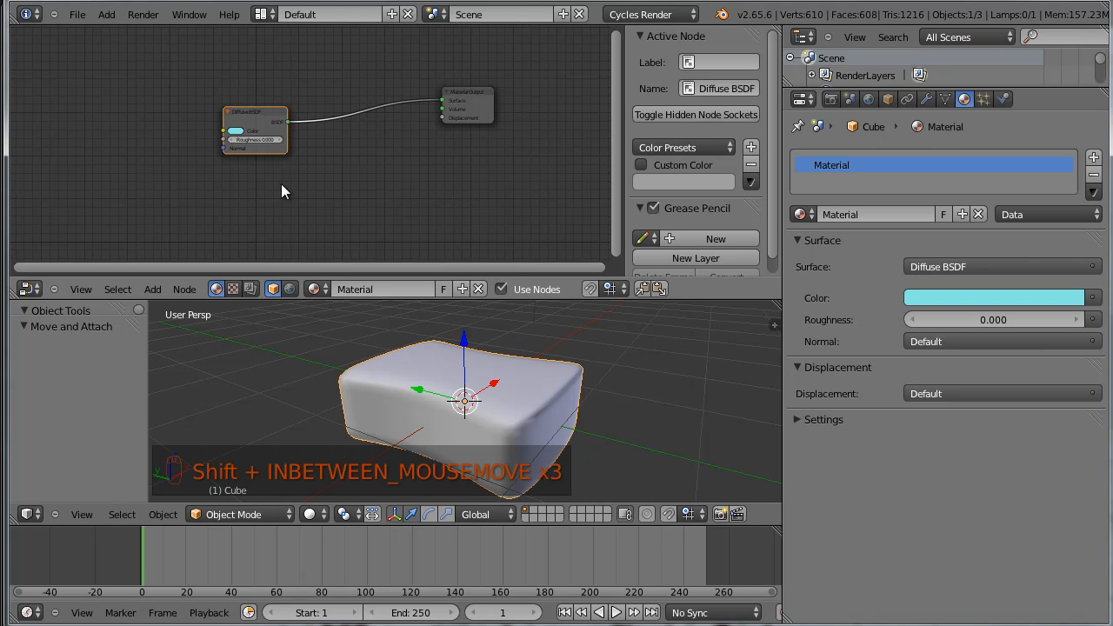
key(shift+a)
mouse_move(268, 235)
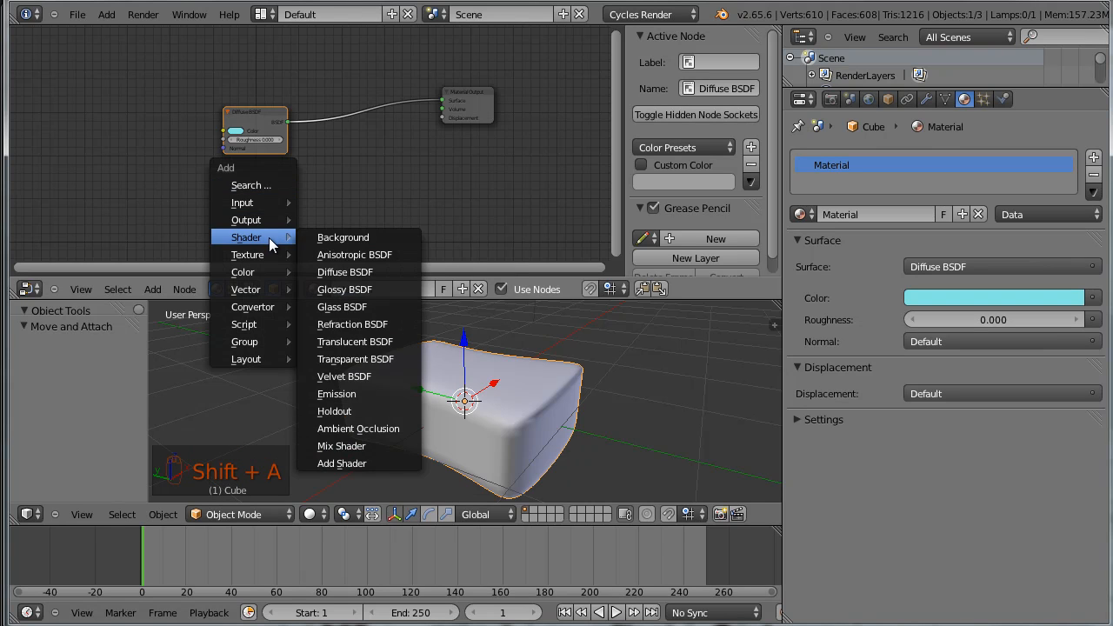
click(375, 289)
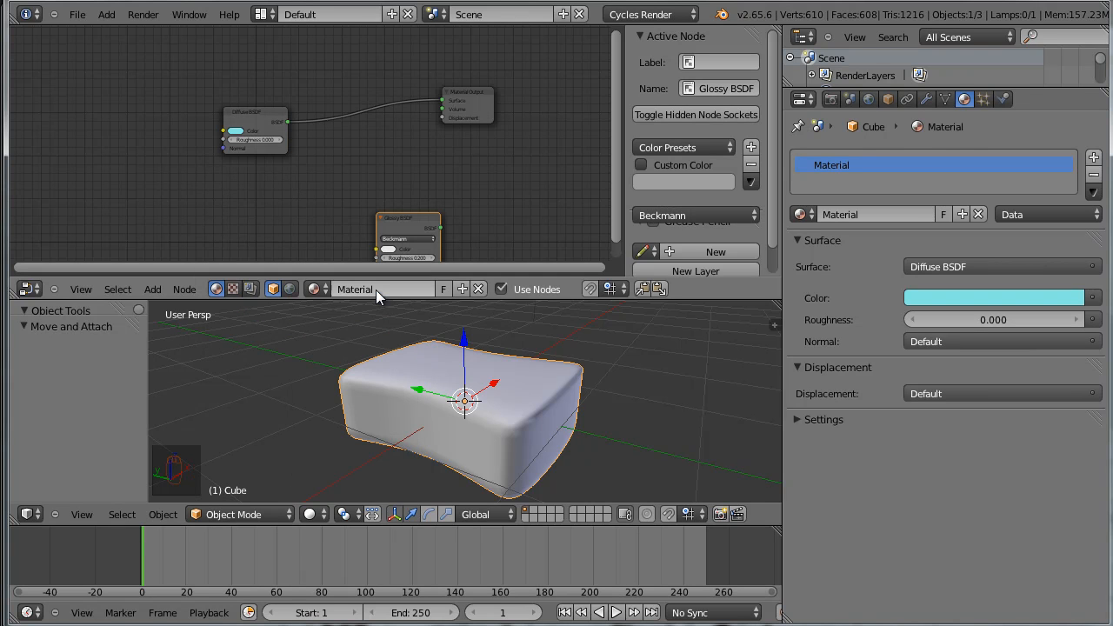
click(281, 195)
scroll(341, 213, up, 3)
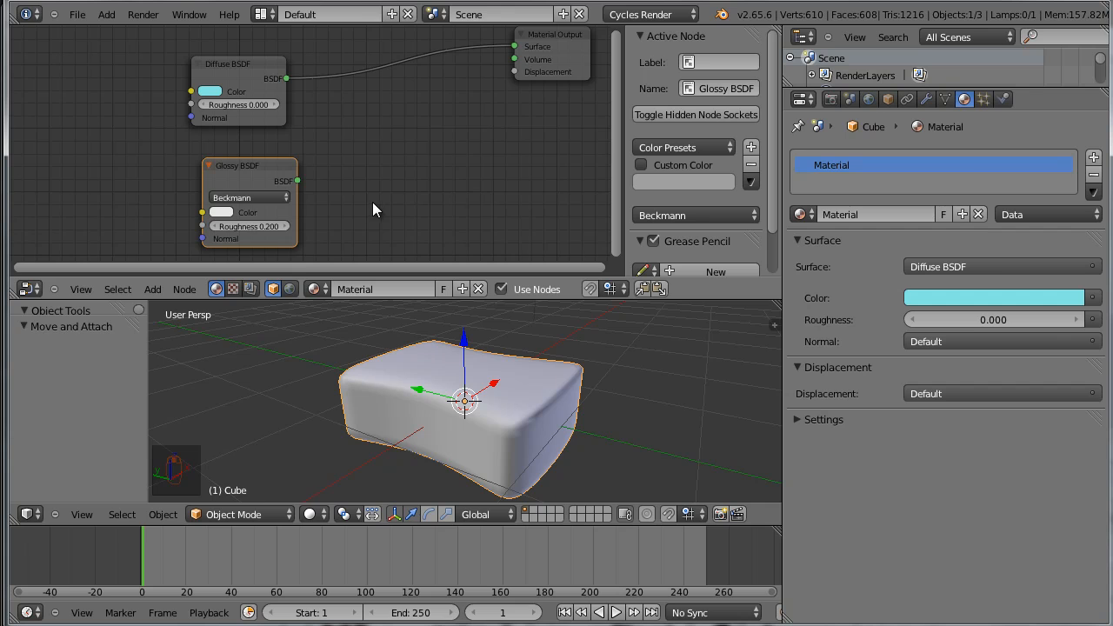
Maximize the Node Editor and sample the Diffuse BSDF's cyan as the Glossy BSDF color
key(ctrl+Up)
scroll(487, 304, down, 2)
drag(391, 337, 363, 343)
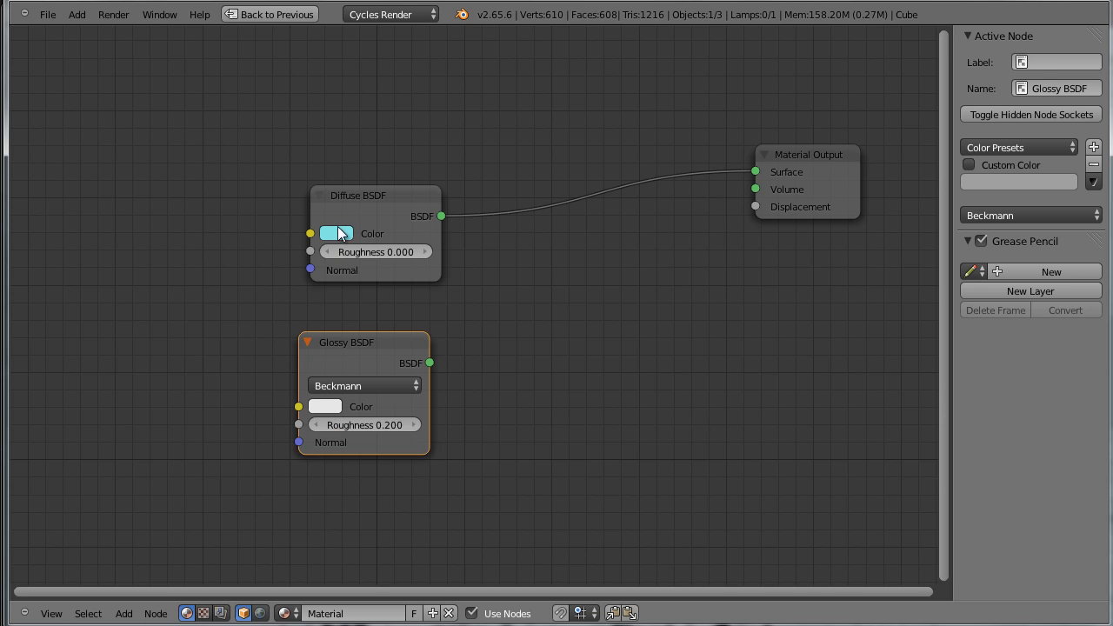
click(333, 410)
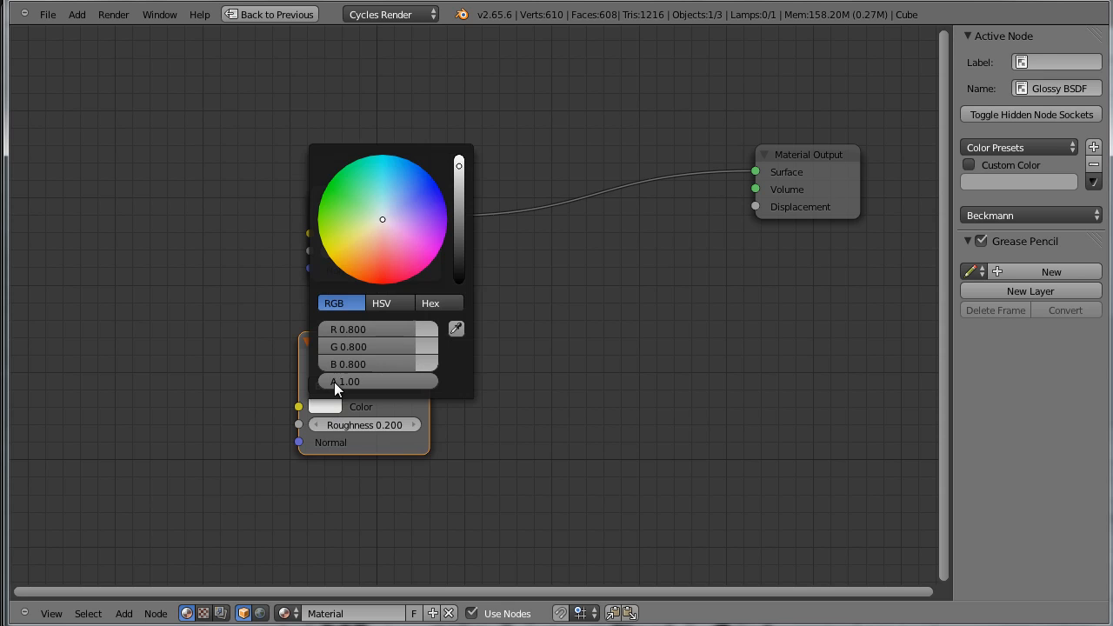
click(458, 329)
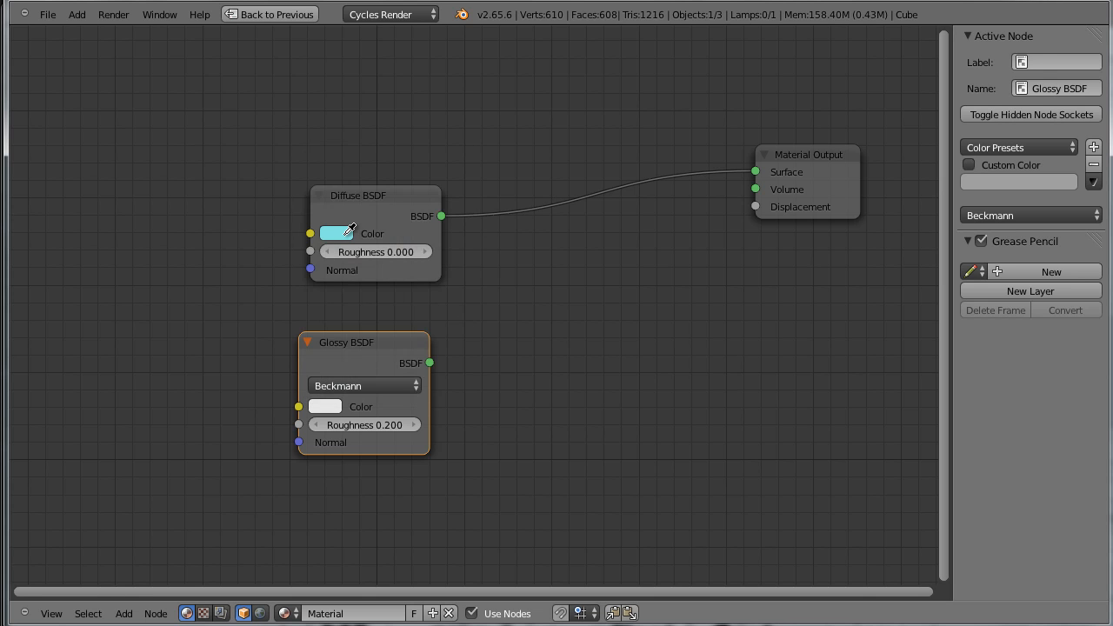
click(344, 234)
Add a Mix Shader node and place it between the two BSDF nodes and the Material Output
key(shift+a)
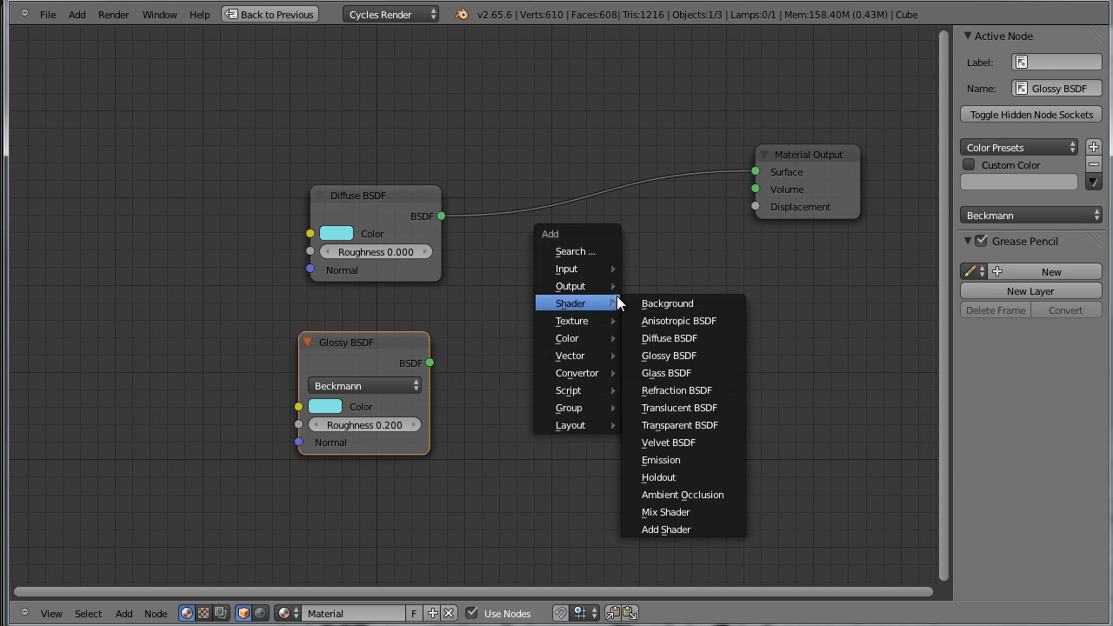
click(676, 513)
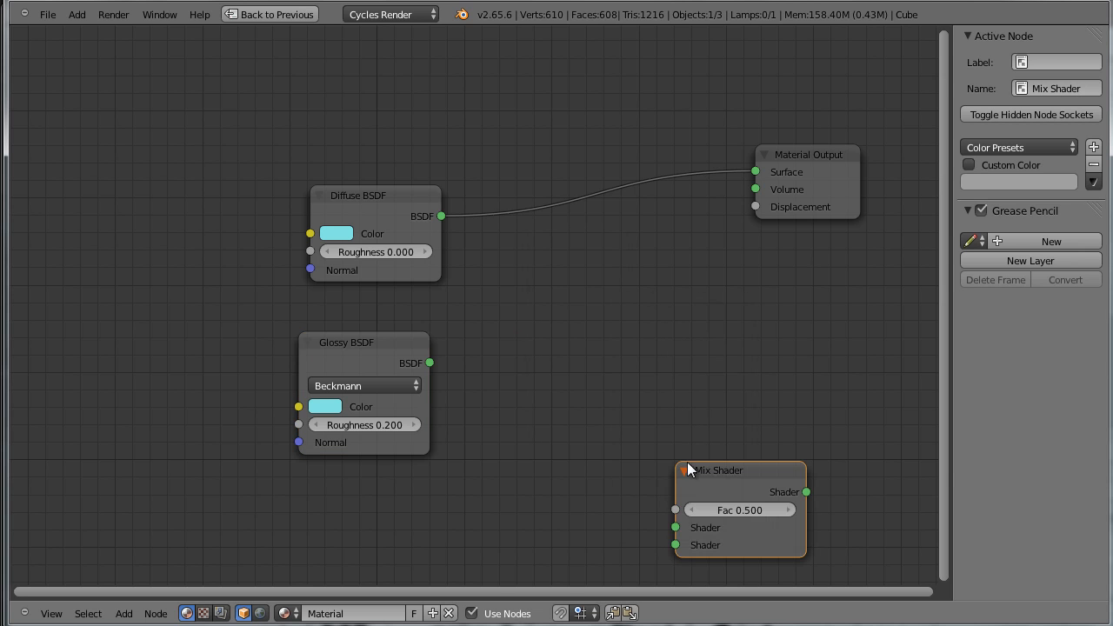
click(622, 212)
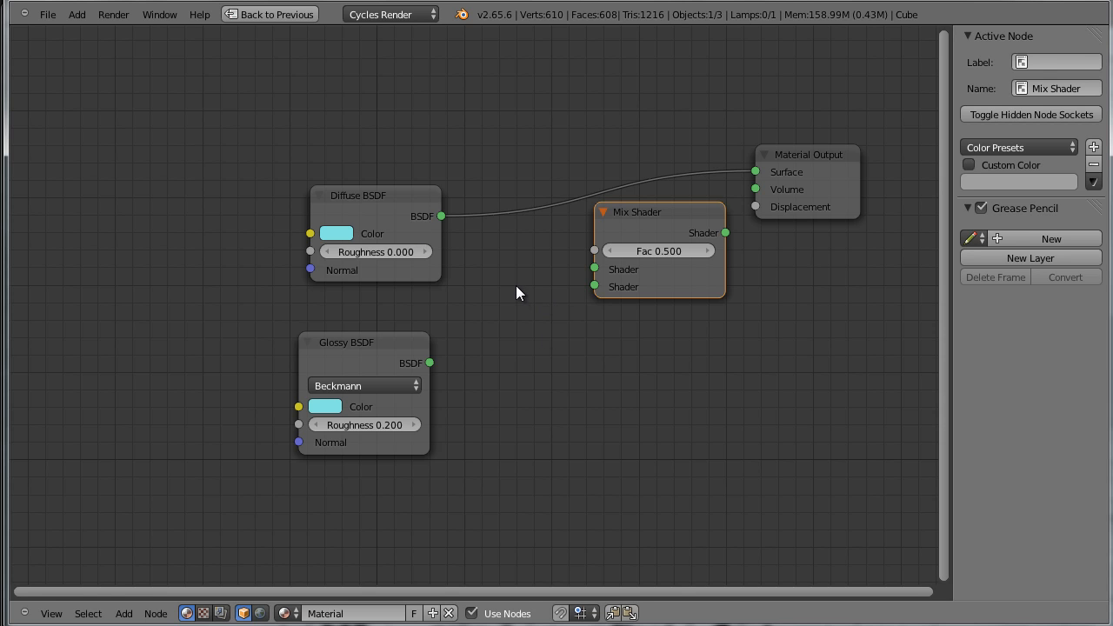
Link Diffuse and Glossy BSDF into the Mix Shader and its output to Surface, cutting the stray Diffuse link to Volume
drag(441, 215, 594, 268)
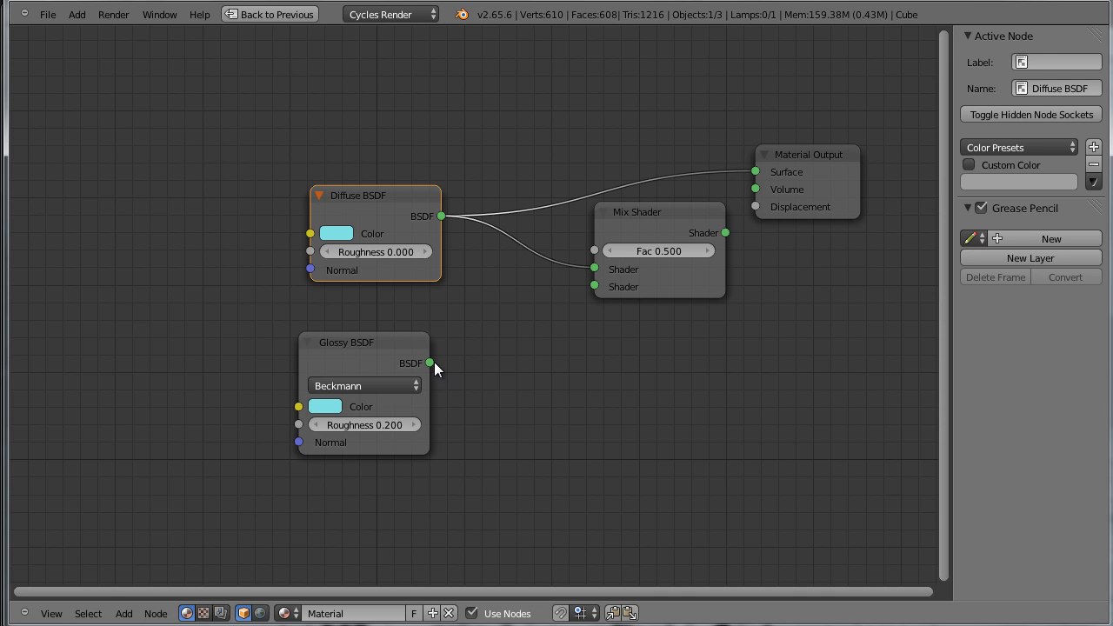
drag(433, 364, 595, 286)
key(g)
click(642, 213)
drag(648, 214, 579, 229)
drag(648, 246, 754, 172)
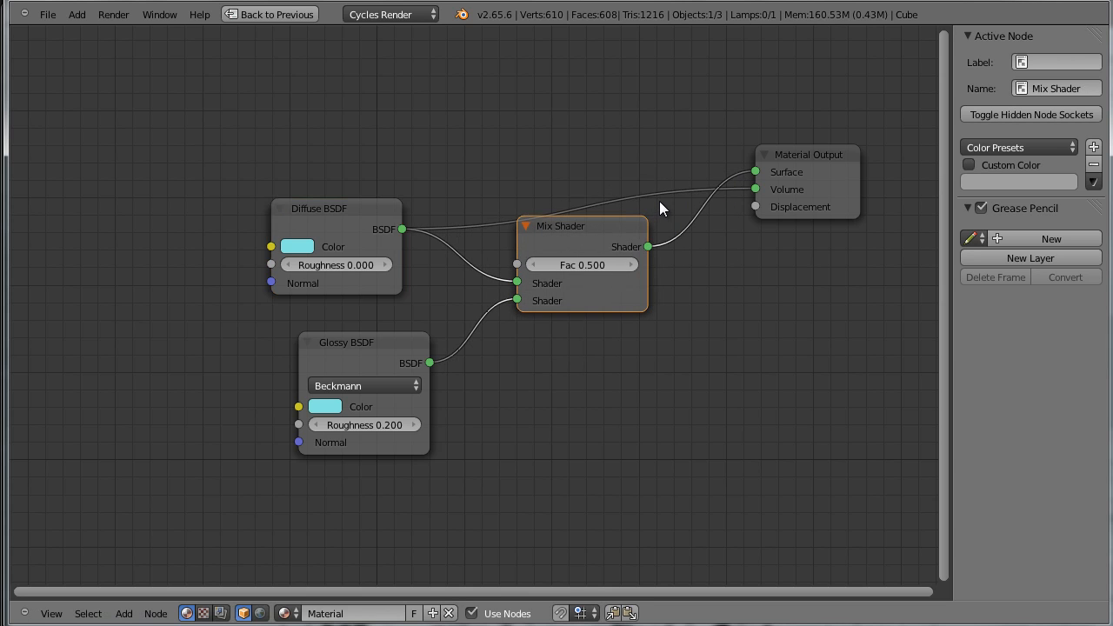
ctrl+drag(660, 202, 660, 139)
Arrange the nodes so the Diffuse BSDF sits higher, the Glossy BSDF lower, and the Mix Shader between them
drag(595, 226, 584, 193)
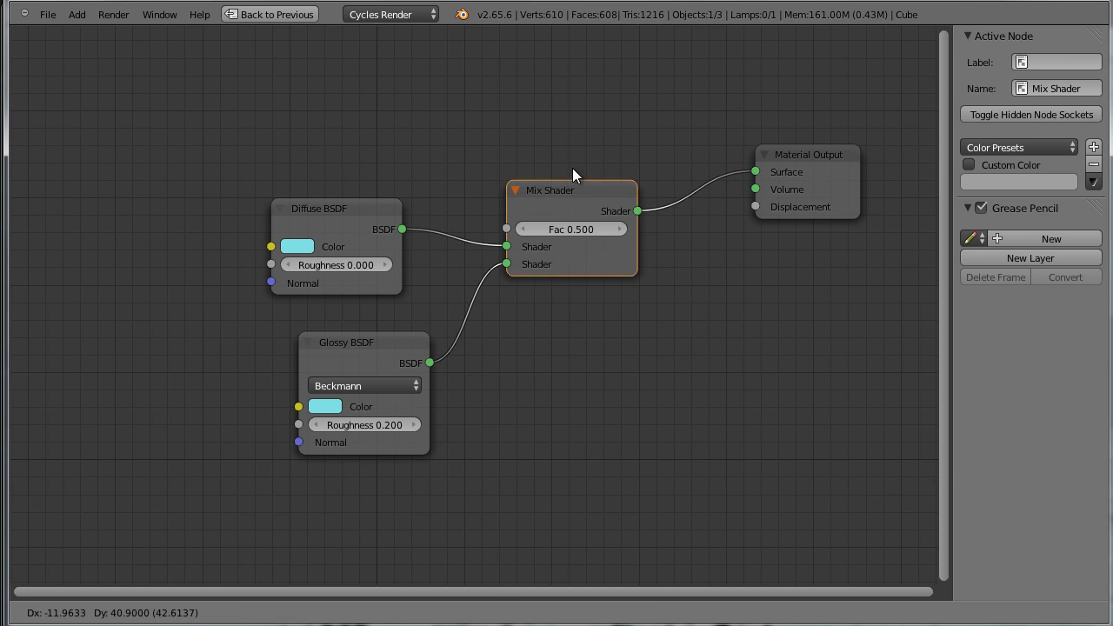
drag(348, 209, 360, 149)
click(322, 332)
drag(351, 332, 322, 331)
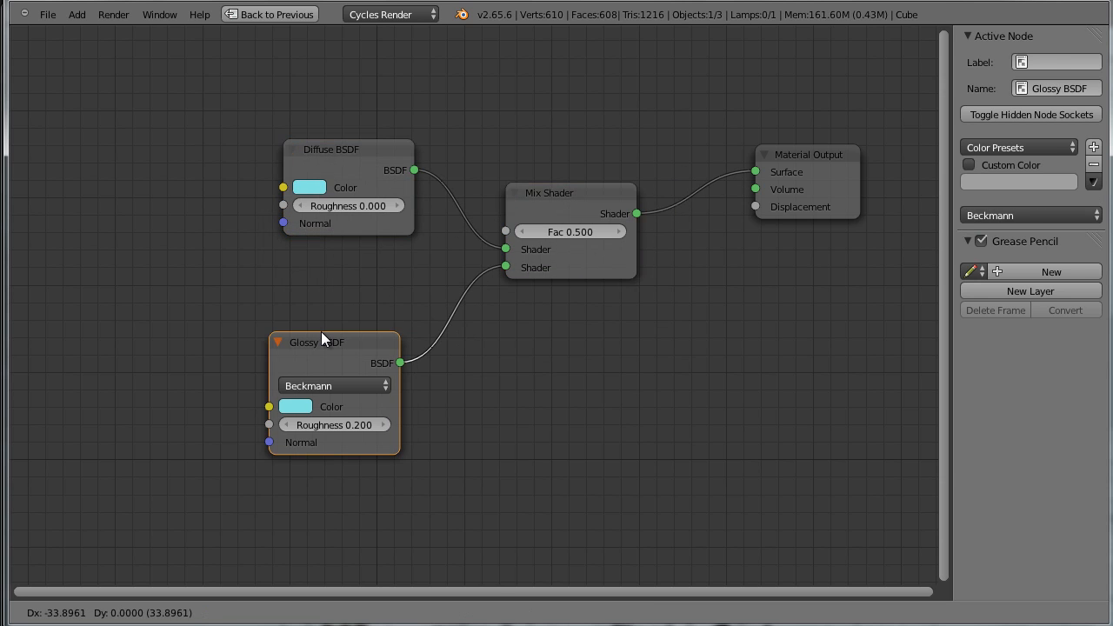
Add a Layer Weight node and place it above and to the left of the Diffuse BSDF
scroll(502, 327, down, 2)
scroll(485, 339, up, 2)
scroll(478, 346, down, 3)
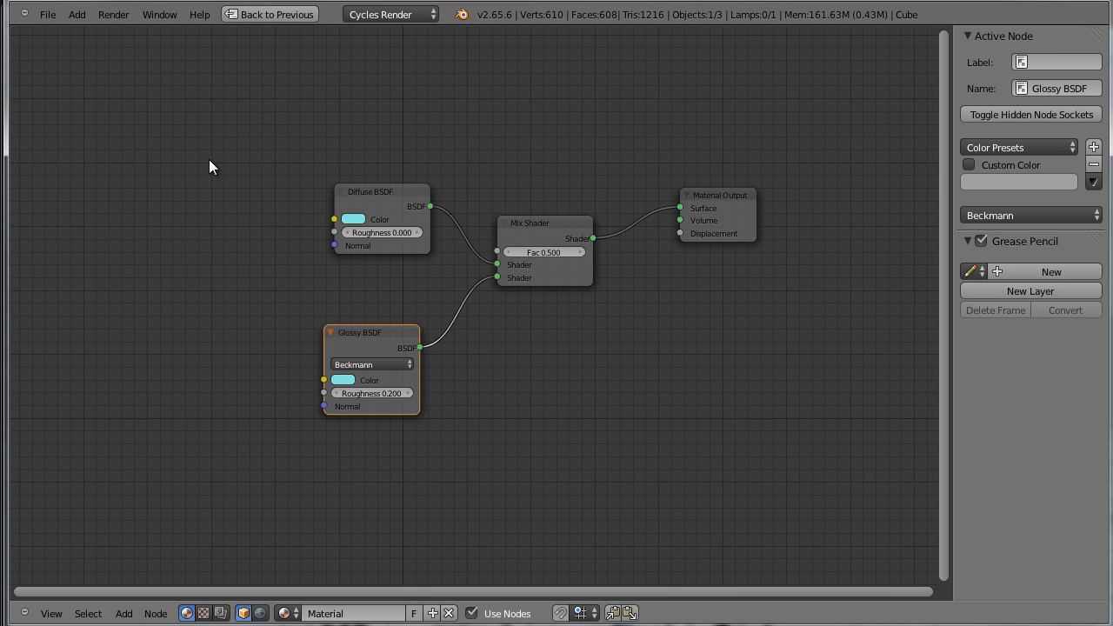
key(shift+a)
mouse_move(207, 126)
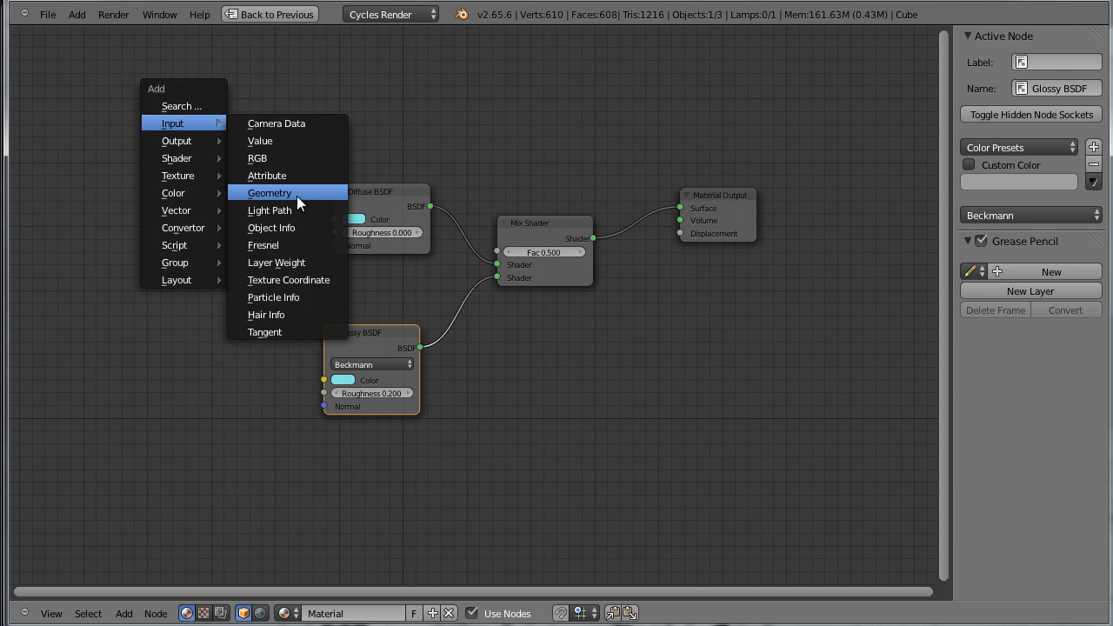
click(310, 261)
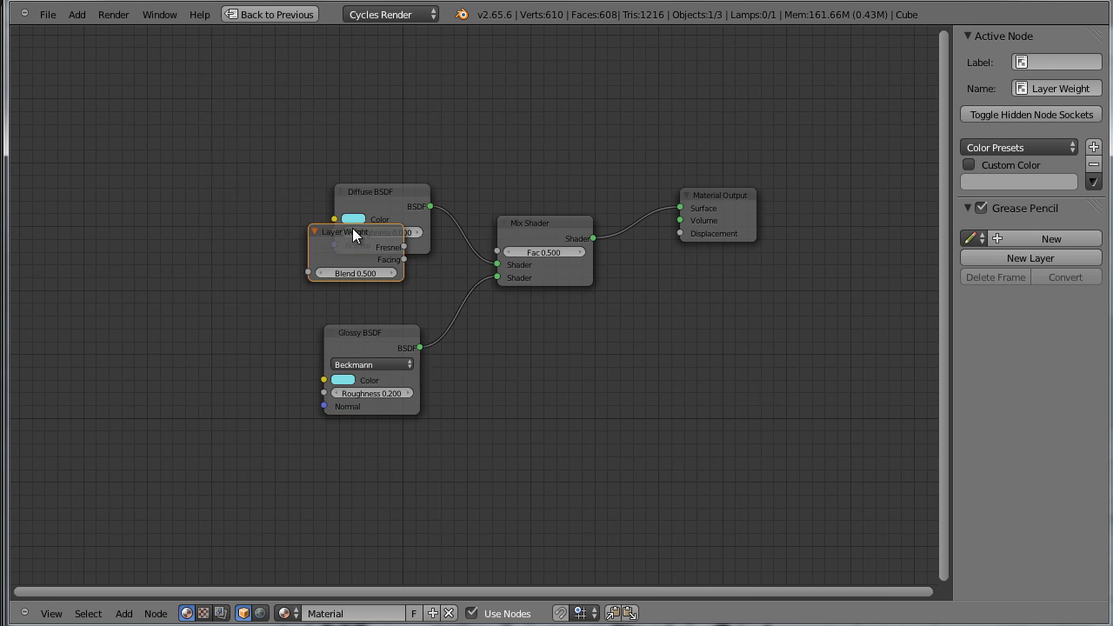
click(247, 102)
scroll(334, 143, up, 2)
middle_drag(305, 47, 313, 105)
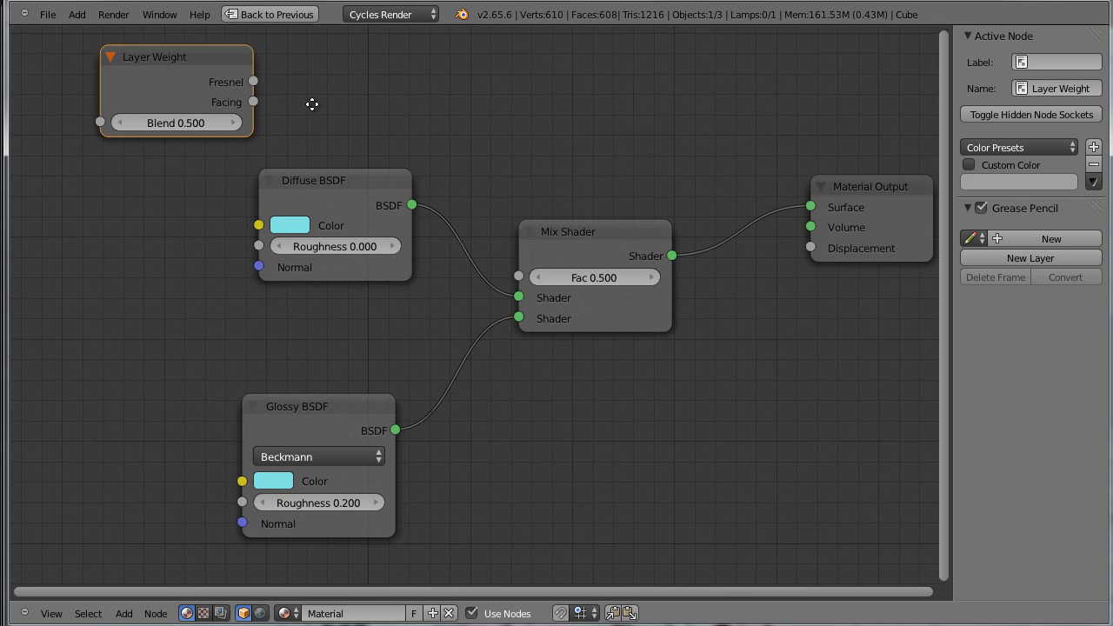
Connect the Layer Weight's Facing output to the Mix Shader's Fac input and align the Diffuse and Glossy BSDF nodes
drag(253, 102, 515, 276)
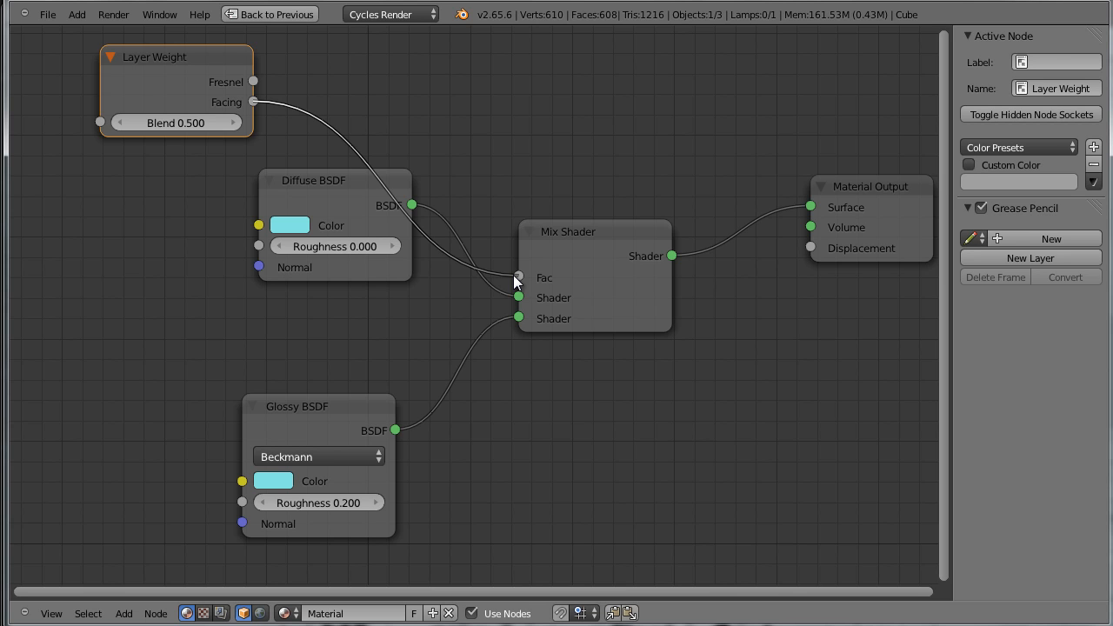
drag(323, 182, 293, 228)
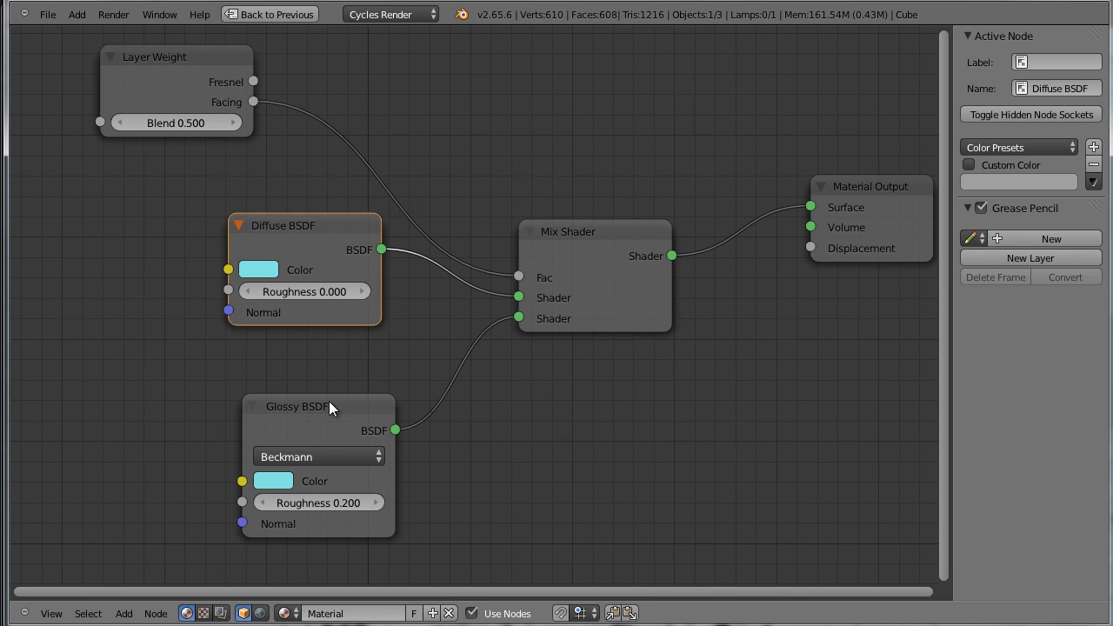
click(329, 406)
Restore the multi-editor layout and set the 3D view's viewport shading to Rendered
key(shift+space)
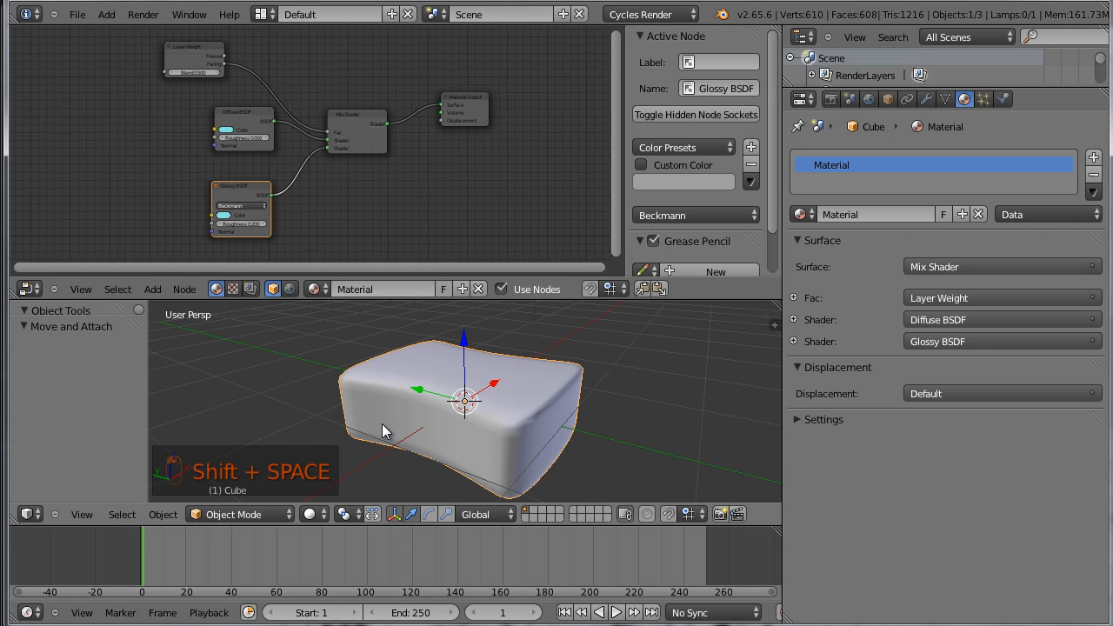
click(318, 515)
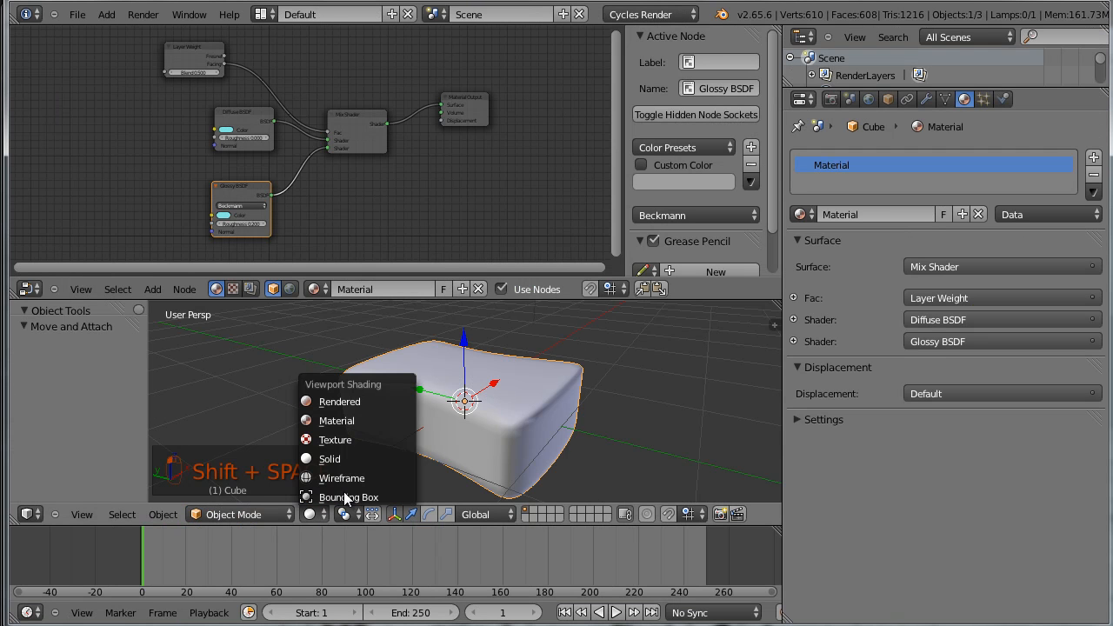
click(379, 397)
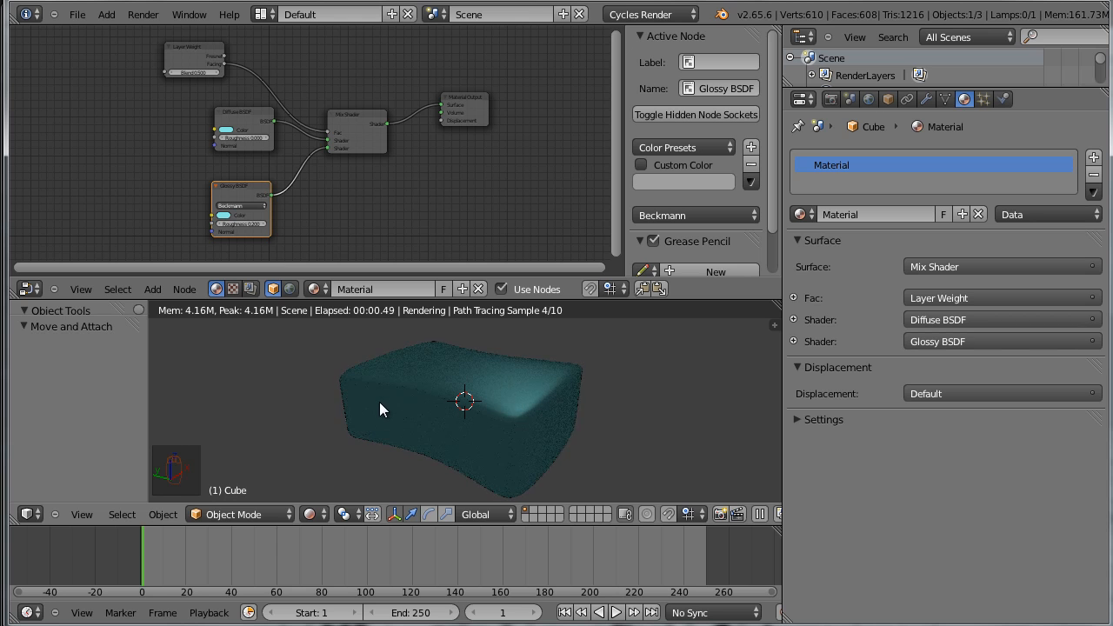
Try the Layer Weight node's Blend at 1.000, settle on 0.270, and inspect the rendered sponge
scroll(548, 437, up, 2)
mouse_move(554, 440)
middle_down()
mouse_move(589, 433)
mouse_move(538, 427)
mouse_move(570, 447)
mouse_move(615, 425)
mouse_move(611, 446)
mouse_move(591, 450)
mouse_move(584, 435)
middle_up()
scroll(176, 132, up, 3)
middle_drag(132, 130, 175, 184)
scroll(175, 184, up, 1)
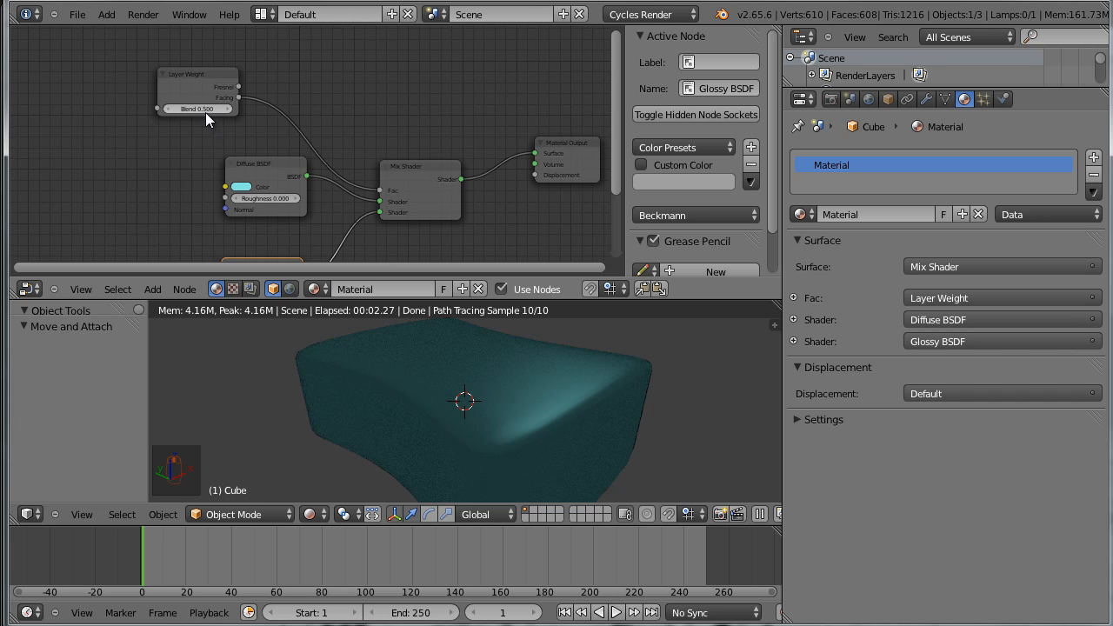
scroll(183, 126, up, 3)
middle_drag(157, 139, 259, 185)
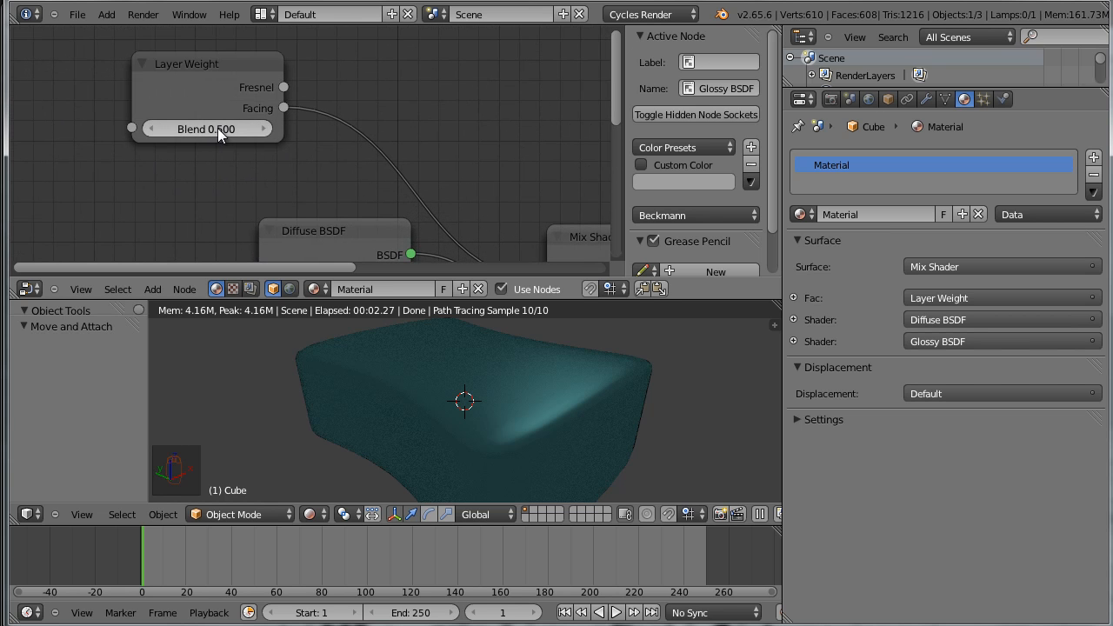
drag(218, 128, 484, 179)
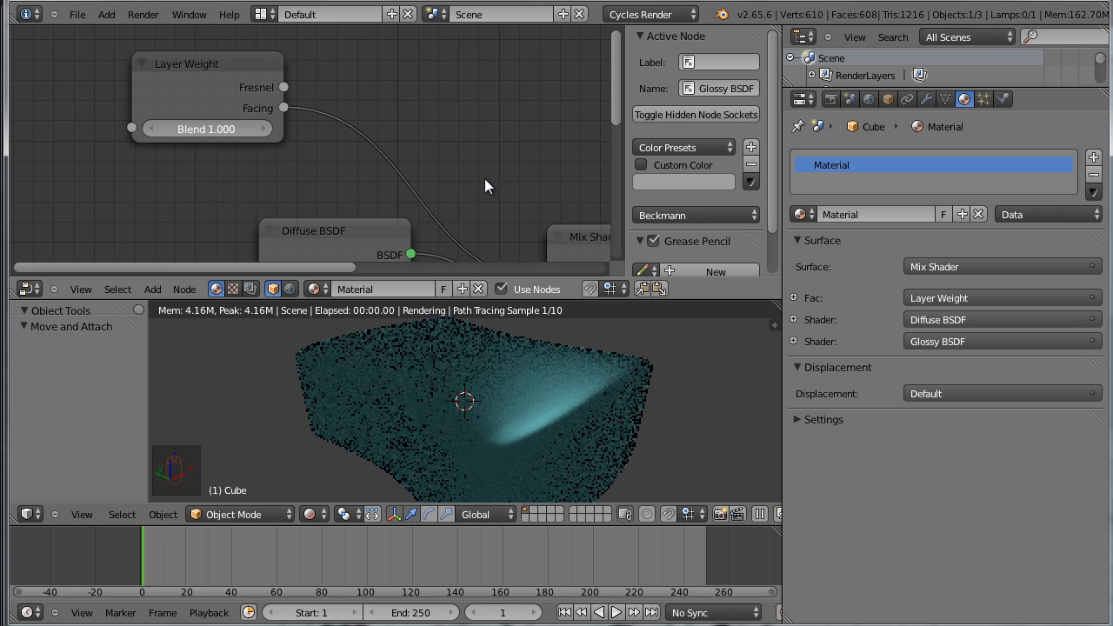
drag(554, 188, 186, 176)
scroll(552, 441, down, 3)
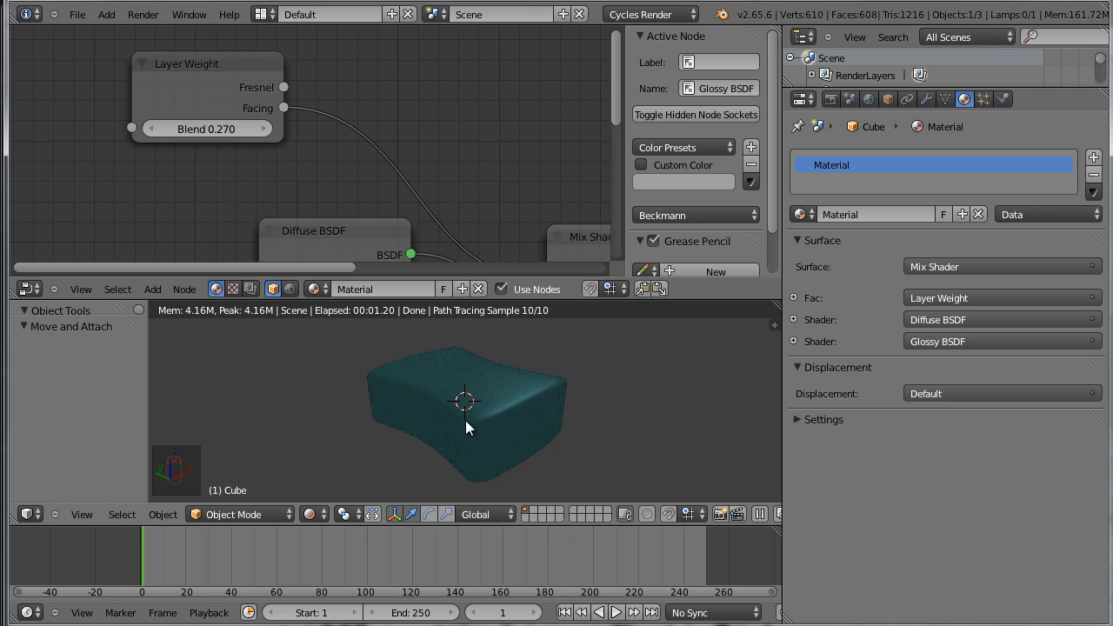
scroll(487, 427, up, 2)
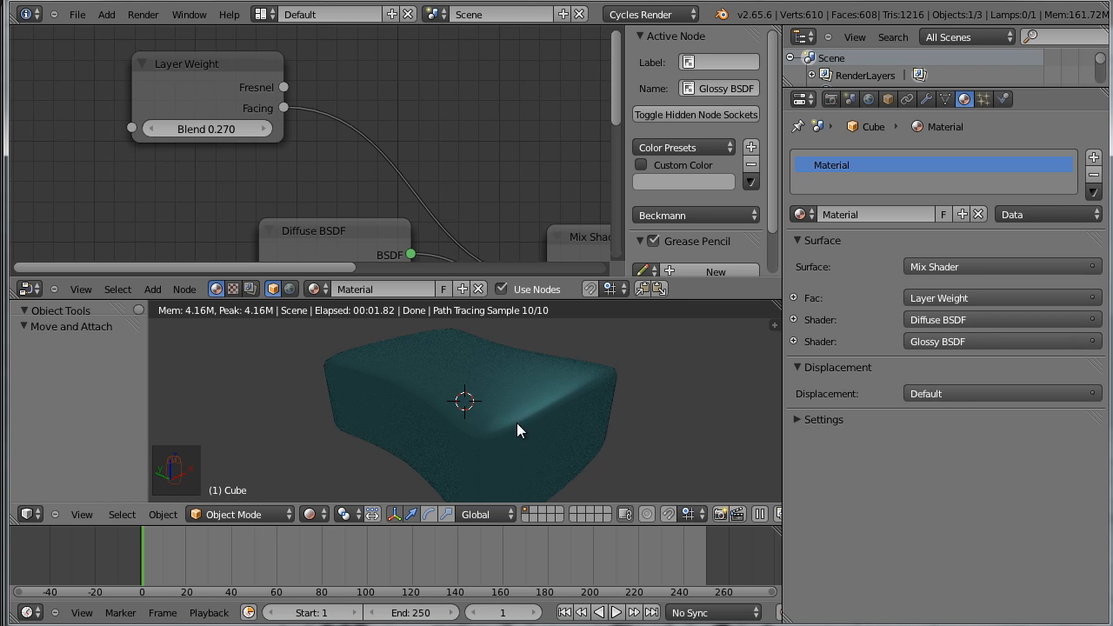
scroll(837, 75, down, 2)
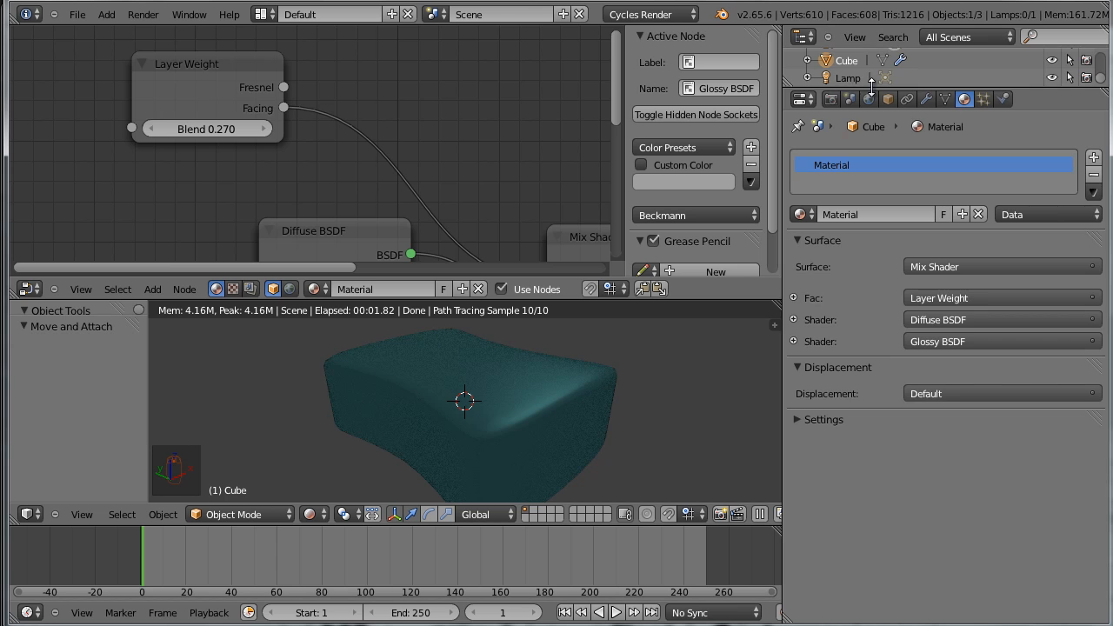
Select the Lamp, change its type to Sun, and set its size to 0.05
drag(846, 88, 846, 224)
click(842, 145)
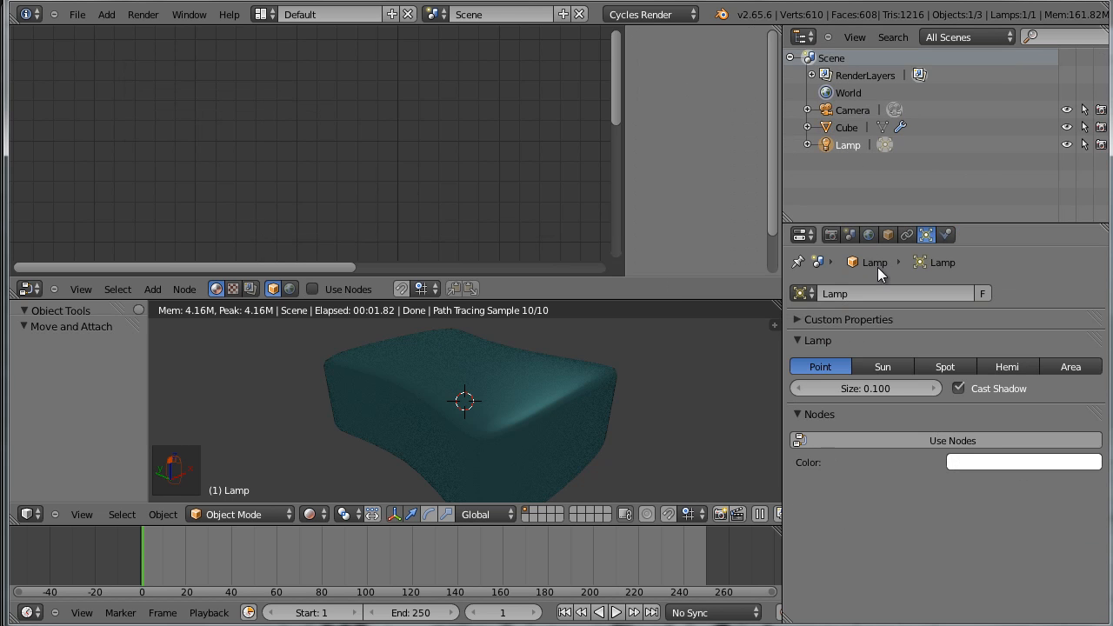
click(884, 365)
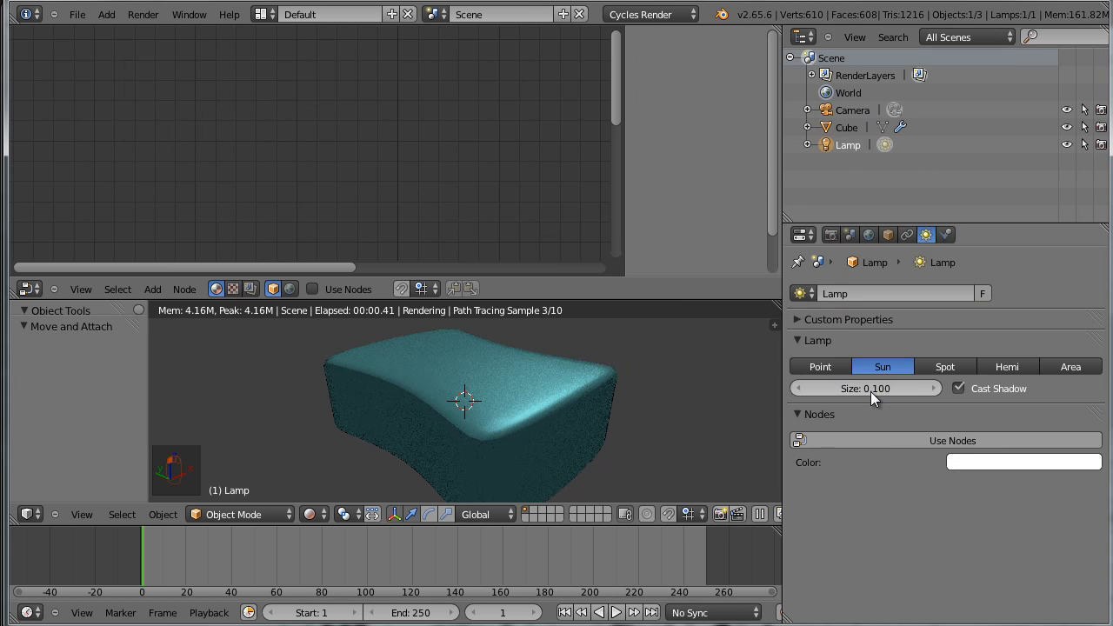
click(864, 393)
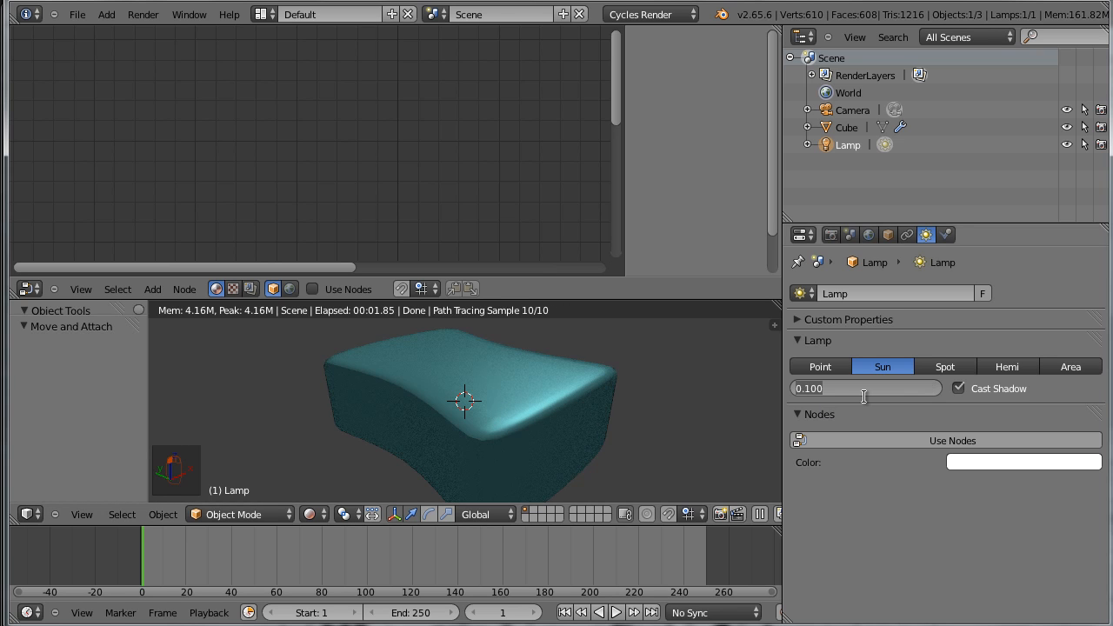
key(BackSpace)
text(.05)
key(Return)
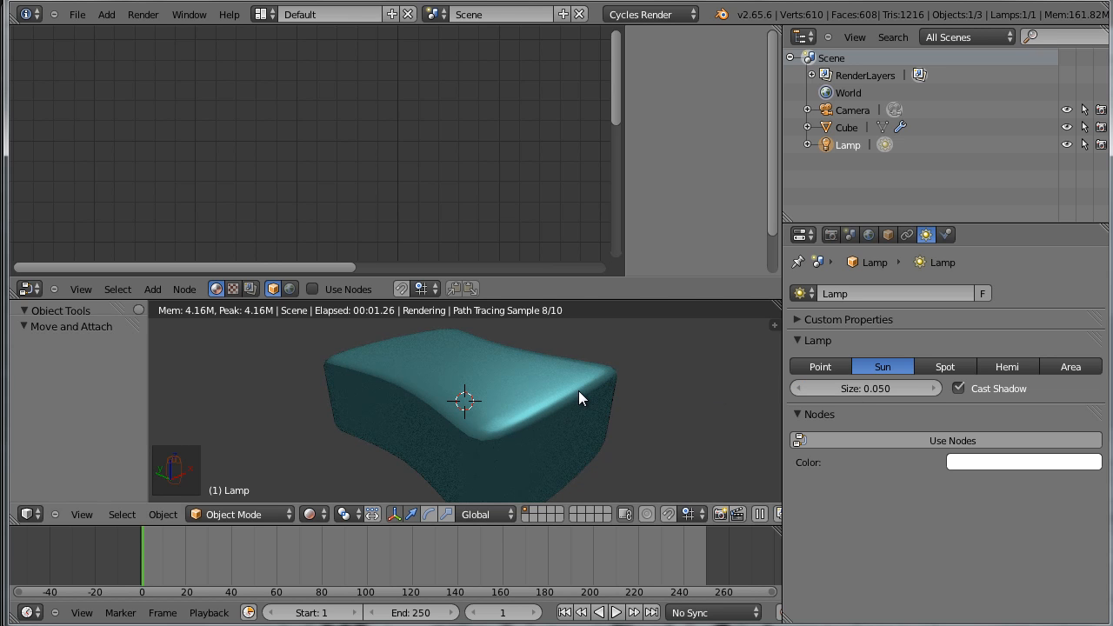
Enable nodes for the sun lamp and save over the existing sponge.blend file
click(1020, 439)
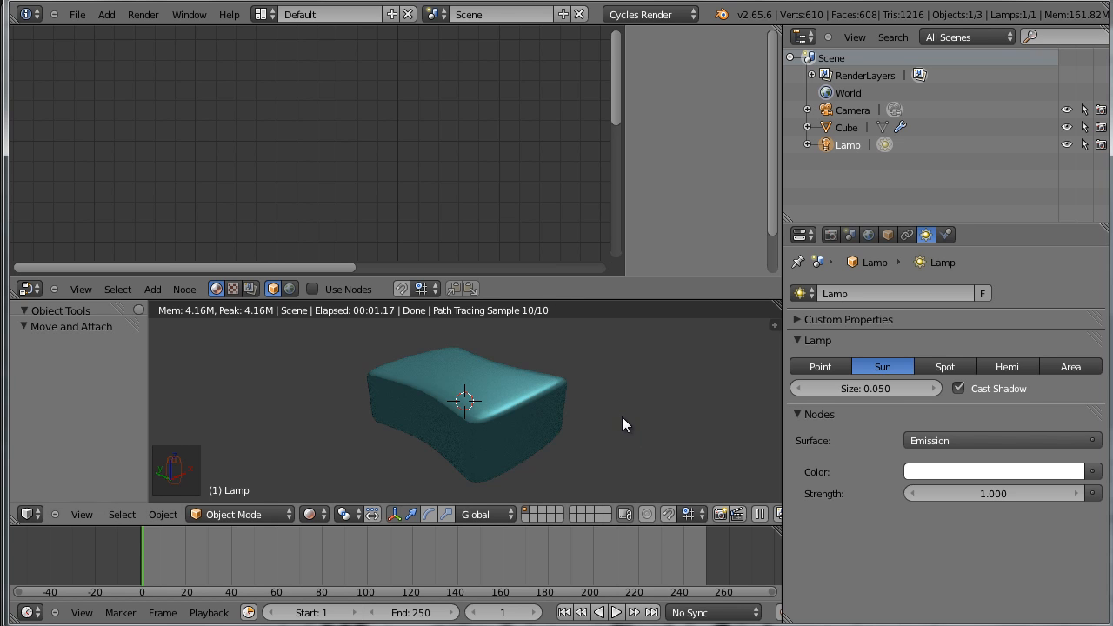
key(ctrl+s)
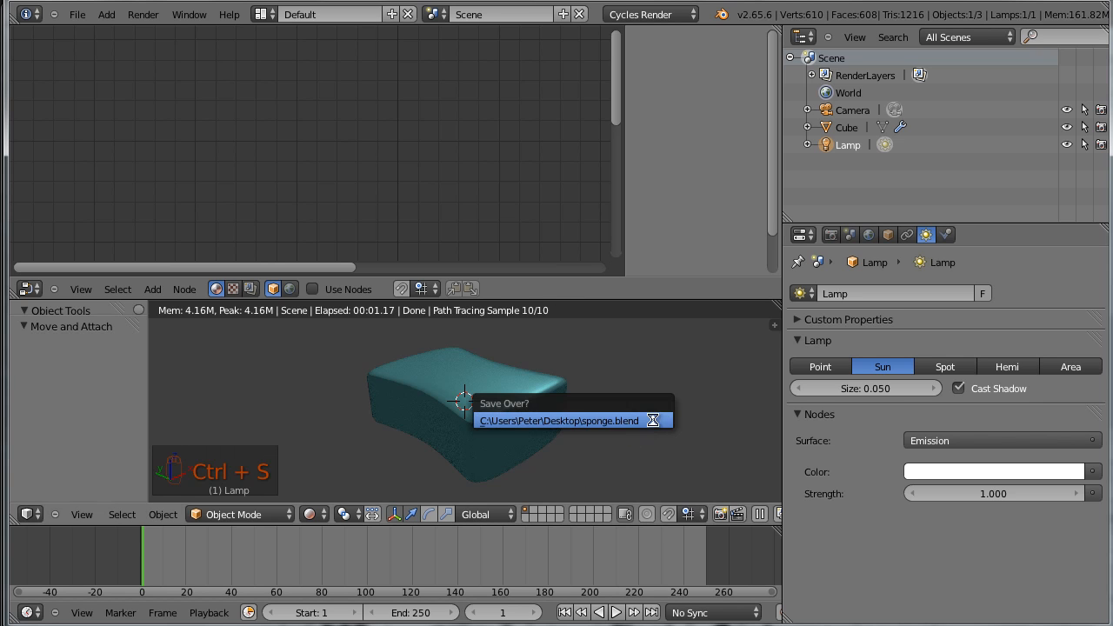
click(634, 419)
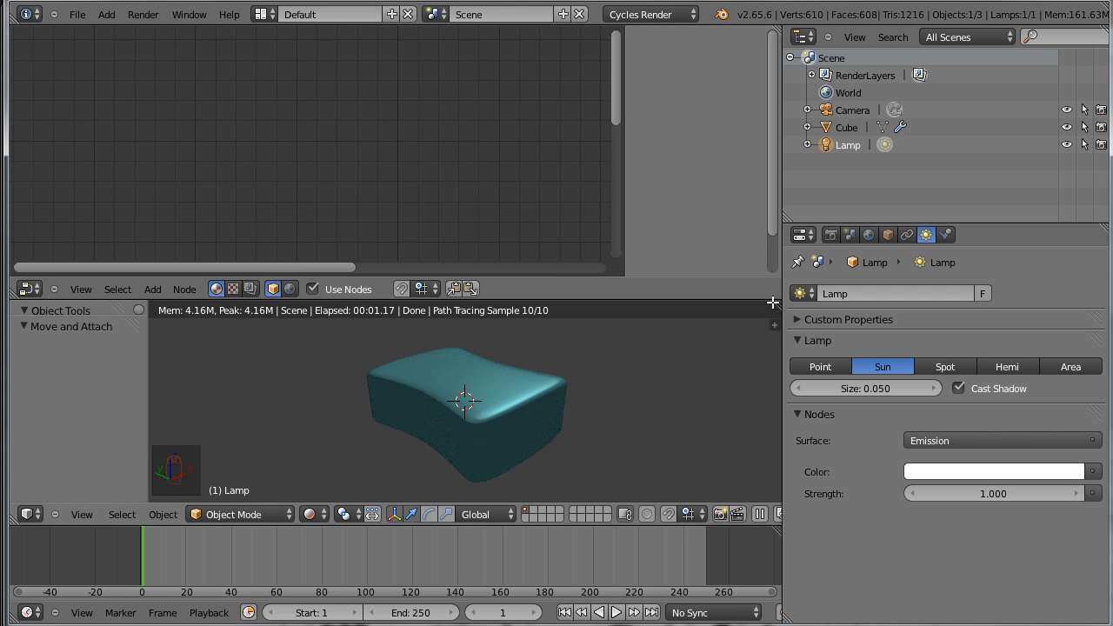
Look over the lamp's node setup and reselect the sponge block to bring back its material nodes
middle_drag(427, 223, 132, 84)
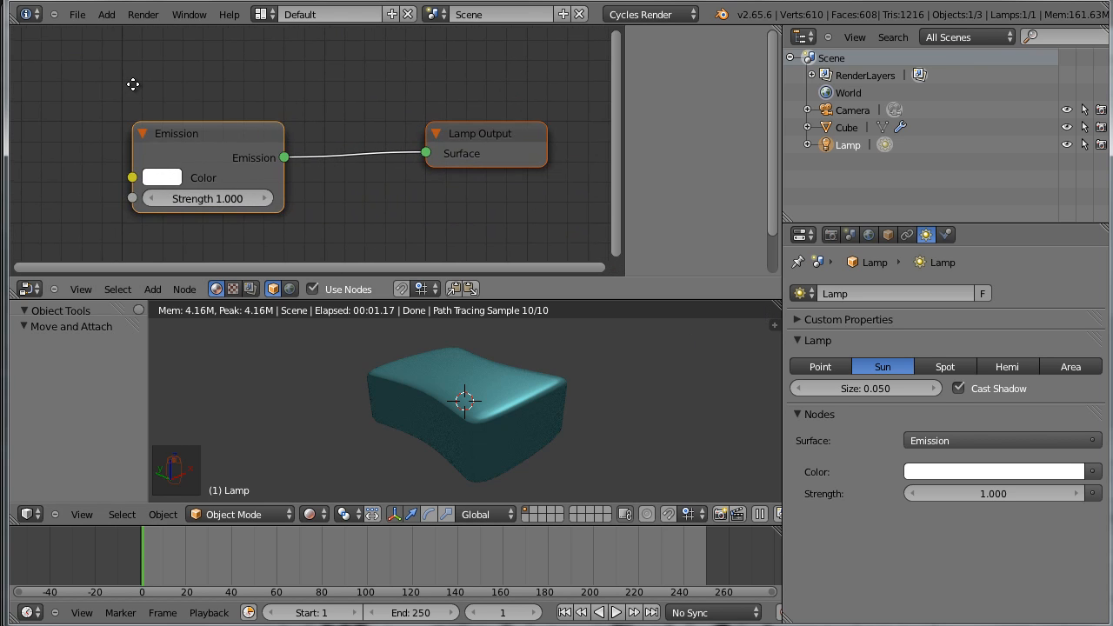
scroll(232, 122, down, 1)
right_click(468, 457)
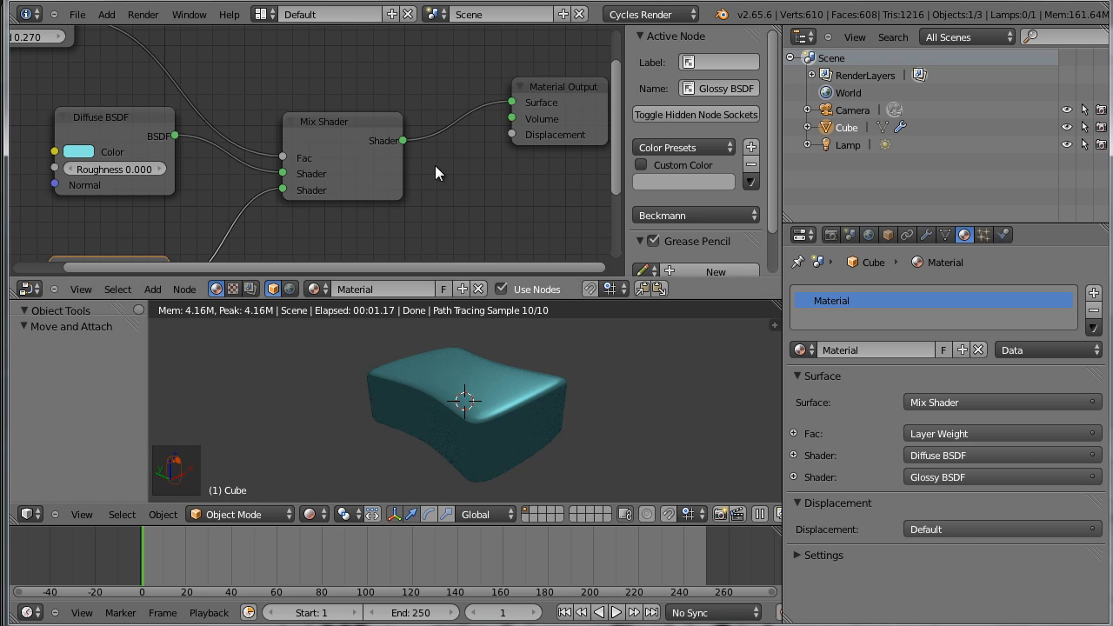
scroll(437, 176, down, 4)
mouse_move(412, 215)
middle_down()
mouse_move(475, 202)
mouse_move(457, 179)
mouse_move(410, 212)
middle_up()
scroll(442, 223, up, 3)
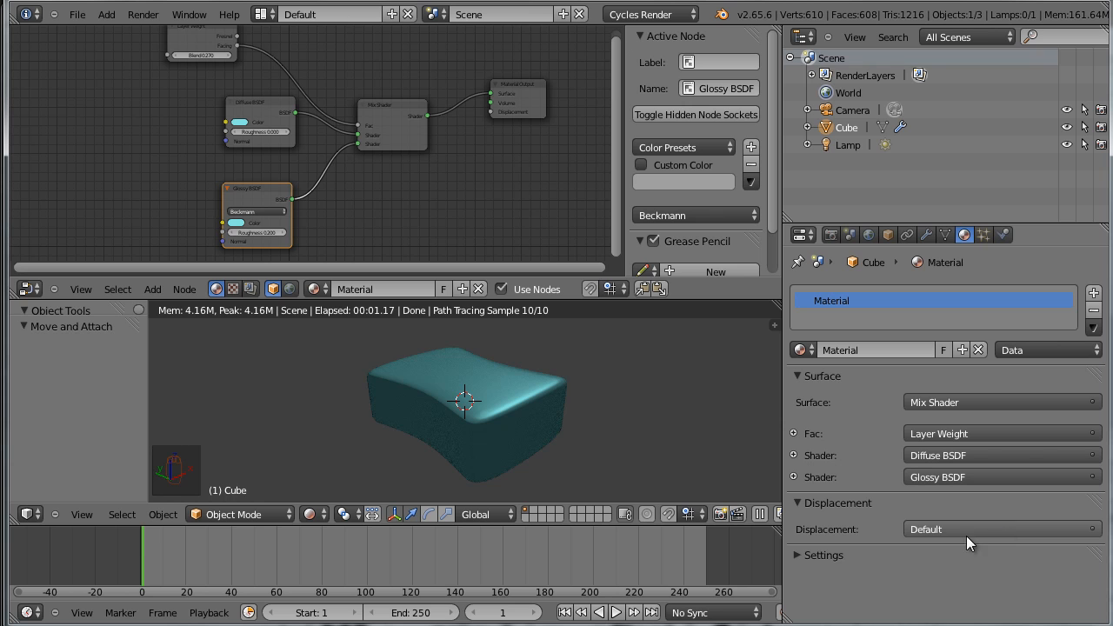
Assign an Image Texture to the material's displacement and load spomgeBump.png from the learningFo;der folder on the Desktop
click(797, 504)
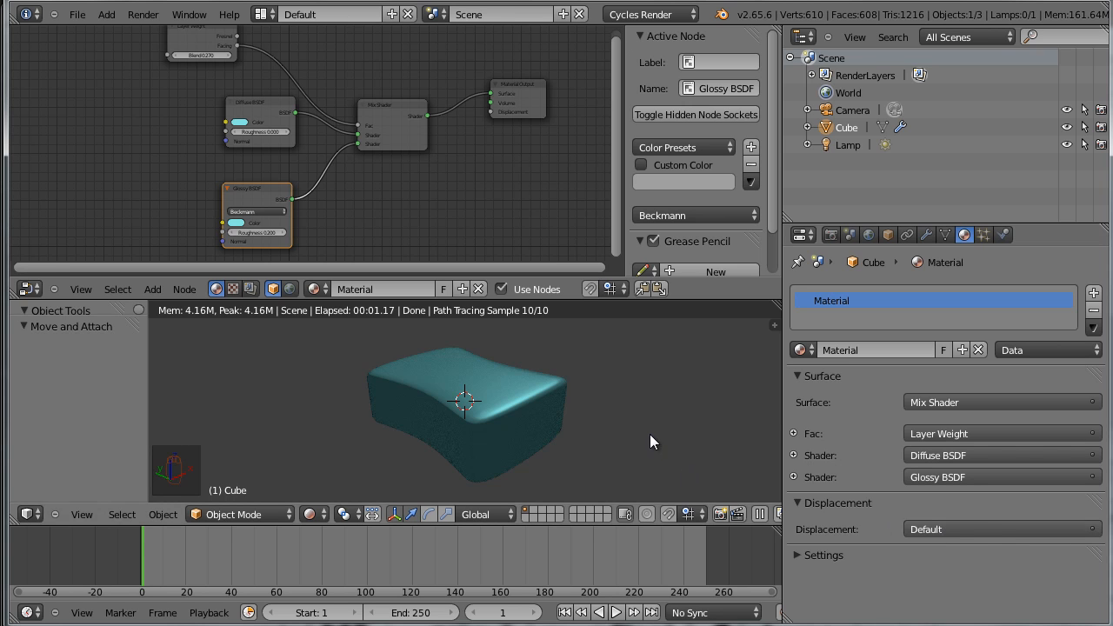
click(1008, 530)
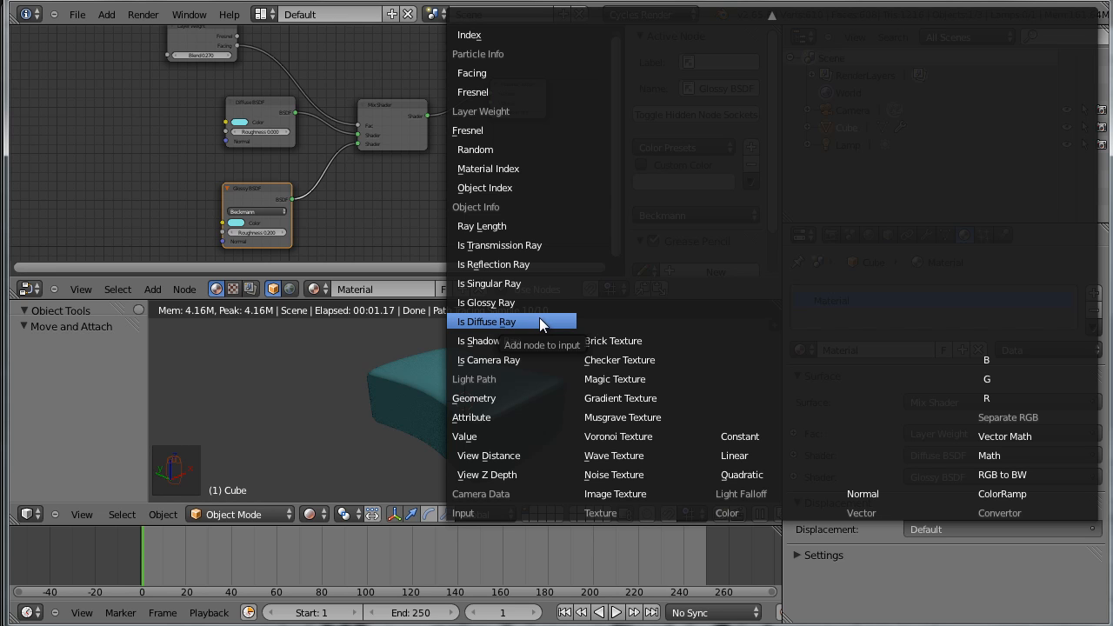
click(656, 495)
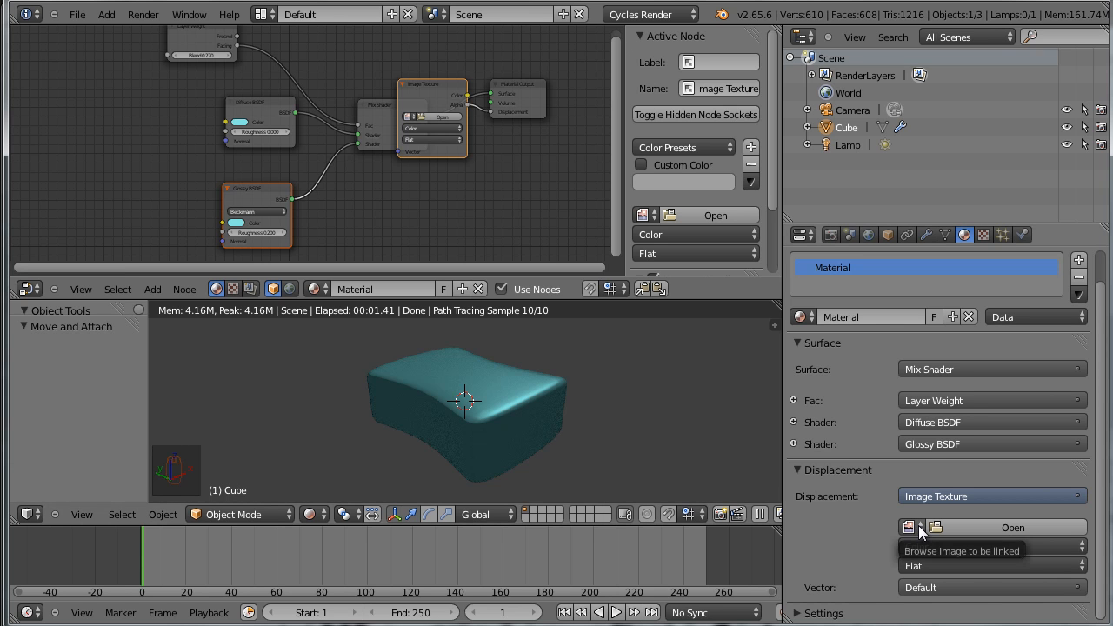
click(1060, 523)
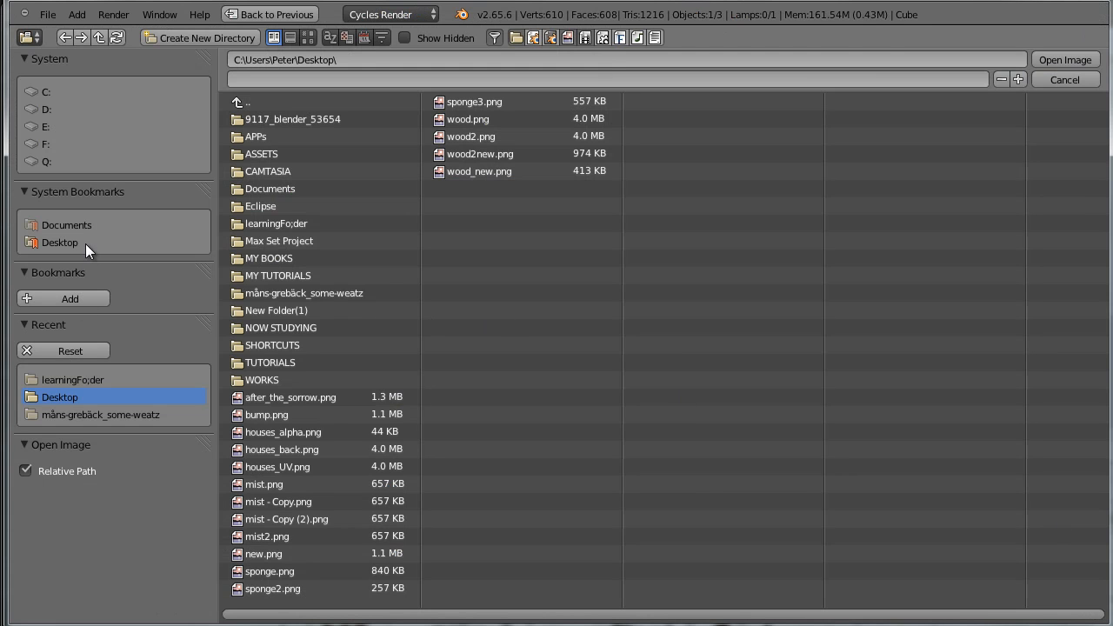
click(308, 223)
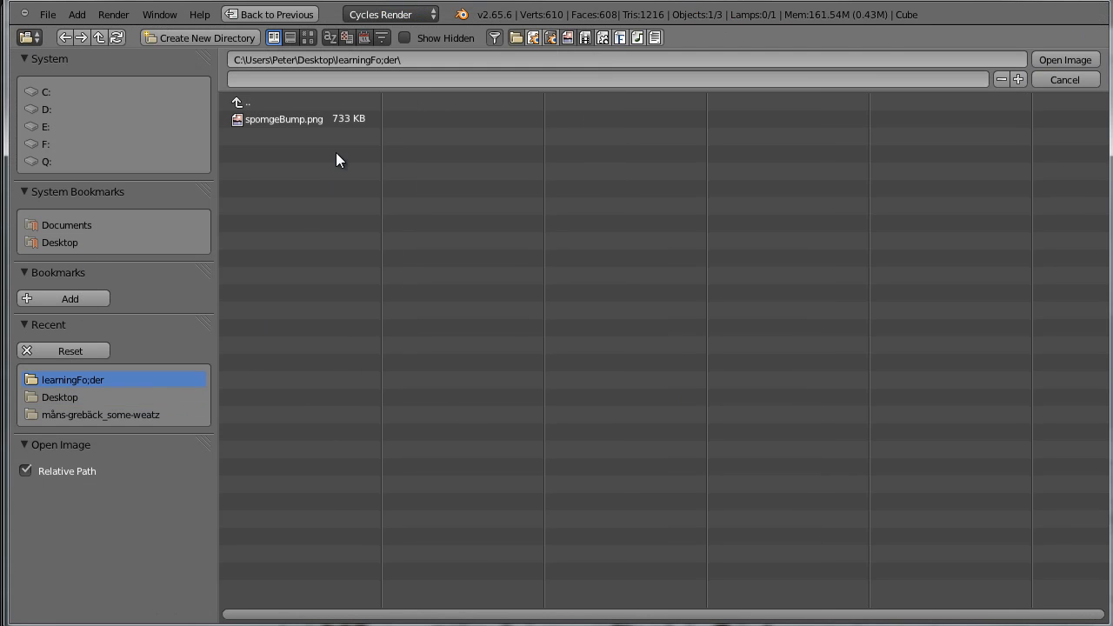
click(274, 118)
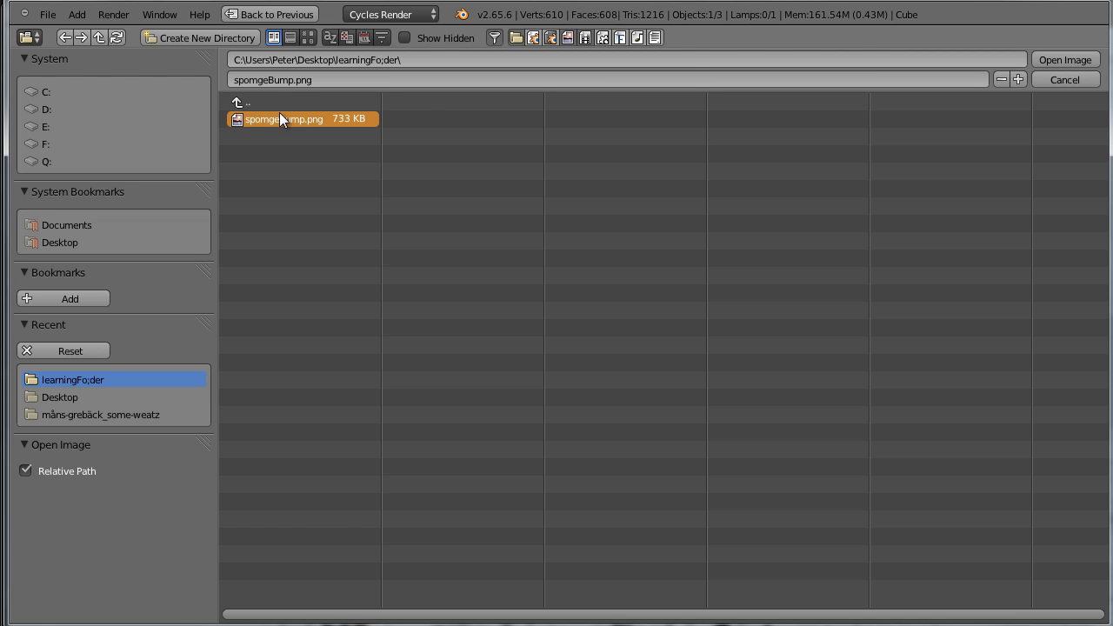
click(1065, 59)
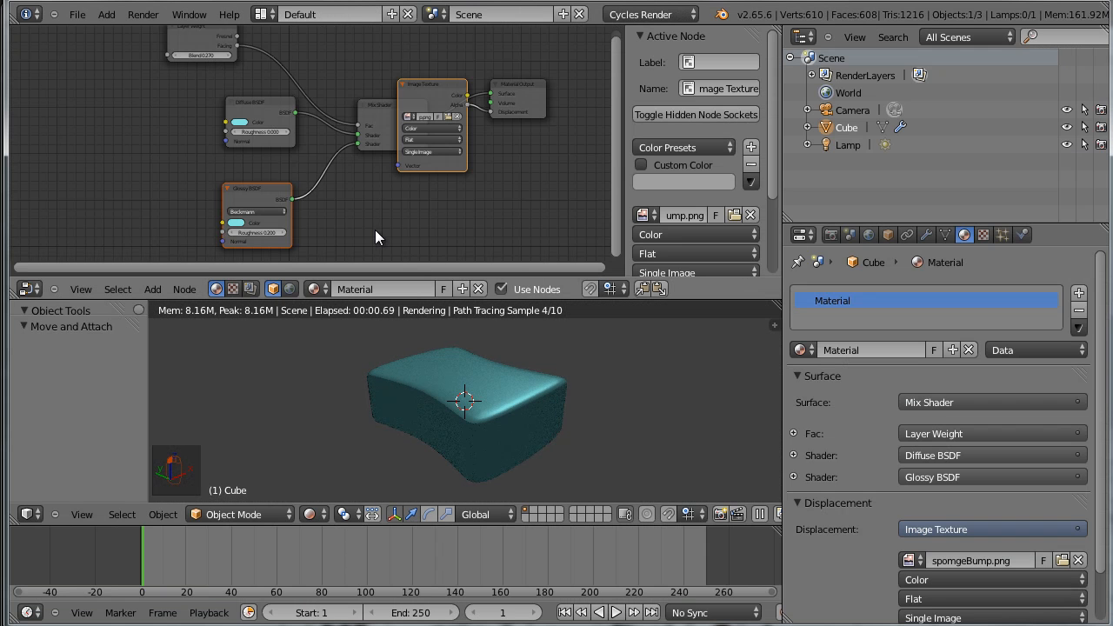
Move the Image Texture node out from between the Mix Shader and Material Output to free space below them
scroll(383, 194, down, 3)
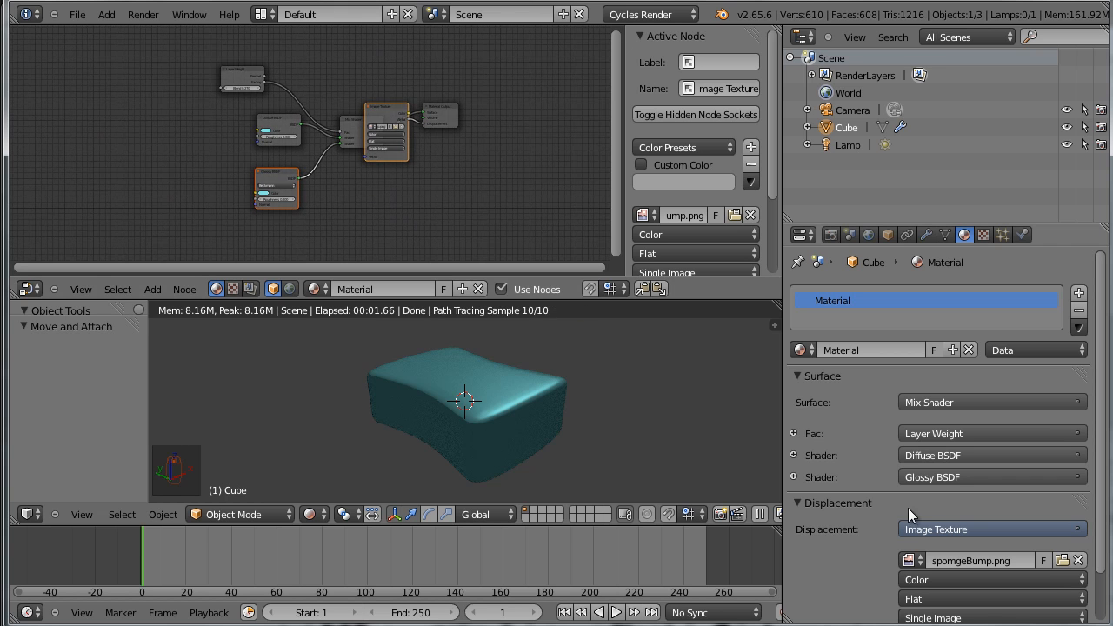
scroll(605, 444, up, 2)
scroll(411, 185, up, 1)
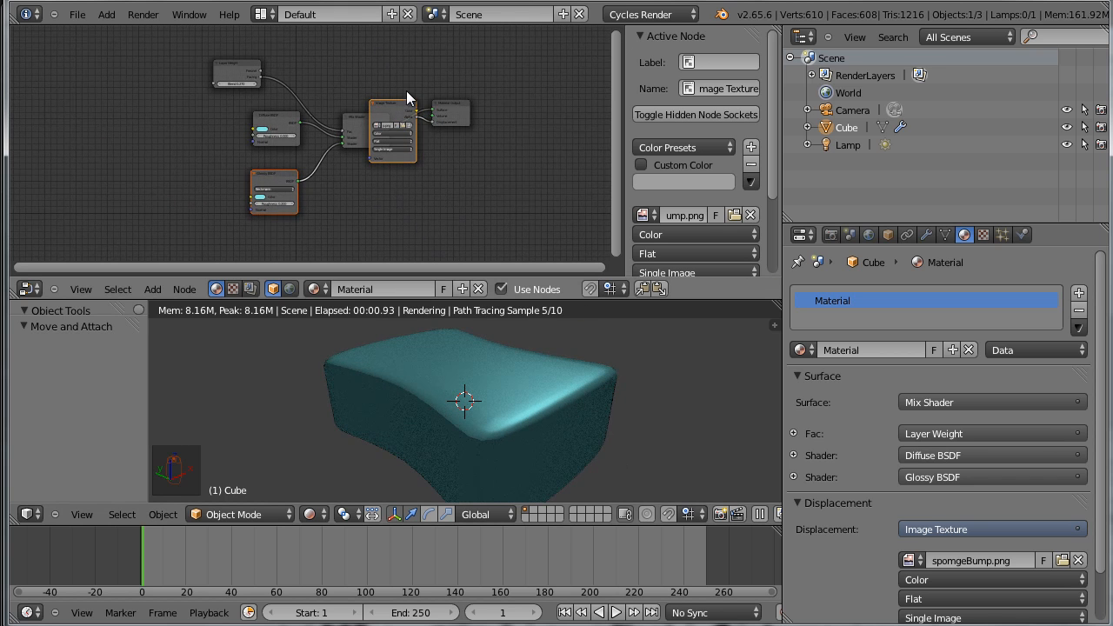
drag(401, 95, 283, 196)
scroll(382, 207, up, 1)
middle_drag(402, 212, 471, 127)
scroll(460, 152, up, 6)
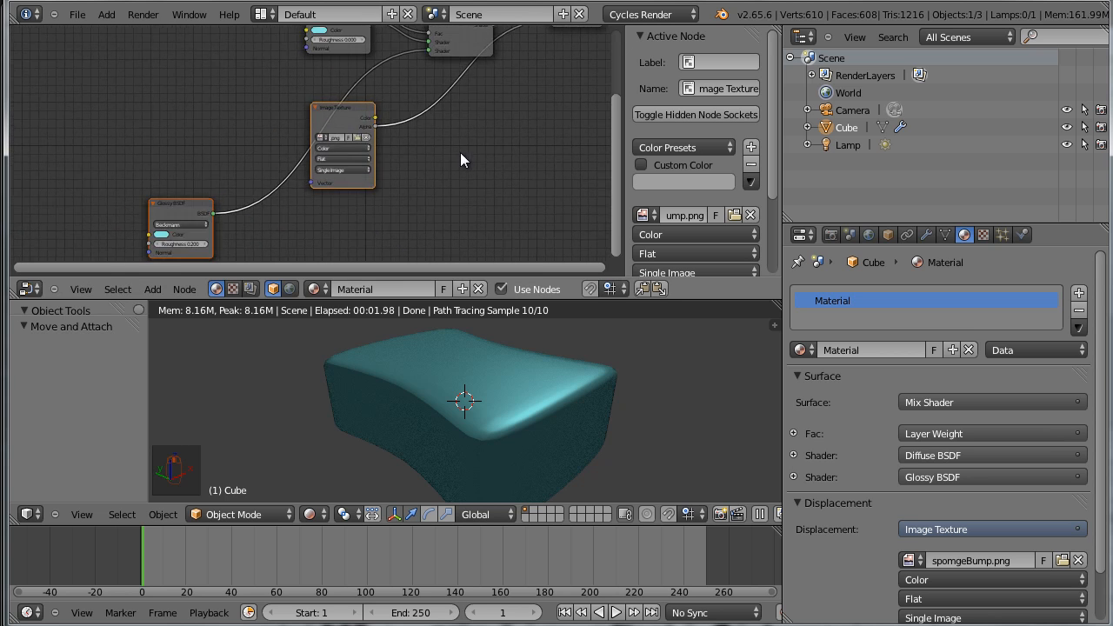
drag(376, 100, 396, 138)
scroll(522, 190, down, 4)
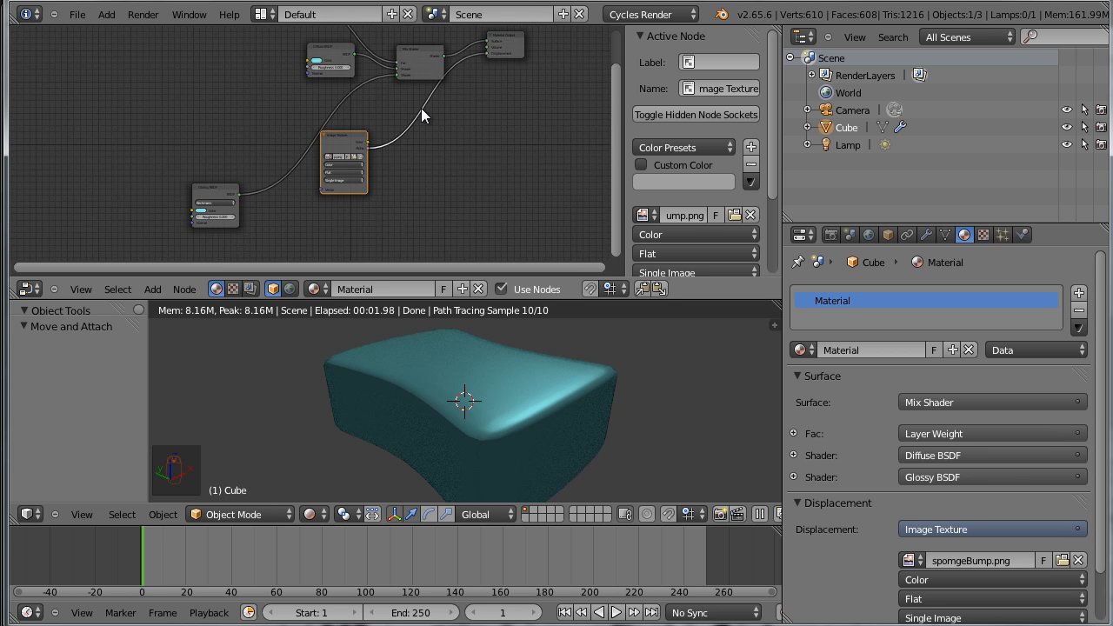
Cut the Image Texture's link to the Material Output's displacement and delete the Image Texture node
ctrl+right_drag(414, 99, 416, 176)
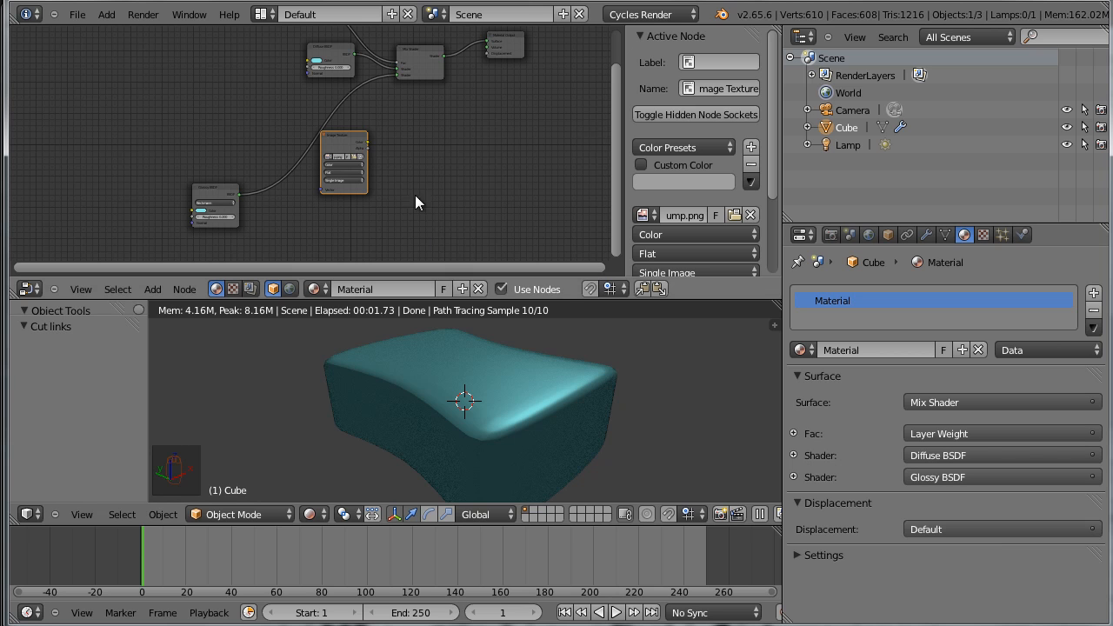
key(ctrl+x)
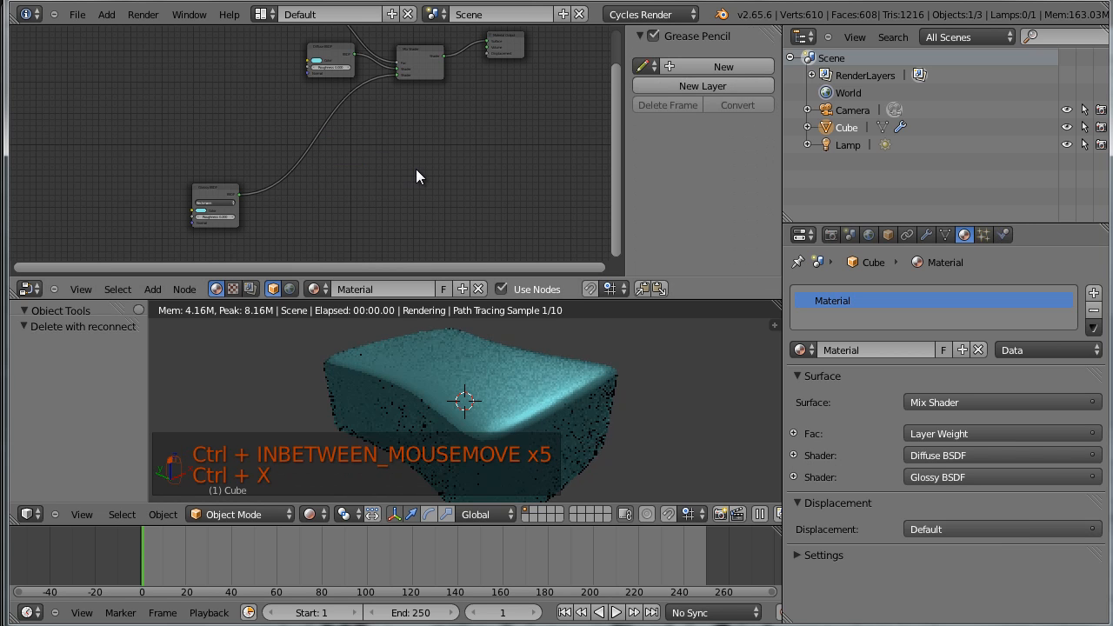
scroll(418, 169, up, 1)
scroll(486, 163, down, 3)
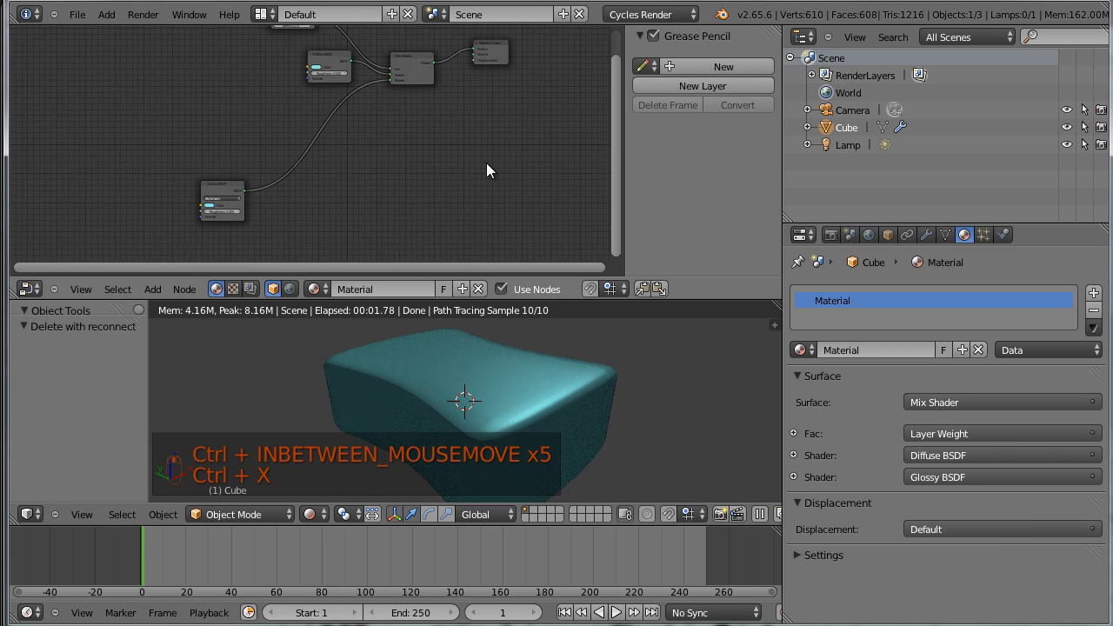
Maximize the node editor and move the Glossy BSDF node back directly beneath the Diffuse BSDF
key(ctrl+Up)
scroll(617, 300, down, 3)
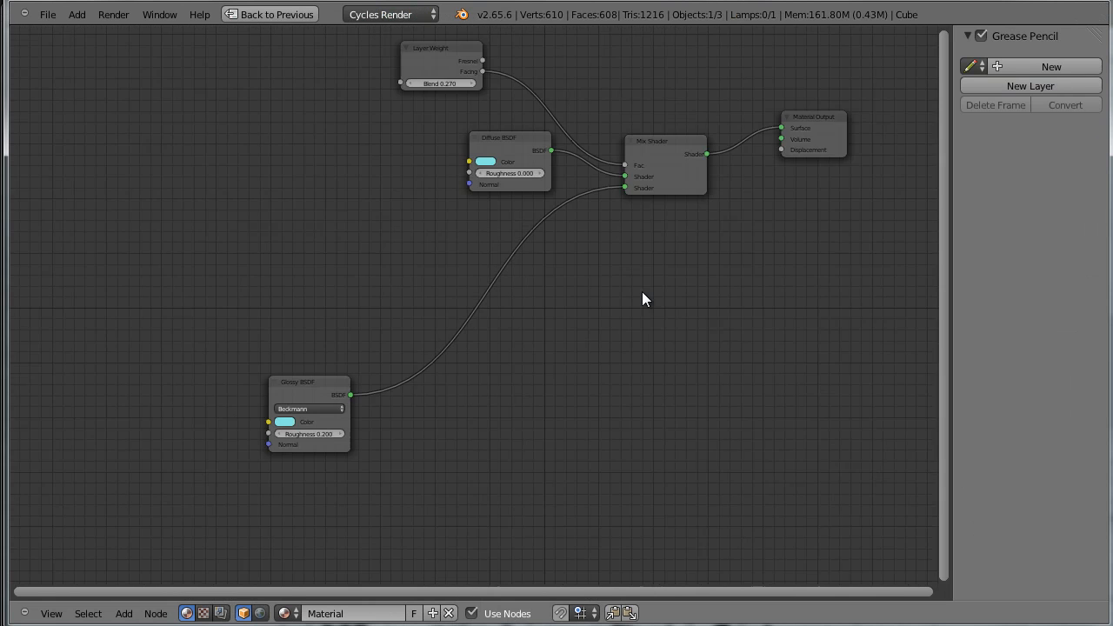
middle_drag(559, 303, 598, 324)
drag(397, 396, 606, 298)
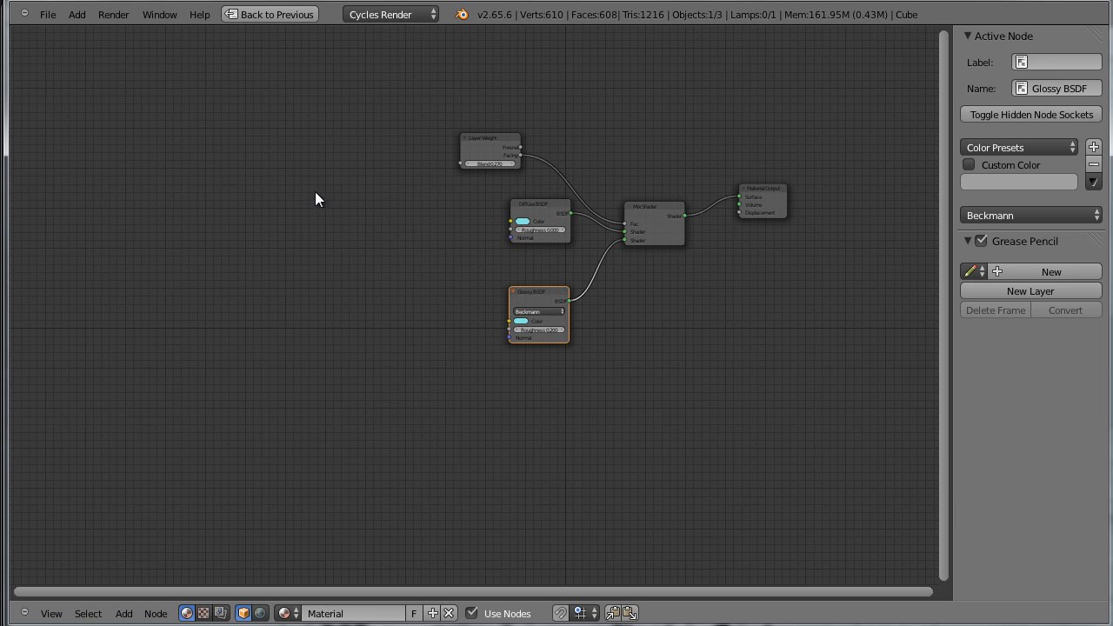
Add an Image Texture node in the free space beside the shader nodes and assign the already loaded spomgeBump.png to it
key(shift+a)
mouse_move(306, 233)
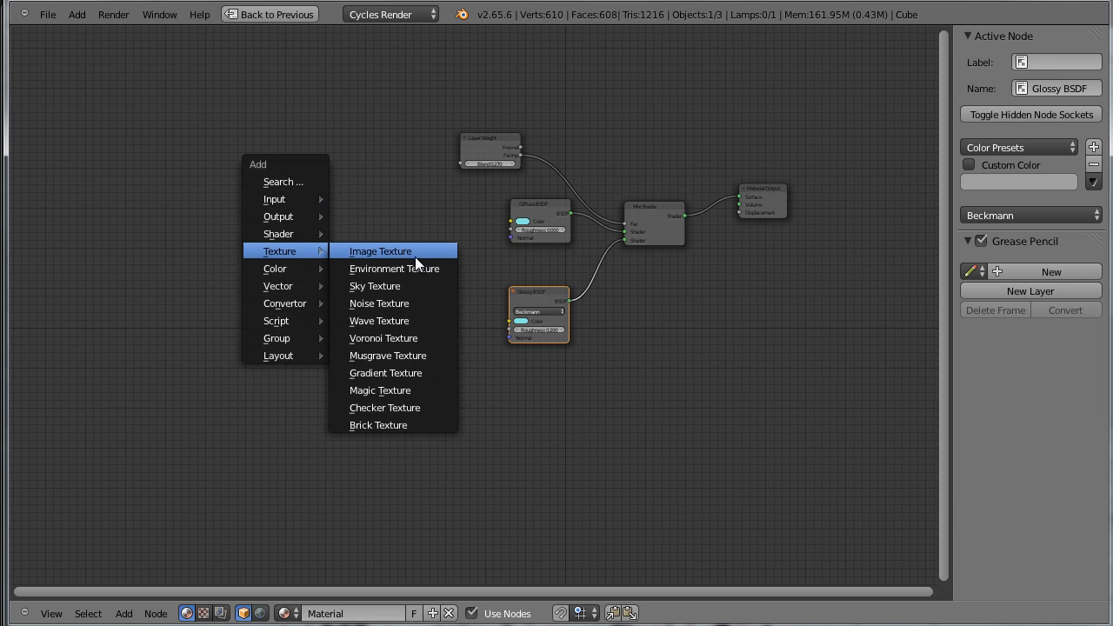
click(415, 252)
click(415, 257)
scroll(452, 246, up, 3)
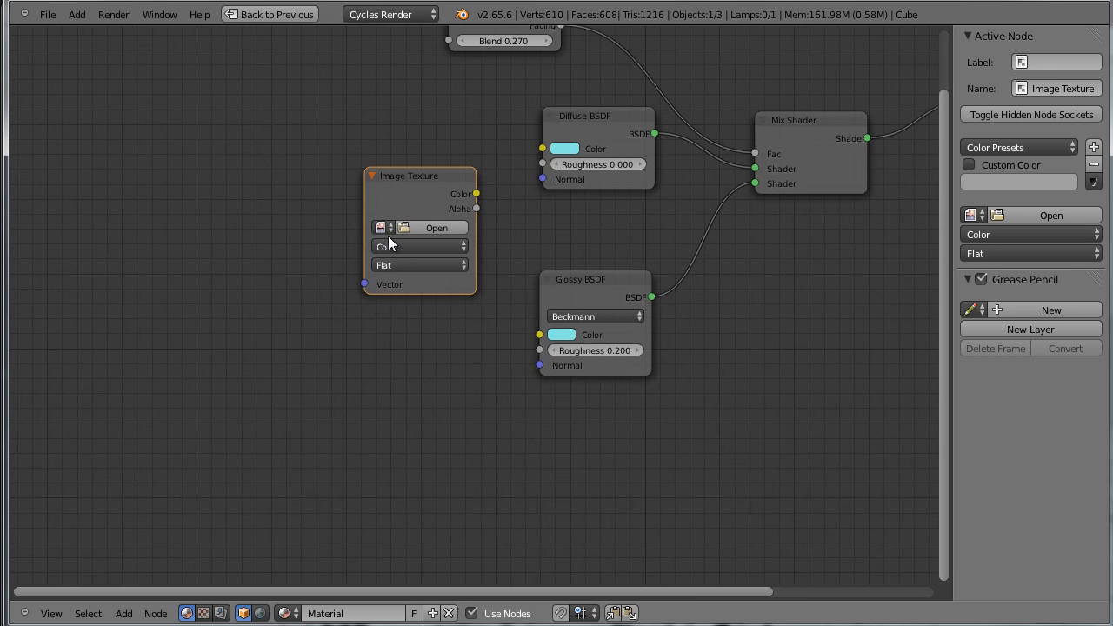
click(389, 229)
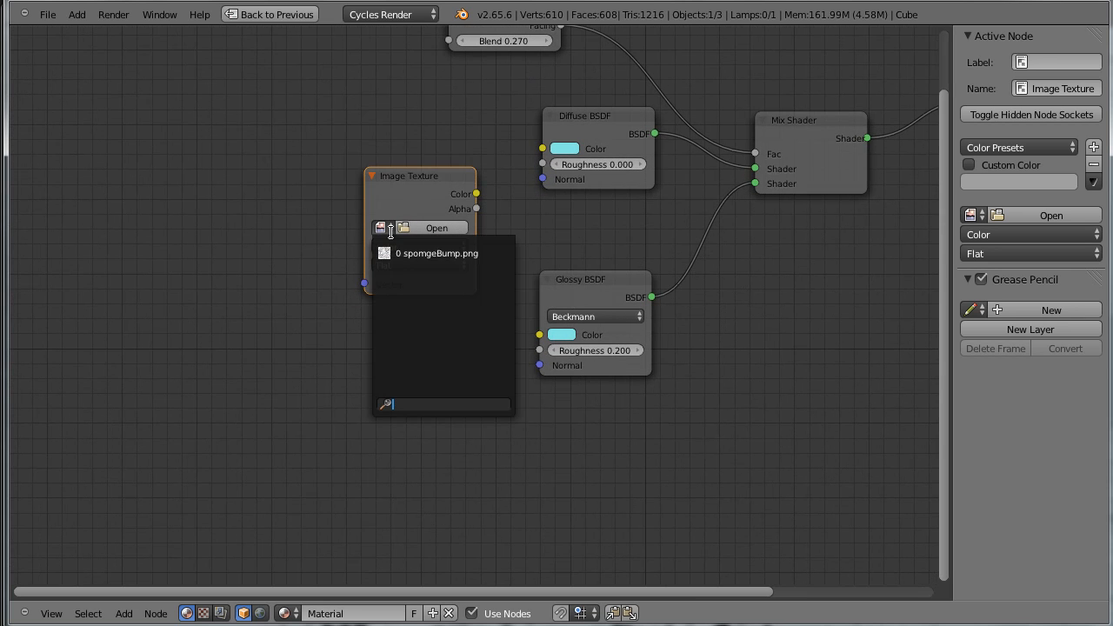
click(454, 251)
Link the Image Texture's Color output to the Material Output's Displacement, restore the full layout, and move the texture node farther from the shaders
drag(444, 200, 861, 245)
scroll(840, 249, down, 2)
scroll(838, 262, up, 1)
middle_drag(847, 268, 626, 340)
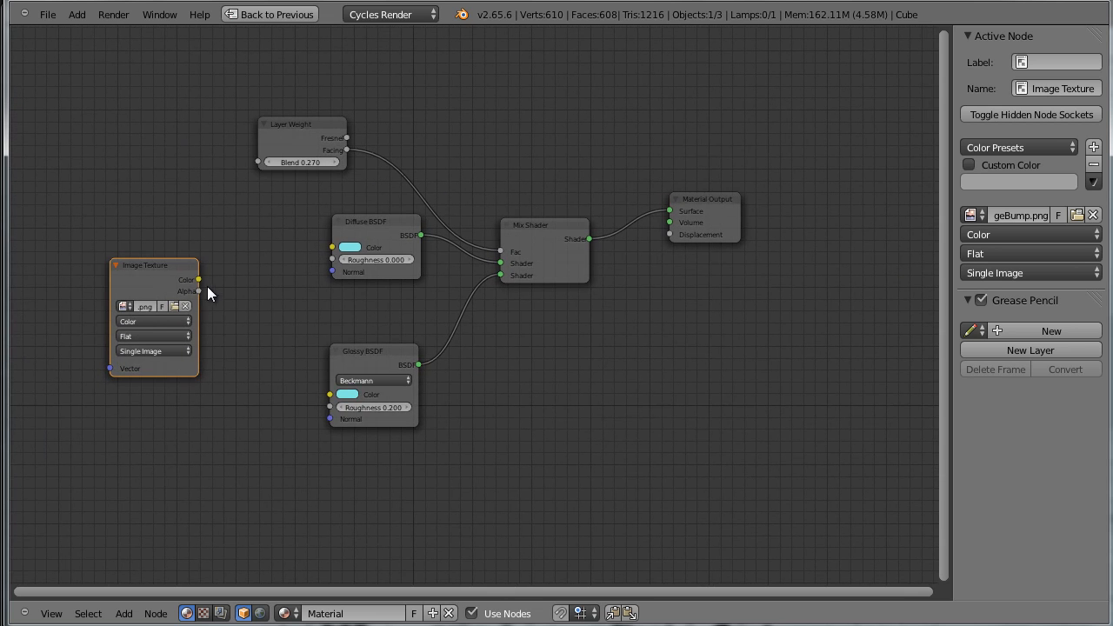
drag(199, 280, 670, 234)
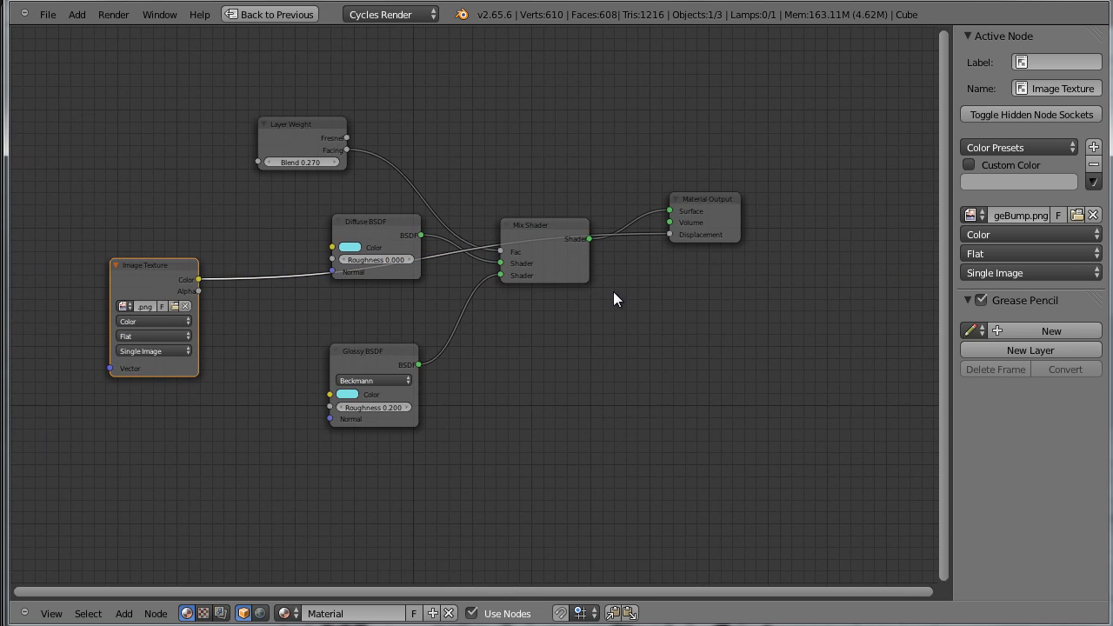
scroll(590, 374, down, 1)
key(shift+space)
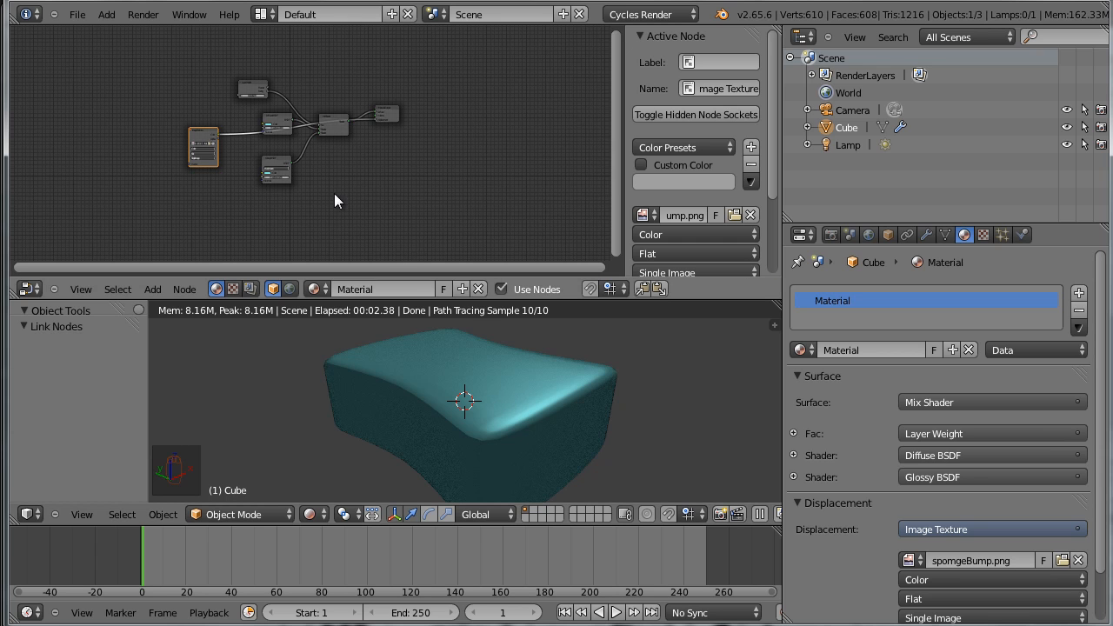
drag(207, 136, 187, 164)
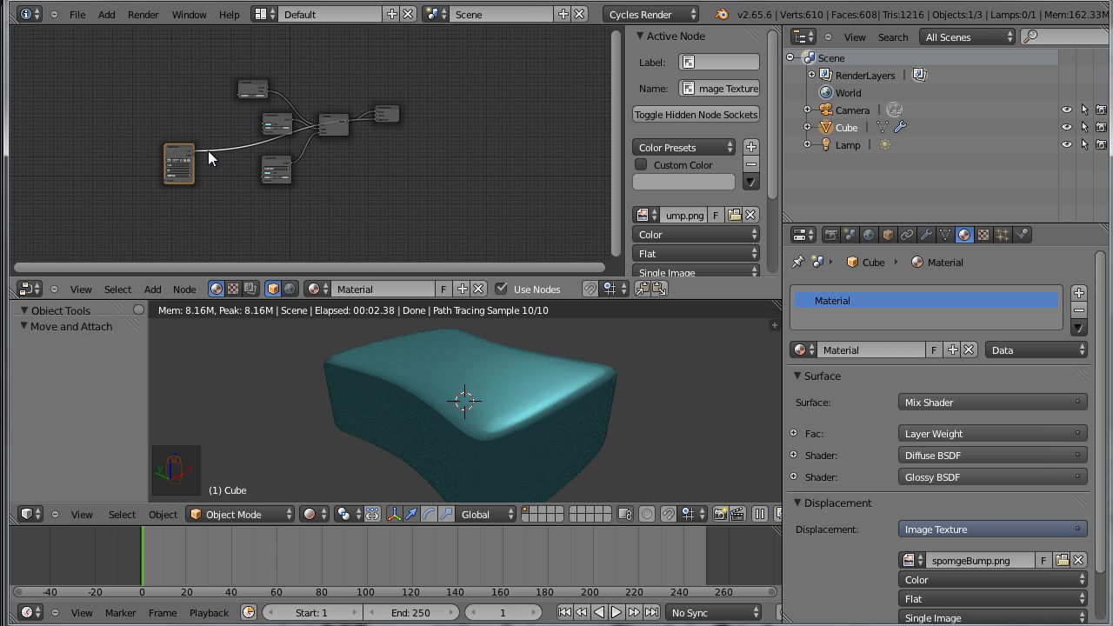
middle_drag(346, 236, 399, 191)
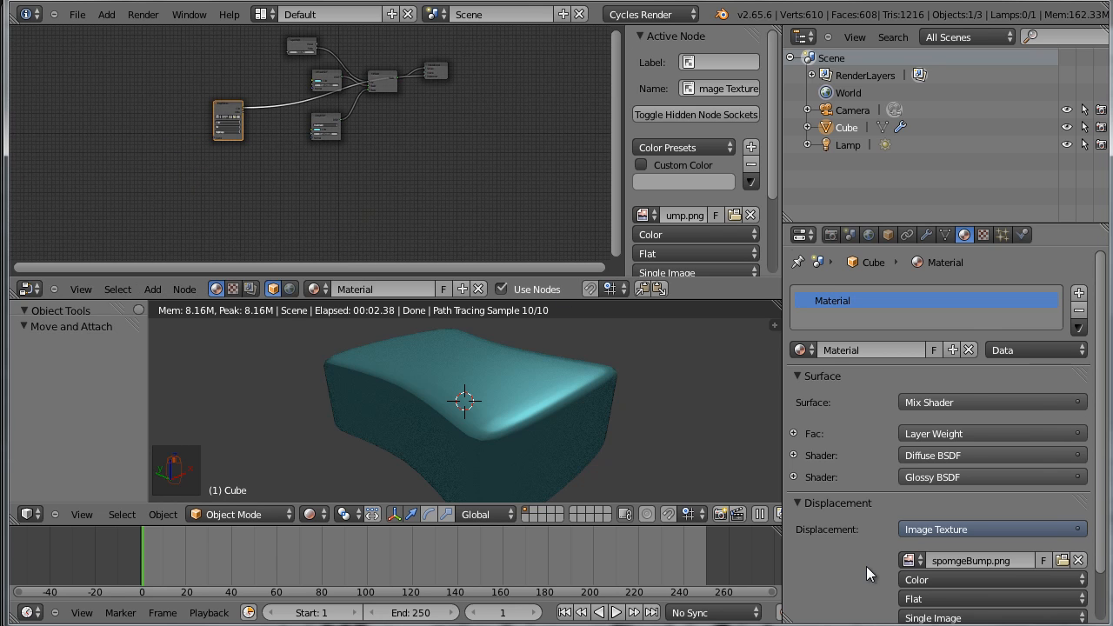
Set the displacement texture's Vector input to the Object output of a Texture Coordinate node
scroll(864, 566, down, 2)
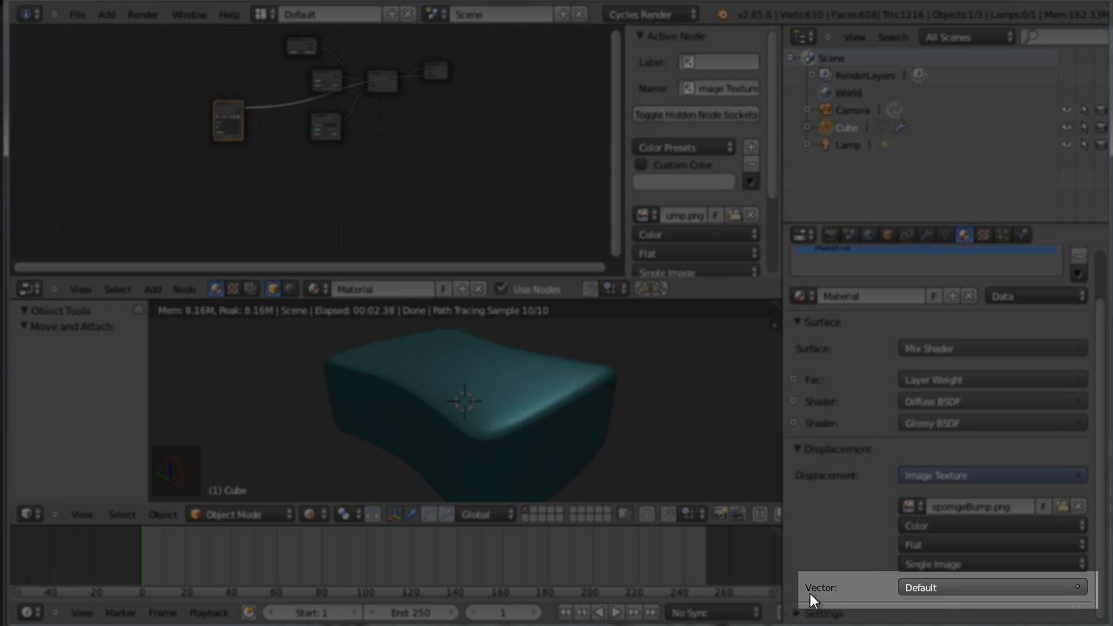
click(962, 589)
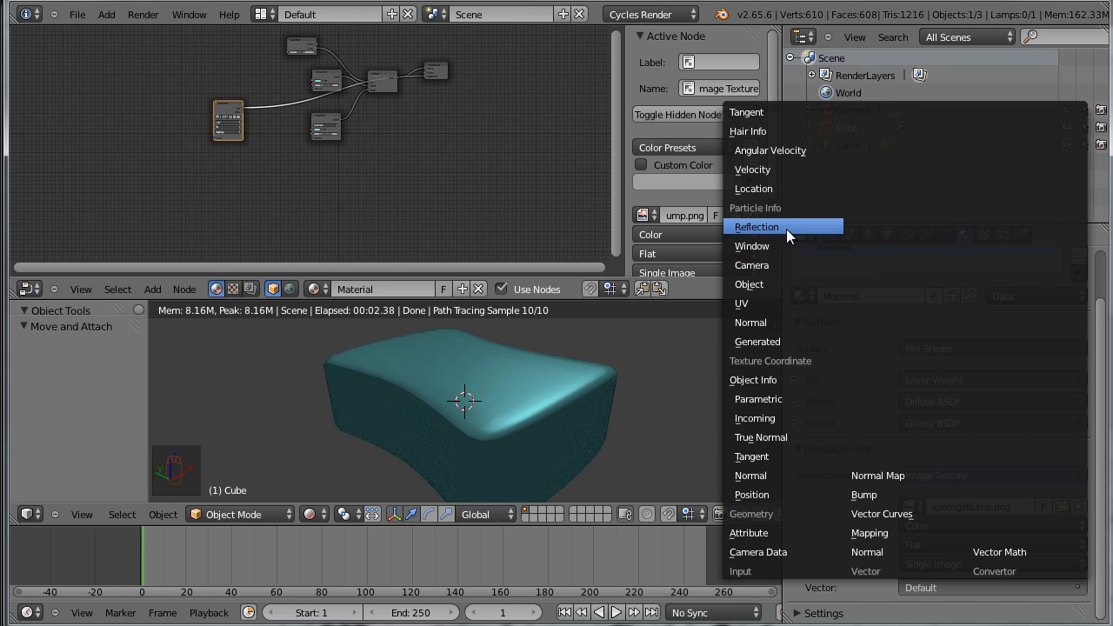
click(780, 284)
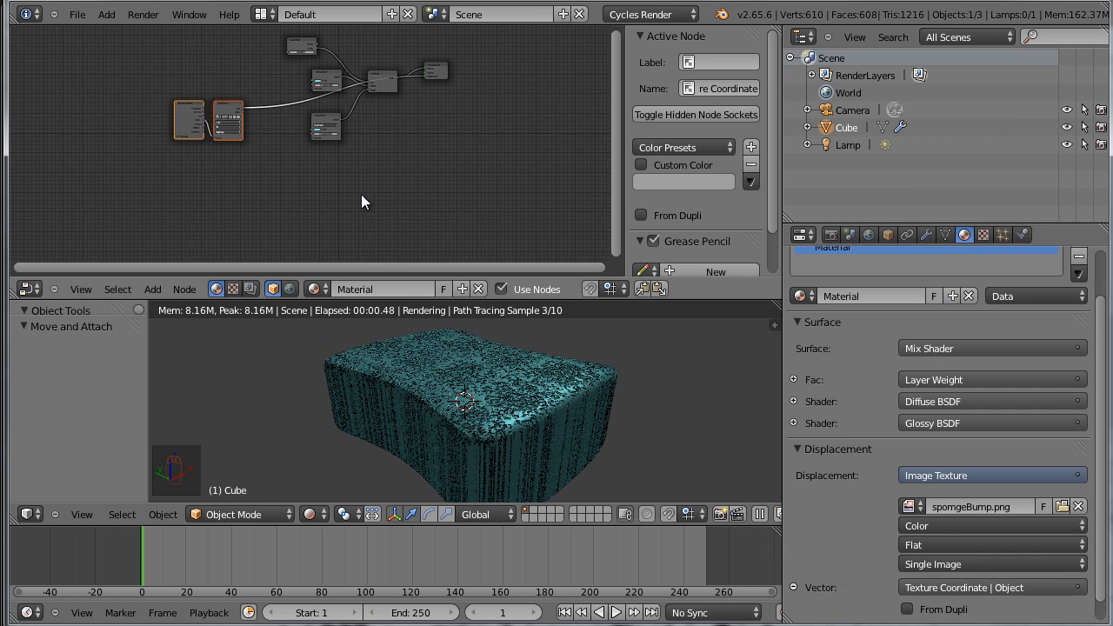
Move the Texture Coordinate node away from the Image Texture and bring the link between them into clear view
scroll(252, 222, up, 2)
scroll(240, 193, up, 1)
middle_drag(209, 193, 261, 302)
scroll(469, 210, up, 8)
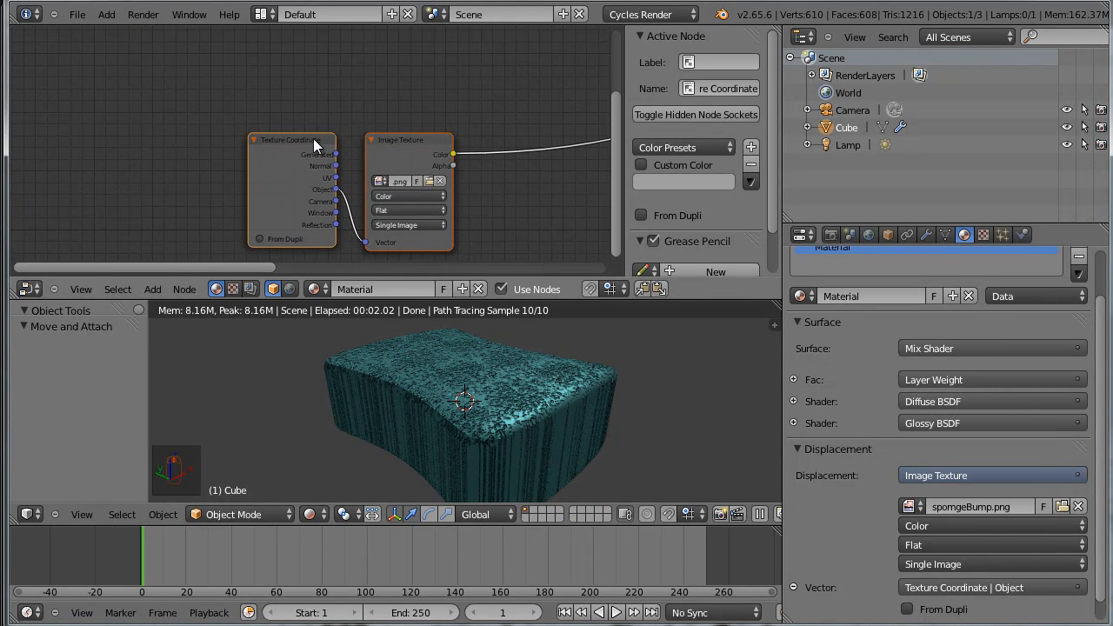
drag(303, 150, 219, 138)
scroll(273, 250, up, 1)
scroll(273, 243, up, 1)
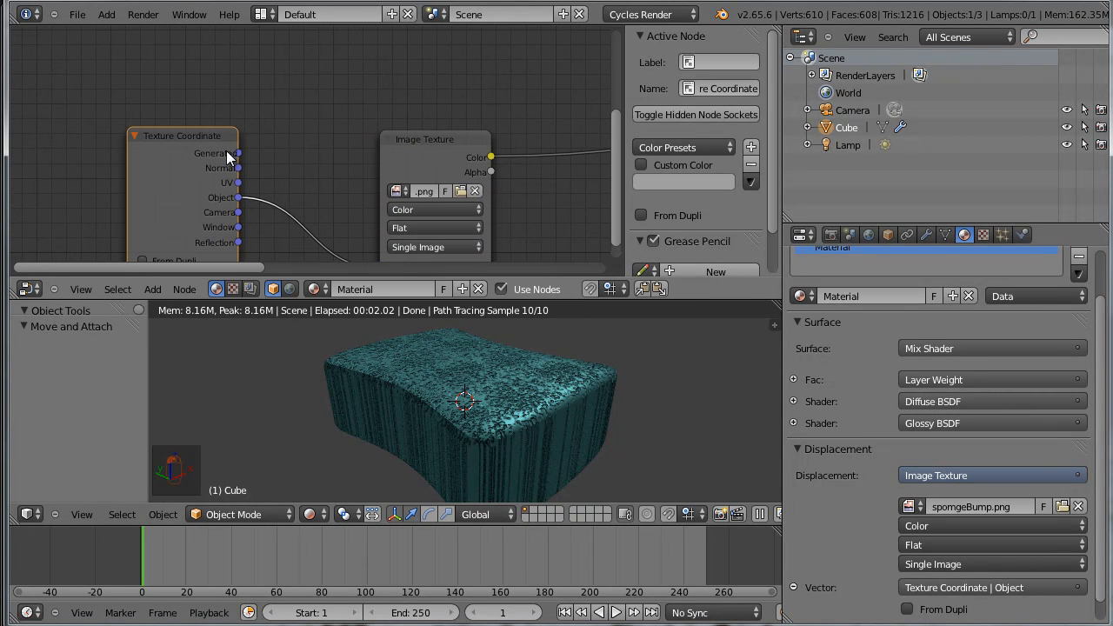
scroll(219, 140, up, 1)
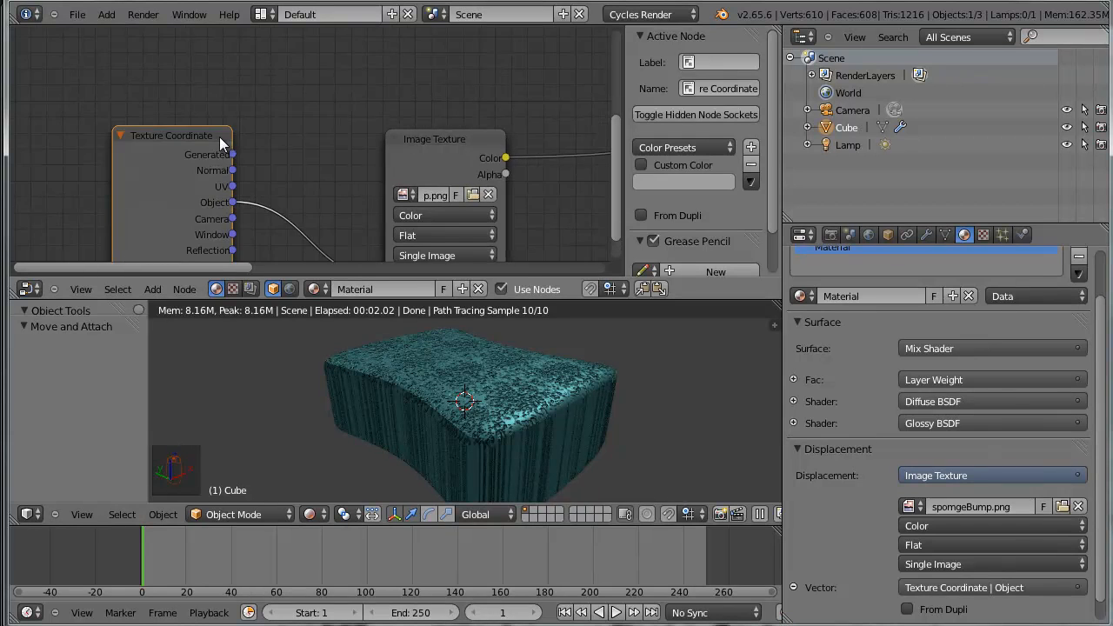
scroll(235, 145, down, 1)
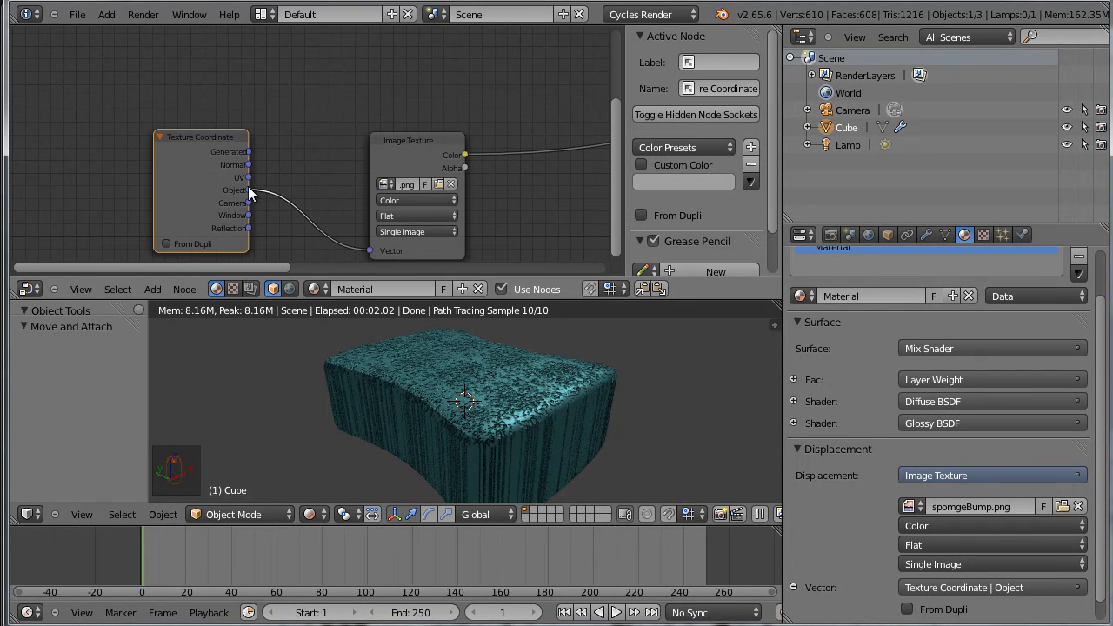
scroll(252, 198, up, 2)
middle_drag(278, 224, 268, 141)
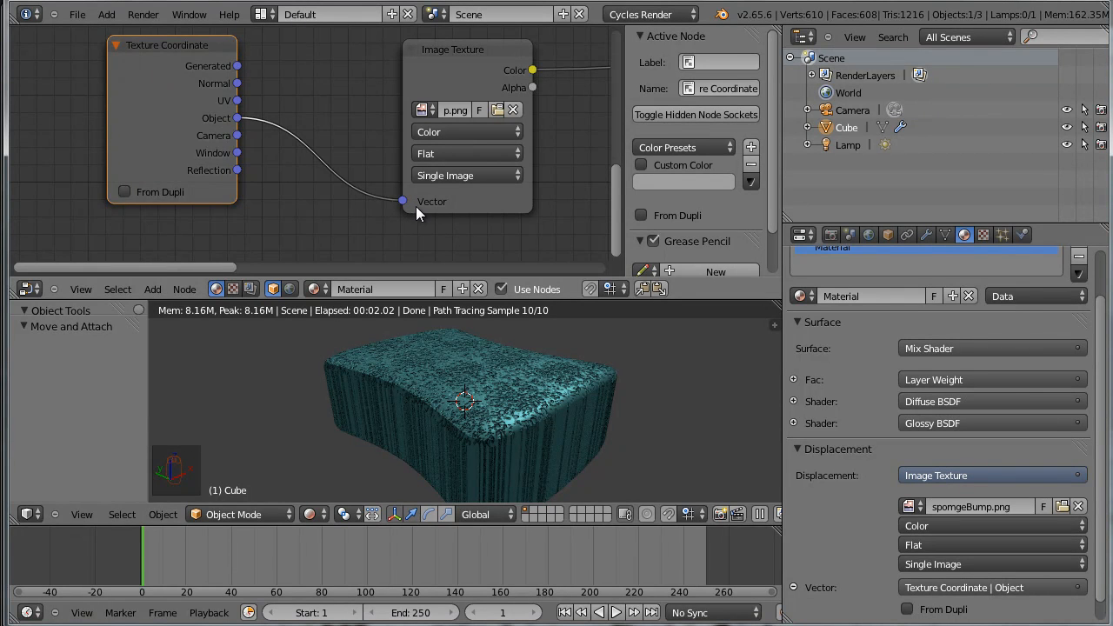
scroll(480, 241, down, 1)
middle_drag(514, 204, 472, 203)
Inspect the bump mapping on the sponge's sides in the 3D view, switching to Solid shading and back to Rendered
mouse_move(526, 413)
middle_down()
mouse_move(591, 371)
mouse_move(541, 400)
mouse_move(430, 410)
mouse_move(396, 390)
mouse_move(254, 395)
mouse_move(590, 428)
mouse_move(572, 409)
middle_up()
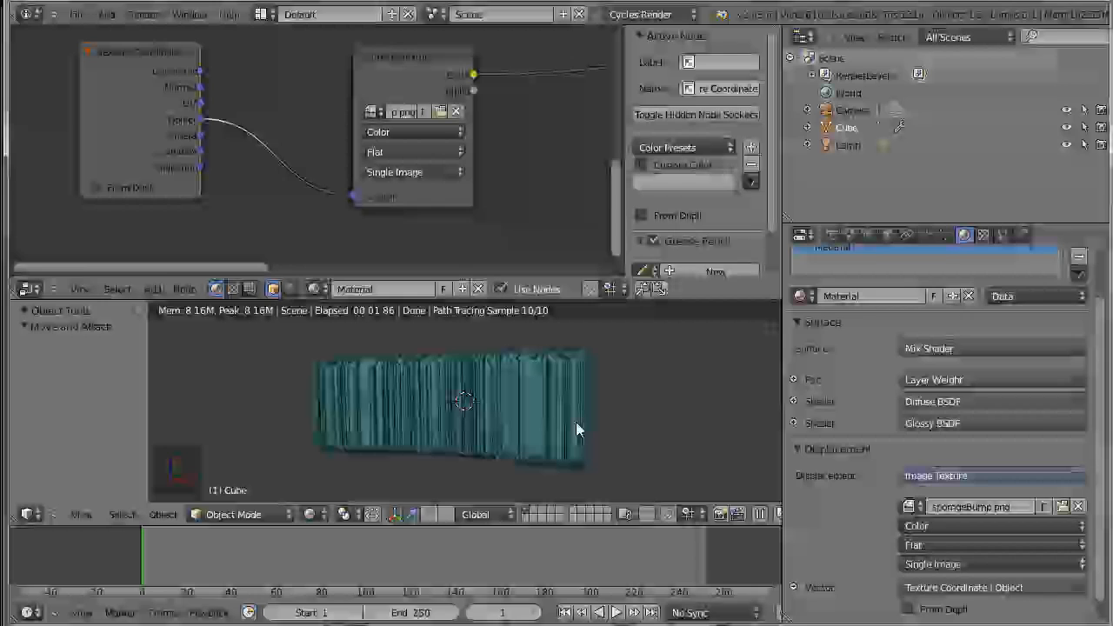
click(574, 448)
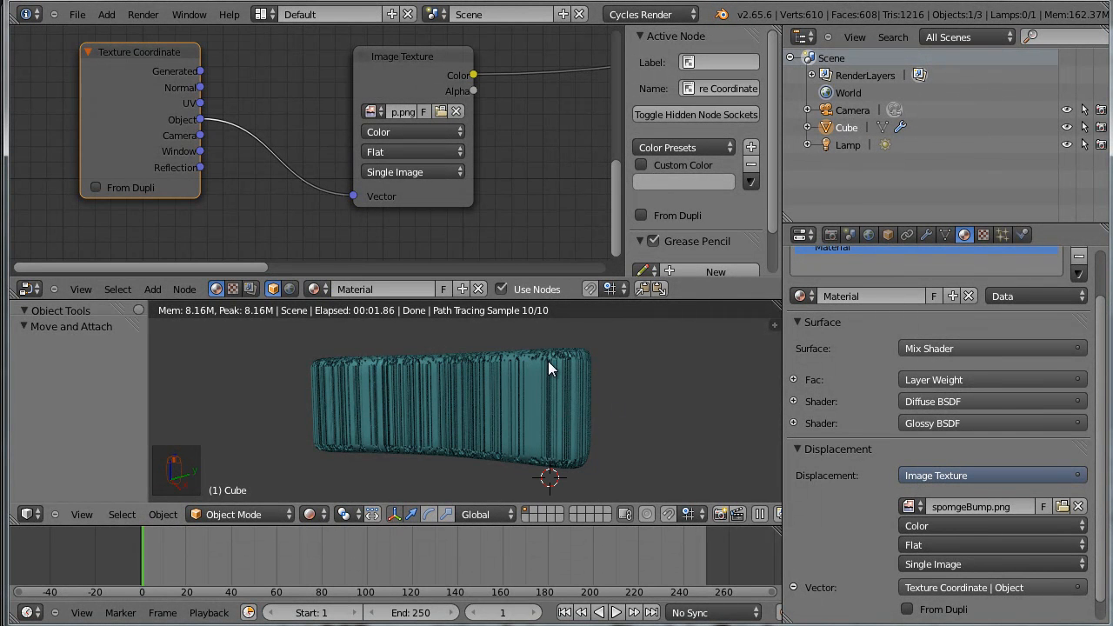
click(311, 514)
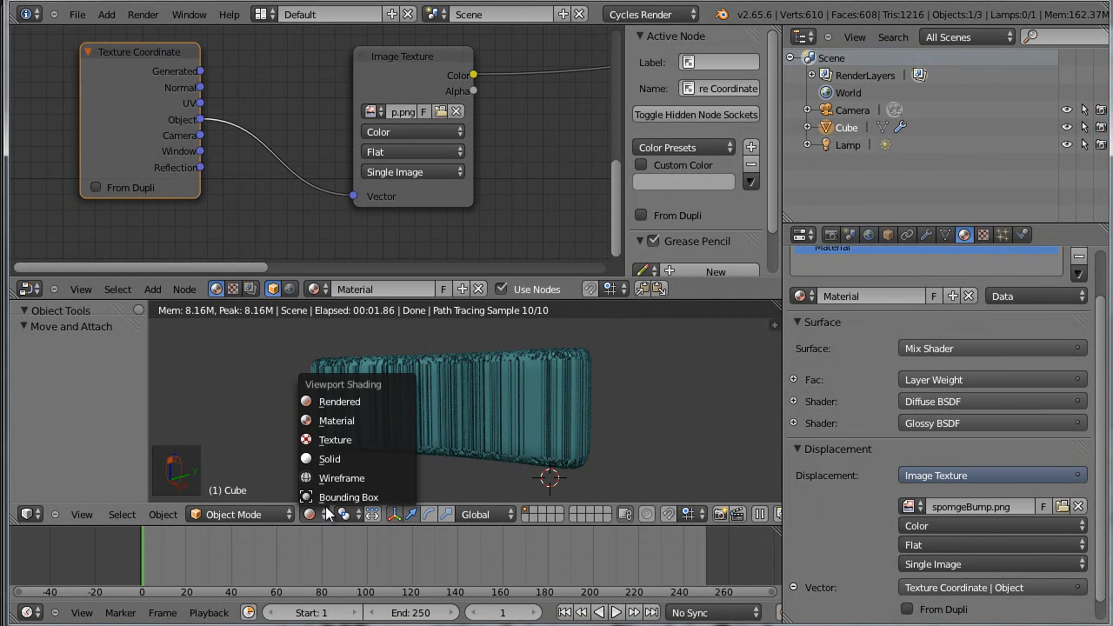
click(339, 460)
click(311, 514)
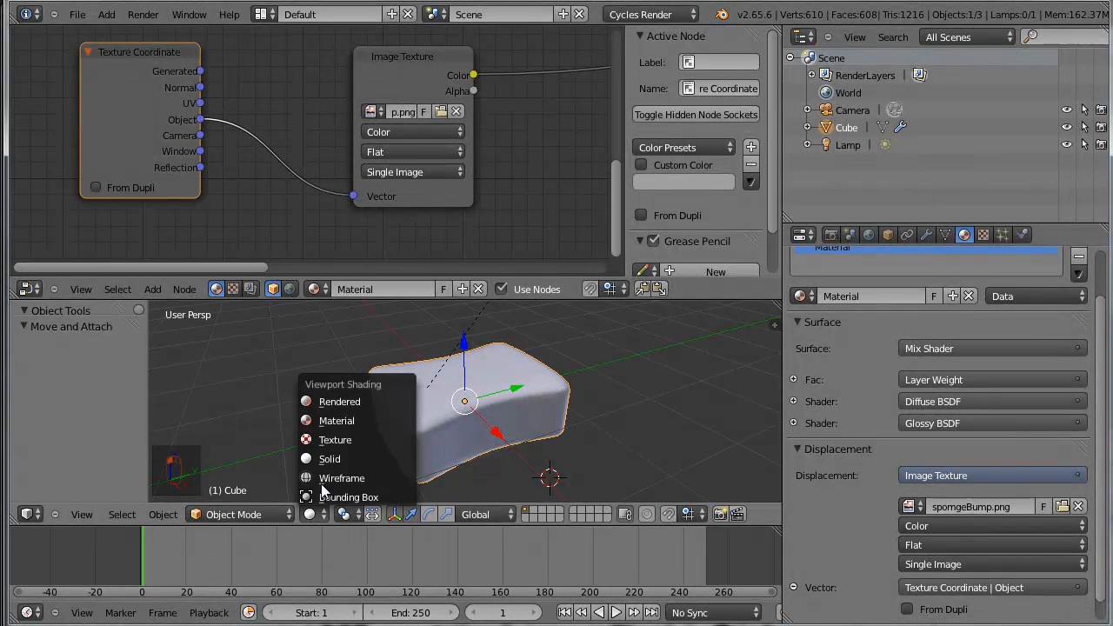
click(333, 401)
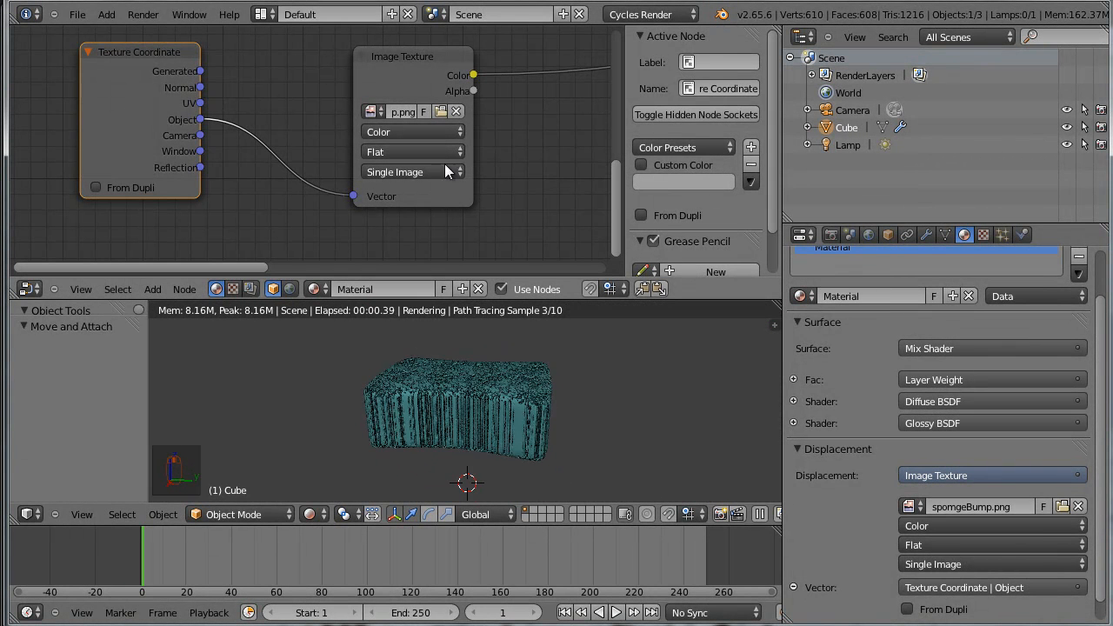
Change the Image Texture's projection to Box and check the sponge's sides in the maximized rendered view
scroll(444, 165, up, 1)
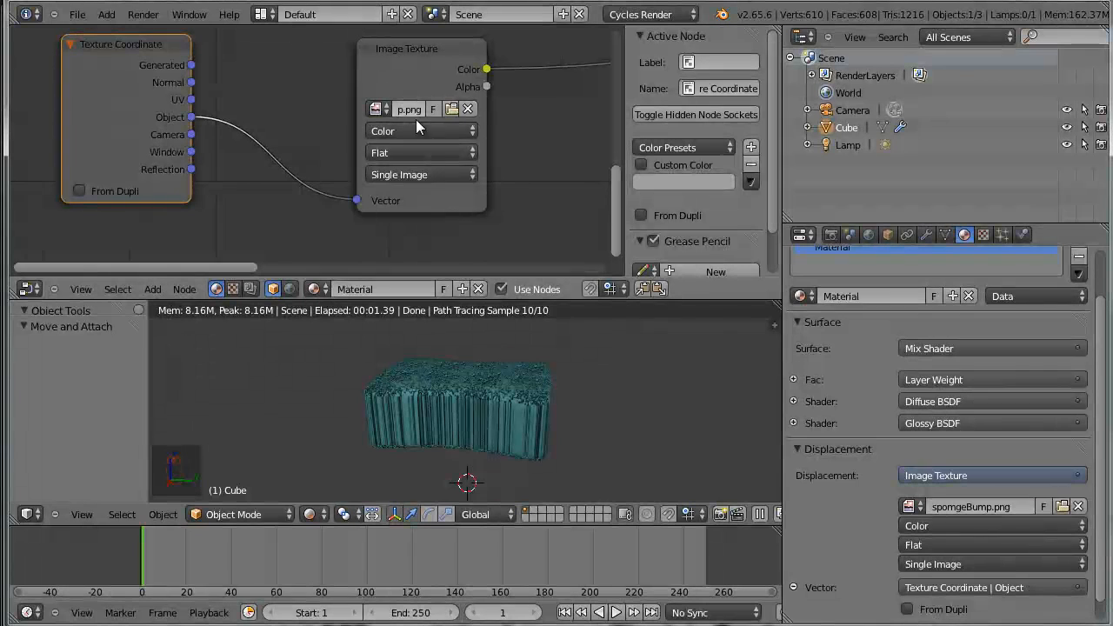
click(453, 151)
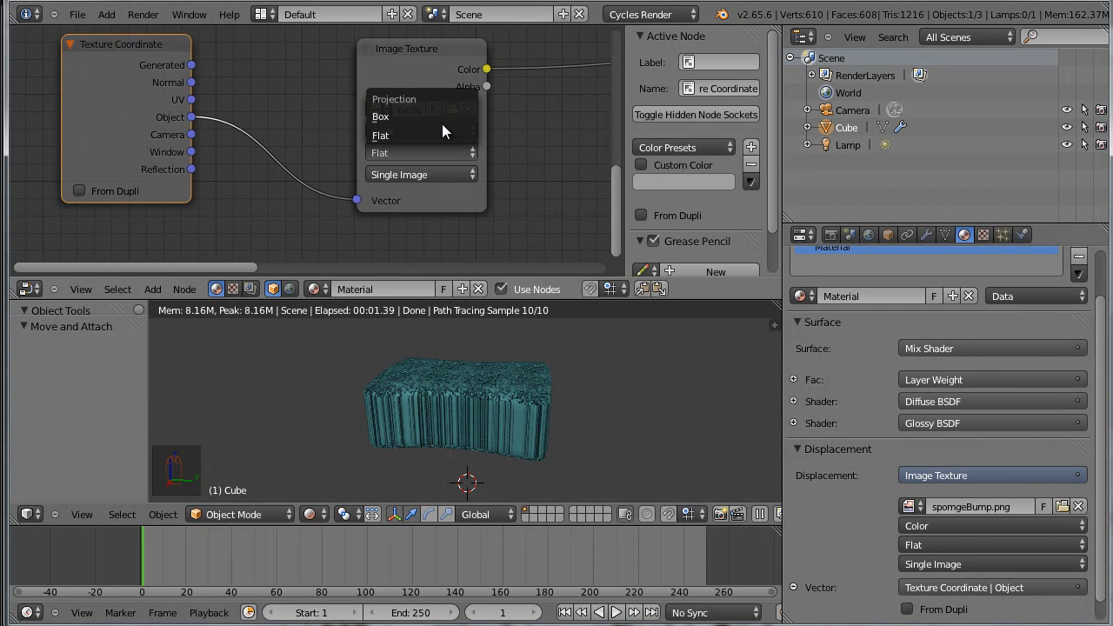
click(441, 121)
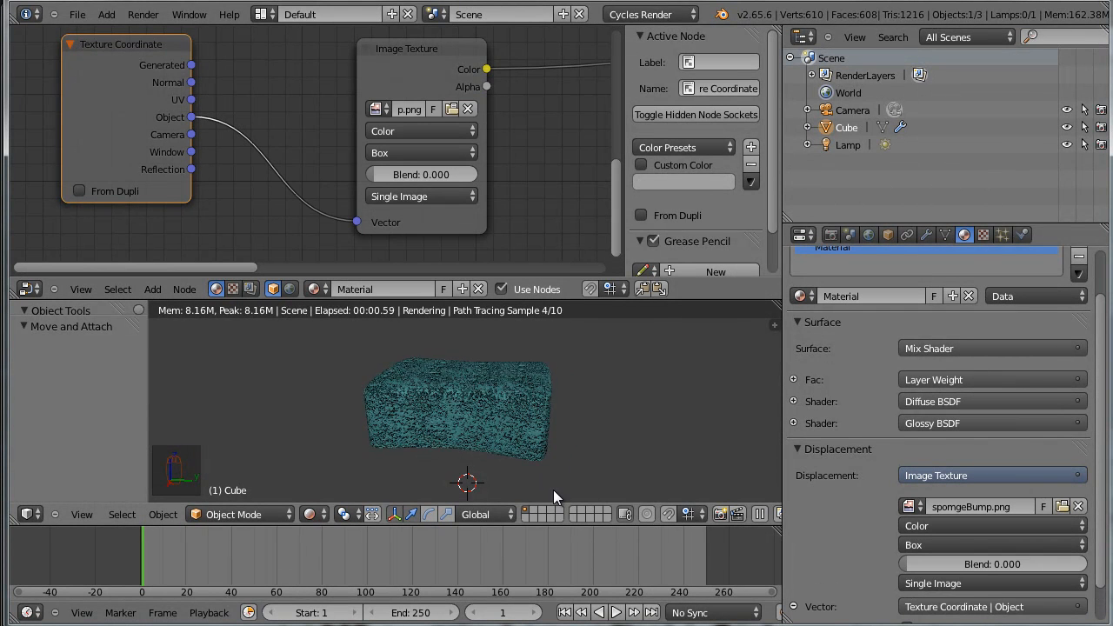
middle_drag(628, 428, 484, 461)
key(shift+space)
middle_drag(805, 402, 659, 426)
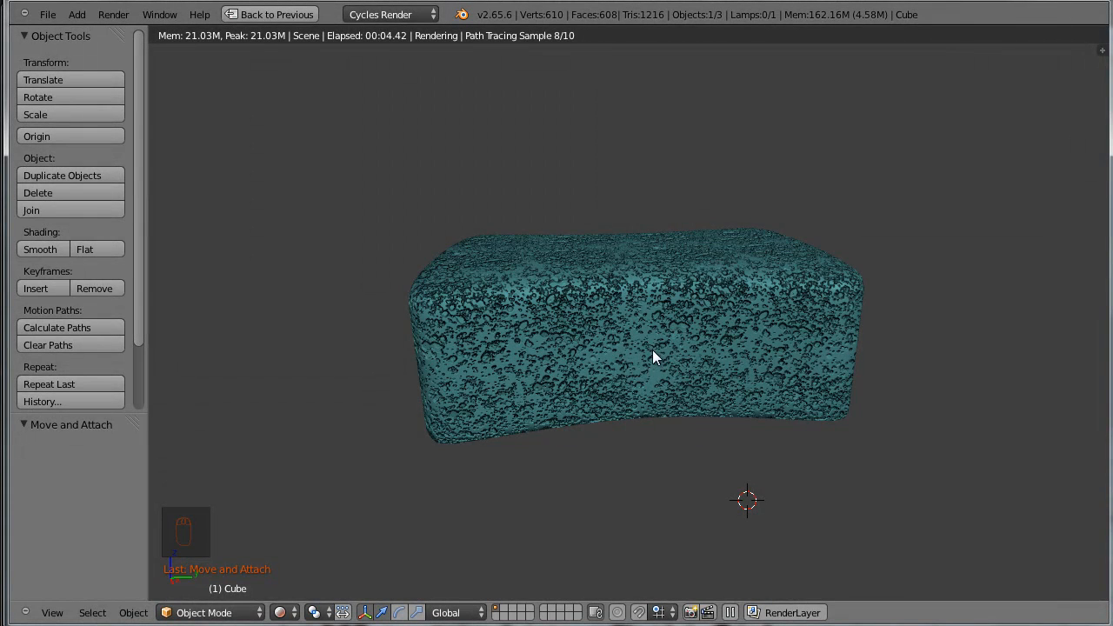
key(shift+space)
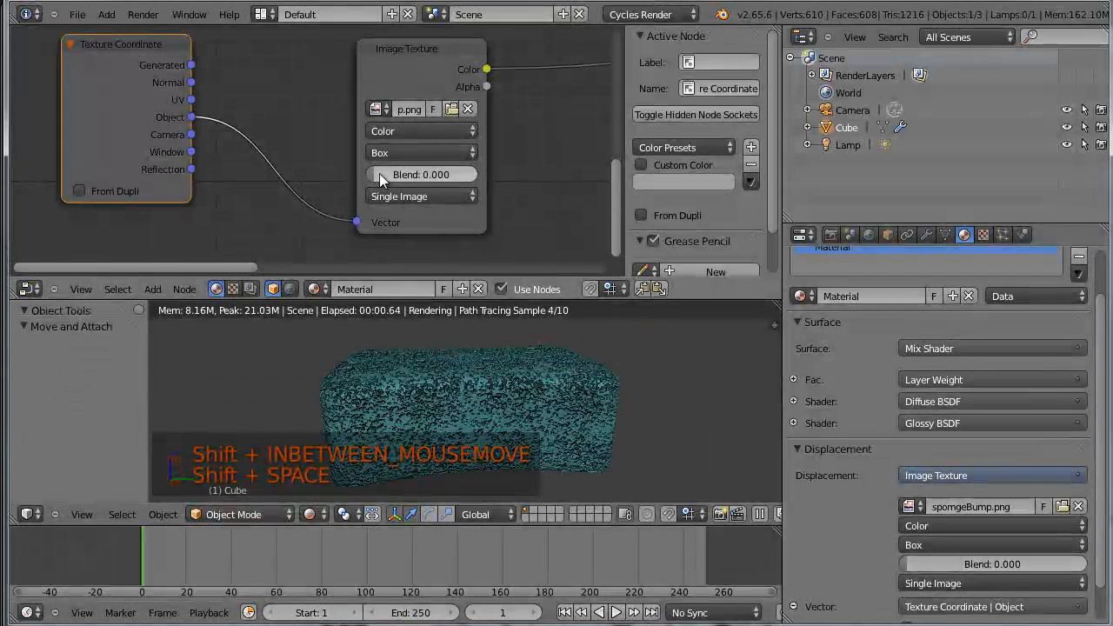
Try a Box projection blend of 0.544 on the Image Texture and return it to 0.000
drag(374, 172, 435, 180)
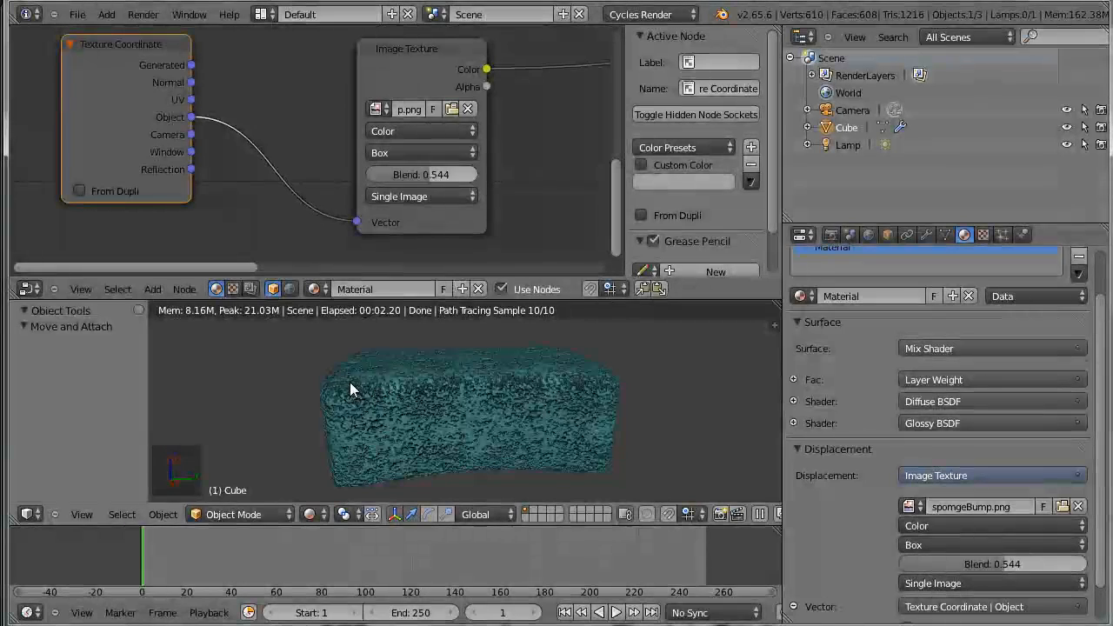
drag(419, 176, 355, 178)
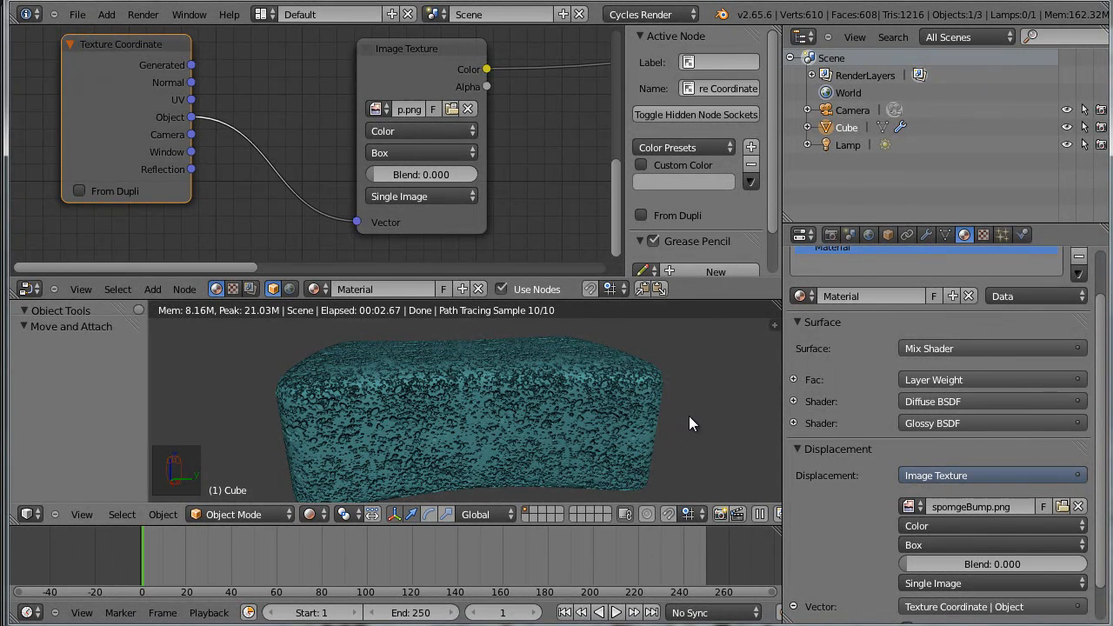
scroll(525, 196, down, 2)
scroll(523, 201, down, 2)
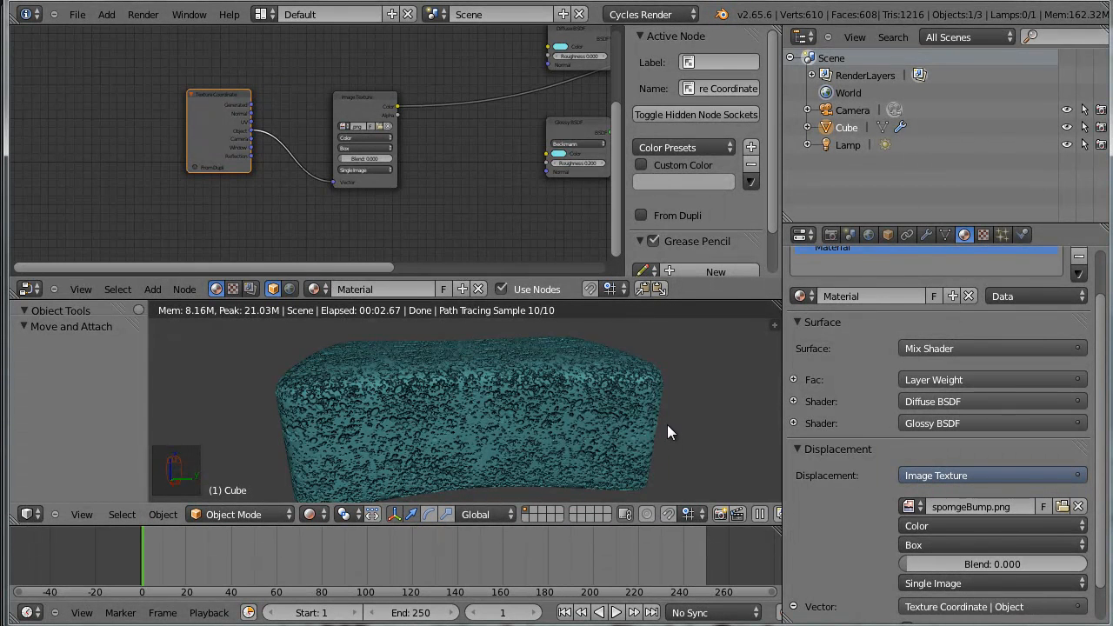
middle_drag(503, 200, 281, 183)
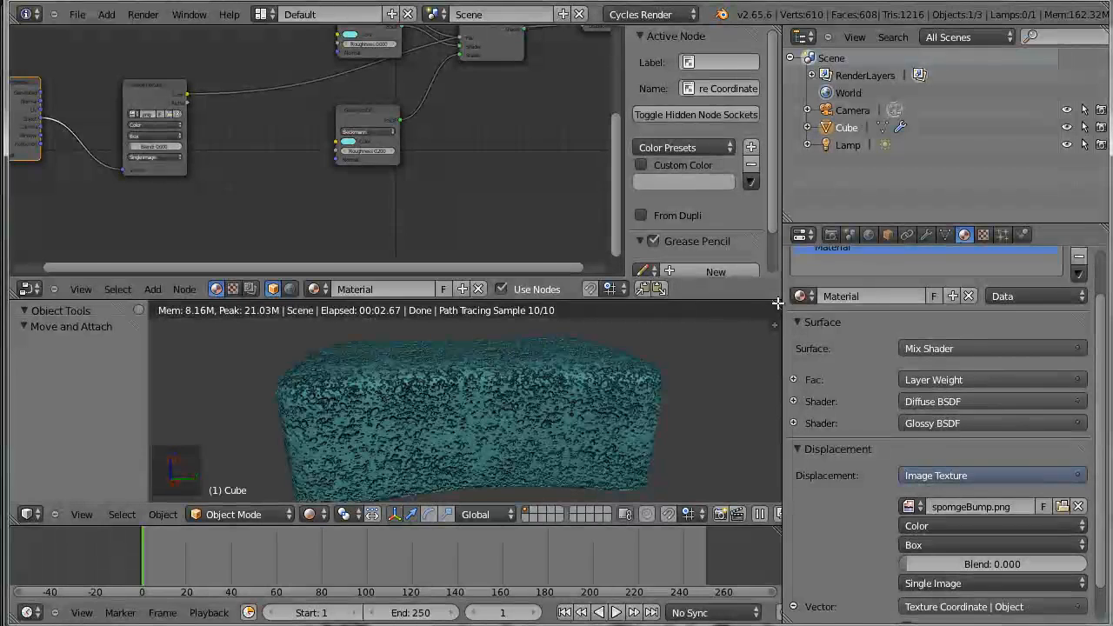
Split the 3D view vertically in two and make the area beside the solid-shaded sponge a UV/Image Editor
drag(777, 304, 447, 320)
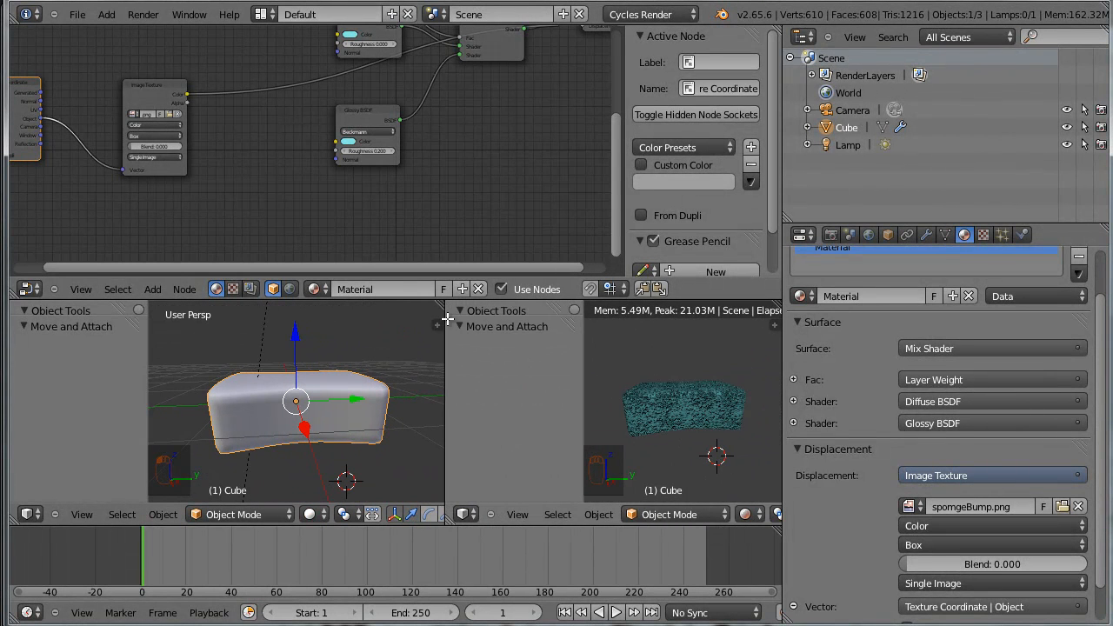
click(474, 516)
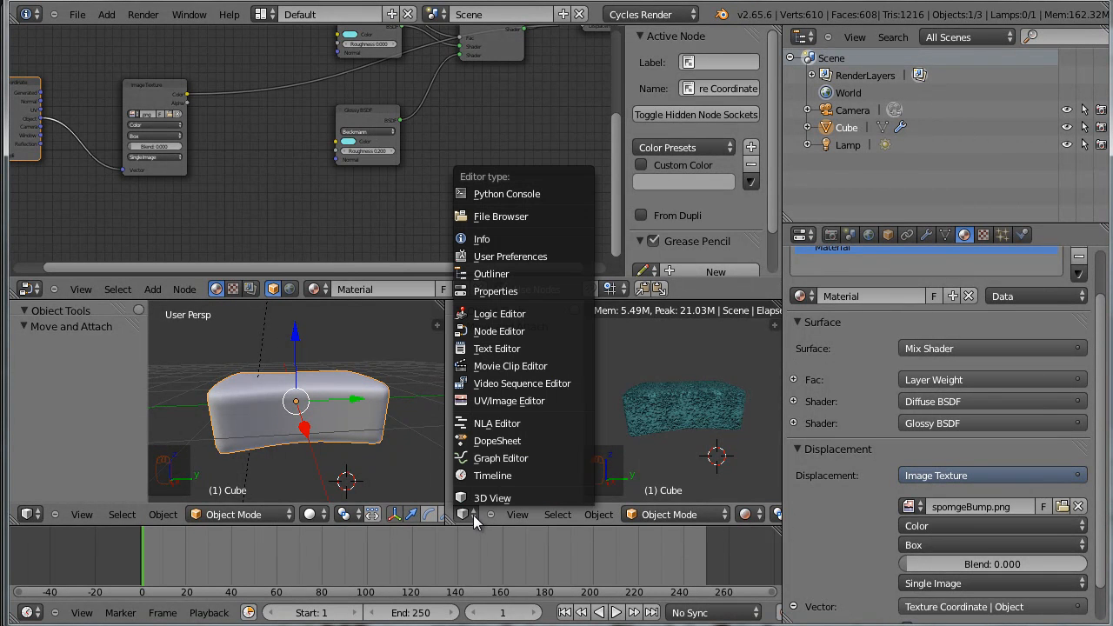
click(512, 406)
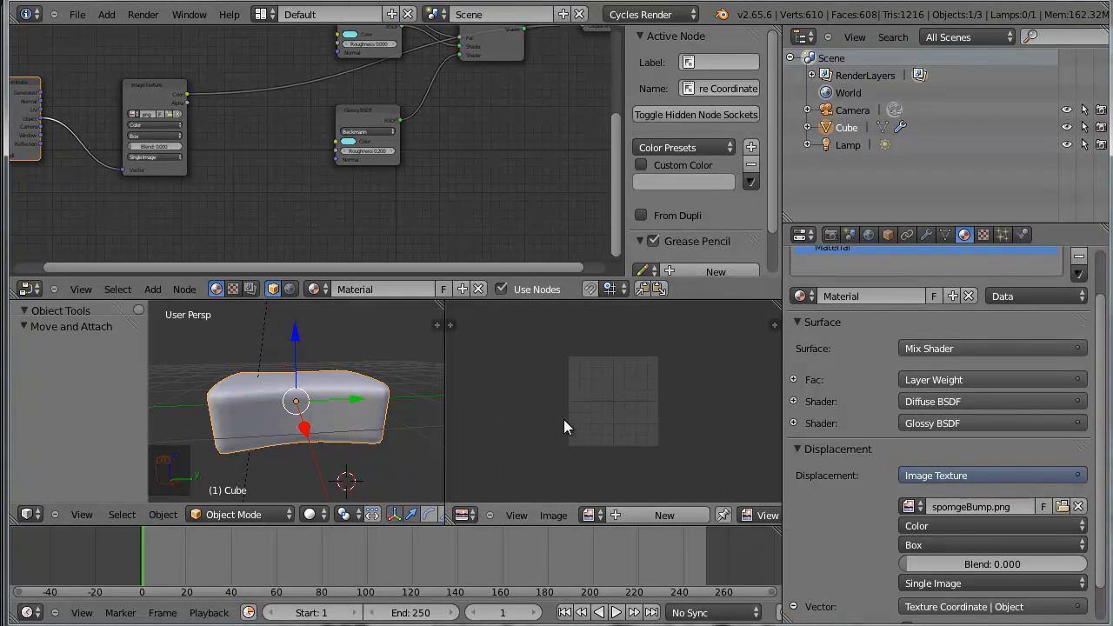
Unwrap the whole sponge mesh in Edit Mode with Smart UV Project, using an angle limit of 66.00 and island margin of 0.00
middle_drag(417, 448, 379, 441)
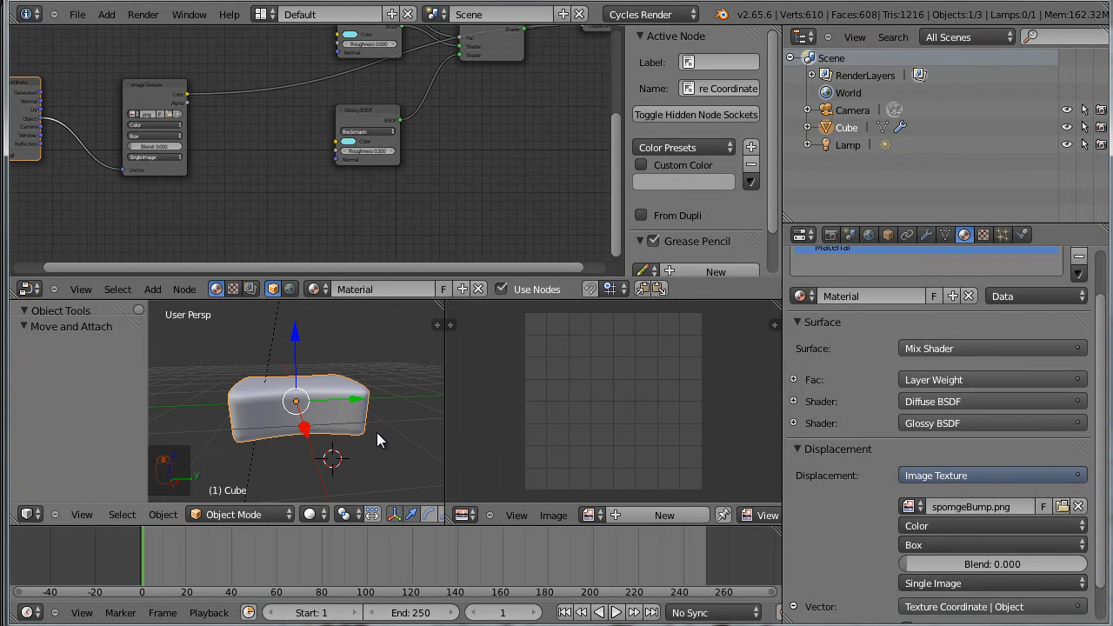
key(Tab)
scroll(463, 446, down, 5)
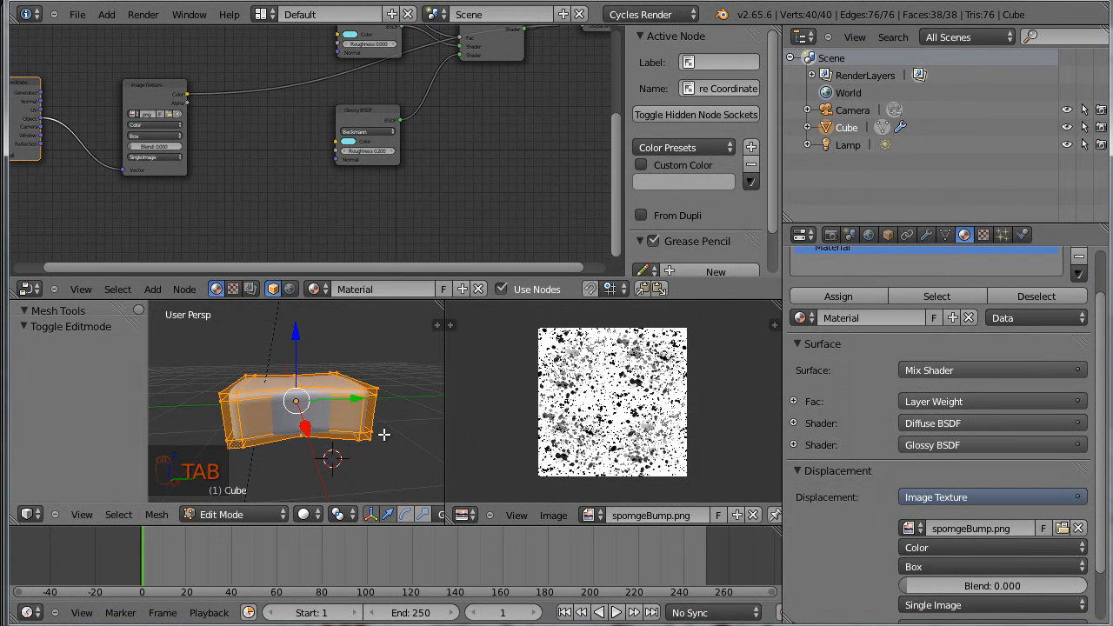
middle_drag(397, 438, 302, 429)
key(u)
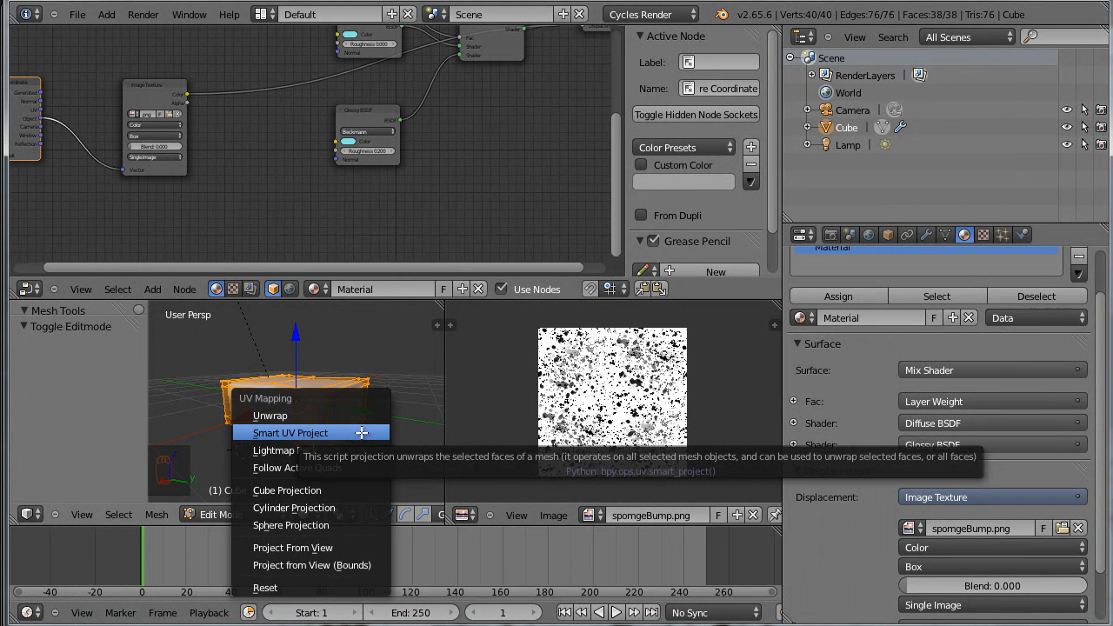
click(362, 433)
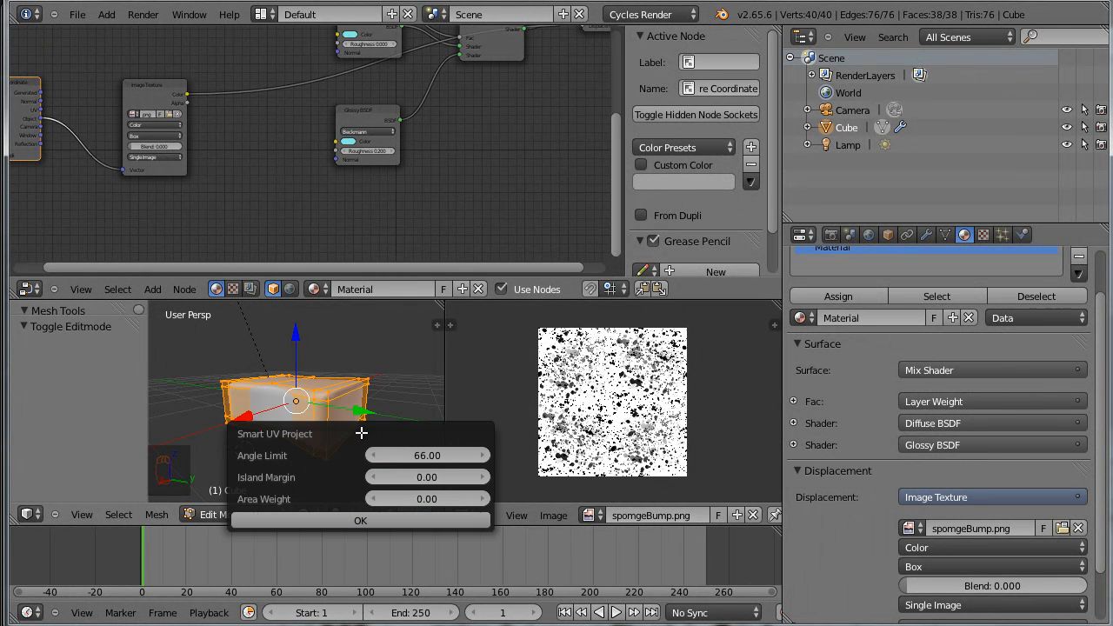
click(447, 520)
Examine how the sponge's unwrapped UV islands lie over the spomgeBump.png image and compare them with the mesh in the 3D view
scroll(721, 475, up, 5)
scroll(665, 457, down, 4)
middle_drag(644, 451, 637, 406)
scroll(354, 432, up, 2)
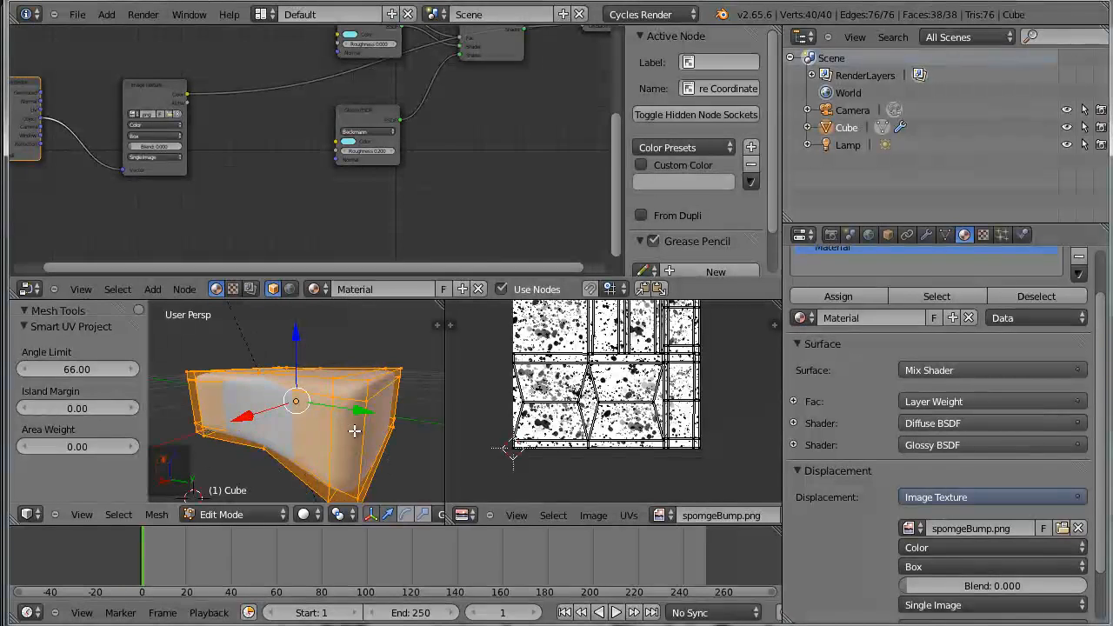
scroll(522, 430, down, 3)
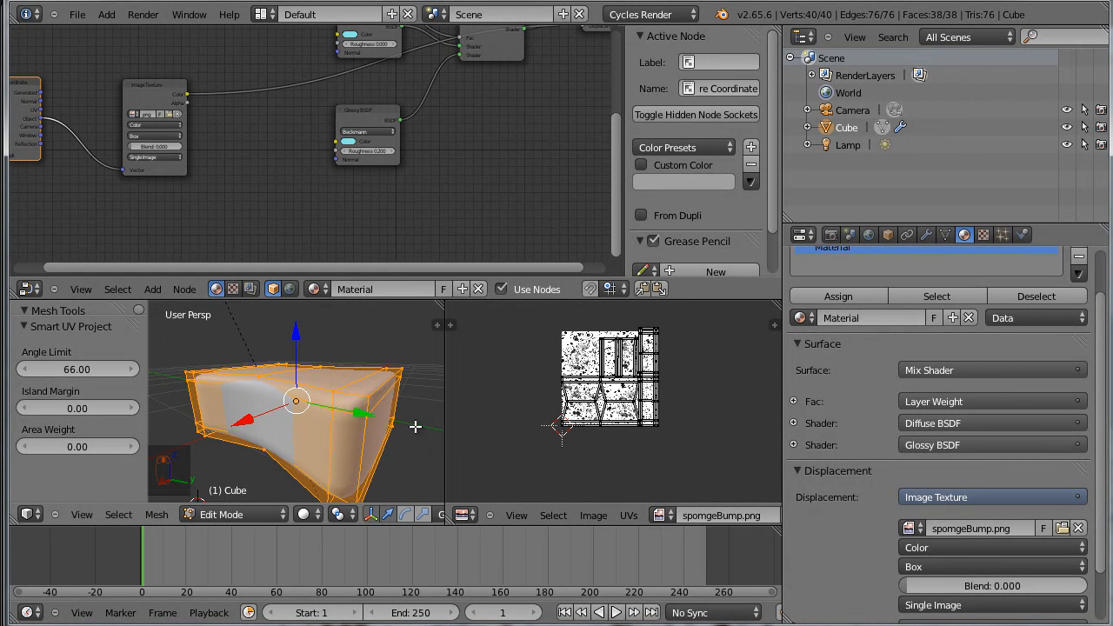
scroll(415, 426, down, 2)
scroll(608, 408, up, 2)
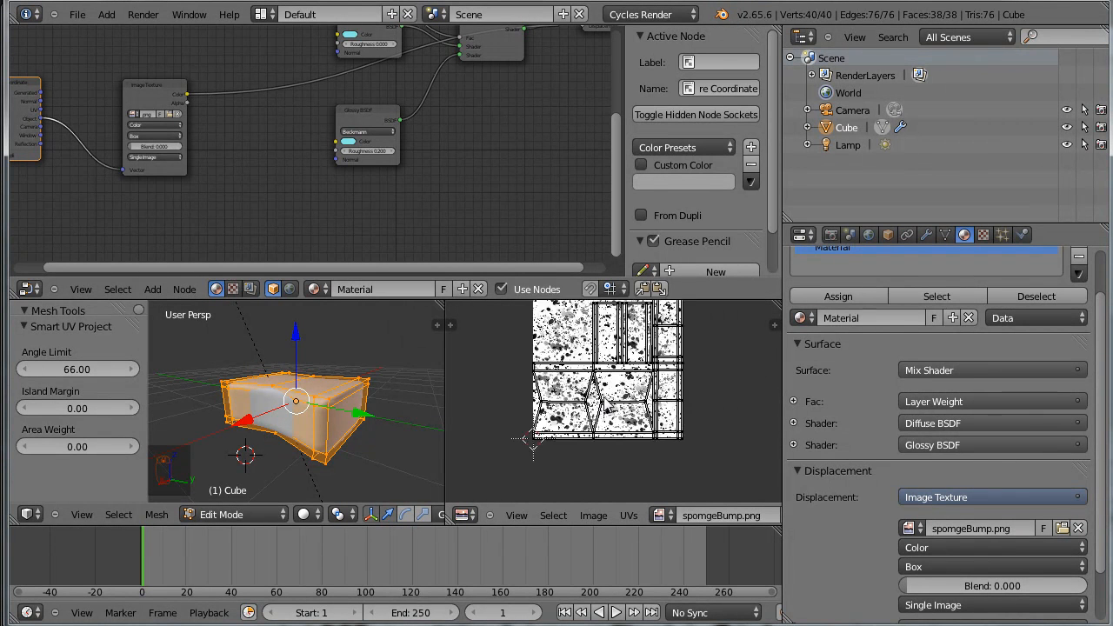
scroll(619, 433, down, 1)
scroll(618, 432, up, 4)
scroll(645, 439, down, 3)
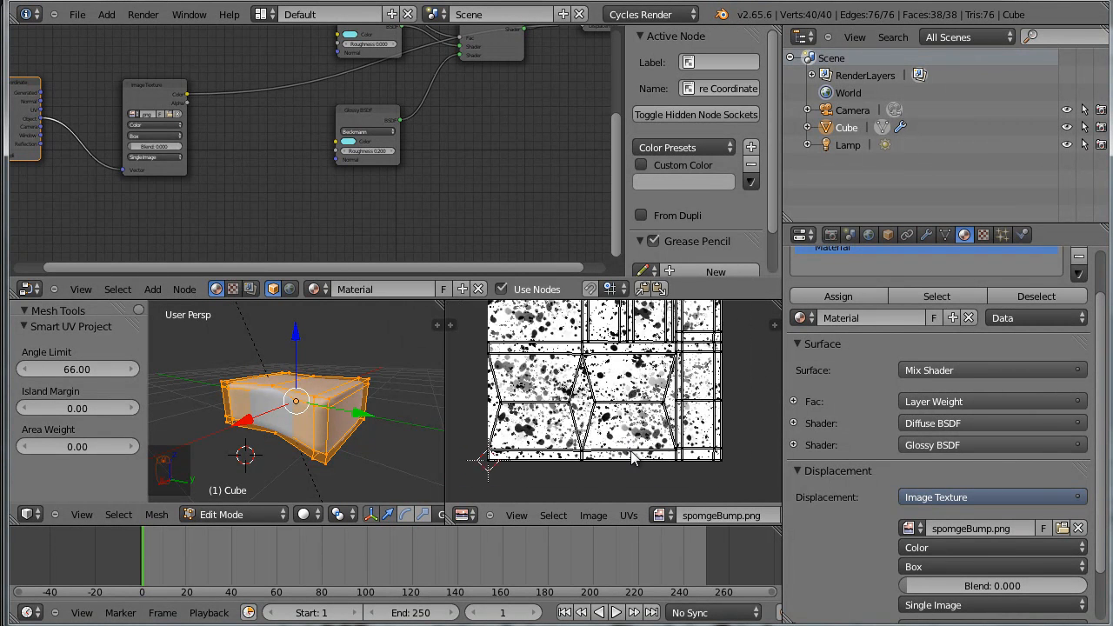
Select all the sponge's UV islands in the maximized image editor, average their scale and pack them with a 0.001 margin
key(a)
scroll(663, 437, up, 3)
scroll(665, 426, down, 3)
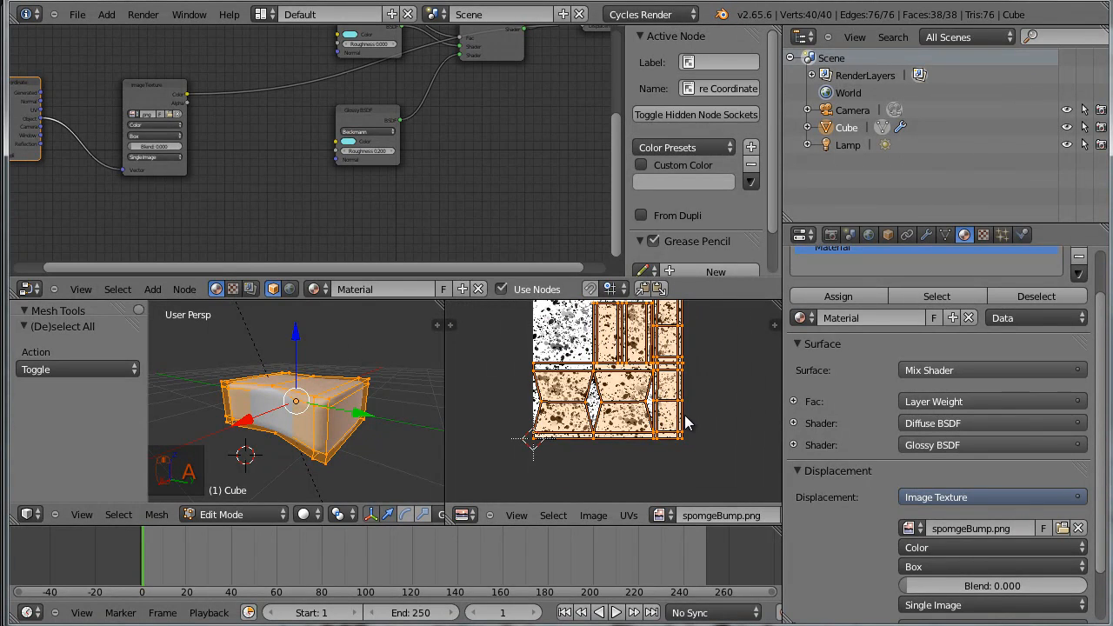
key(shift+space)
scroll(636, 377, up, 3)
scroll(630, 370, down, 1)
middle_drag(621, 345, 637, 392)
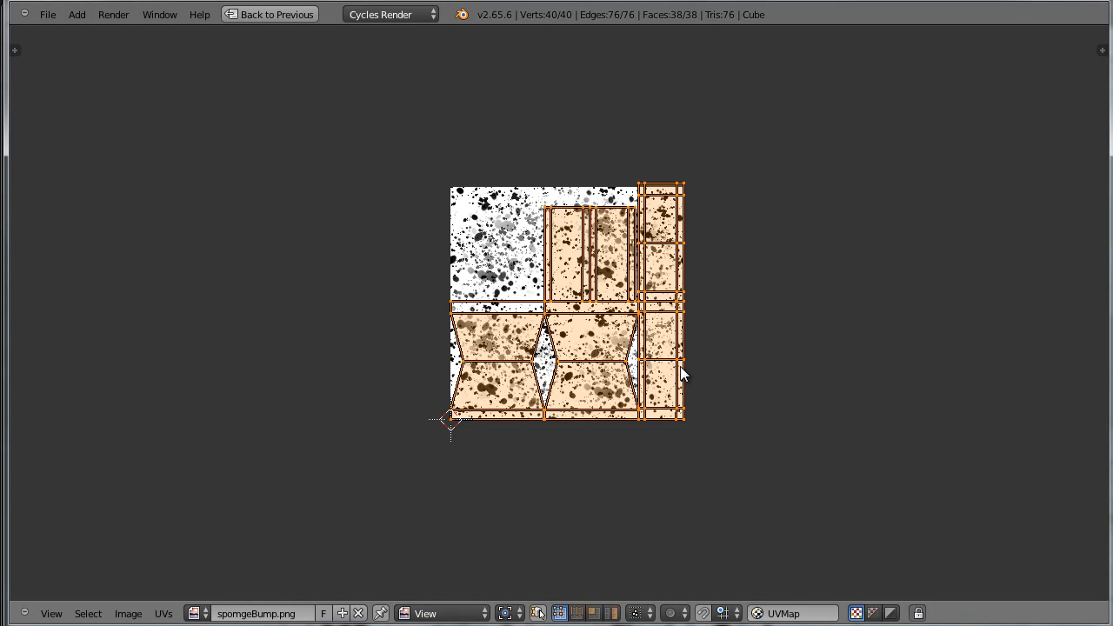
key(ctrl+a)
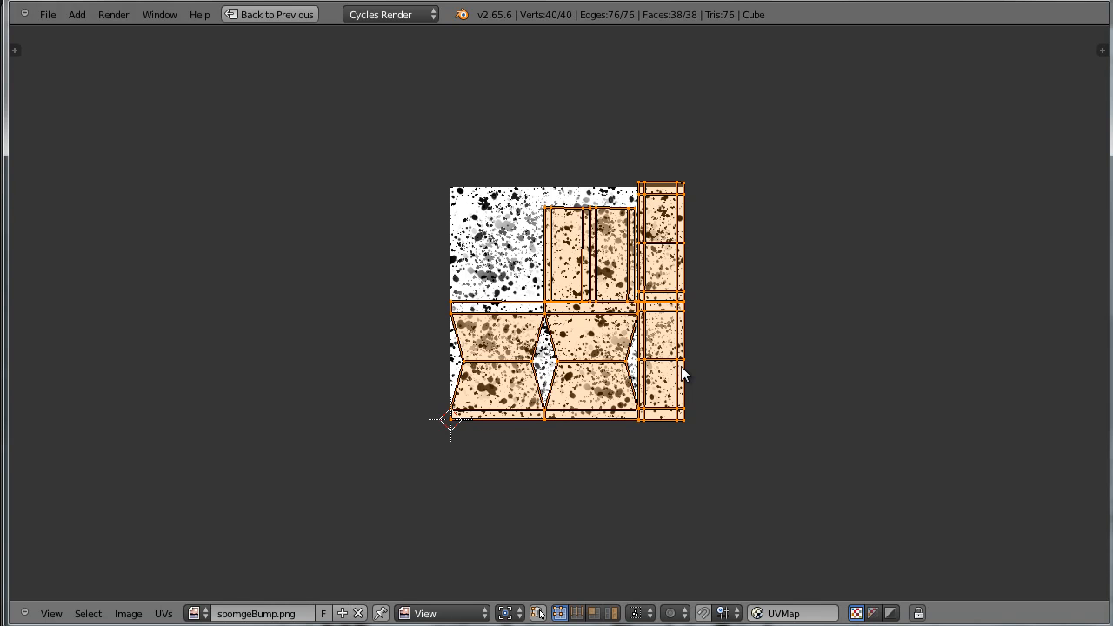
key(ctrl+p)
scroll(682, 374, up, 3)
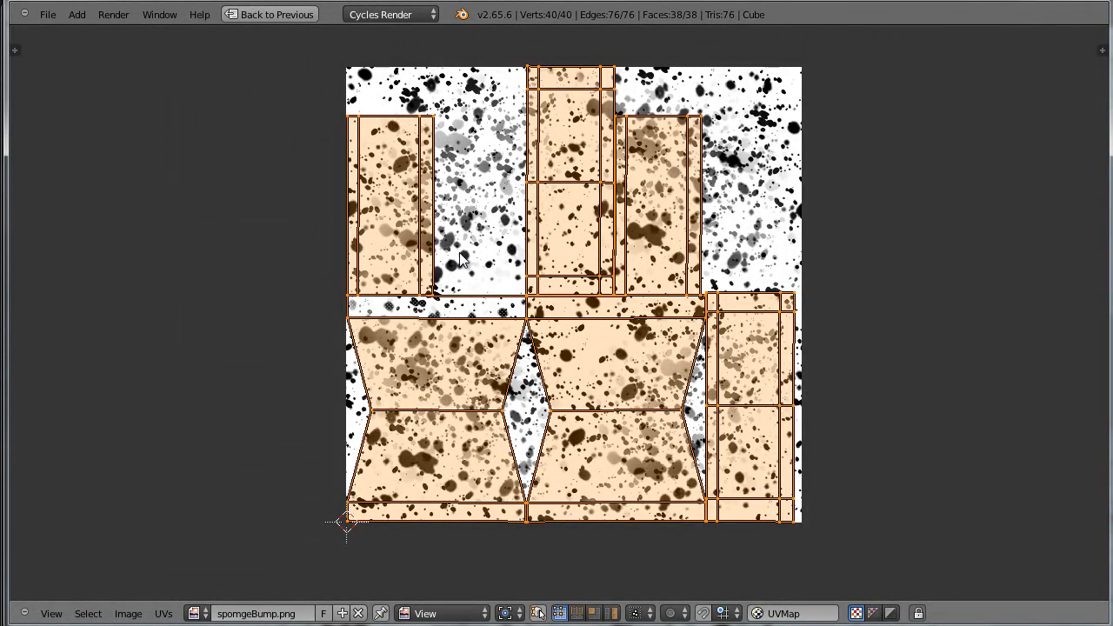
scroll(565, 243, down, 2)
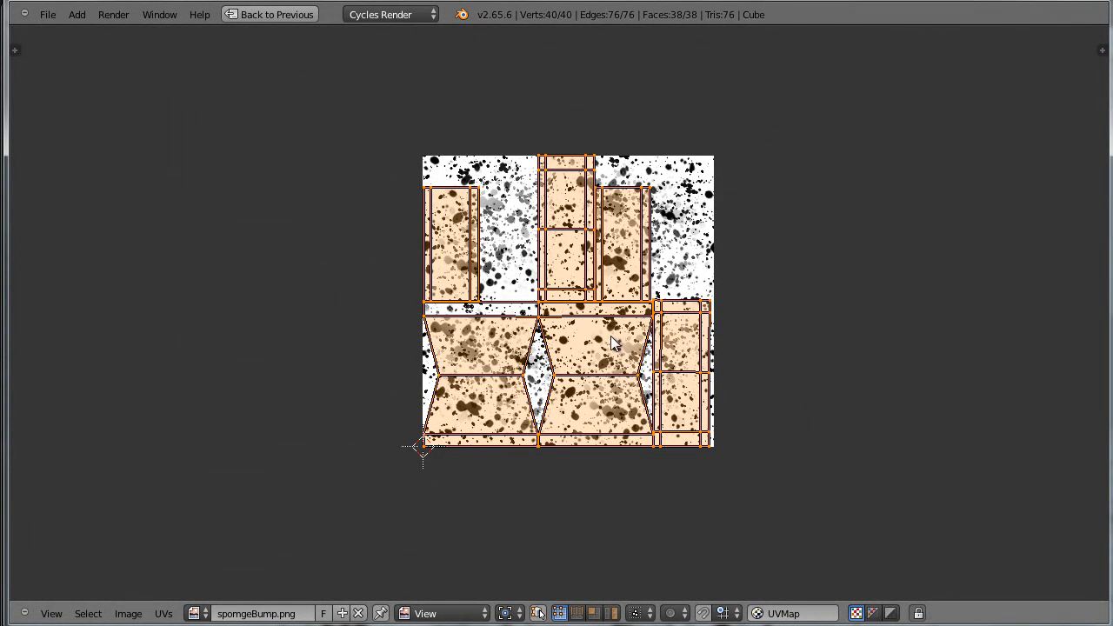
key(shift+space)
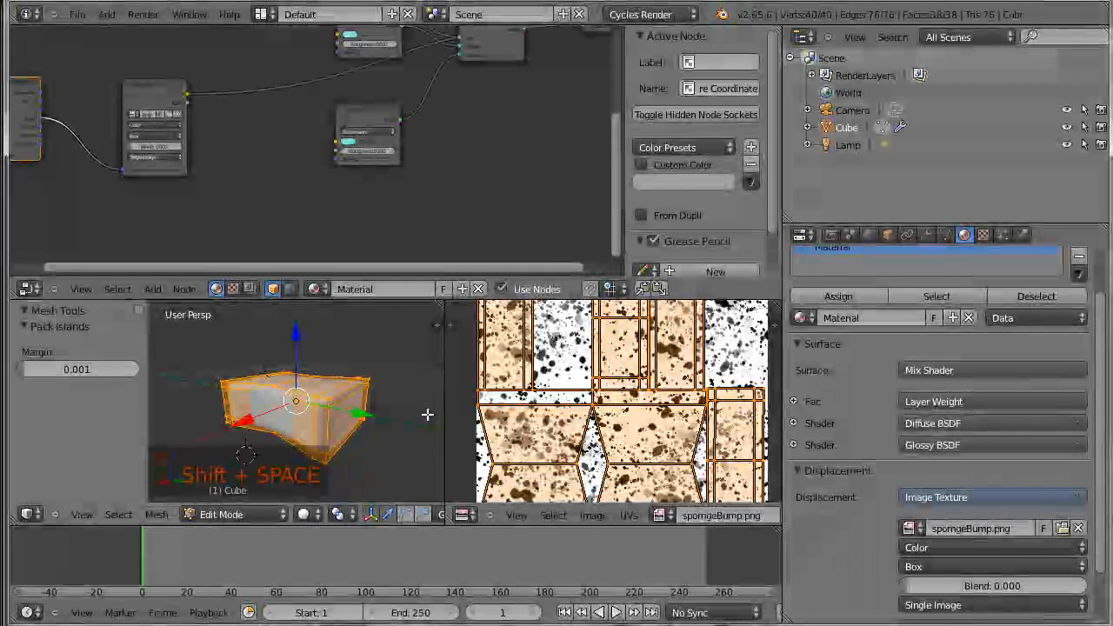
Connect the Texture Coordinate node's UV output to the Image Texture node's Vector input in place of the Object output
scroll(400, 421, up, 3)
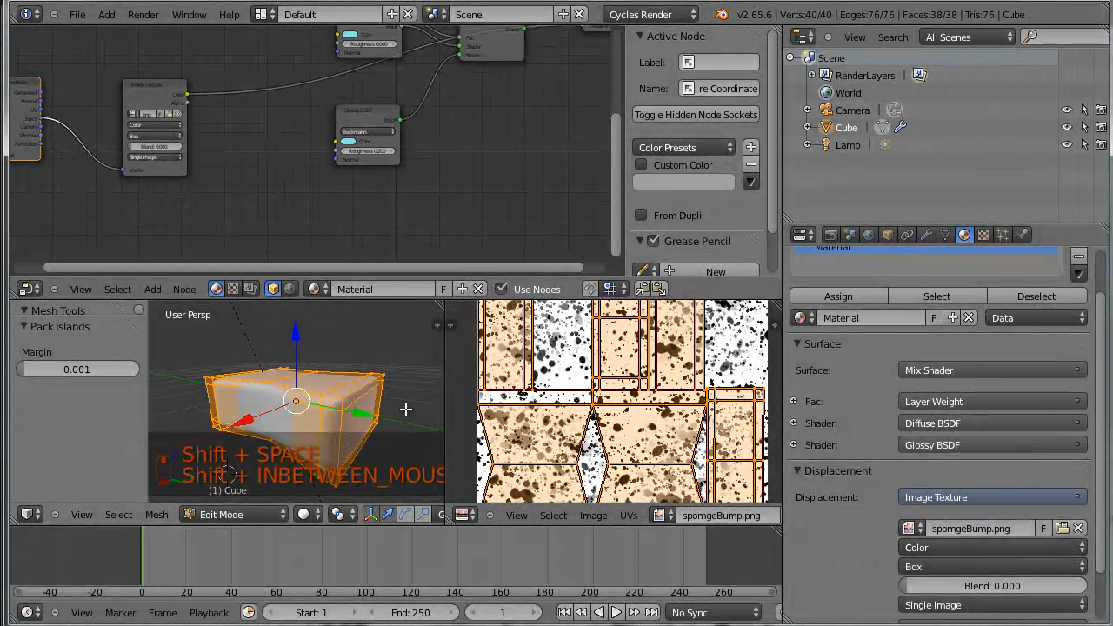
scroll(406, 409, down, 2)
middle_drag(400, 413, 382, 298)
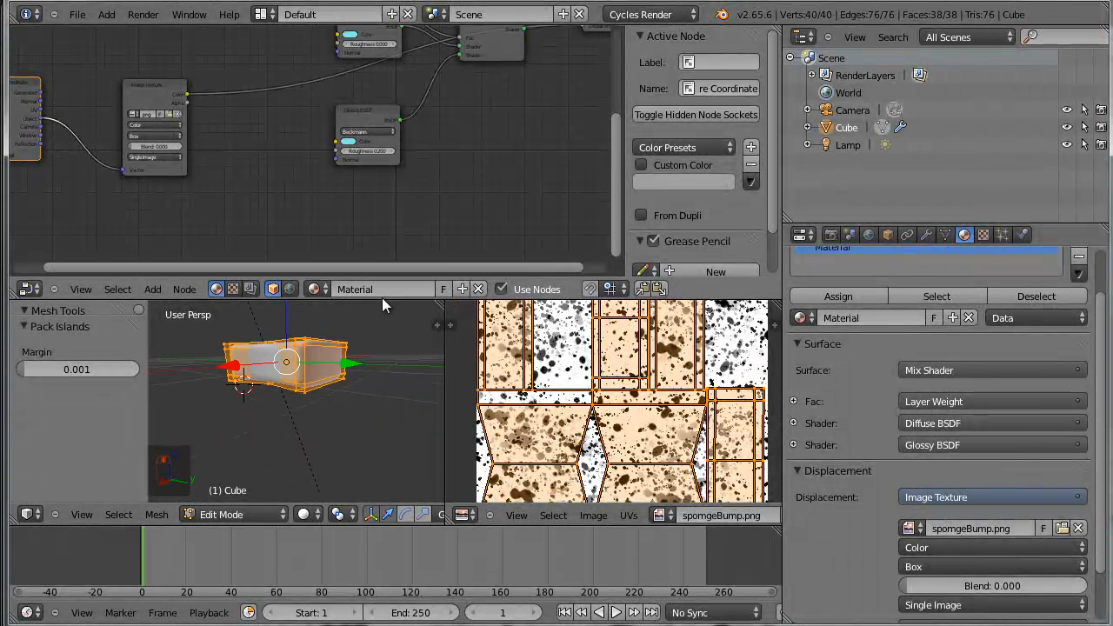
middle_drag(322, 206, 491, 217)
scroll(470, 196, up, 5)
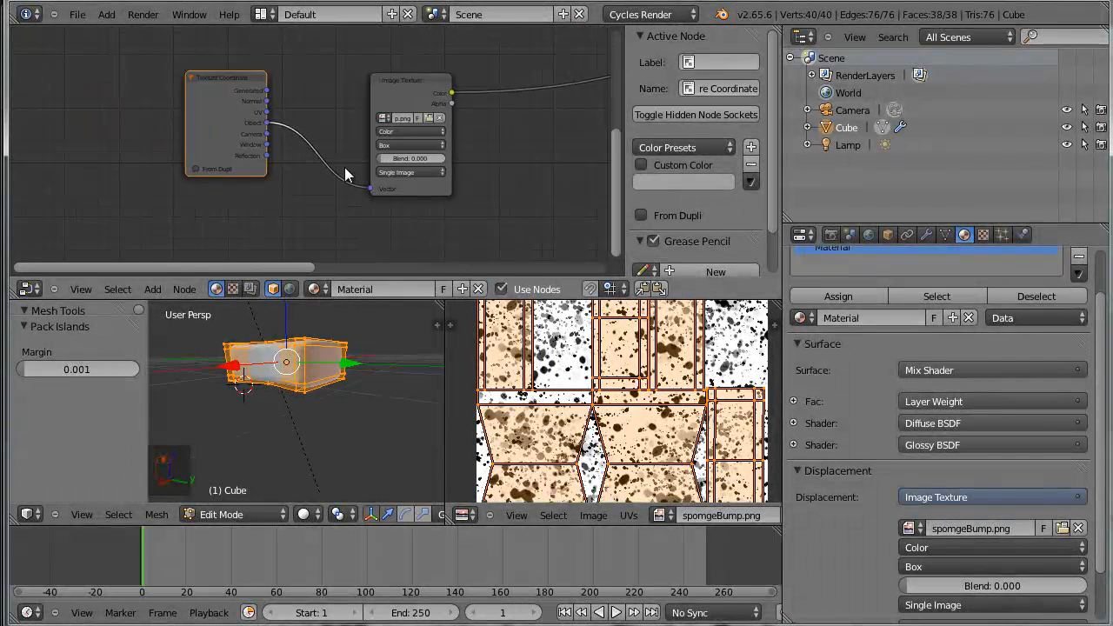
drag(213, 58, 156, 59)
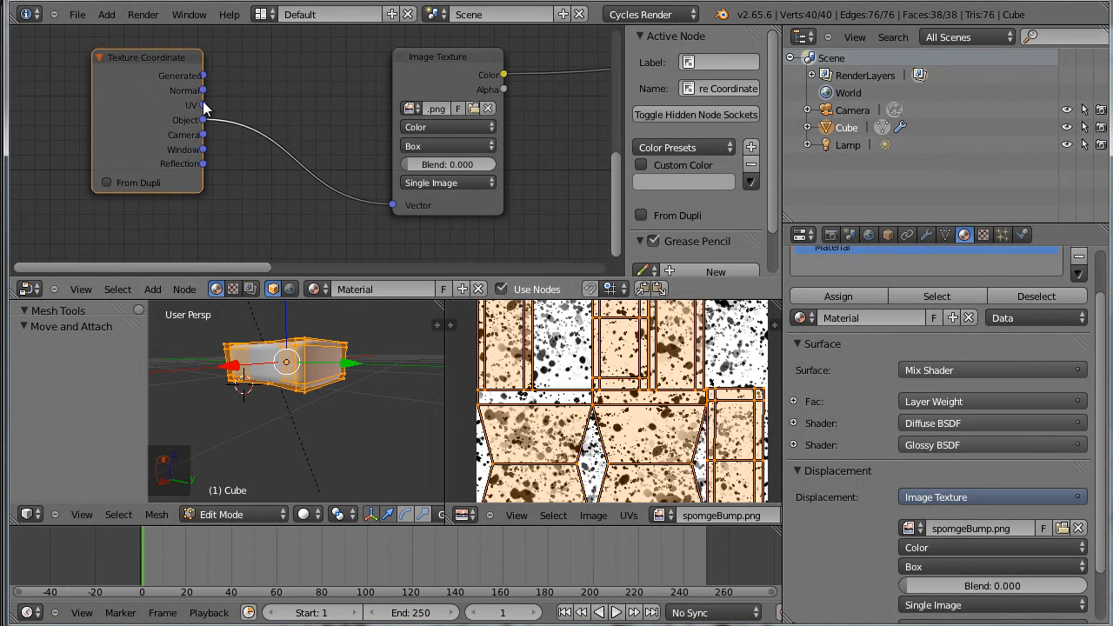
drag(245, 80, 392, 205)
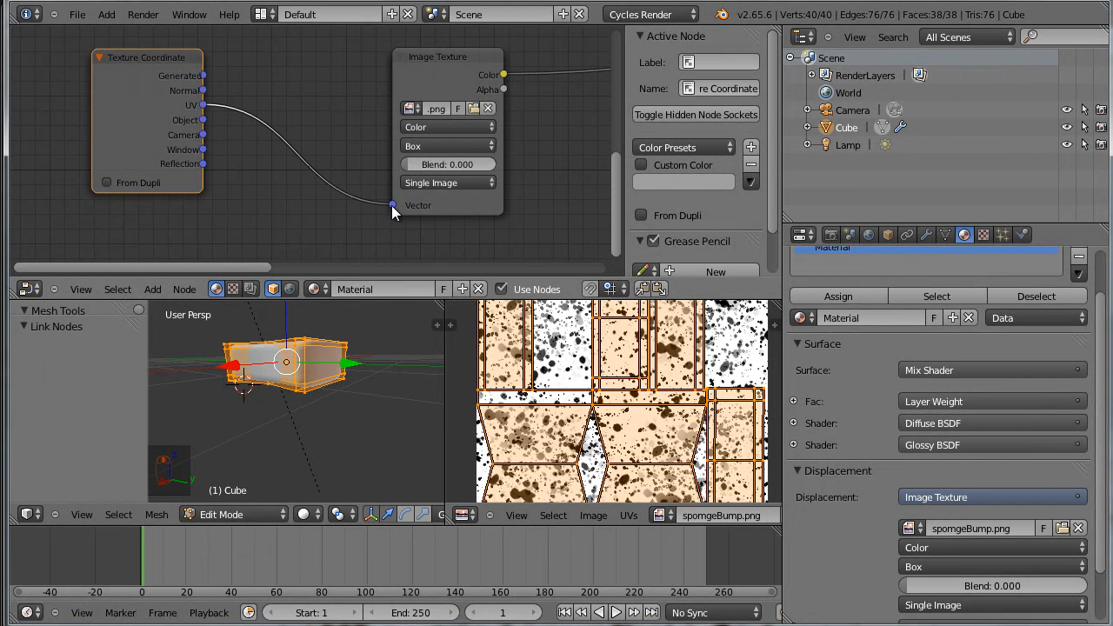
scroll(386, 223, down, 4)
middle_drag(461, 222, 420, 218)
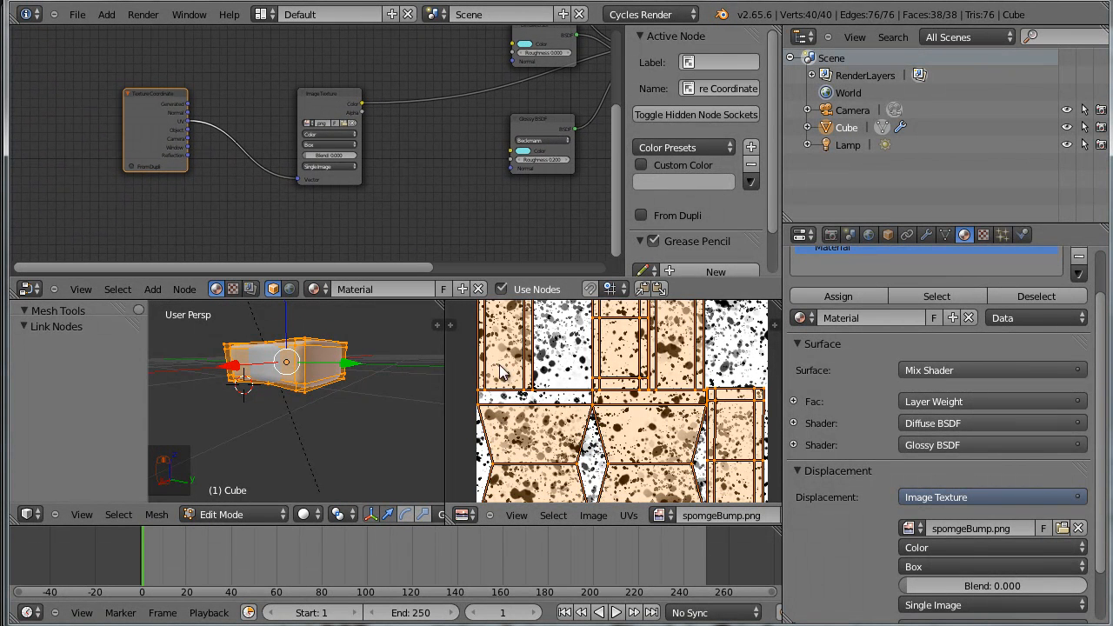
Return the sponge to Object Mode and check its UV-mapped bumps in Rendered viewport shading
middle_drag(359, 385, 387, 435)
key(Tab)
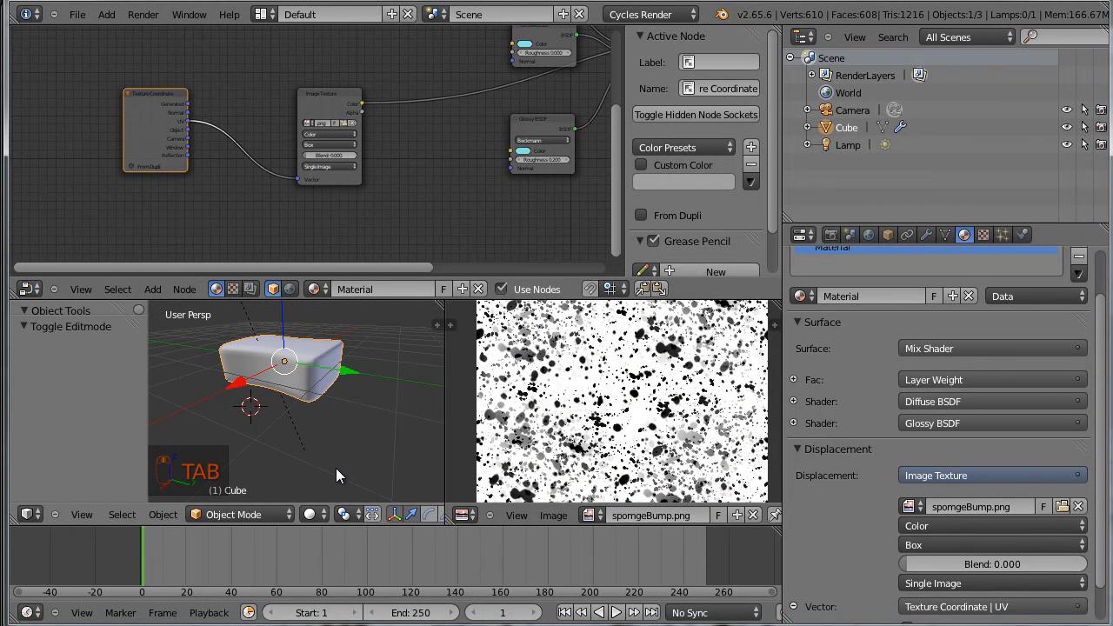
click(328, 515)
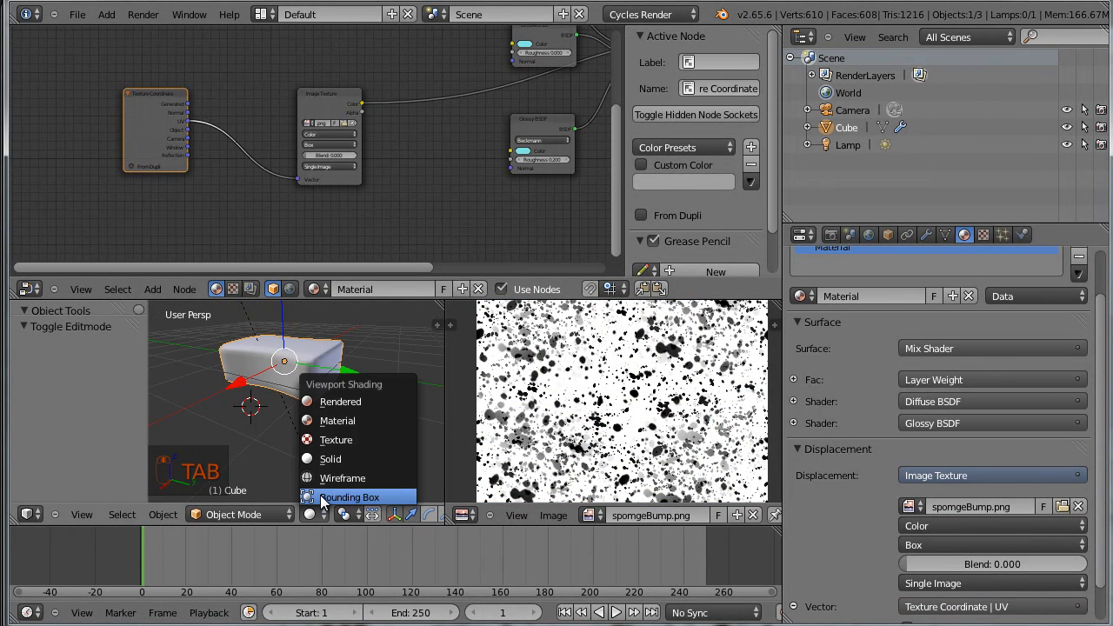
click(352, 405)
scroll(368, 400, up, 5)
middle_drag(358, 382, 368, 403)
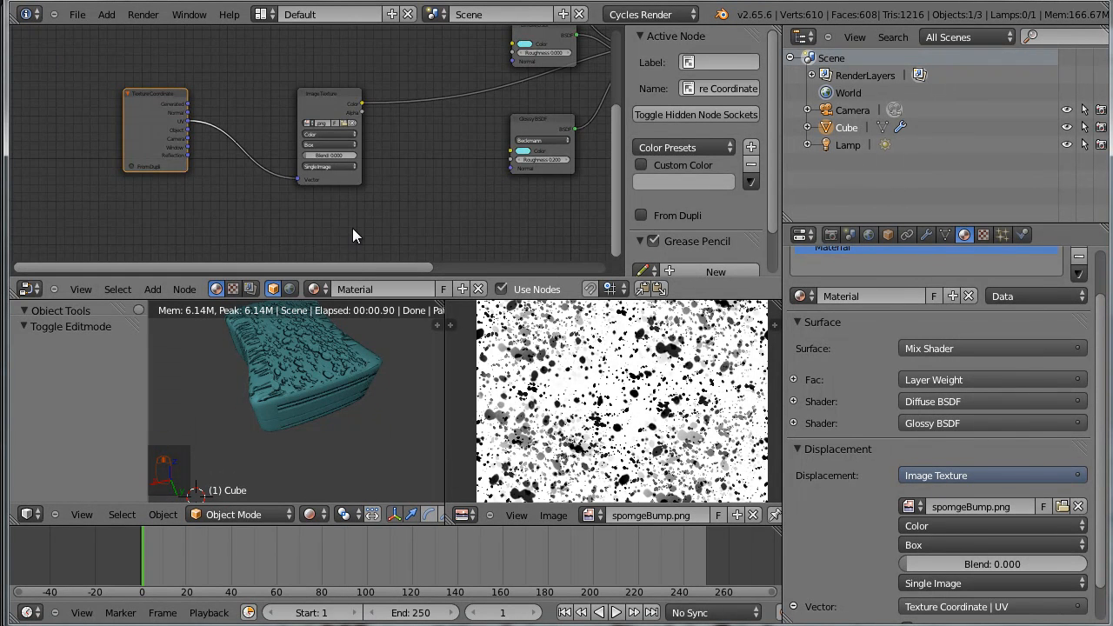
Set the Image Texture node's projection to Flat
scroll(369, 204, up, 4)
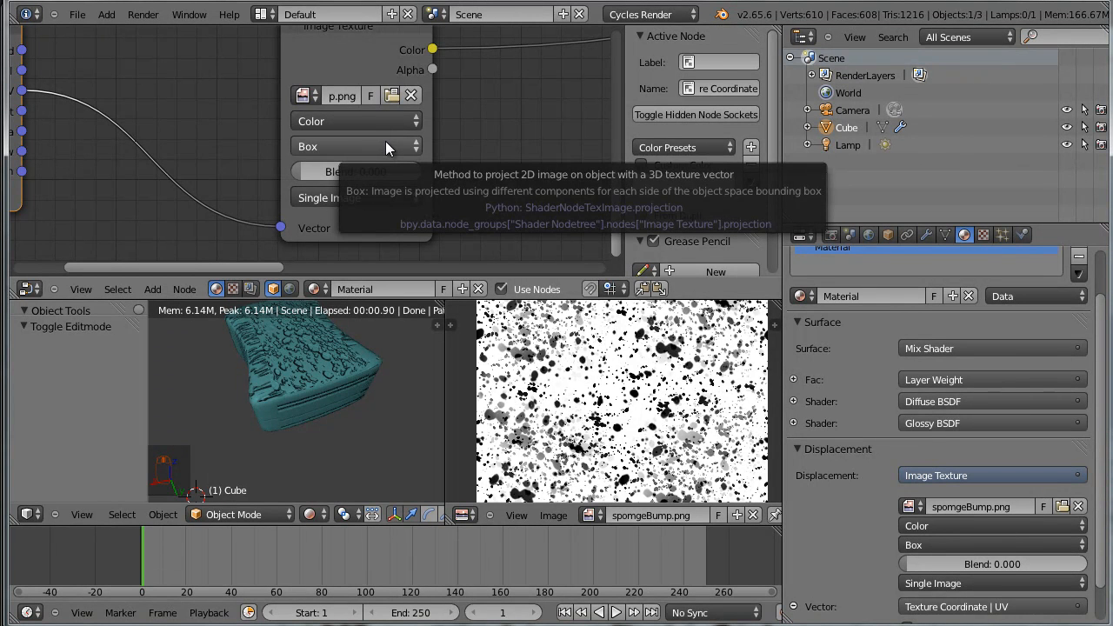
click(385, 145)
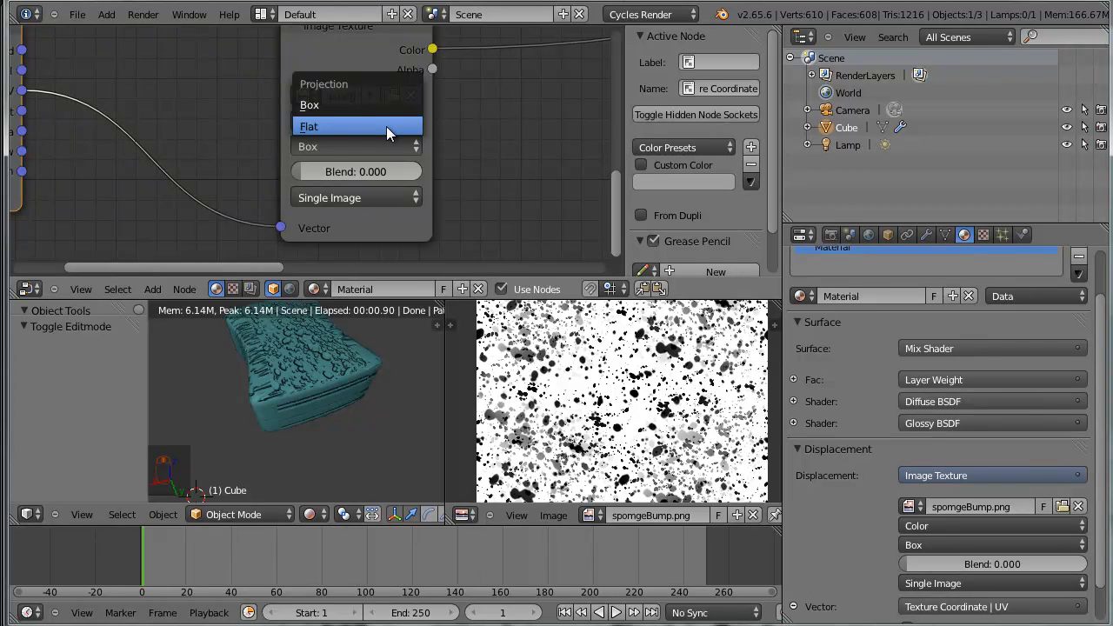
click(387, 127)
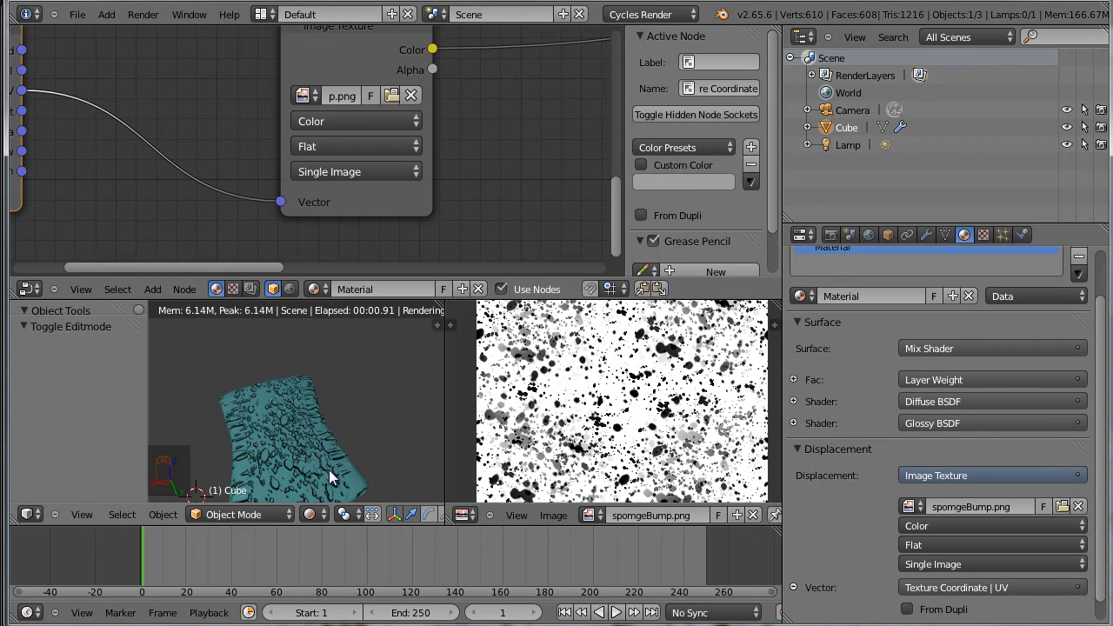
Inspect the bumps on the sponge's top, sides and edges from several angles in the maximized rendered view
middle_drag(389, 349, 340, 424)
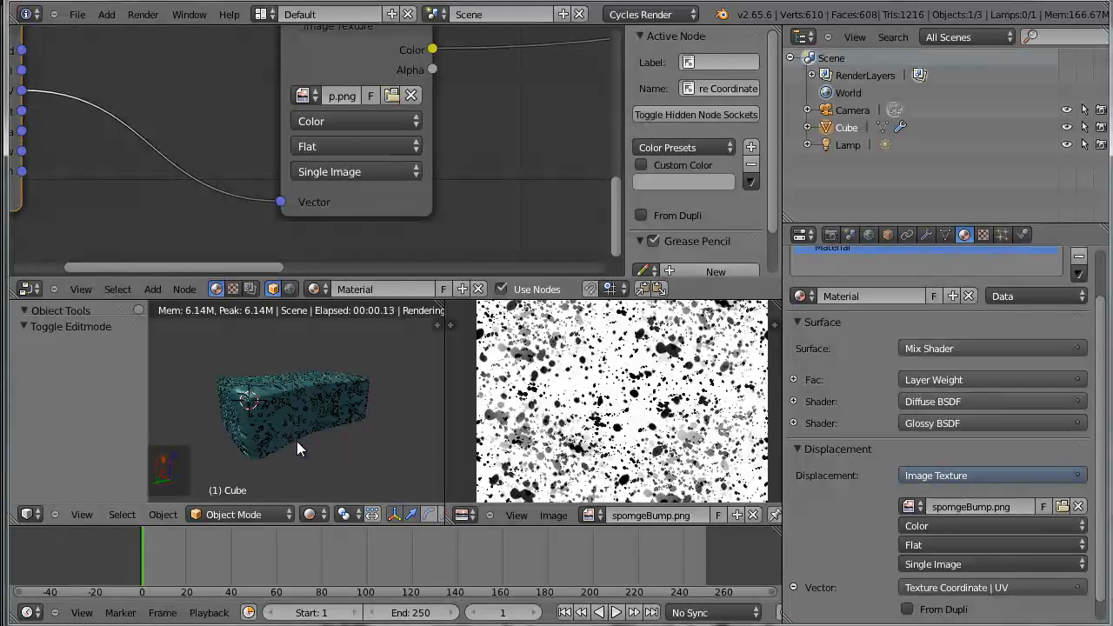
scroll(304, 439, up, 2)
key(shift+space)
middle_drag(588, 383, 772, 396)
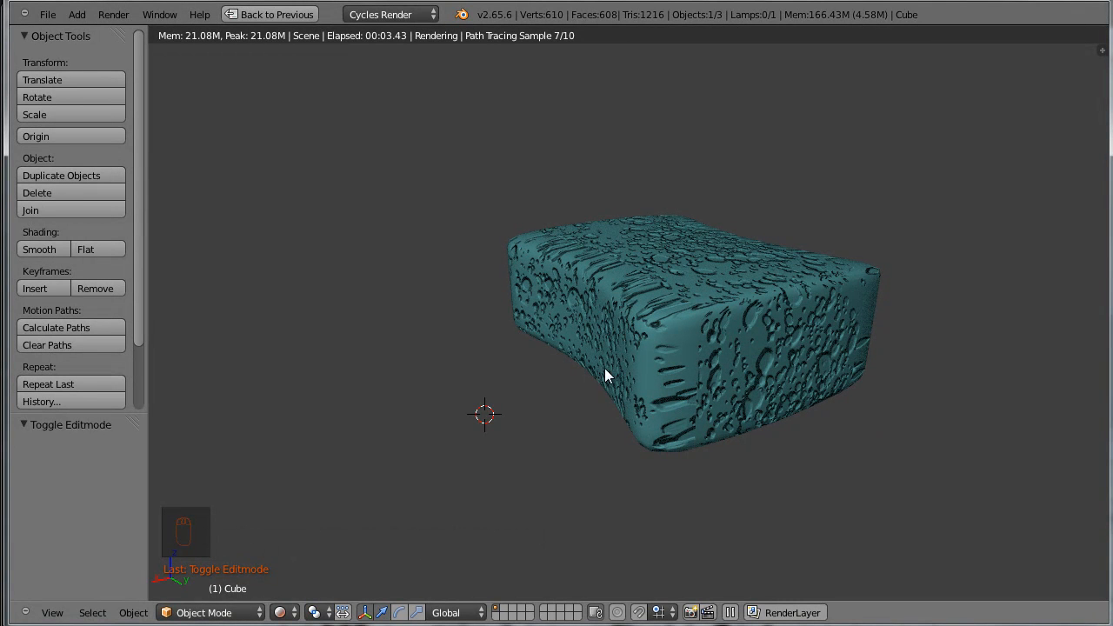
middle_drag(770, 404, 555, 380)
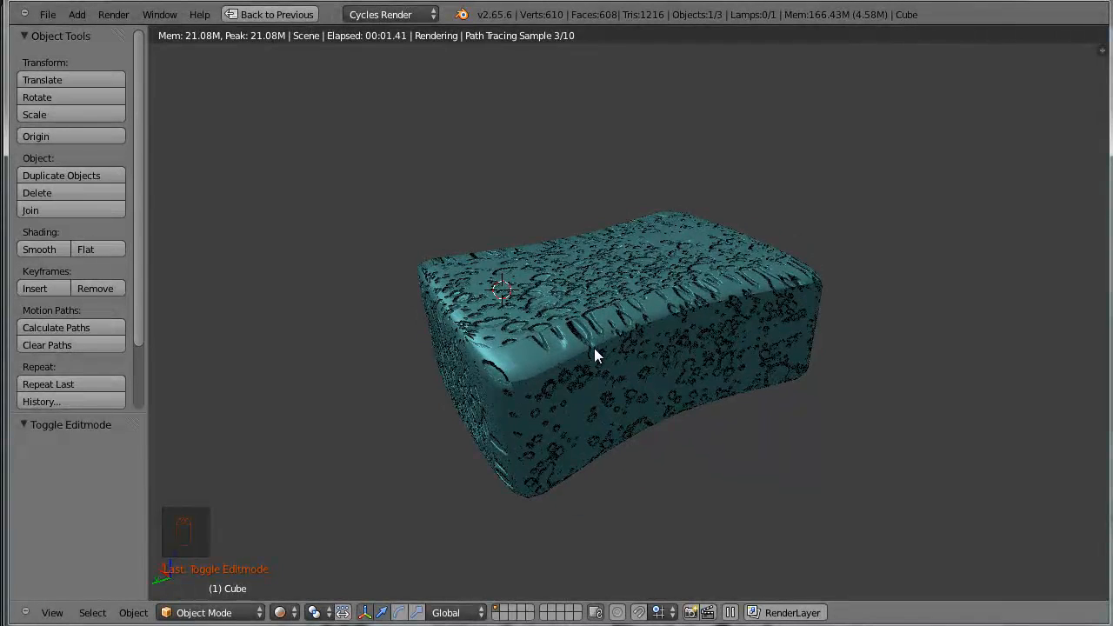
key(shift+space)
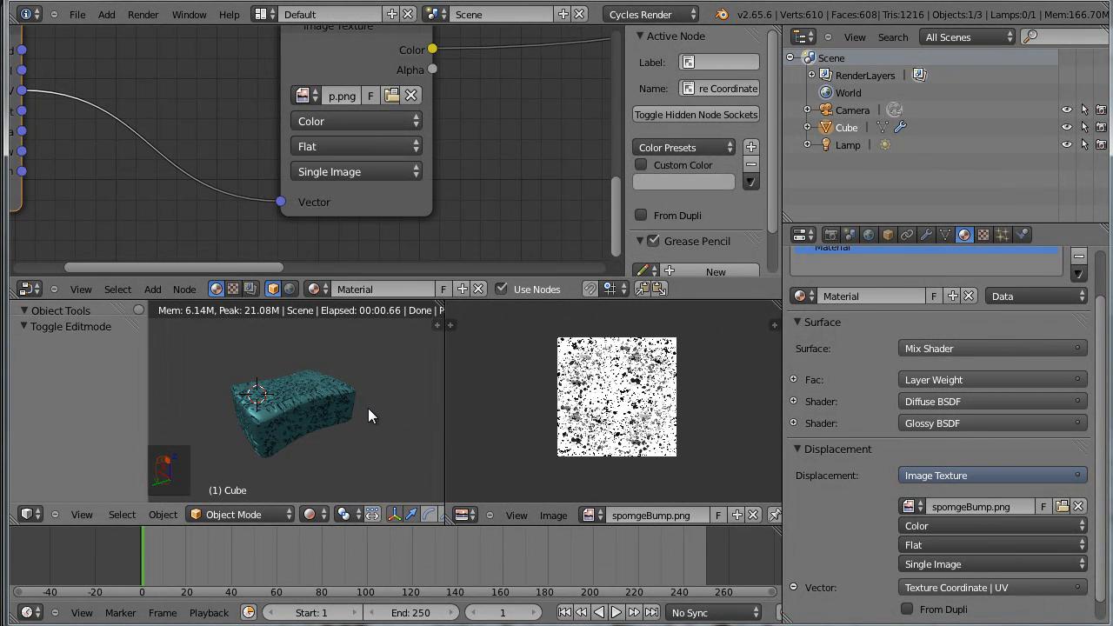
Switch the 3D view back to Solid shading and put the sponge in Edit Mode to show its UV layout
key(z)
key(z)
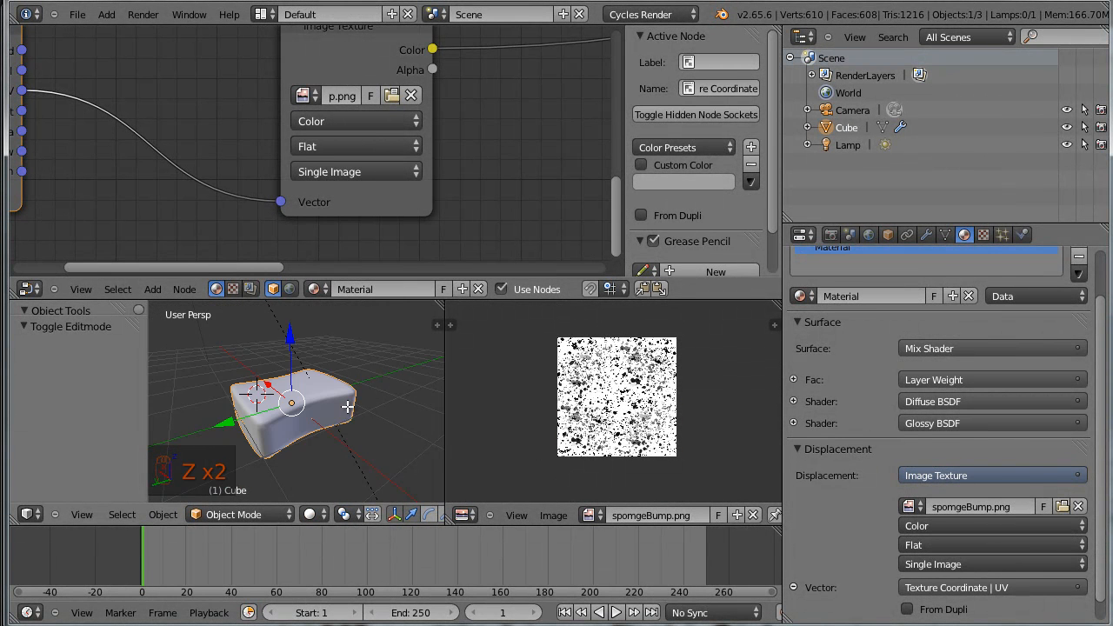
key(Tab)
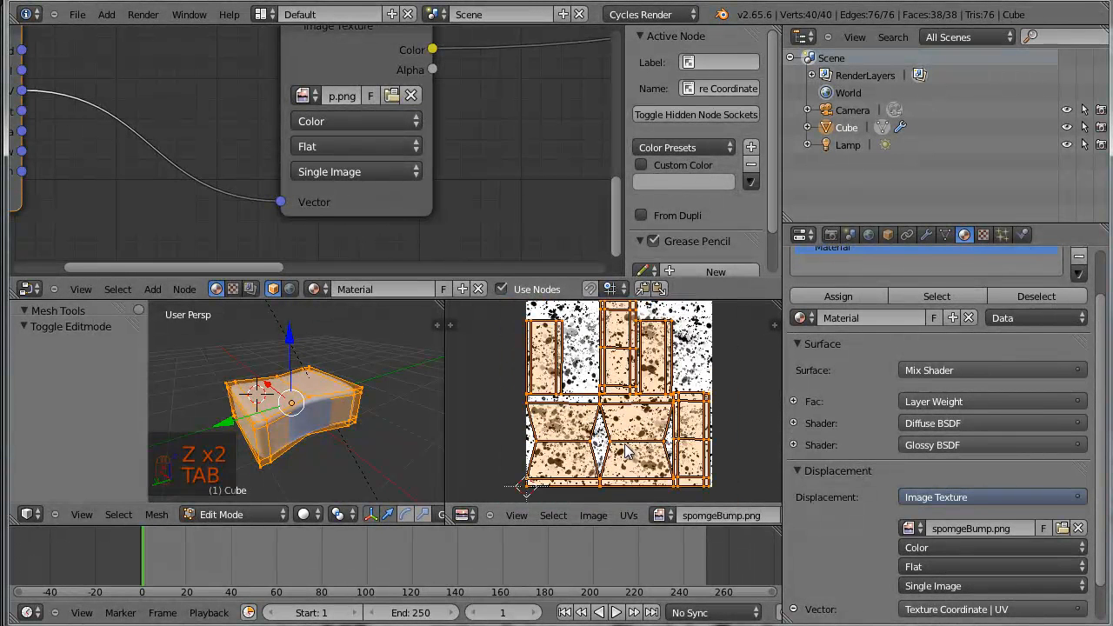
Create a new blank 1024 × 1024 image named spongeBump2 with a white fill in the UV editor
click(595, 516)
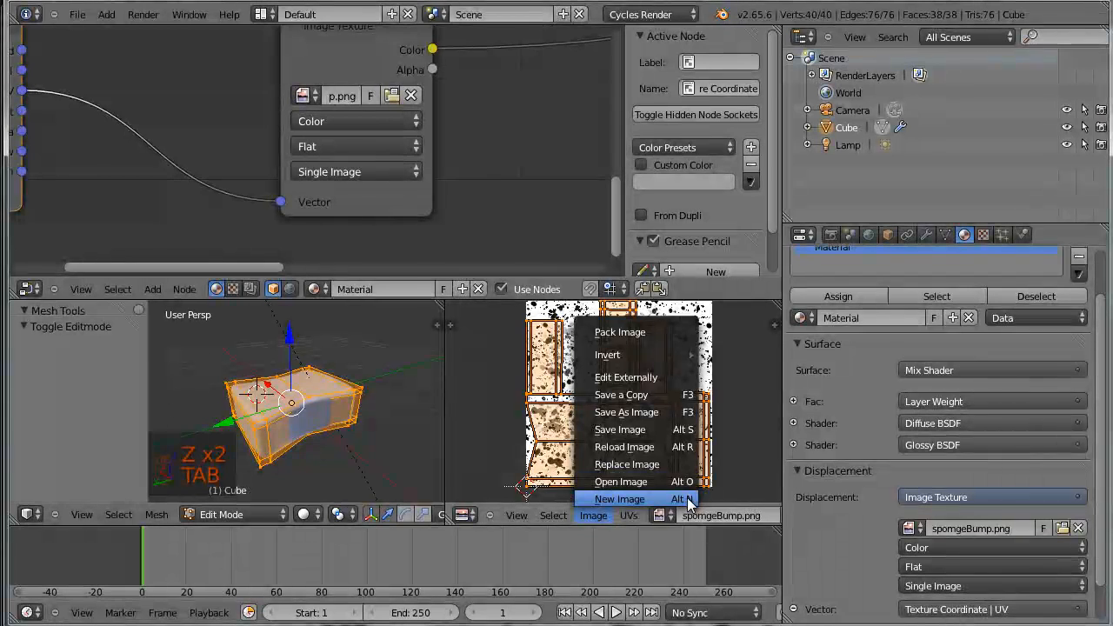
click(687, 497)
click(754, 451)
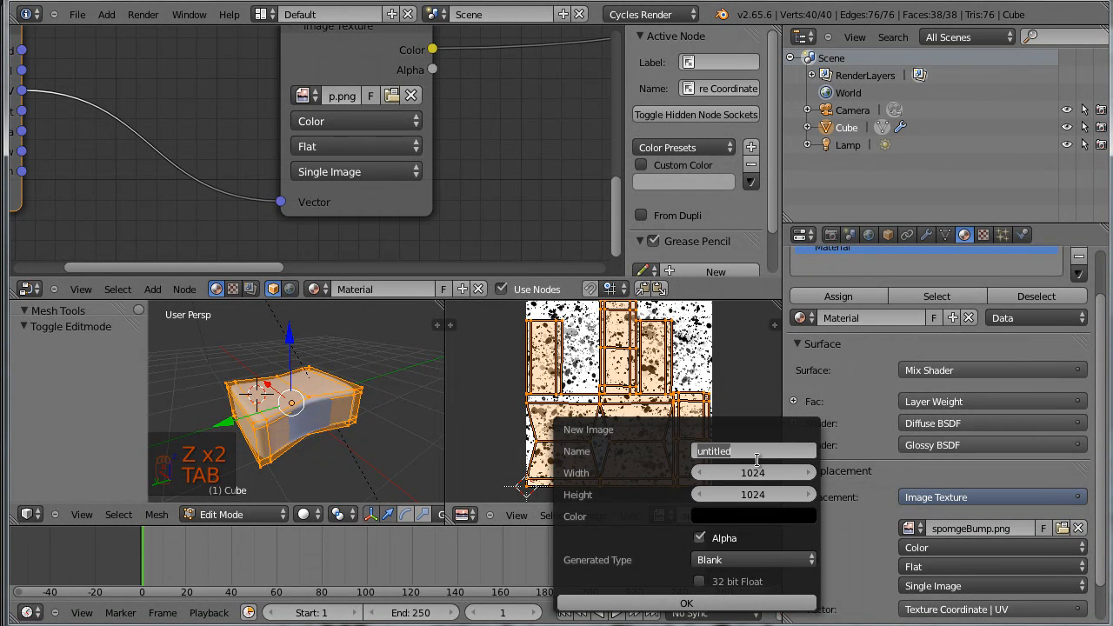
text(spongeBump2)
key(Return)
click(753, 516)
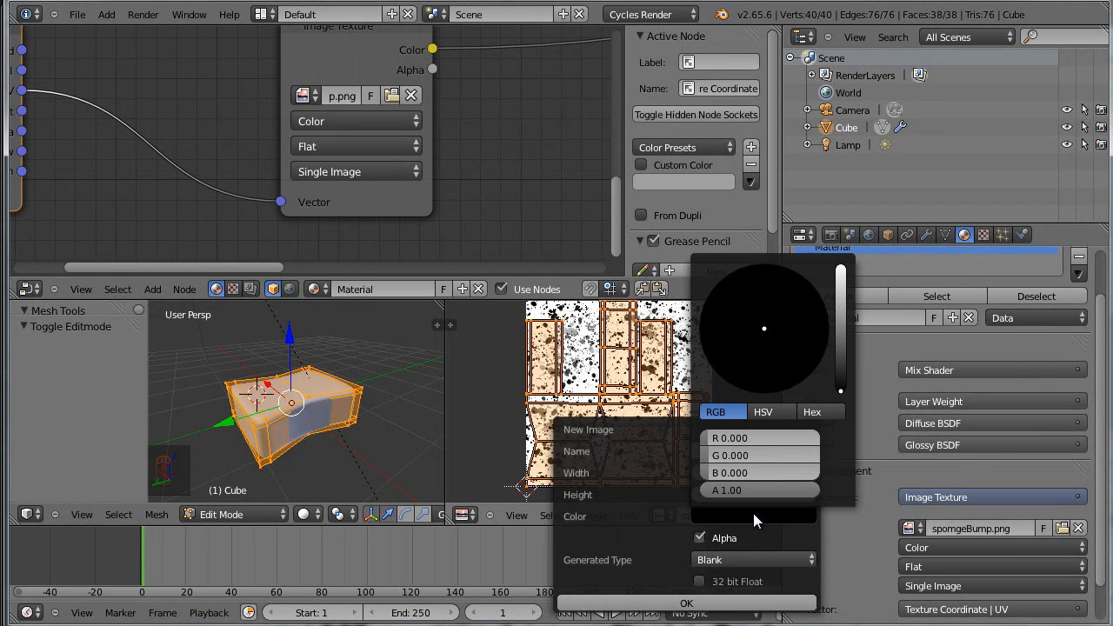
drag(838, 386, 840, 270)
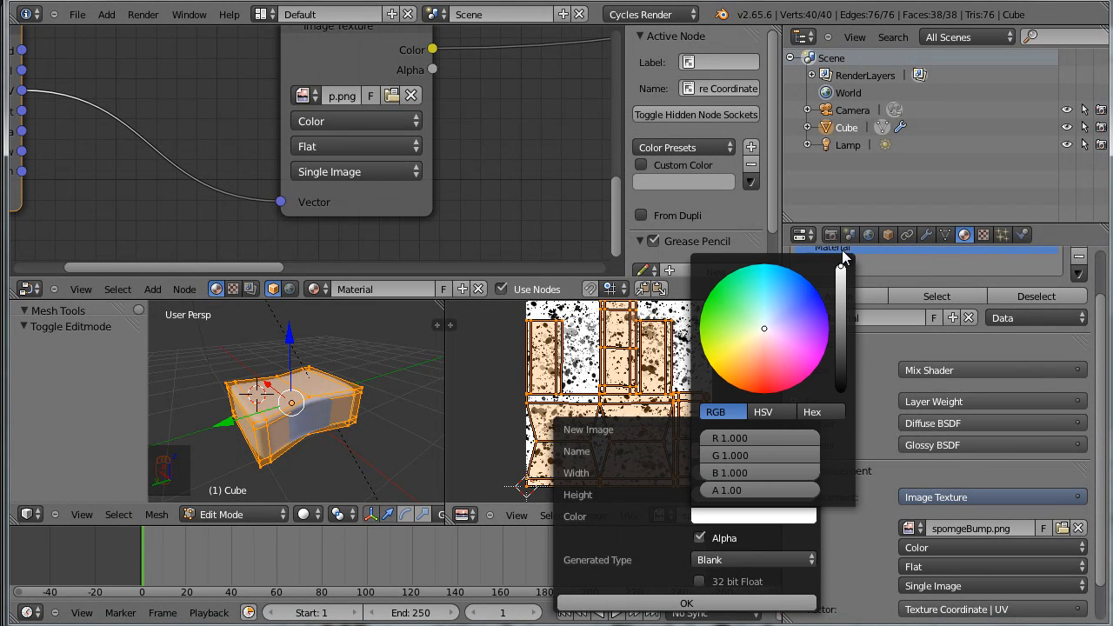
click(770, 602)
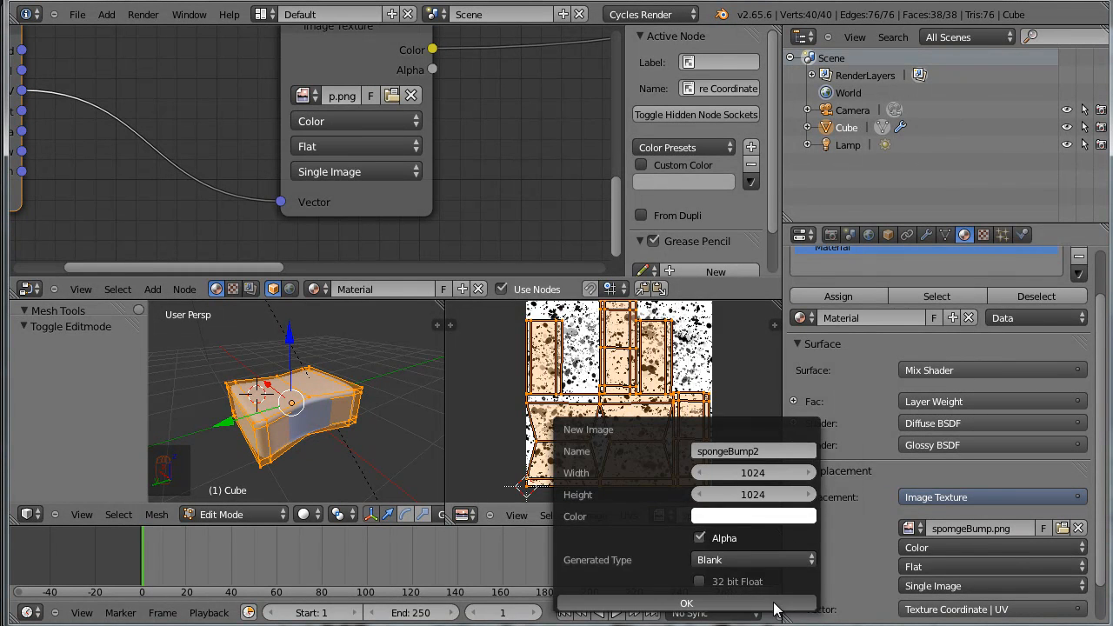
scroll(404, 429, up, 2)
scroll(557, 439, up, 2)
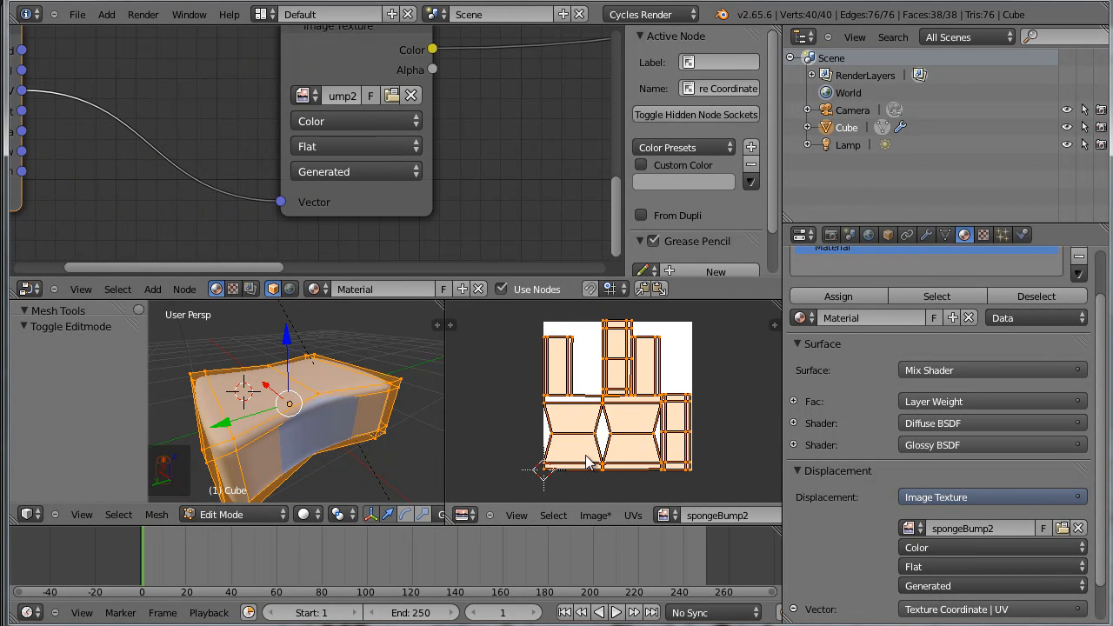
scroll(589, 466, up, 3)
scroll(612, 457, down, 2)
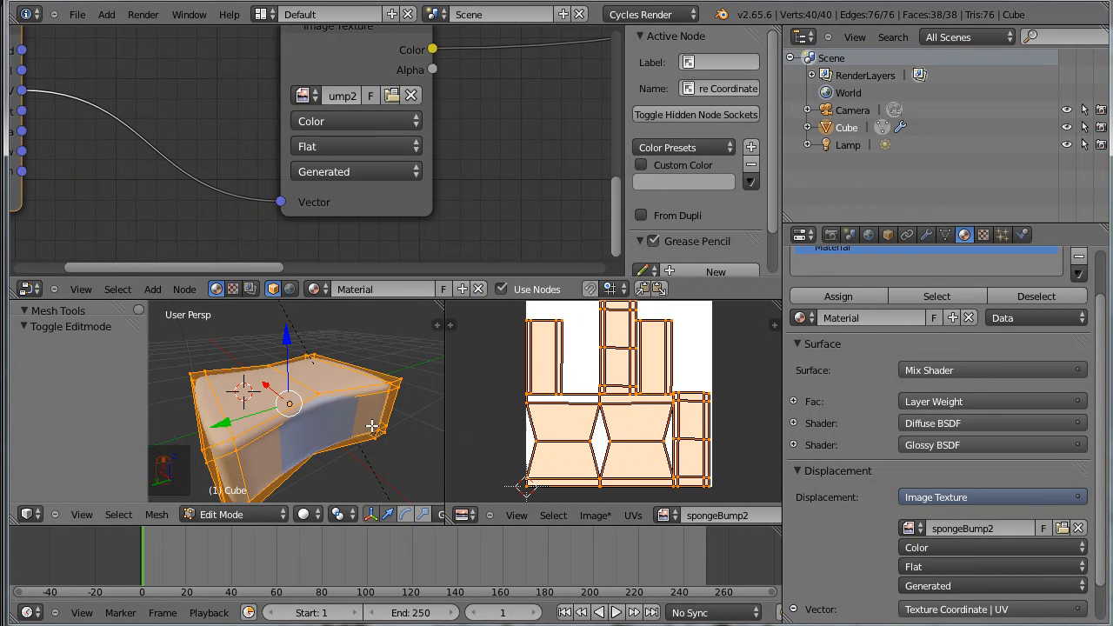
Take the sponge out of Edit Mode and put it in Texture Paint mode
key(Tab)
mouse_move(365, 418)
middle_down()
mouse_move(322, 415)
mouse_move(361, 378)
mouse_move(373, 426)
middle_up()
scroll(373, 427, up, 3)
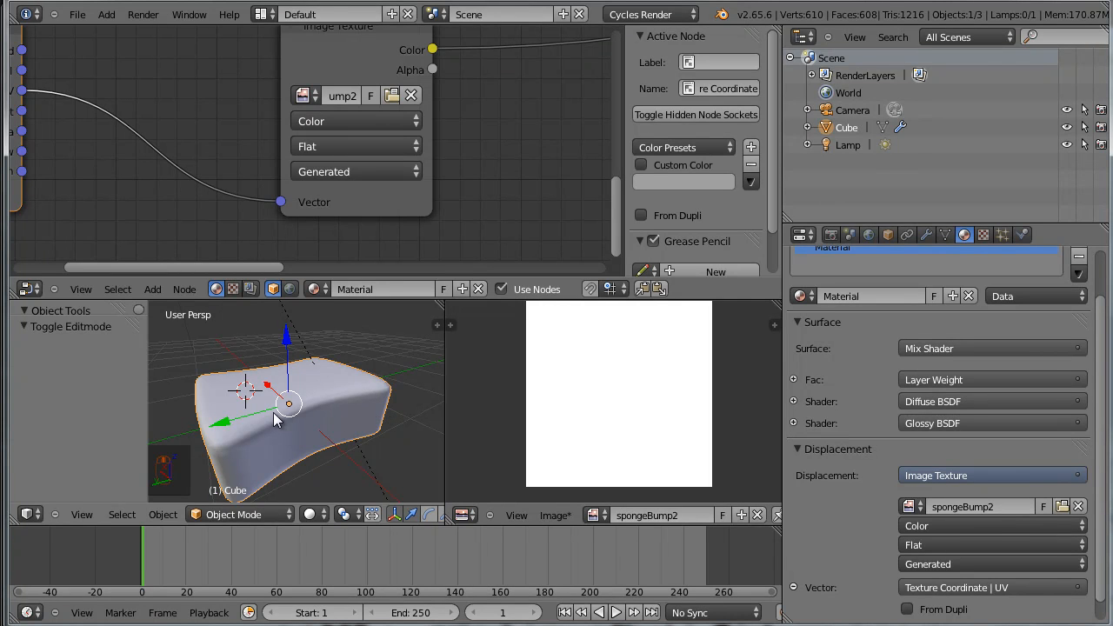
middle_drag(300, 424, 320, 405)
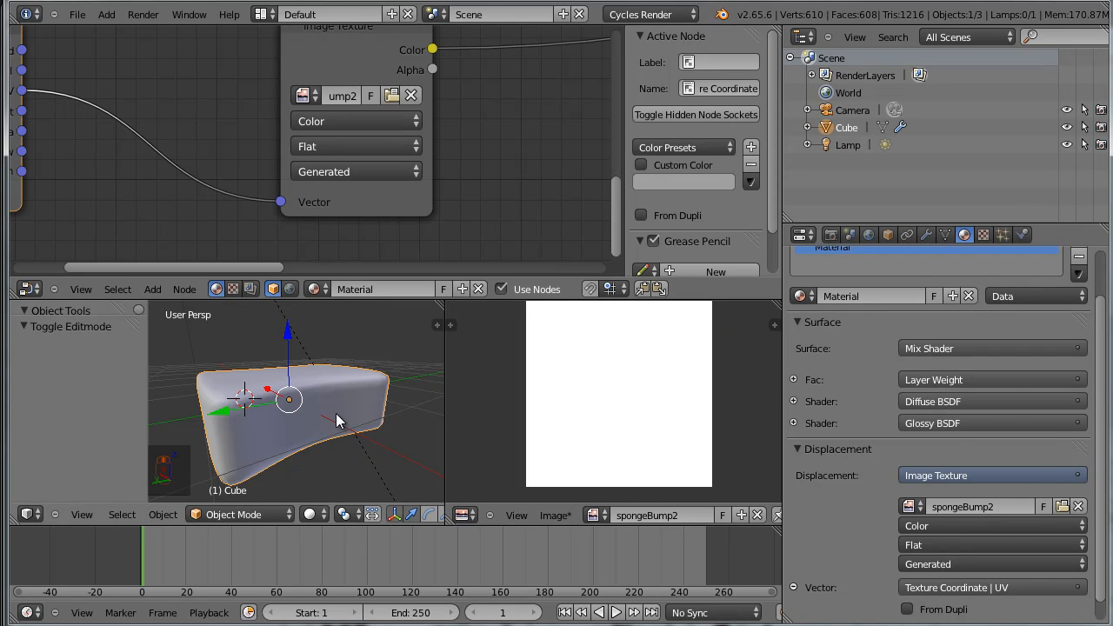
click(981, 234)
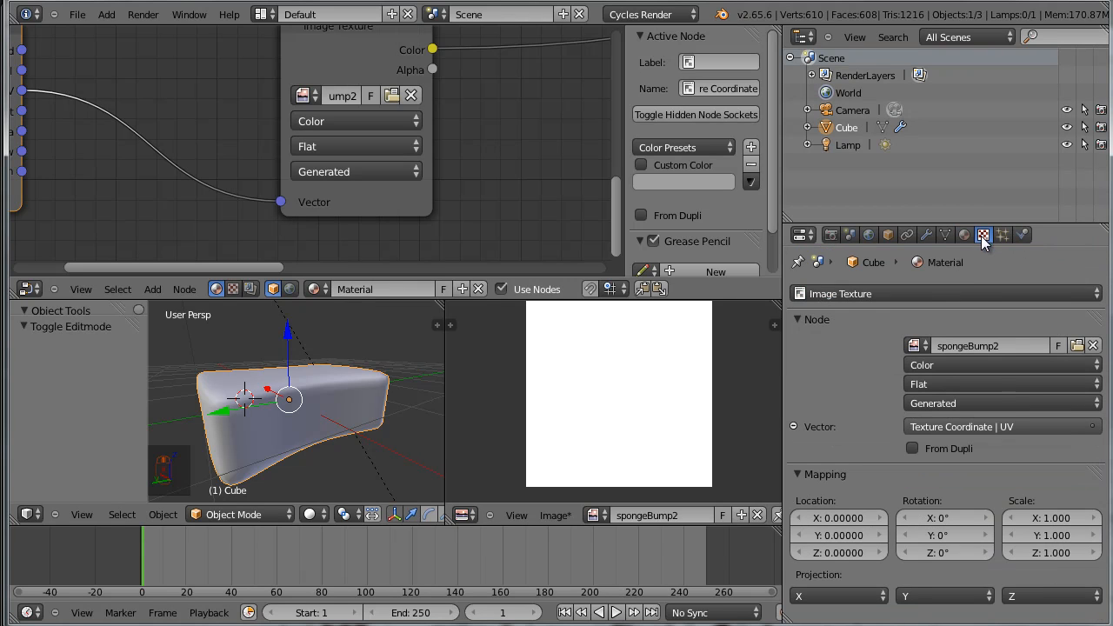
click(977, 293)
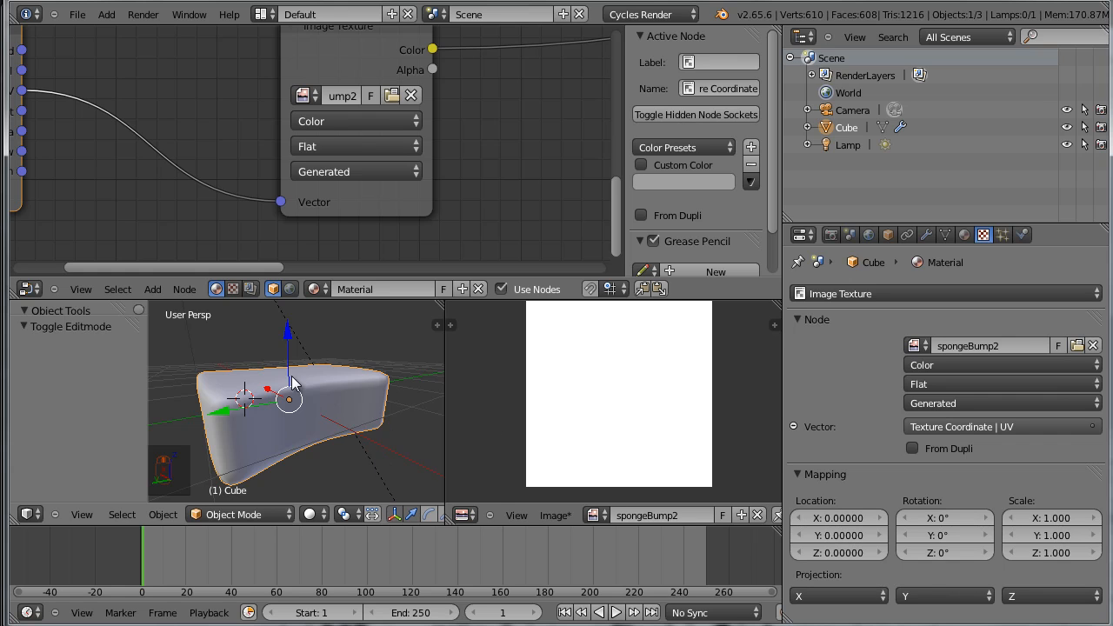
click(268, 517)
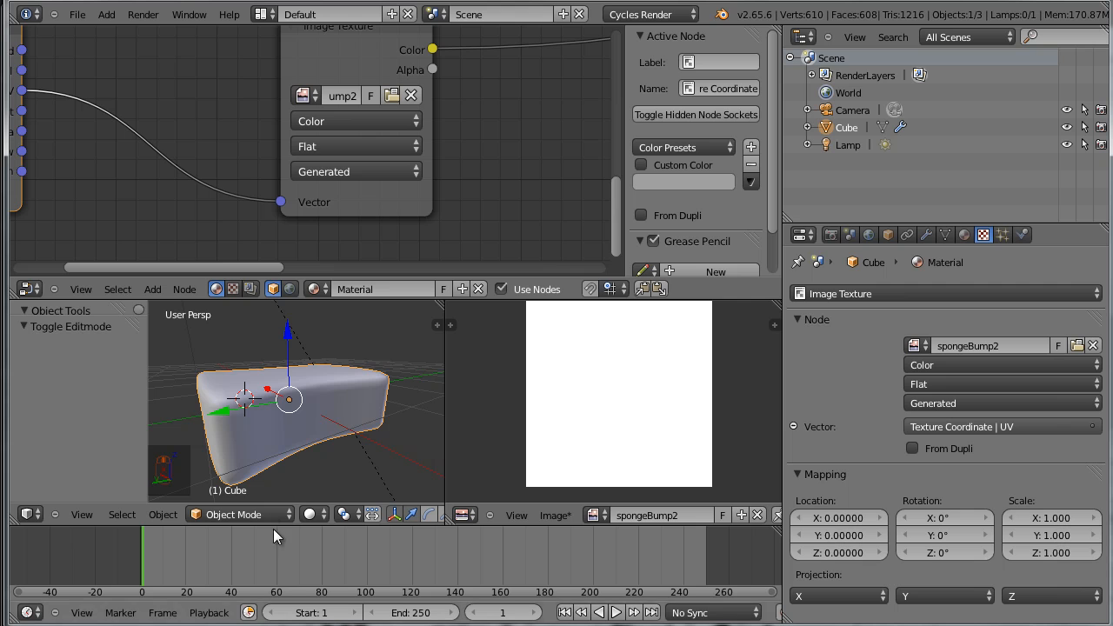
click(276, 515)
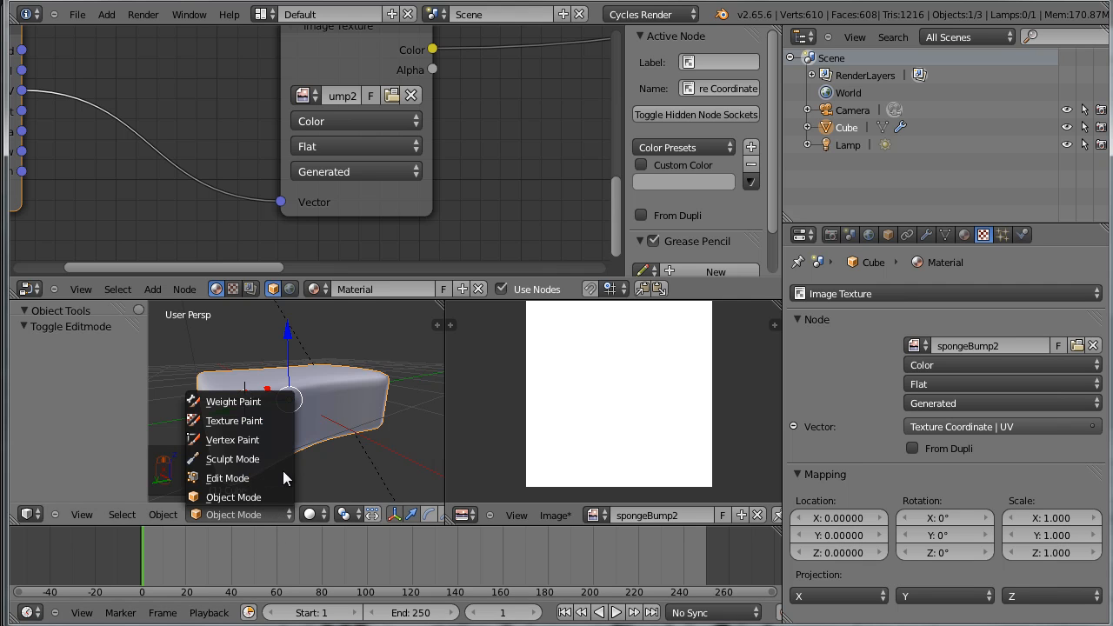
click(280, 424)
Give the TexDraw brush a new Image or Movie texture that uses spomgeBump.png
click(870, 293)
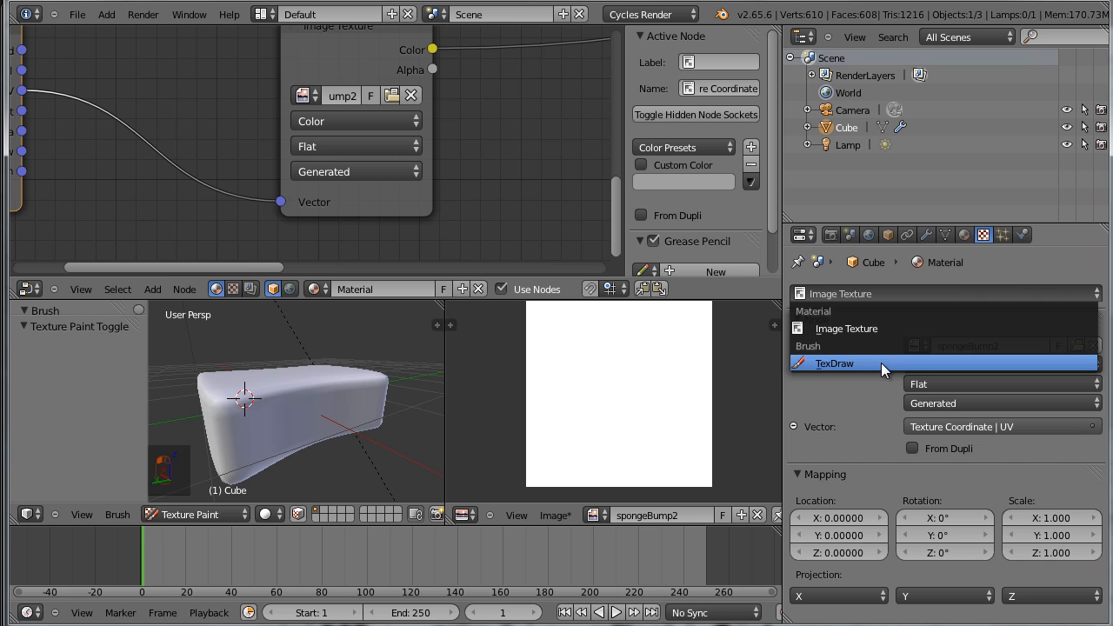
click(917, 293)
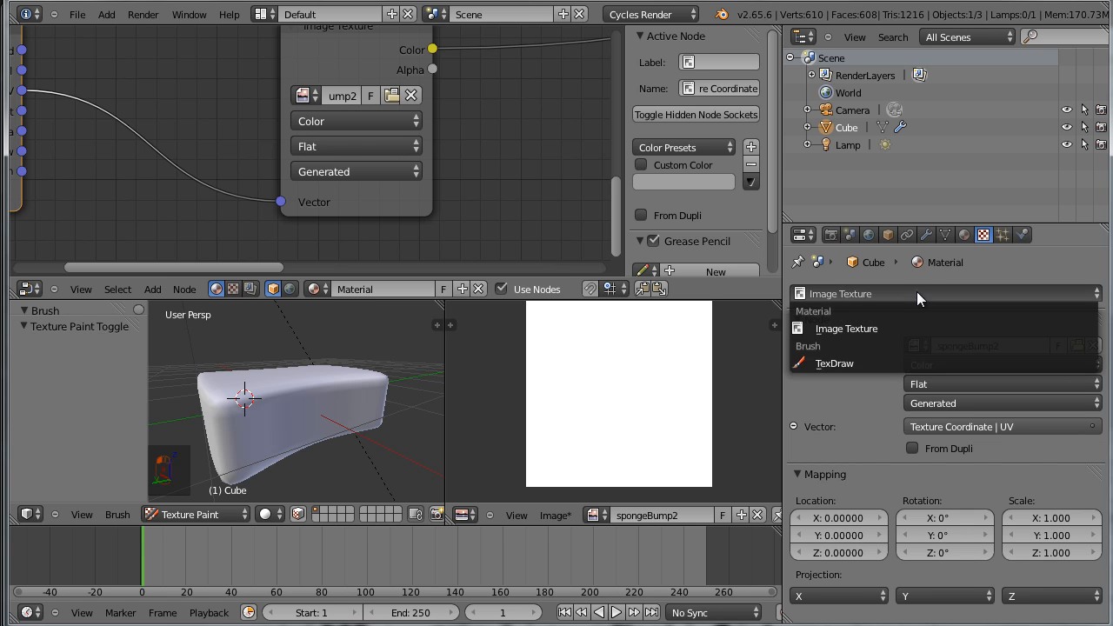
click(897, 364)
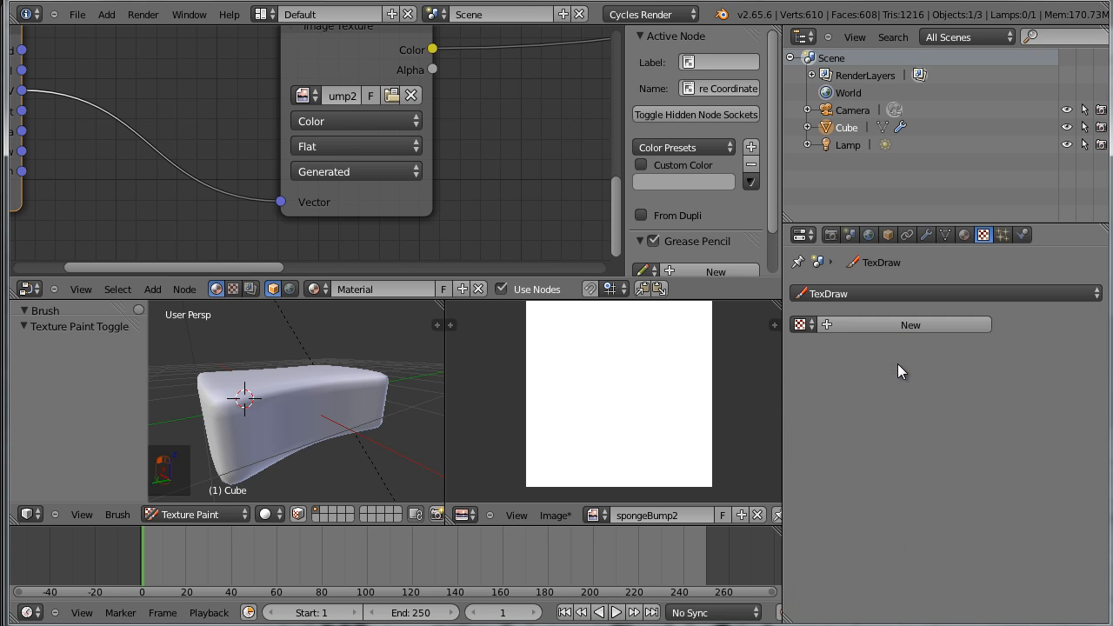
click(935, 326)
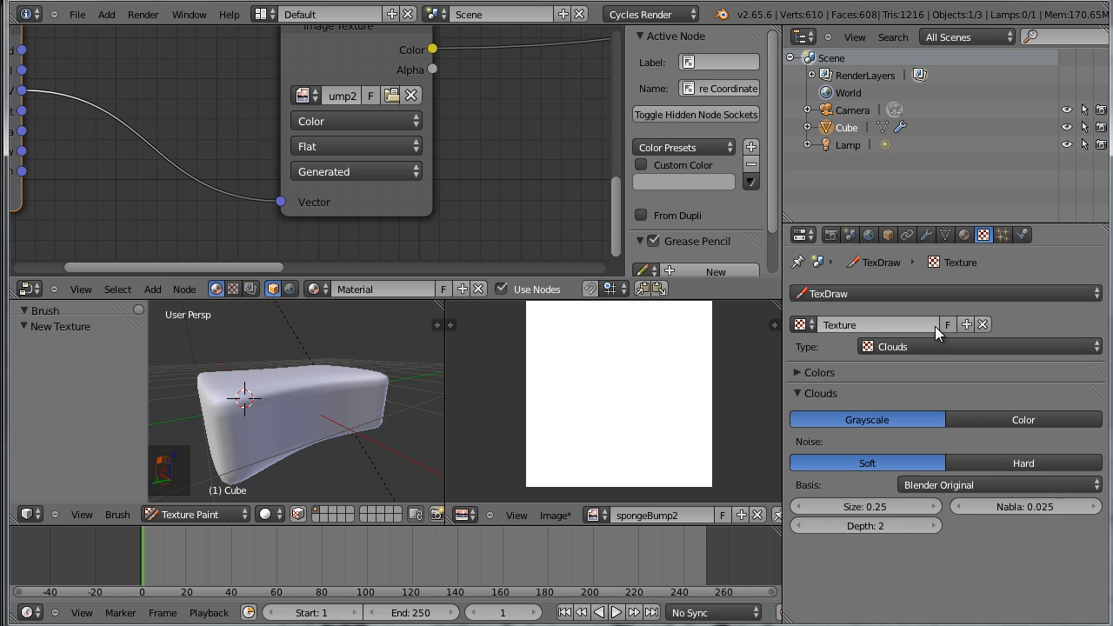
click(981, 345)
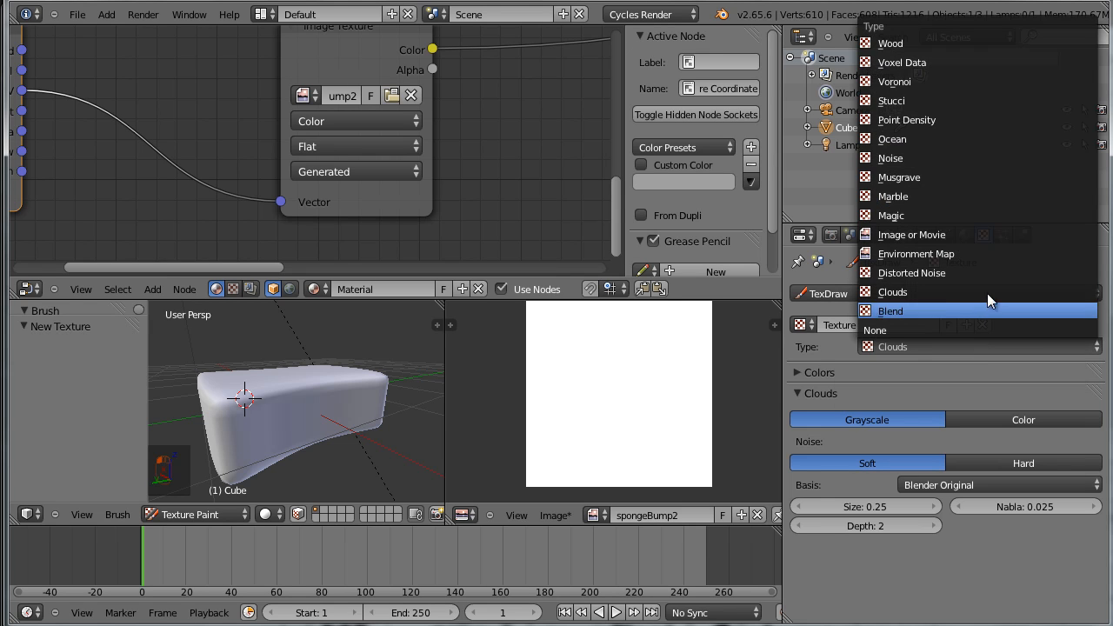
click(991, 237)
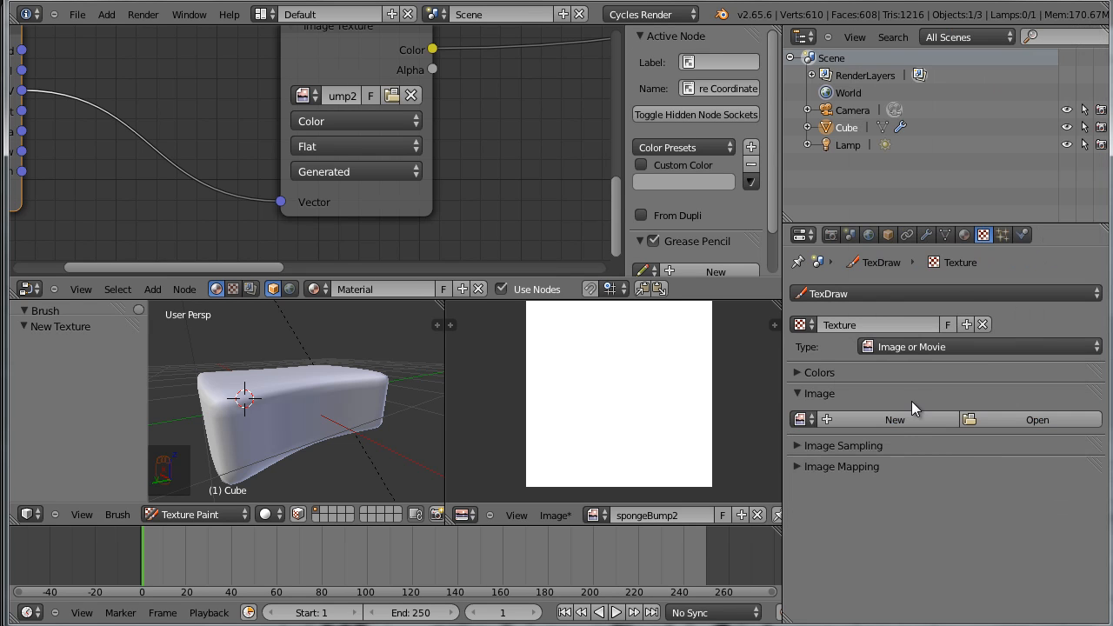
click(801, 420)
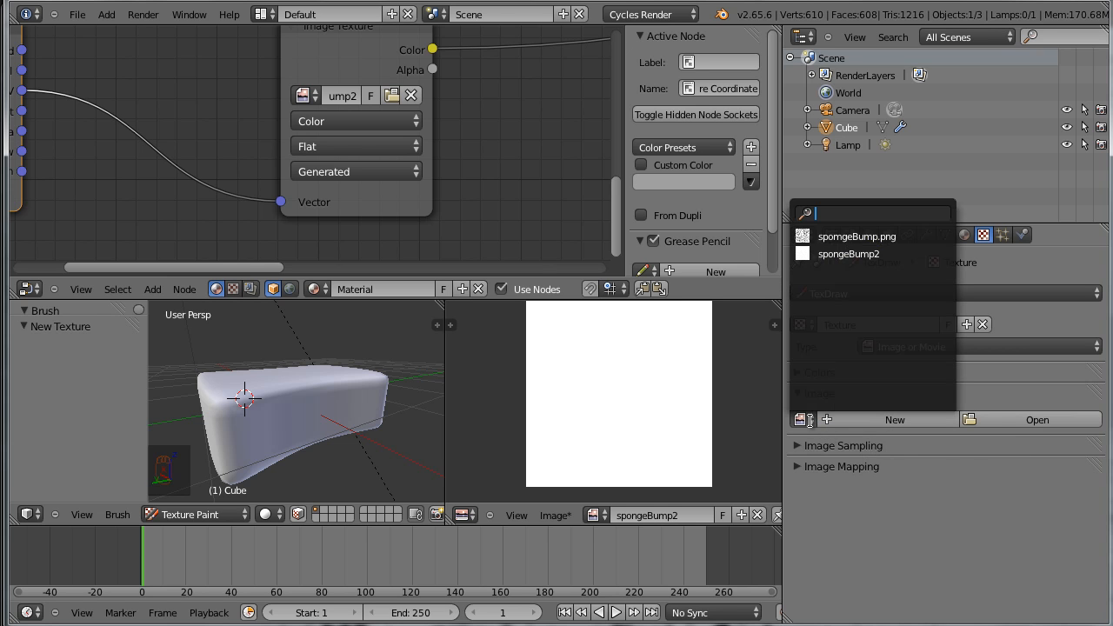
click(906, 237)
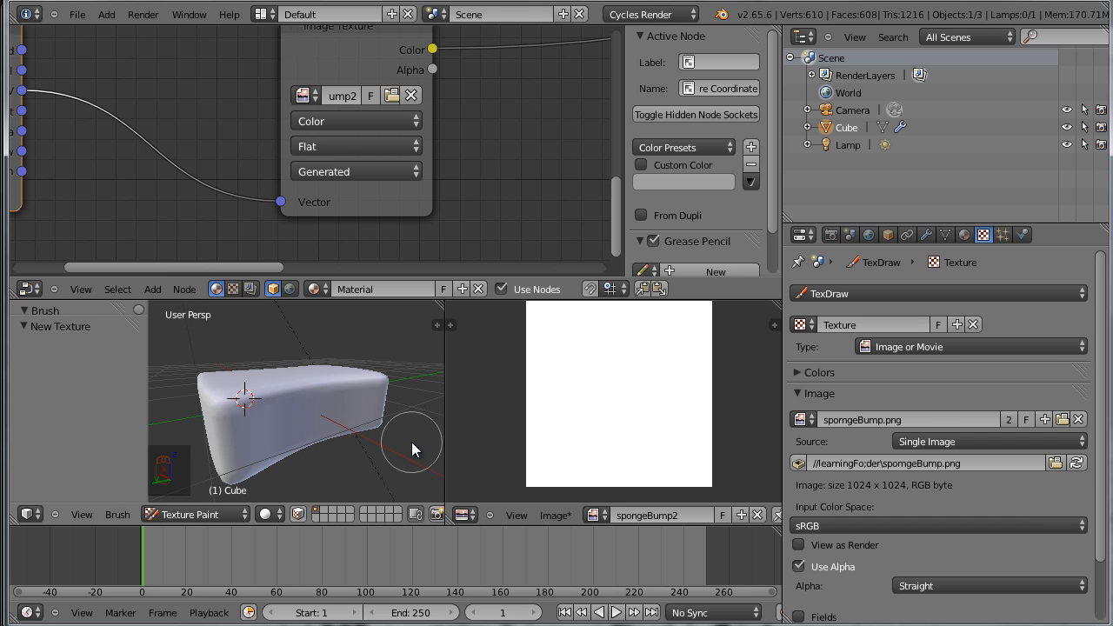
Enlarge the 3D view over the neighbouring editors and show the paint brush's texture settings
middle_drag(411, 442, 378, 457)
drag(405, 295, 527, 71)
scroll(548, 219, down, 4)
scroll(548, 221, up, 4)
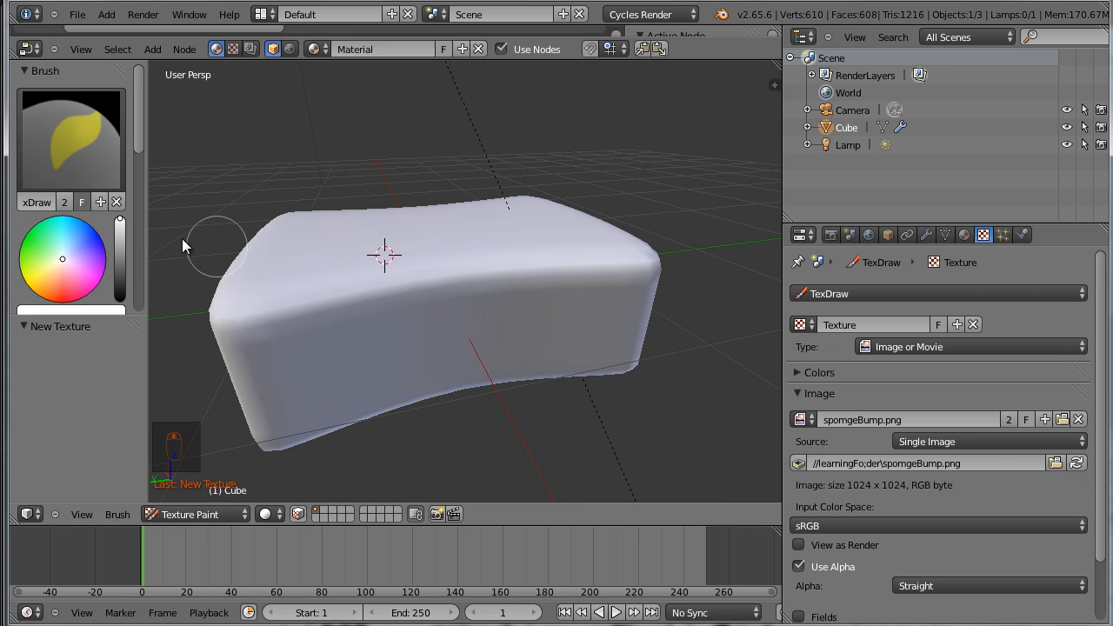
mouse_move(137, 139)
mouse_down()
mouse_move(140, 192)
mouse_move(160, 123)
mouse_move(158, 299)
mouse_move(159, 199)
mouse_move(140, 228)
mouse_up()
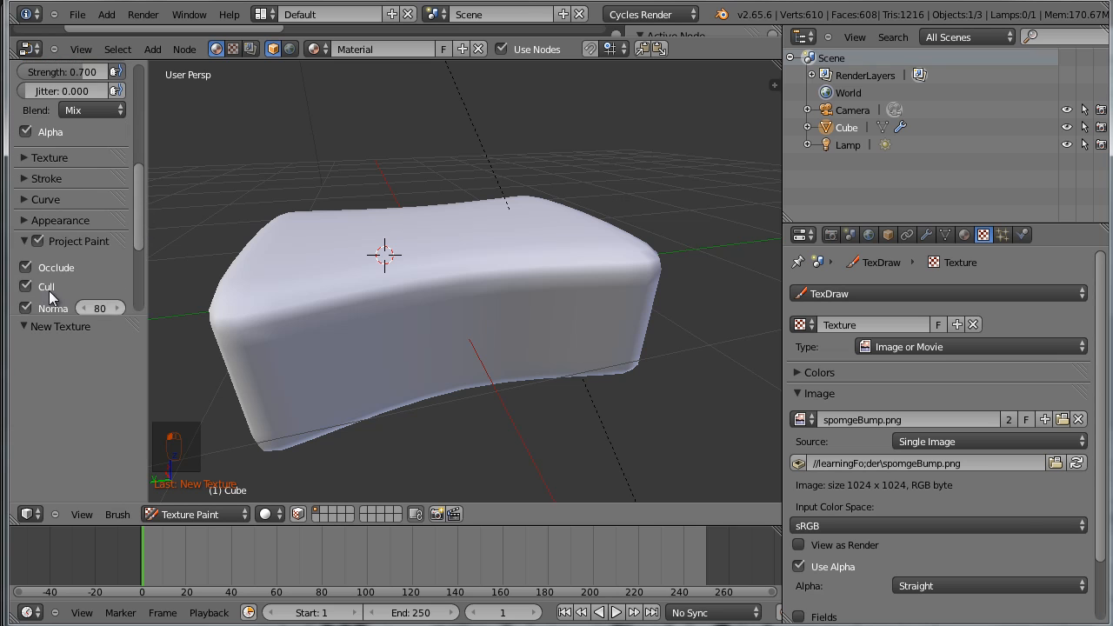
click(26, 157)
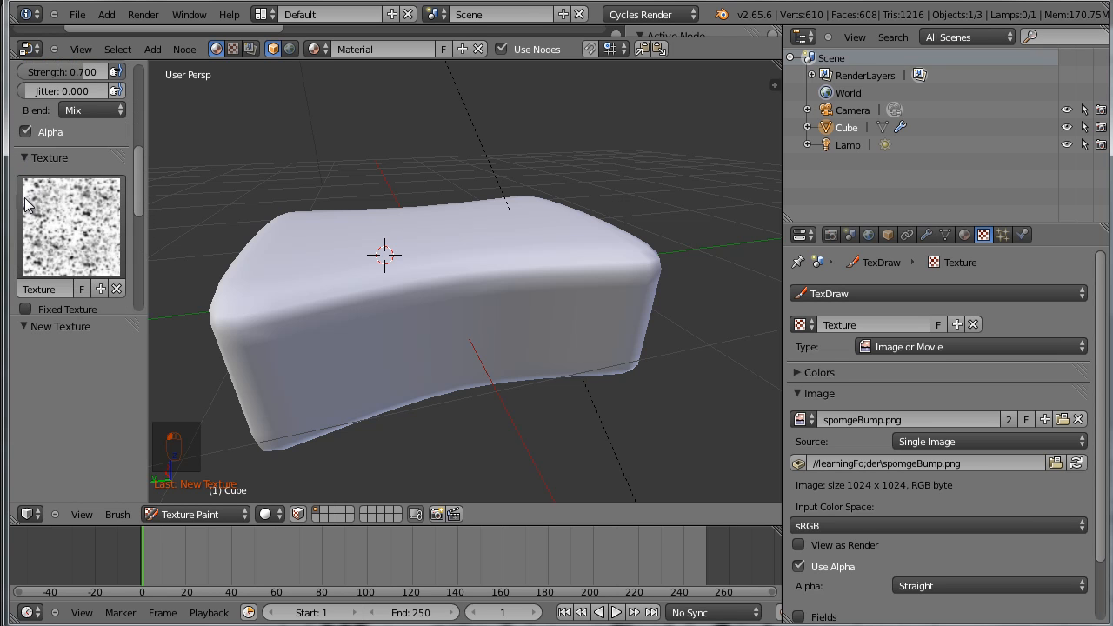
Unlink the texture from the TexDraw brush and assign the same existing texture to it again
click(117, 290)
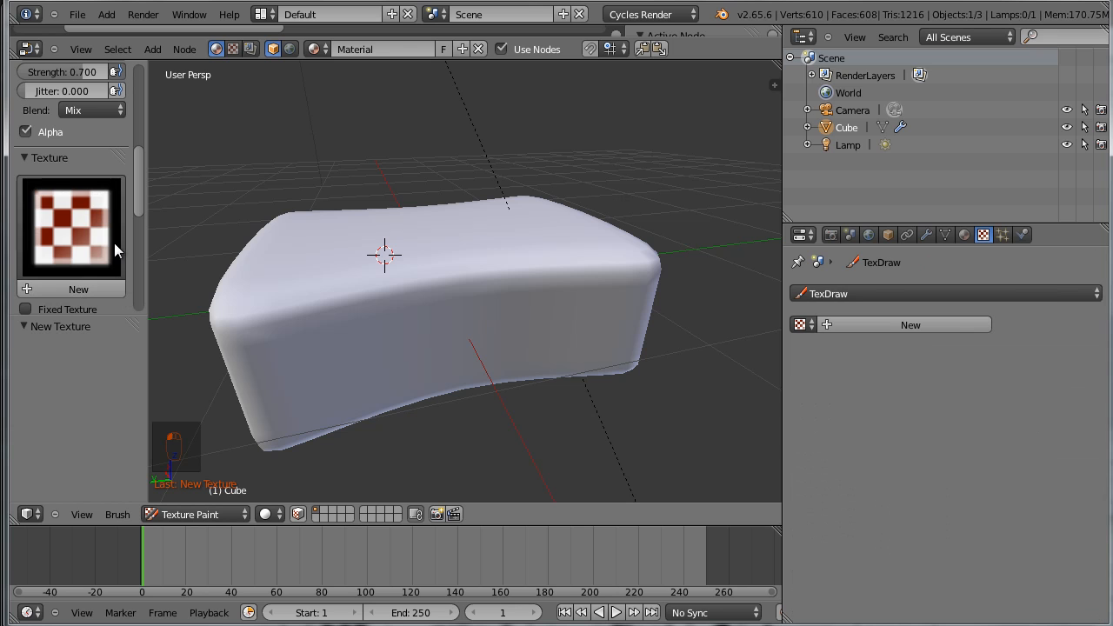
click(802, 324)
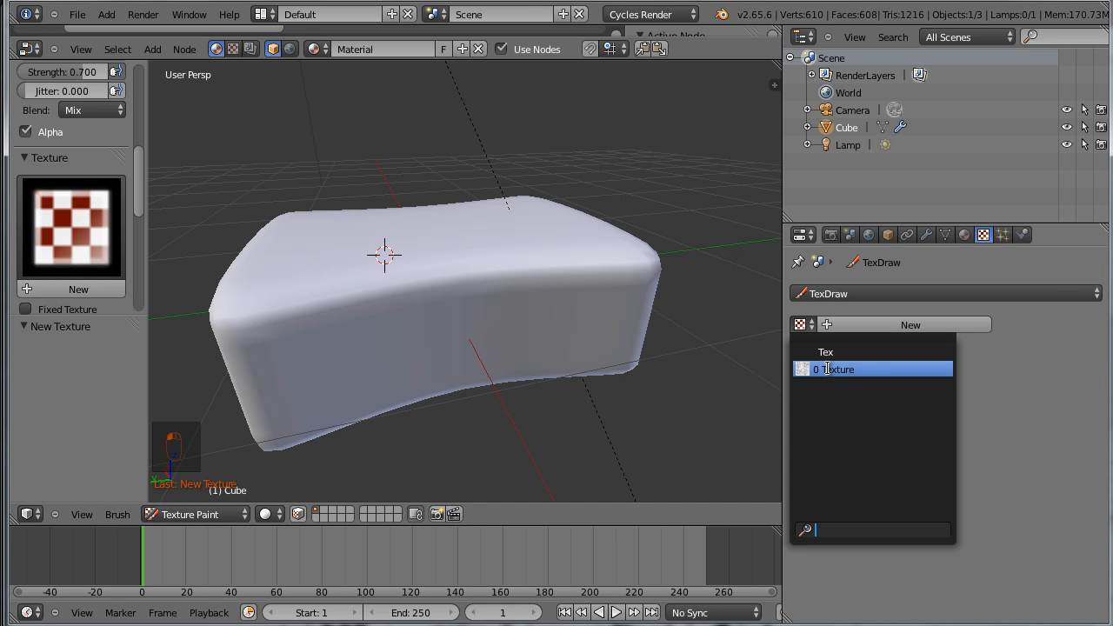
click(829, 369)
Set the TexDraw brush strength to 1.000
scroll(143, 189, up, 1)
scroll(143, 189, up, 3)
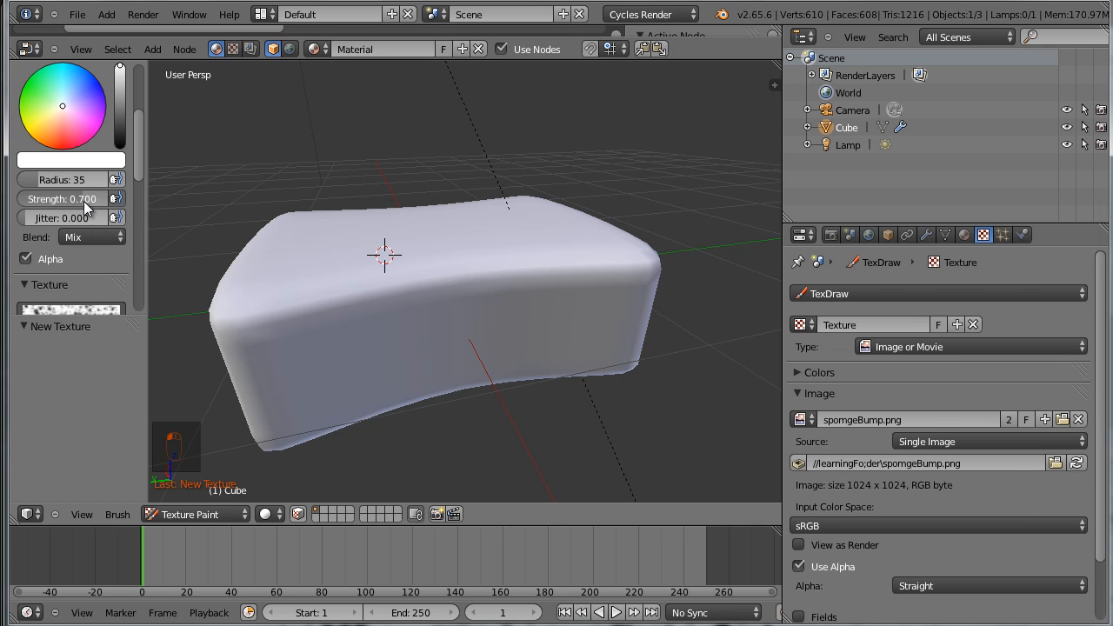
drag(105, 203, 122, 205)
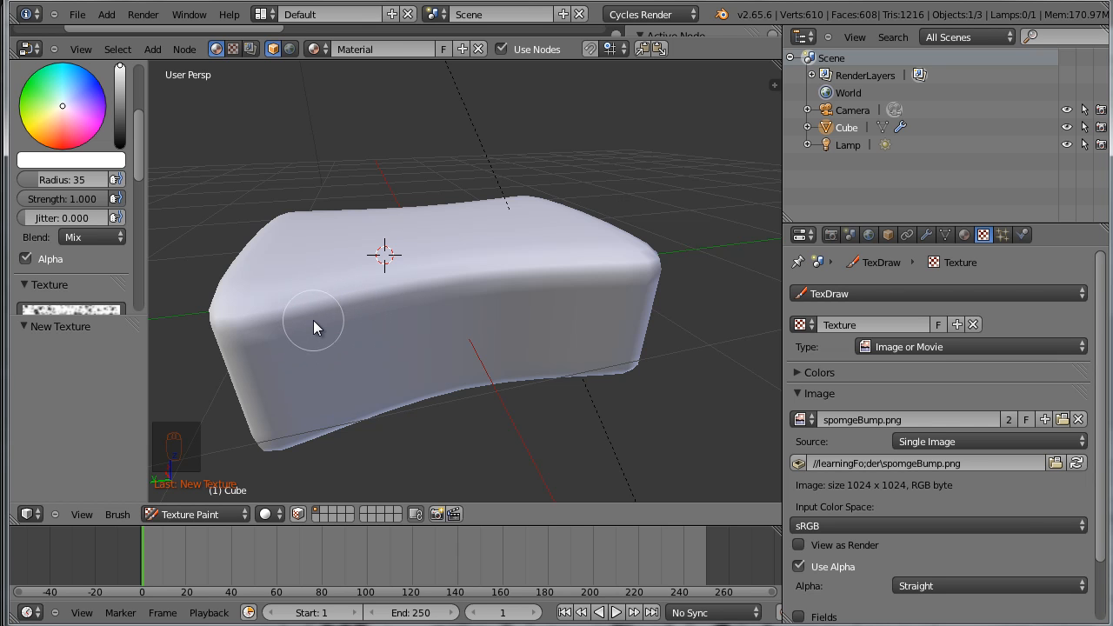
Set the brush radius to 123 and paint the speckled texture over the sponge's long side and adjoining top
key(f)
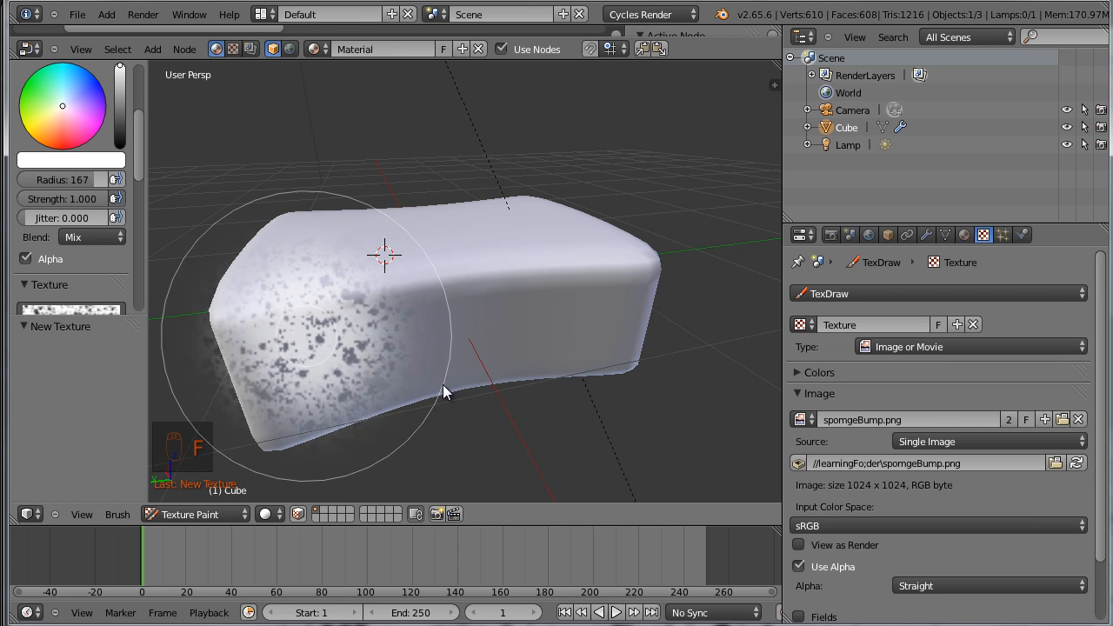
click(407, 372)
mouse_move(318, 336)
mouse_down()
mouse_move(344, 295)
mouse_move(389, 328)
mouse_move(537, 321)
mouse_move(519, 340)
mouse_move(548, 365)
mouse_up()
mouse_move(548, 365)
middle_down()
mouse_move(593, 392)
mouse_move(509, 408)
mouse_move(491, 426)
middle_up()
Check the painted sponge in Rendered viewport shading and return the 3D view to Solid shading
click(267, 514)
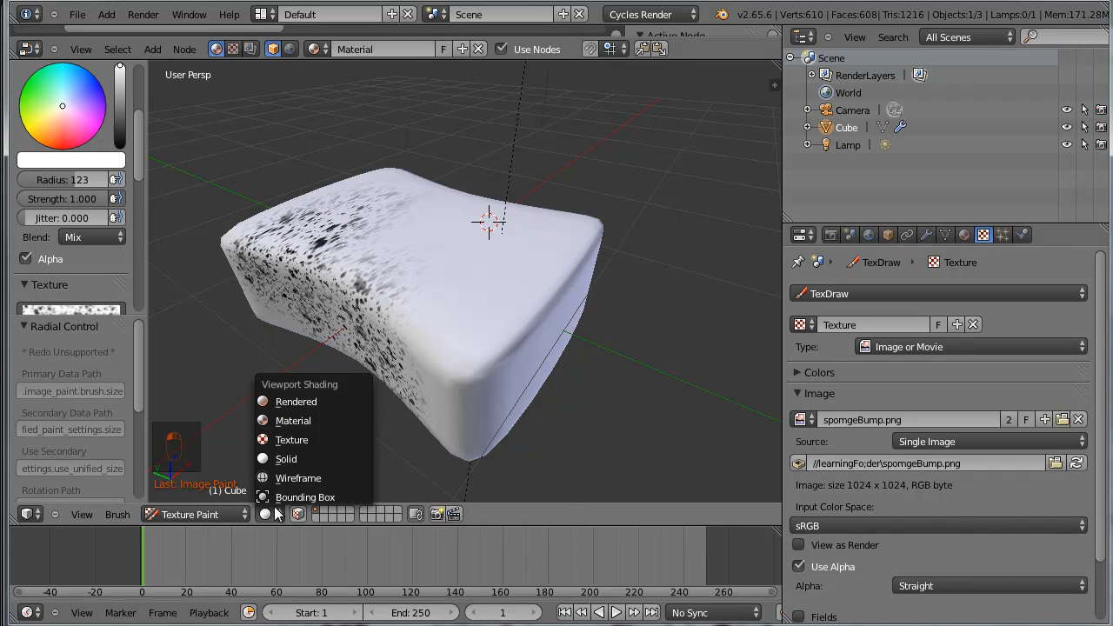
click(296, 402)
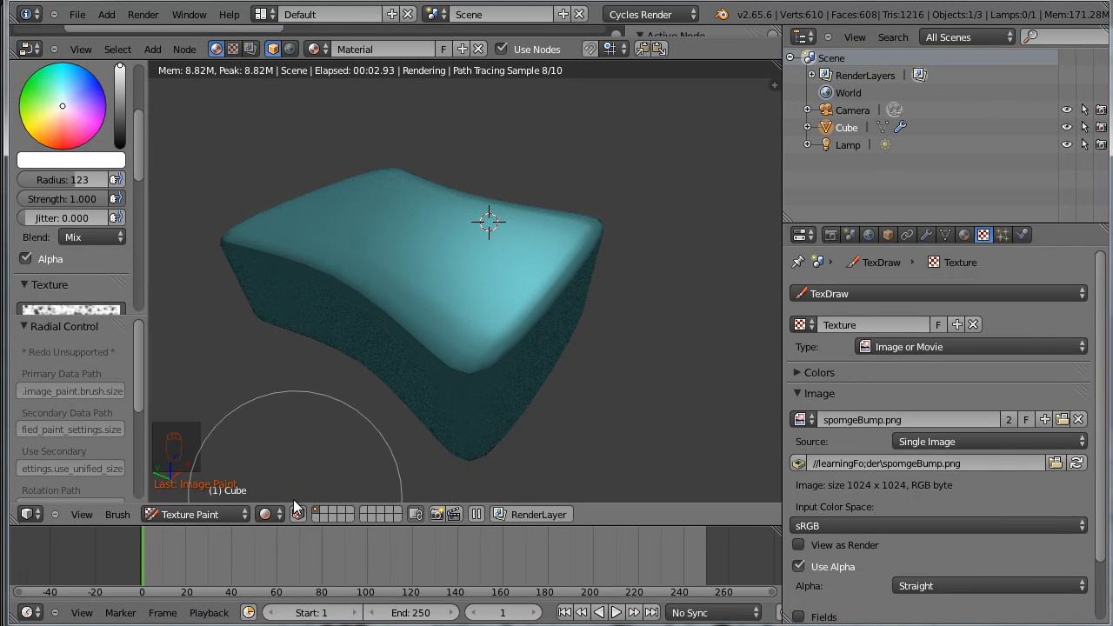
click(280, 516)
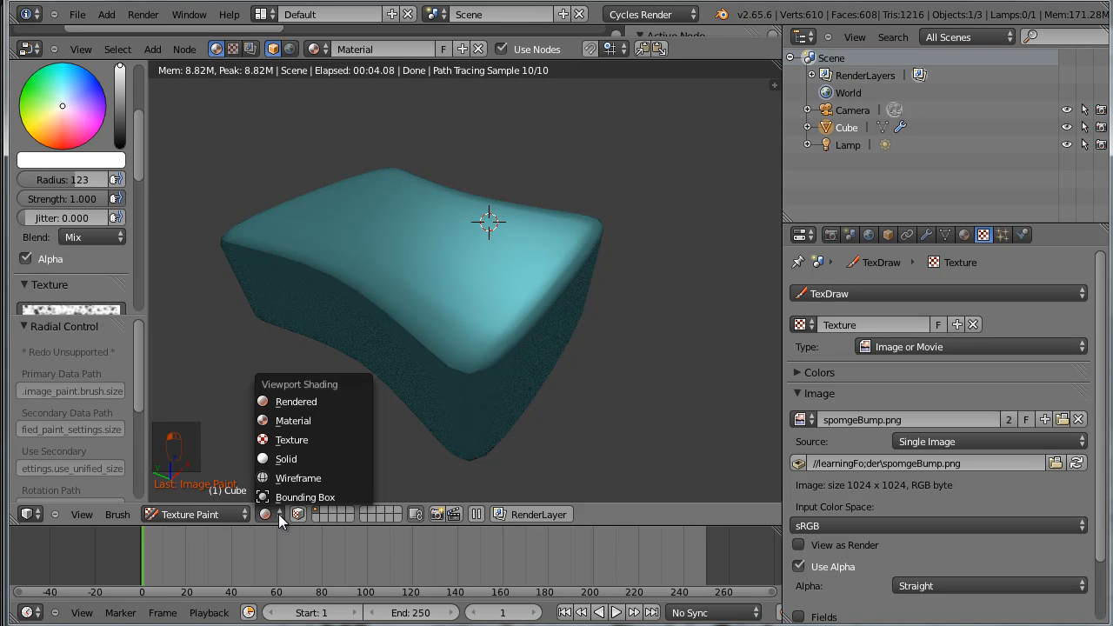
click(305, 459)
Paint more of the speckled texture over the sponge's sides and top from several viewing angles
mouse_move(318, 421)
middle_down()
mouse_move(381, 432)
mouse_move(448, 407)
mouse_move(425, 353)
middle_up()
mouse_move(329, 349)
mouse_down()
mouse_move(609, 280)
mouse_move(594, 303)
mouse_up()
mouse_move(594, 302)
middle_down()
mouse_move(513, 318)
mouse_move(494, 244)
mouse_move(510, 214)
middle_up()
mouse_move(509, 214)
mouse_down()
mouse_move(314, 228)
mouse_move(256, 210)
mouse_up()
mouse_move(273, 225)
middle_down()
mouse_move(415, 301)
mouse_move(412, 313)
middle_up()
mouse_move(478, 287)
mouse_down()
mouse_move(556, 238)
mouse_move(550, 209)
mouse_up()
mouse_move(550, 208)
middle_down()
mouse_move(481, 300)
mouse_move(472, 342)
middle_up()
drag(472, 343, 378, 377)
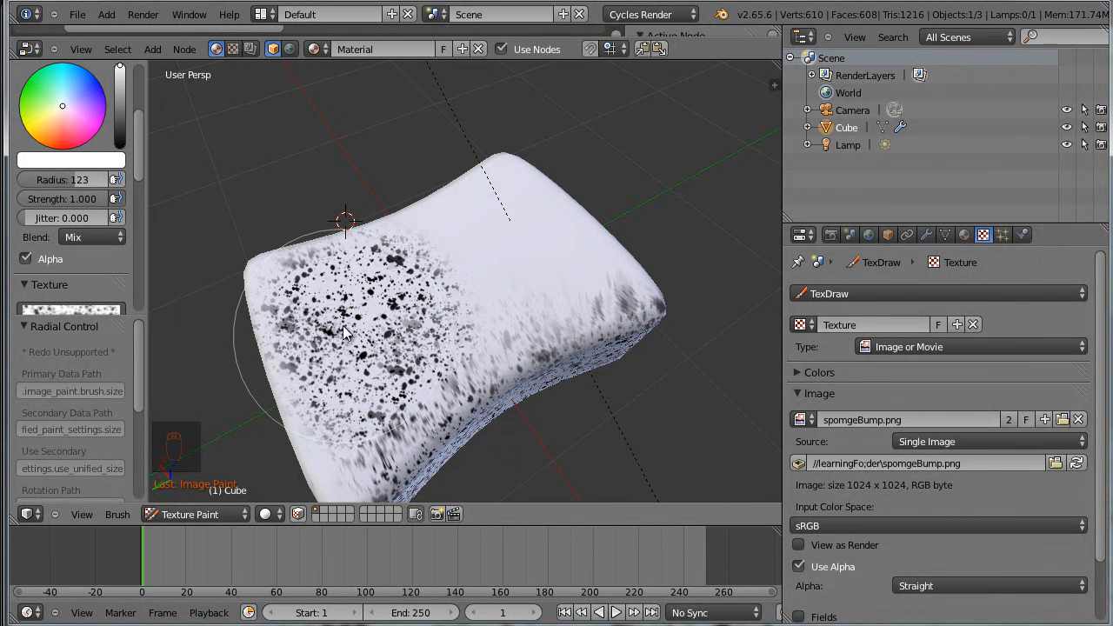
Reduce the brush radius to 55 and paint finer speckles on the middle of the sponge's top
key(f)
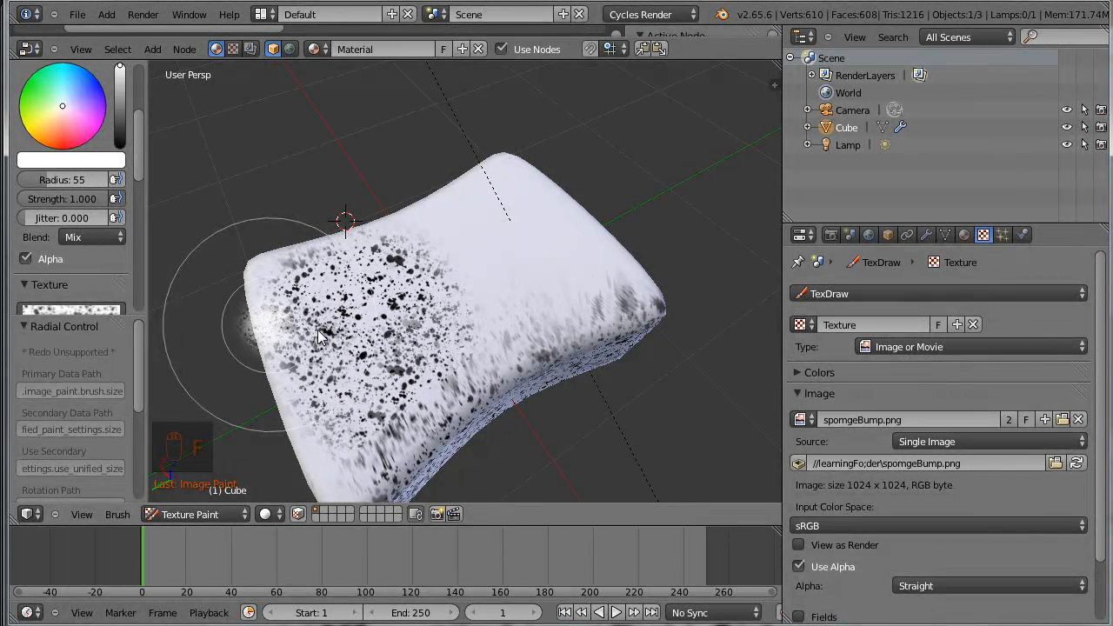
click(318, 338)
drag(471, 289, 452, 314)
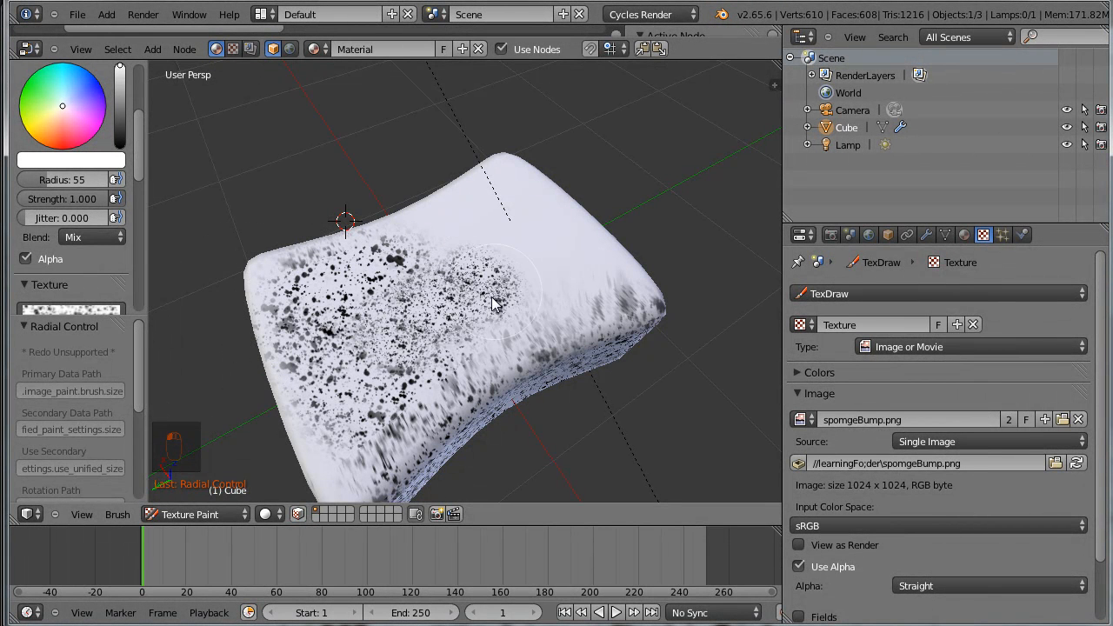
scroll(516, 338, up, 3)
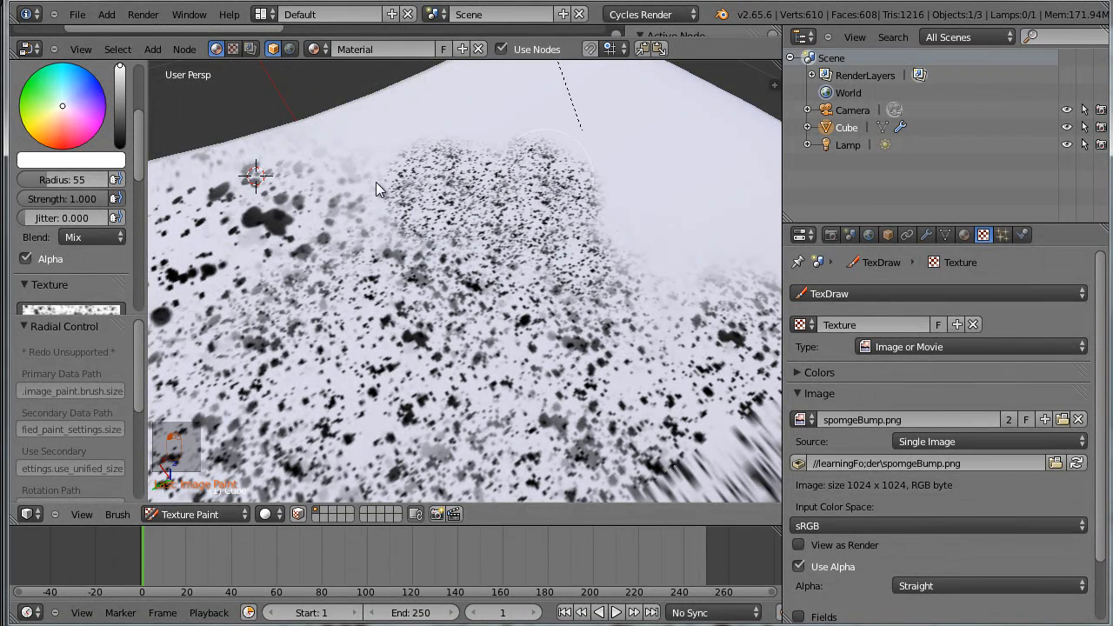
Paint fine speckles over the remaining bare areas of the sponge's top, out to its edges and corners
drag(302, 193, 389, 126)
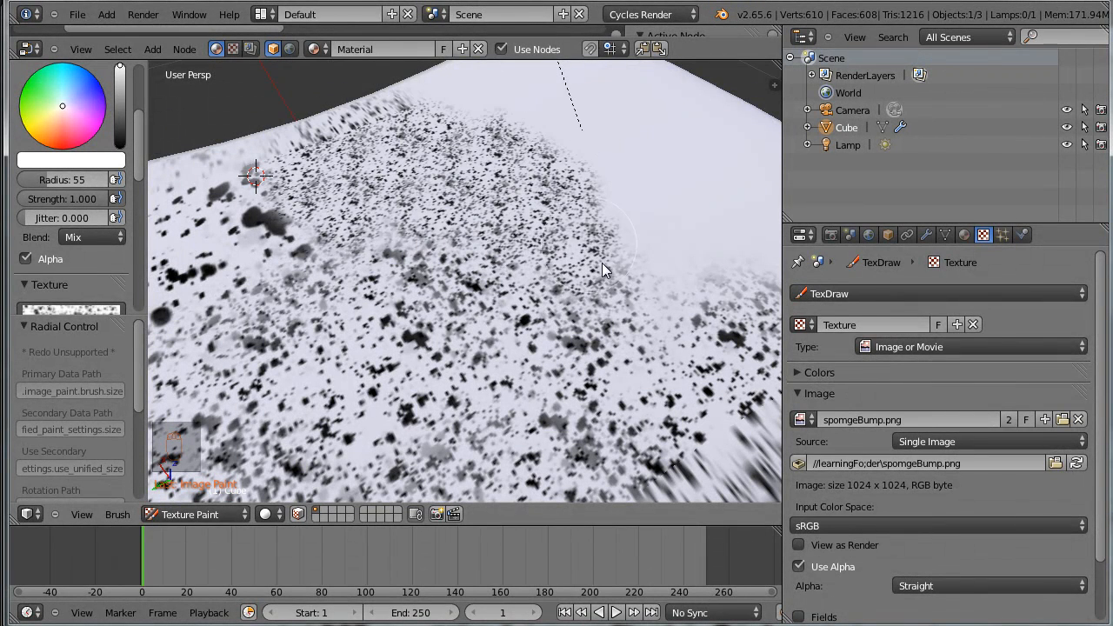
scroll(607, 269, down, 5)
mouse_move(539, 262)
mouse_down()
mouse_move(382, 243)
mouse_move(487, 196)
mouse_move(597, 259)
mouse_up()
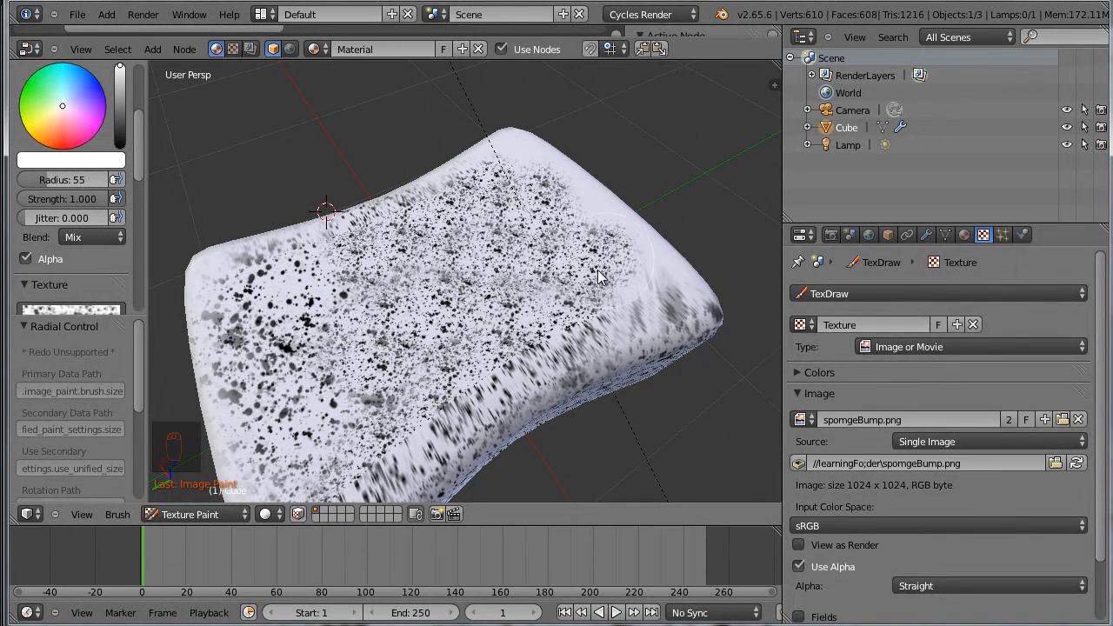
mouse_move(526, 304)
middle_down()
mouse_move(709, 336)
mouse_move(511, 334)
mouse_move(472, 316)
mouse_move(575, 306)
mouse_move(502, 425)
middle_up()
mouse_move(501, 425)
mouse_down()
mouse_move(512, 417)
mouse_move(289, 300)
mouse_move(209, 273)
mouse_up()
mouse_move(203, 272)
middle_down()
mouse_move(502, 418)
mouse_move(318, 398)
middle_up()
mouse_move(309, 241)
mouse_down()
mouse_move(279, 150)
mouse_move(469, 335)
mouse_move(374, 417)
mouse_move(470, 385)
mouse_up()
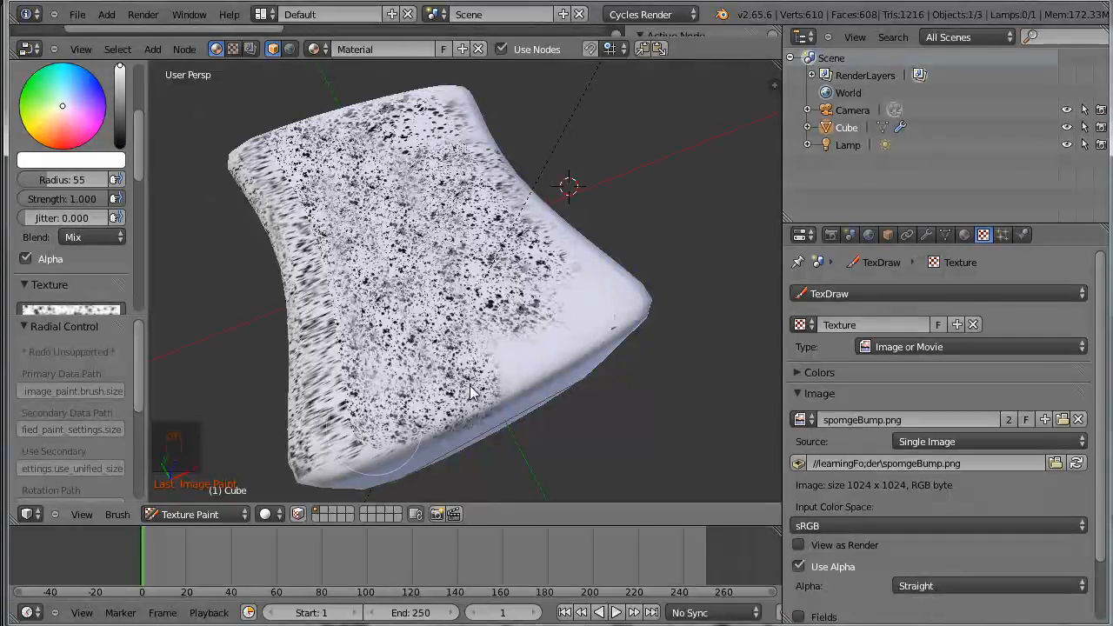
mouse_move(551, 338)
middle_down()
mouse_move(551, 415)
mouse_move(568, 410)
middle_up()
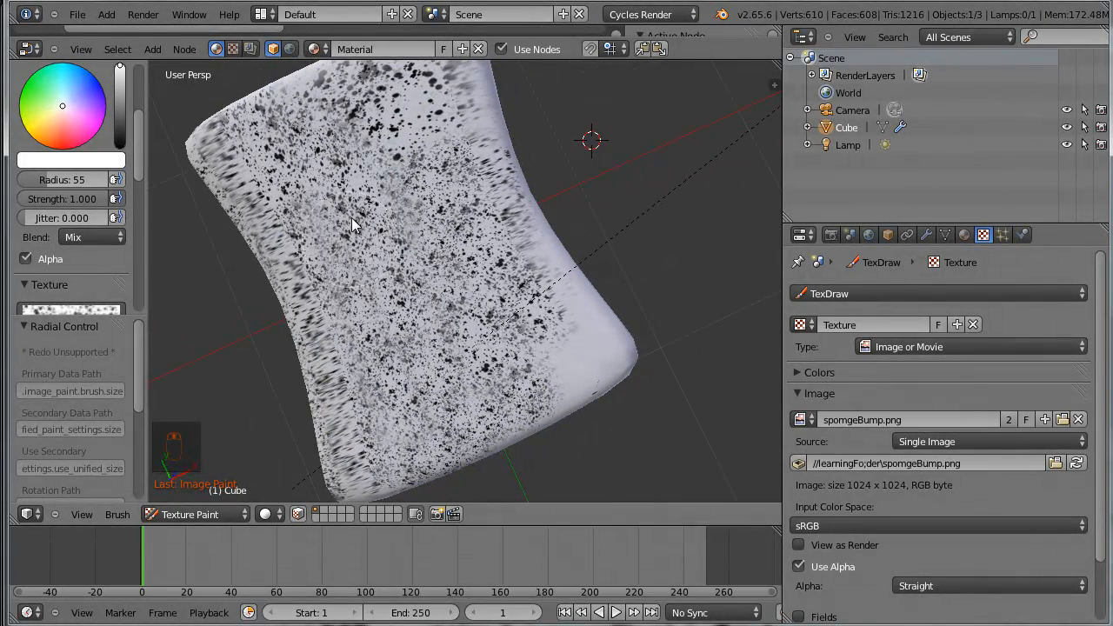
Paint a band of fine speckles along the sponge's bare long side
mouse_move(362, 241)
mouse_down()
mouse_move(375, 220)
mouse_move(391, 269)
mouse_move(434, 287)
mouse_up()
mouse_move(433, 287)
middle_down()
mouse_move(472, 278)
mouse_move(399, 165)
mouse_move(476, 276)
middle_up()
drag(477, 277, 396, 294)
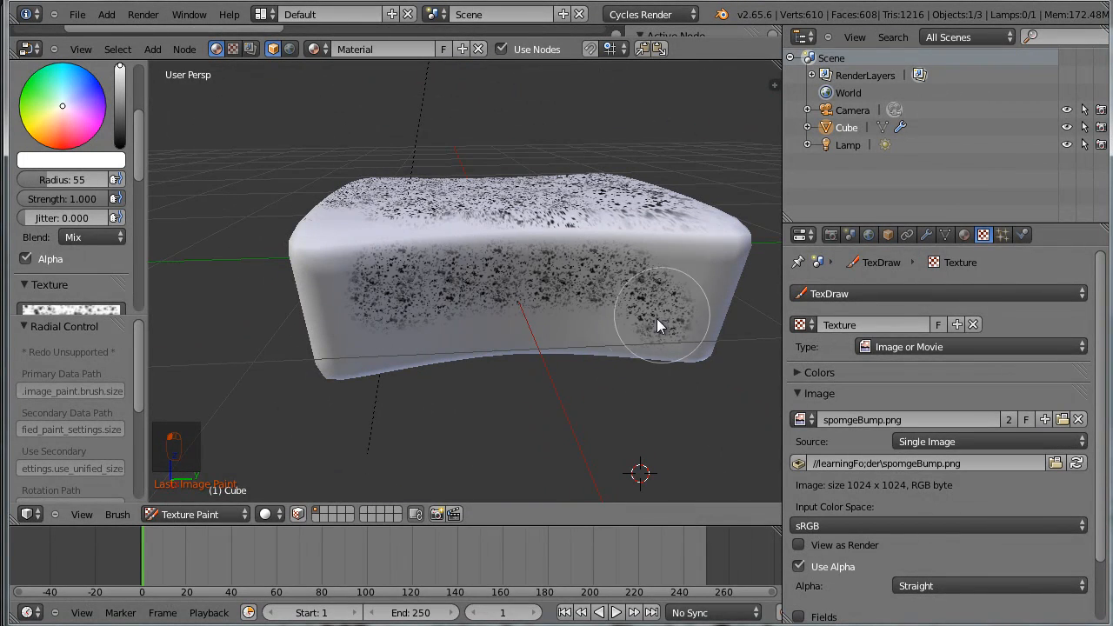
Set the brush radius to 133 and paint coarser speckles over the long side and its adjoining edges
key(f)
click(660, 283)
drag(660, 283, 544, 334)
mouse_move(544, 334)
middle_down()
mouse_move(464, 409)
mouse_move(349, 281)
middle_up()
drag(350, 281, 359, 318)
middle_drag(358, 317, 481, 263)
drag(427, 351, 427, 405)
mouse_move(427, 405)
middle_down()
mouse_move(487, 409)
mouse_move(490, 370)
middle_up()
drag(477, 314, 458, 317)
middle_drag(399, 375, 509, 331)
drag(558, 282, 552, 290)
mouse_move(460, 354)
mouse_down()
mouse_move(409, 329)
mouse_move(478, 259)
mouse_move(323, 304)
mouse_up()
mouse_move(323, 304)
middle_down()
mouse_move(422, 355)
mouse_move(529, 319)
middle_up()
drag(530, 319, 583, 367)
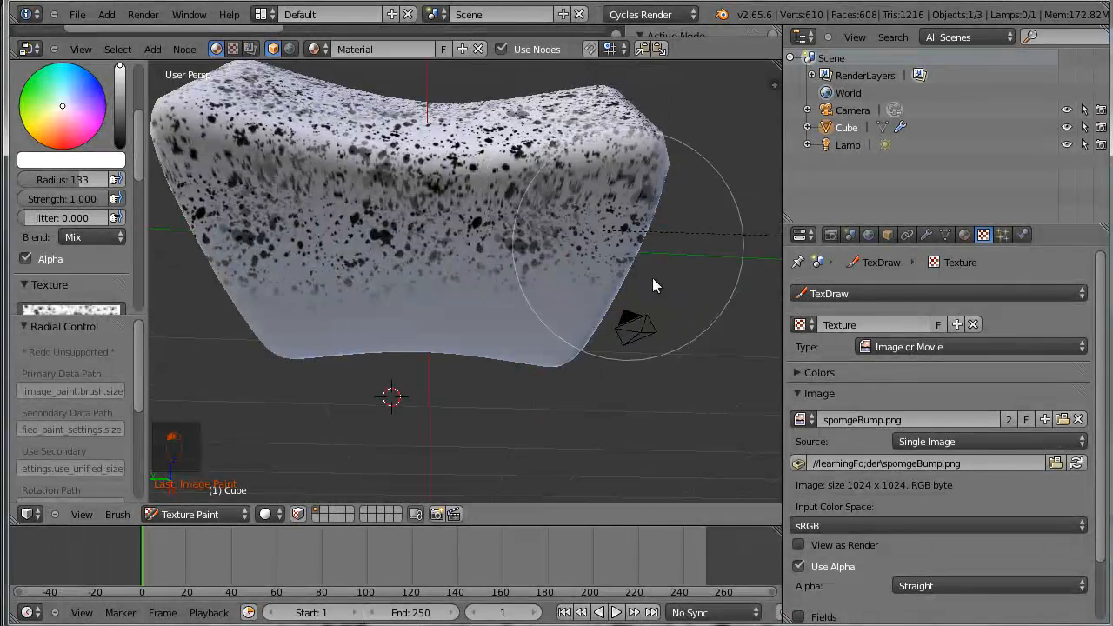
Paint the speckled texture over the sponge's short end and the remaining bare surfaces from several angles
middle_drag(652, 278, 574, 229)
mouse_move(574, 230)
mouse_down()
mouse_move(509, 297)
mouse_move(265, 300)
mouse_up()
mouse_move(265, 300)
middle_down()
mouse_move(448, 287)
mouse_move(483, 393)
middle_up()
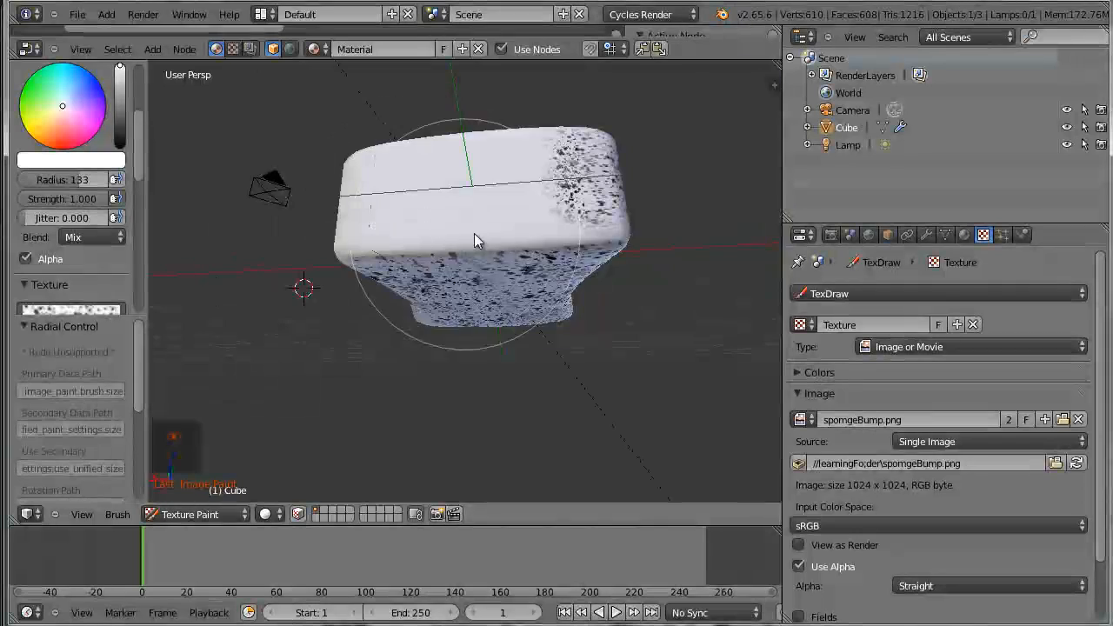
drag(474, 241, 484, 259)
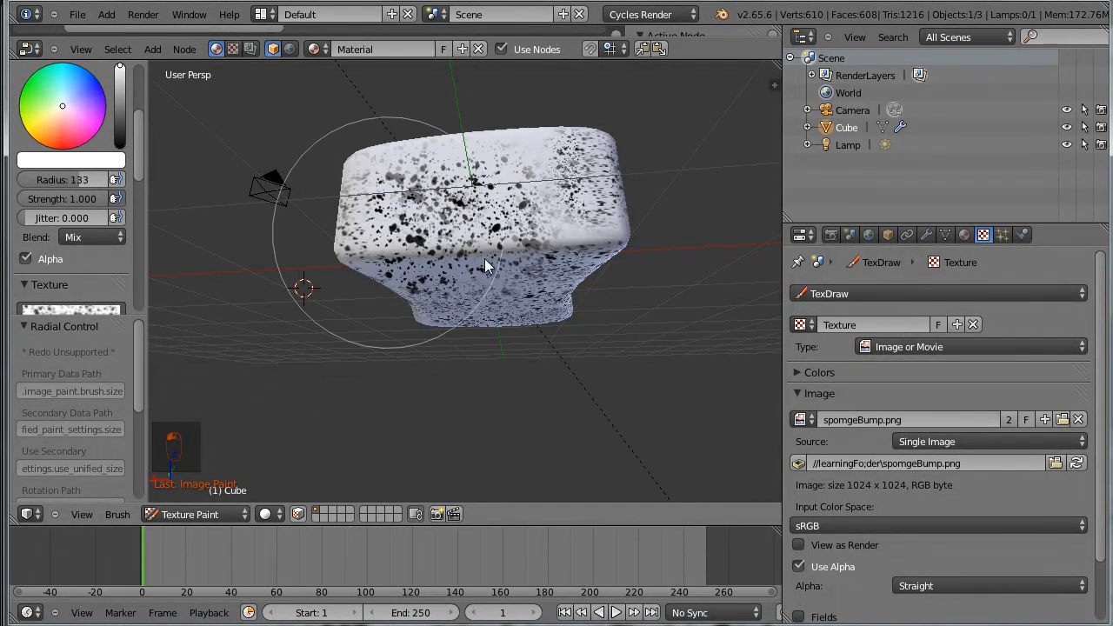
middle_drag(485, 259, 539, 231)
drag(556, 321, 410, 291)
mouse_move(411, 291)
middle_down()
mouse_move(535, 345)
mouse_move(490, 311)
mouse_move(553, 357)
mouse_move(604, 331)
mouse_move(577, 446)
mouse_move(706, 338)
mouse_move(478, 306)
mouse_move(456, 289)
mouse_move(442, 373)
mouse_move(323, 392)
mouse_move(357, 389)
middle_up()
scroll(491, 311, up, 3)
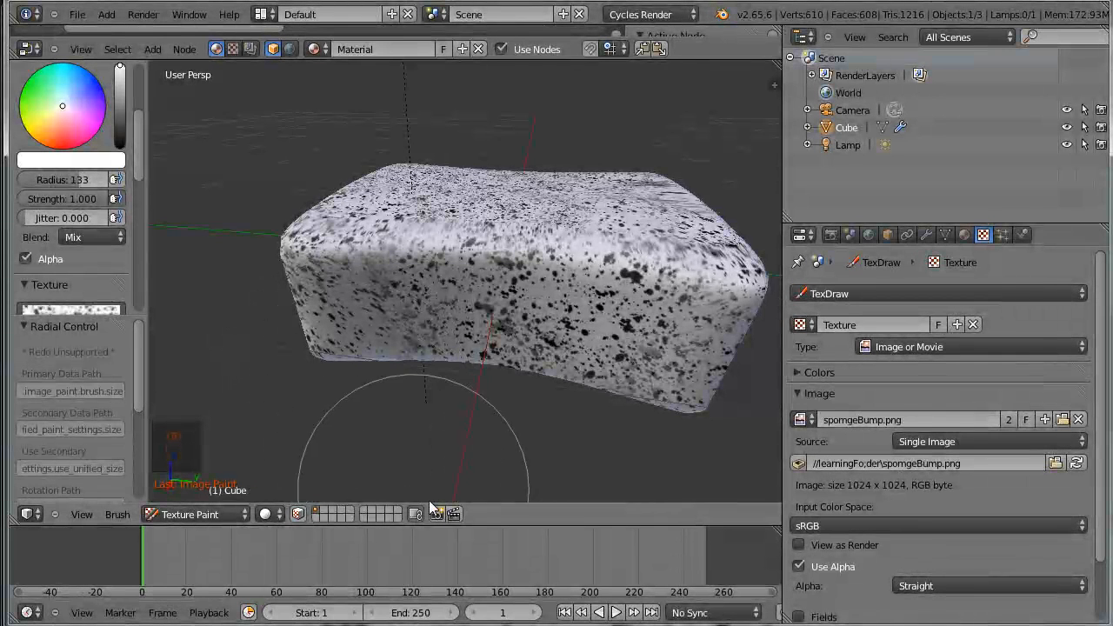
scroll(523, 419, down, 3)
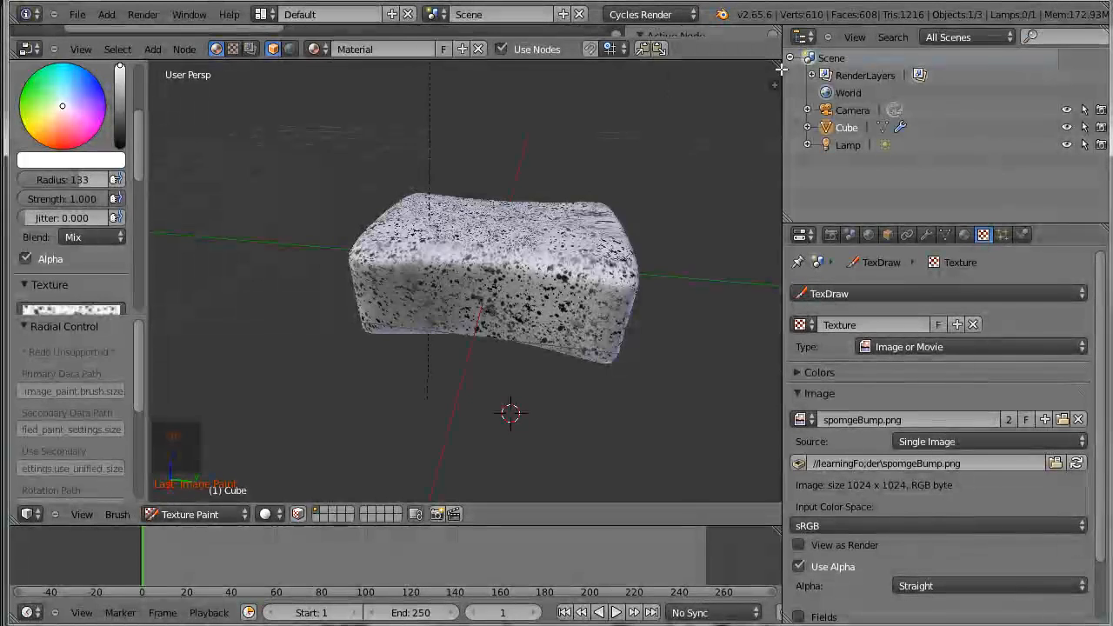
Split the 3D view into two areas and make the new area a UV/Image Editor
drag(780, 62, 425, 417)
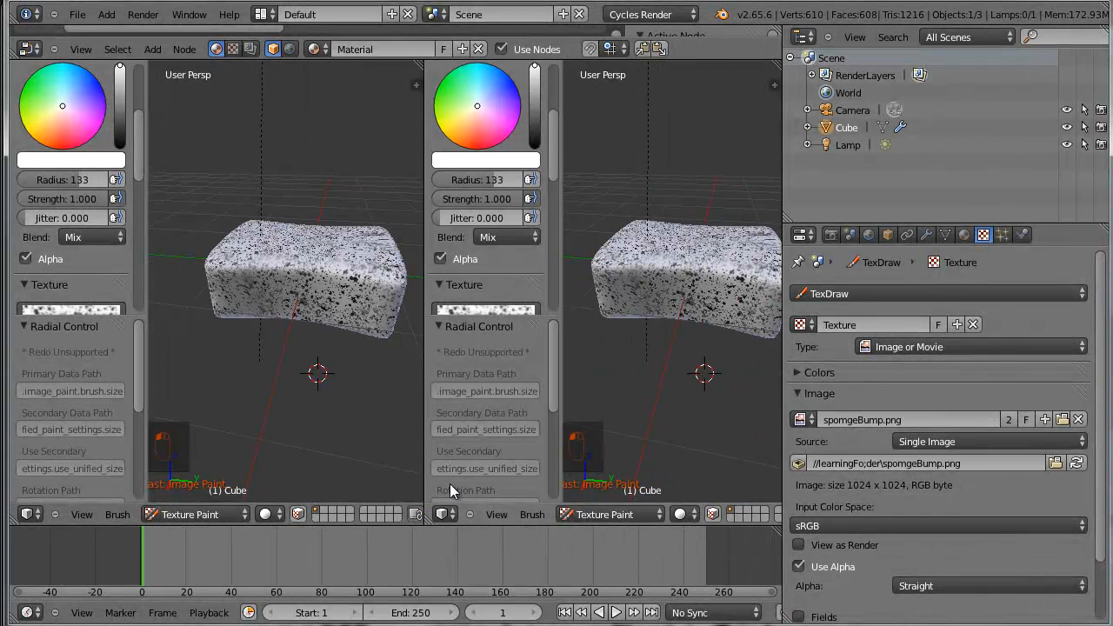
click(444, 514)
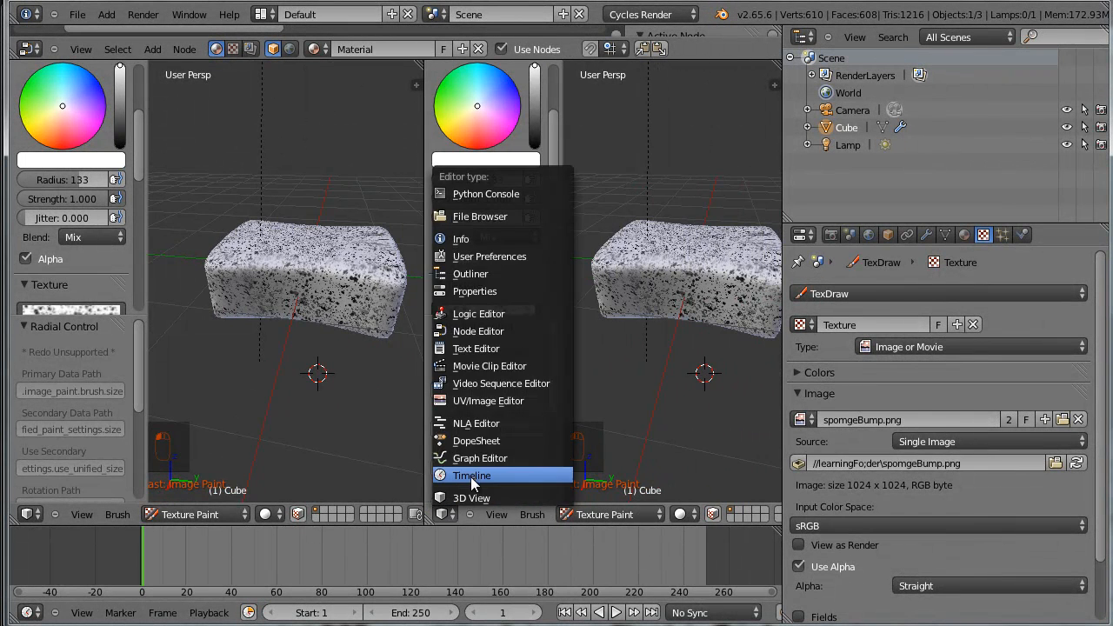
click(486, 401)
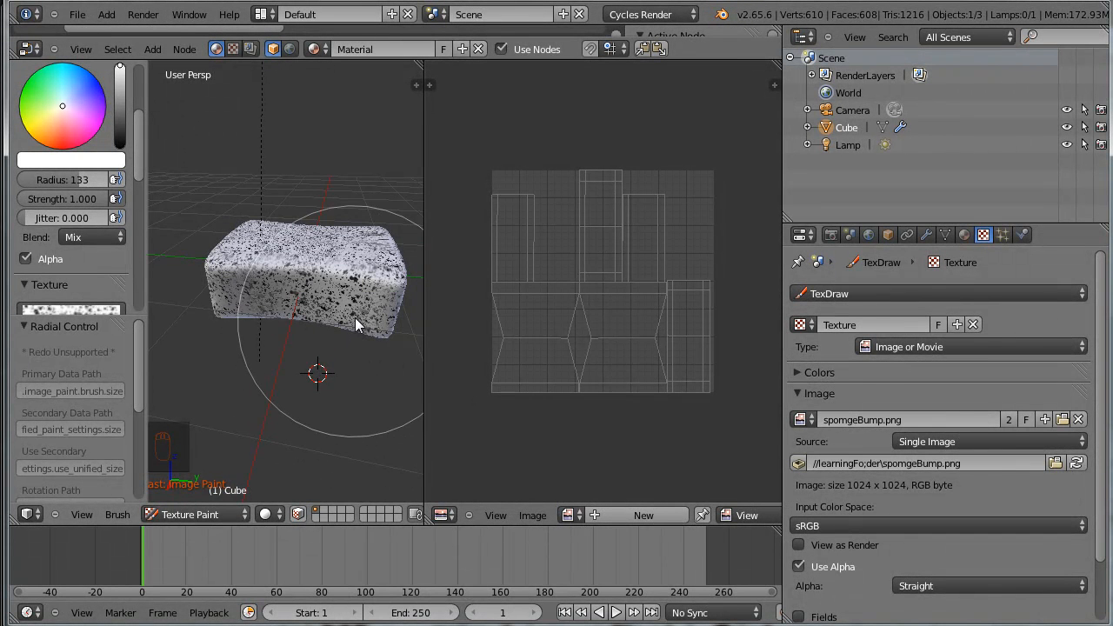
Leave Texture Paint for Object Mode and enter Edit Mode to show the sponge's UV layout over the painted image
click(240, 514)
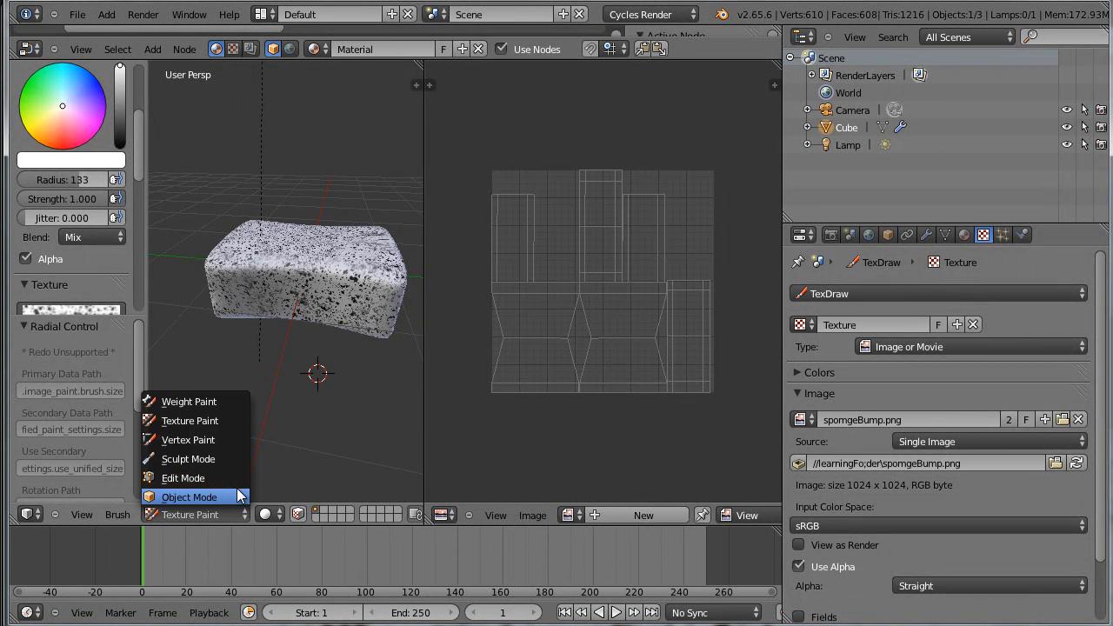
click(221, 496)
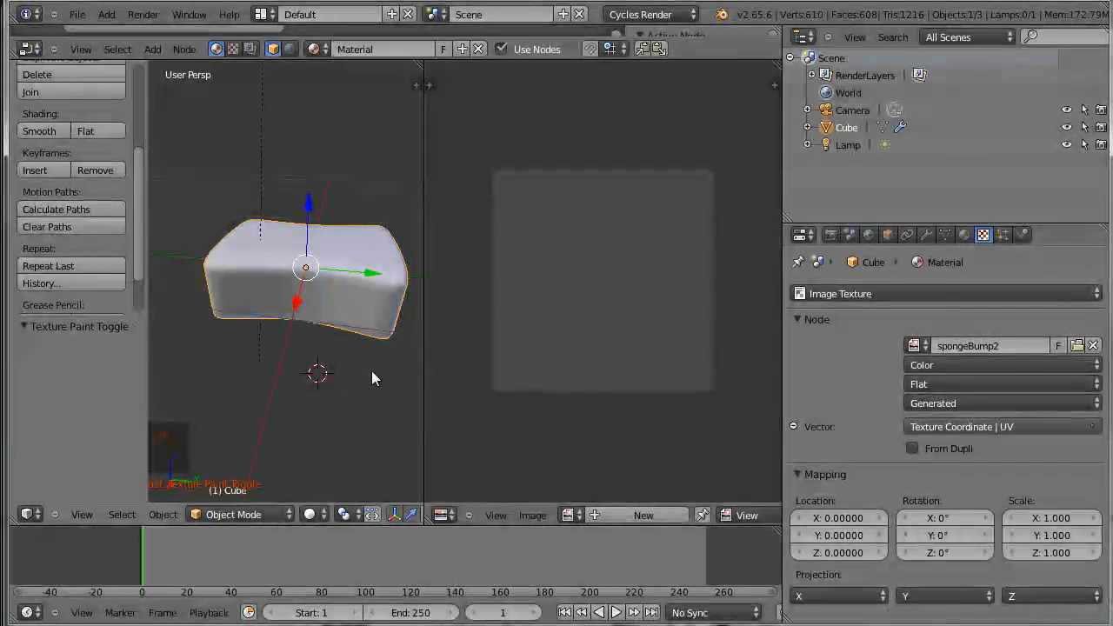
key(Tab)
scroll(562, 380, up, 3)
scroll(561, 375, down, 3)
scroll(563, 365, up, 1)
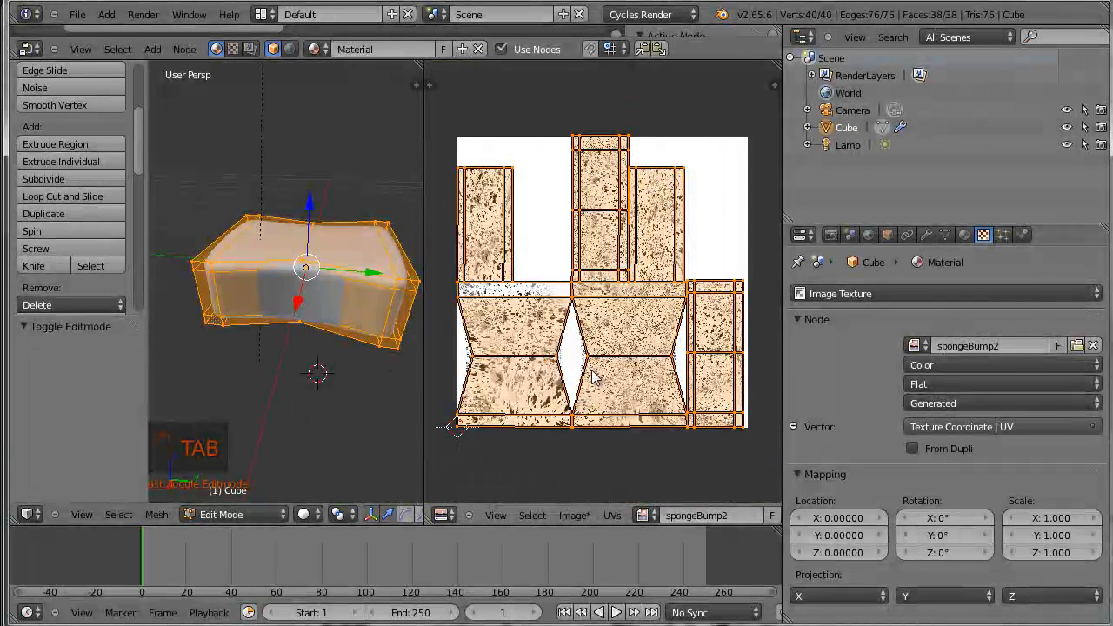
Save the painted image as spongeBump2.png in the learningFo;der folder
click(575, 516)
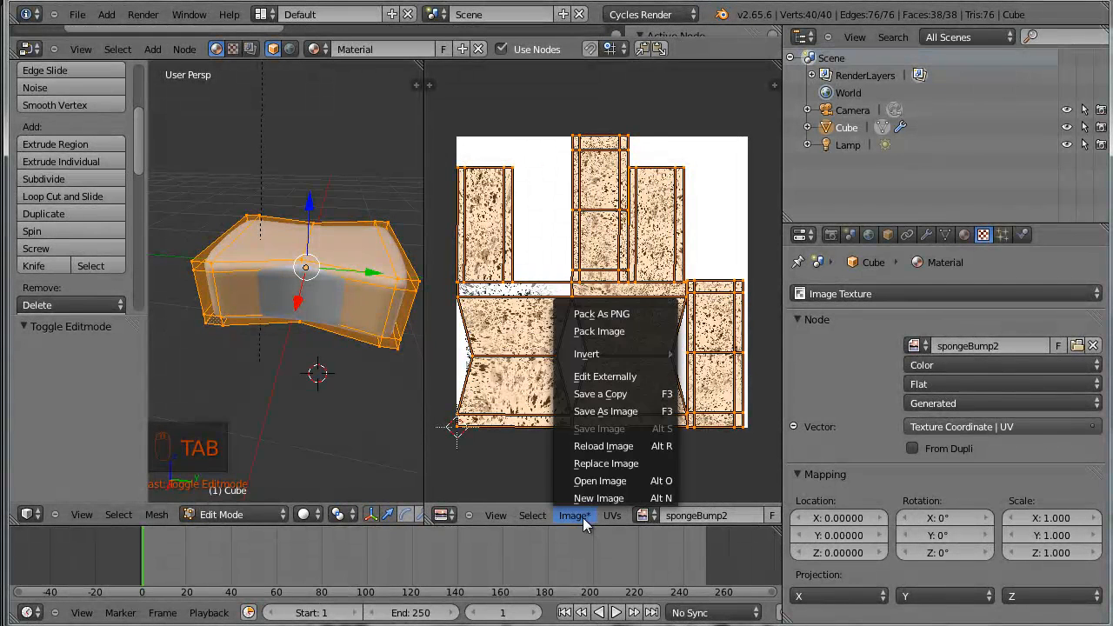
click(589, 446)
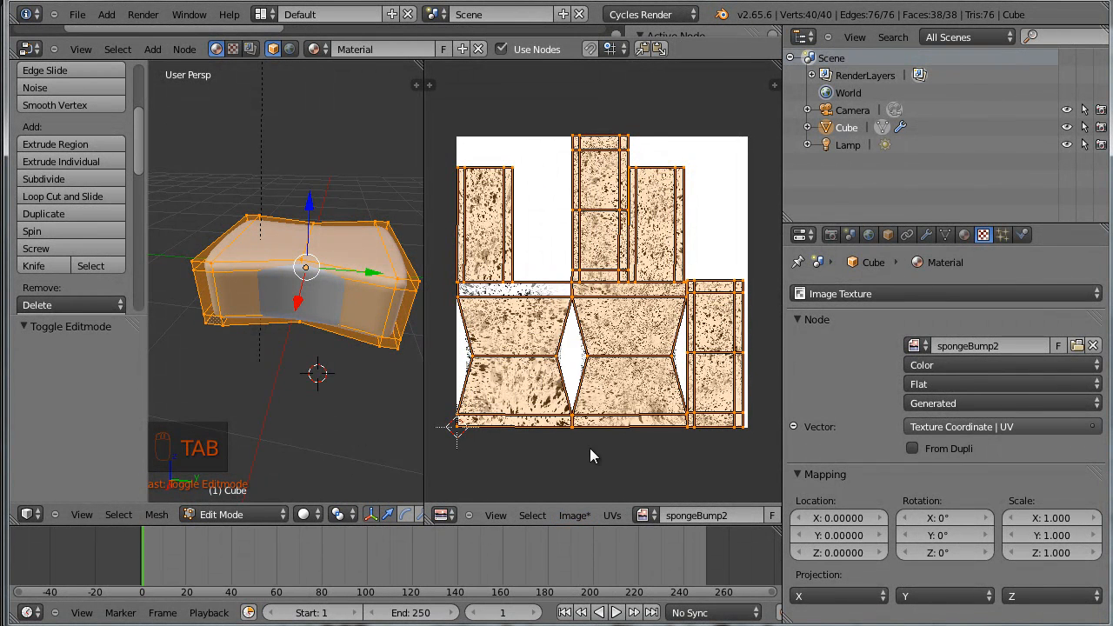
click(574, 516)
click(600, 411)
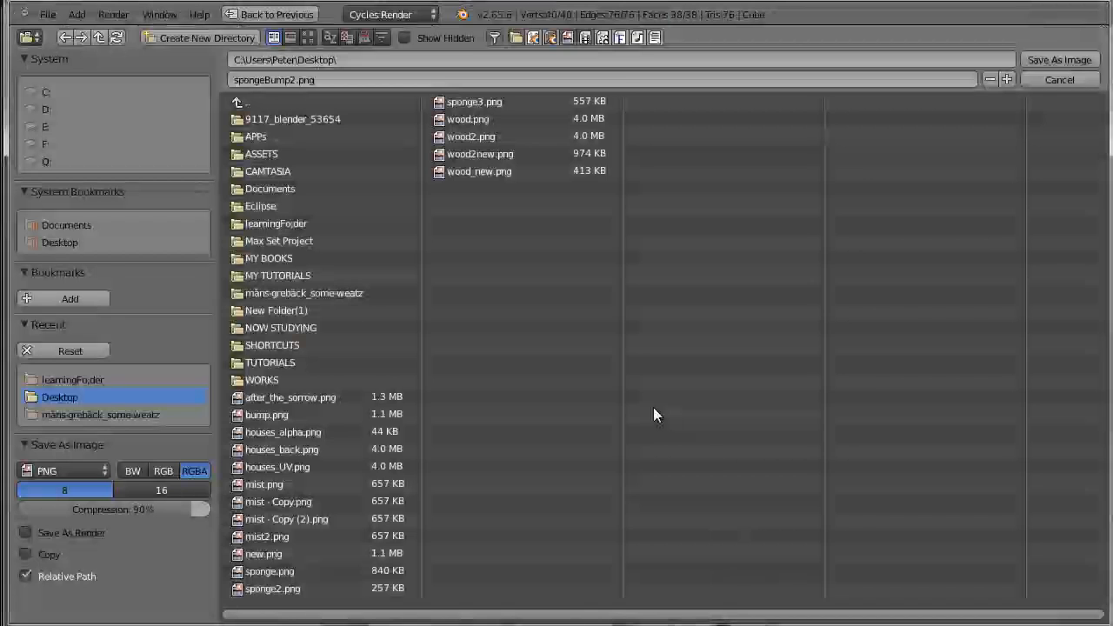
click(292, 223)
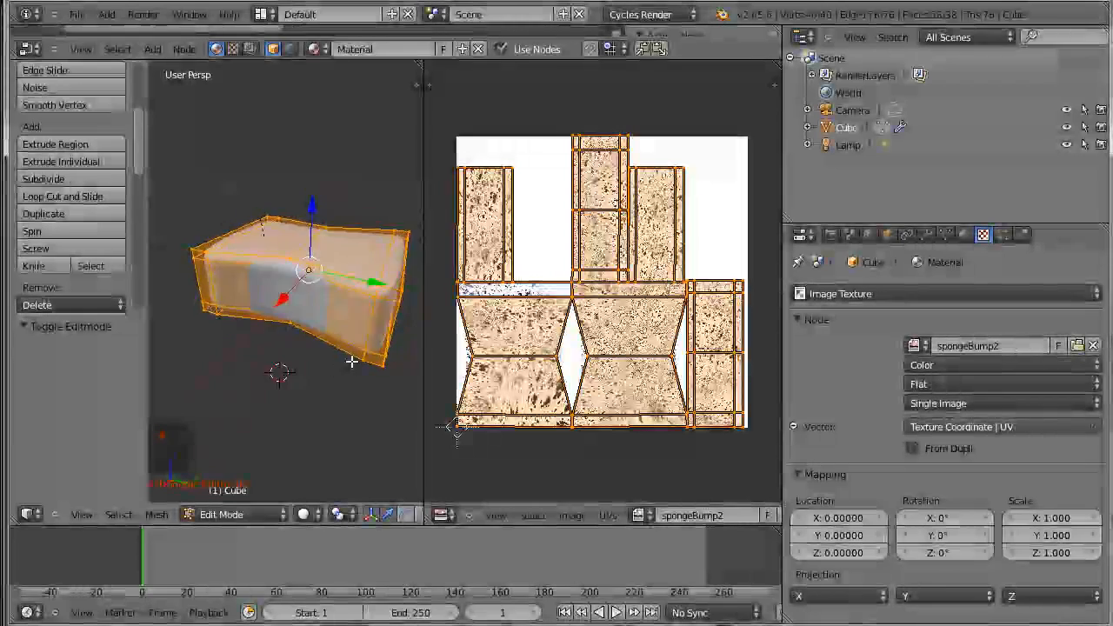
Enlarge the node editor area and widen the Image Texture node so its image name is readable
drag(477, 54, 461, 244)
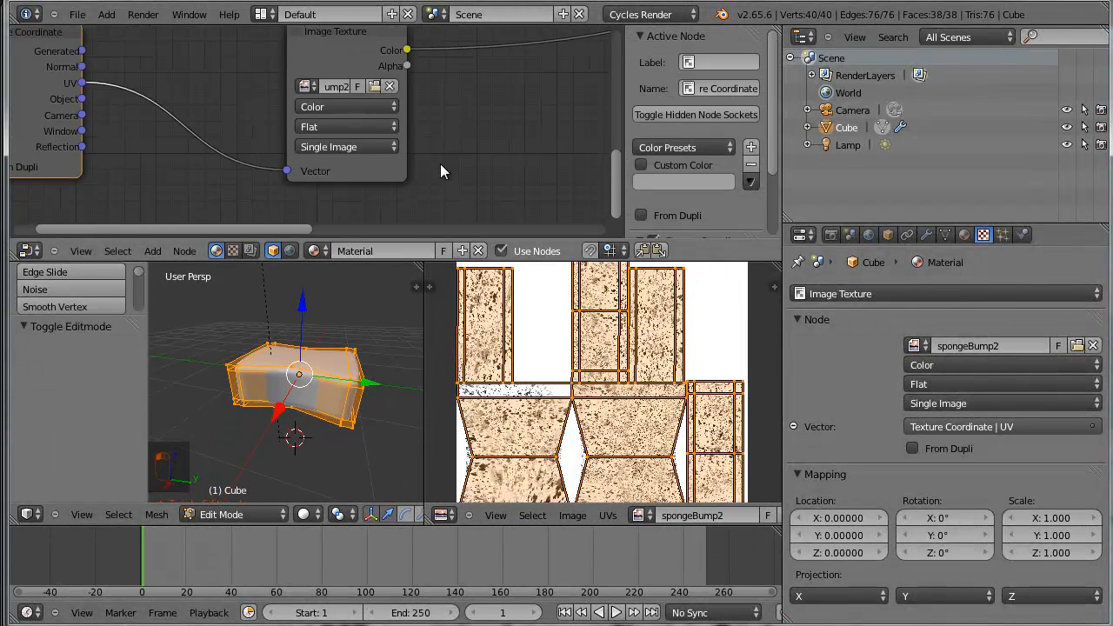
key(Home)
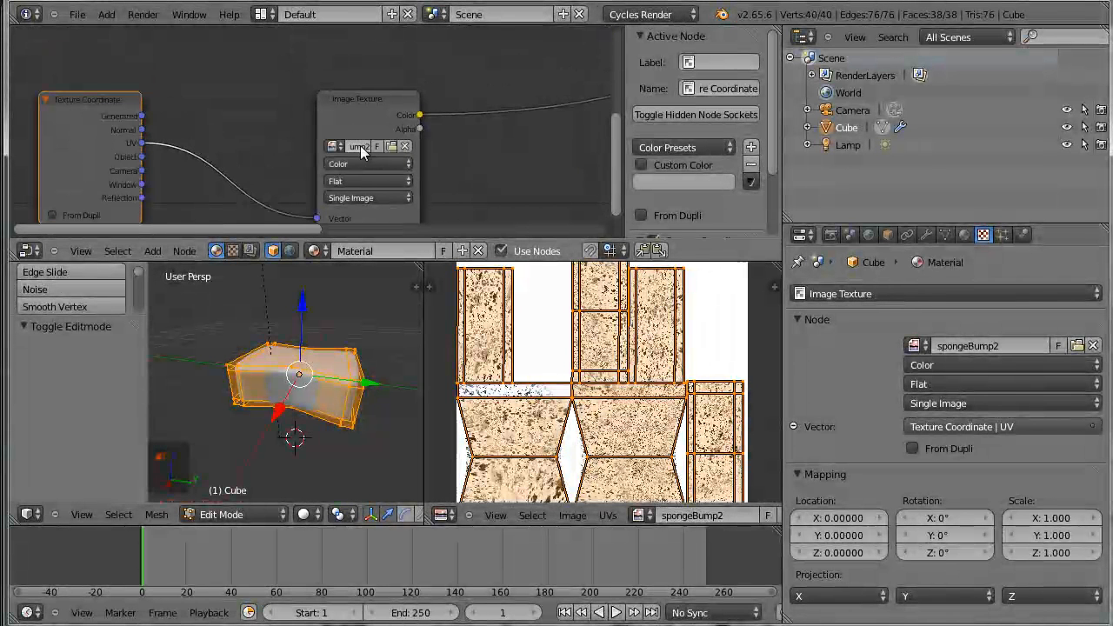
drag(317, 155, 185, 152)
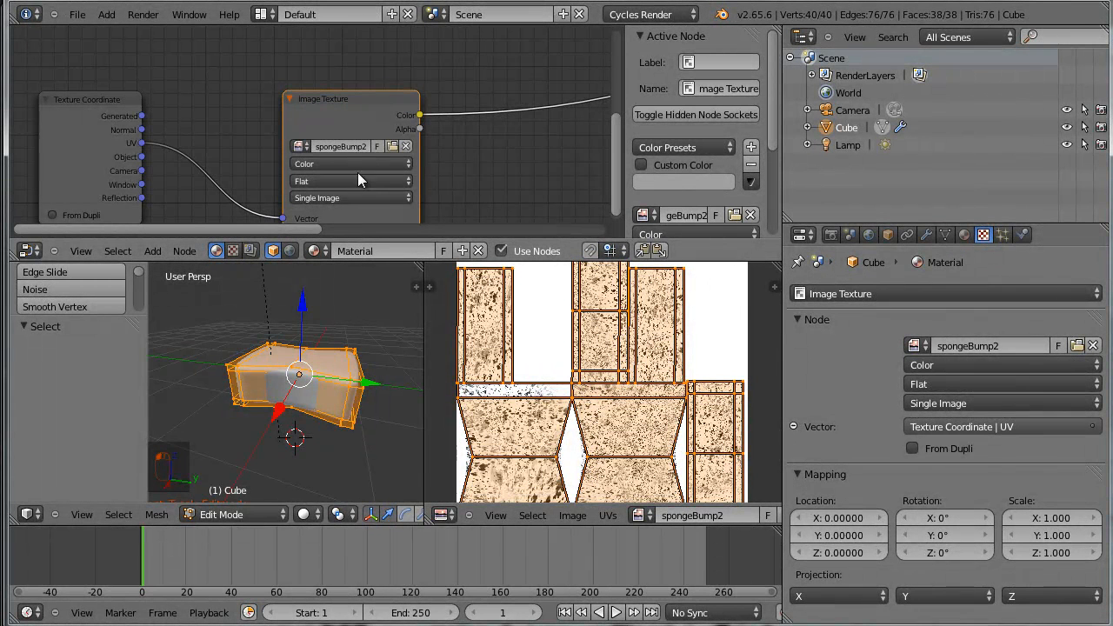
Switch the 3D view to Rendered shading and inspect the bumpy sponge full screen from several angles
scroll(327, 361, up, 1)
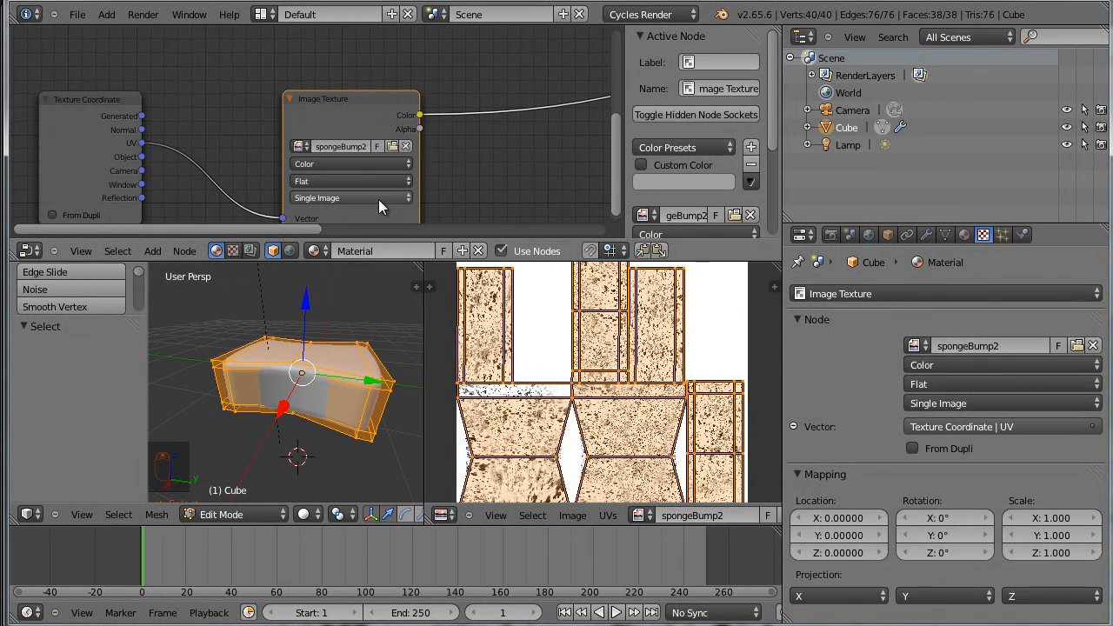
click(305, 515)
click(355, 401)
middle_drag(360, 402, 280, 427)
key(shift+space)
middle_drag(787, 390, 597, 472)
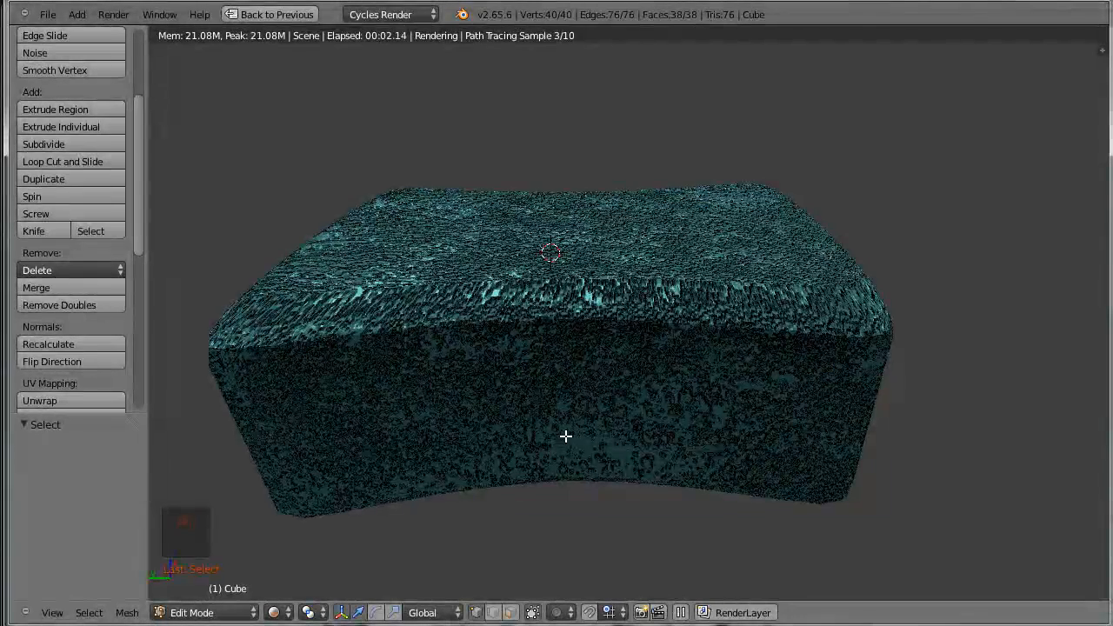
middle_drag(769, 422, 586, 435)
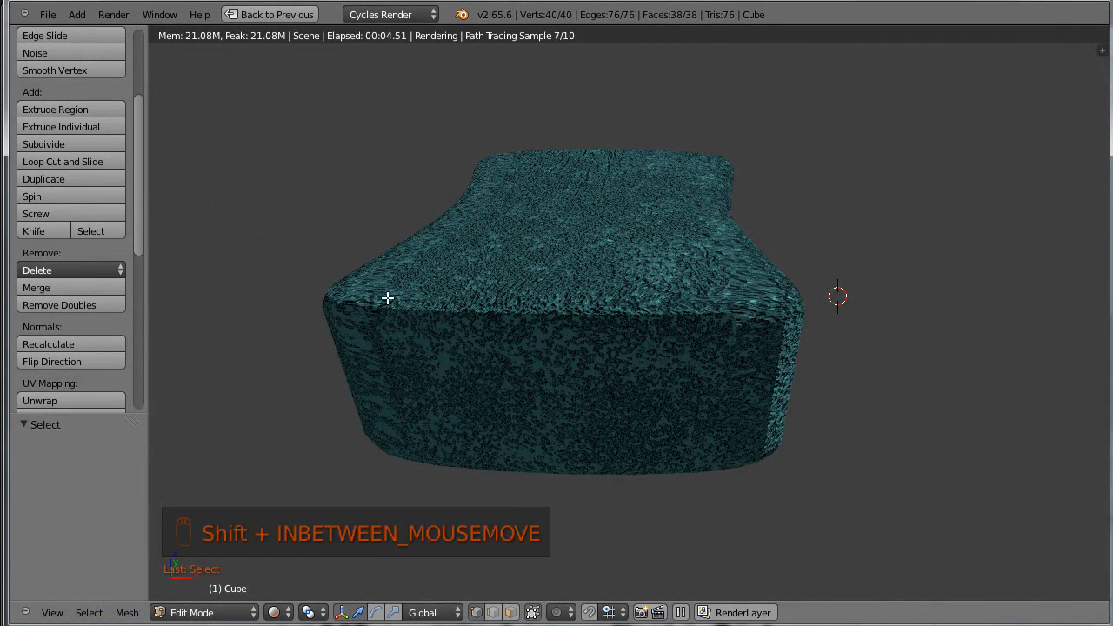
key(shift+space)
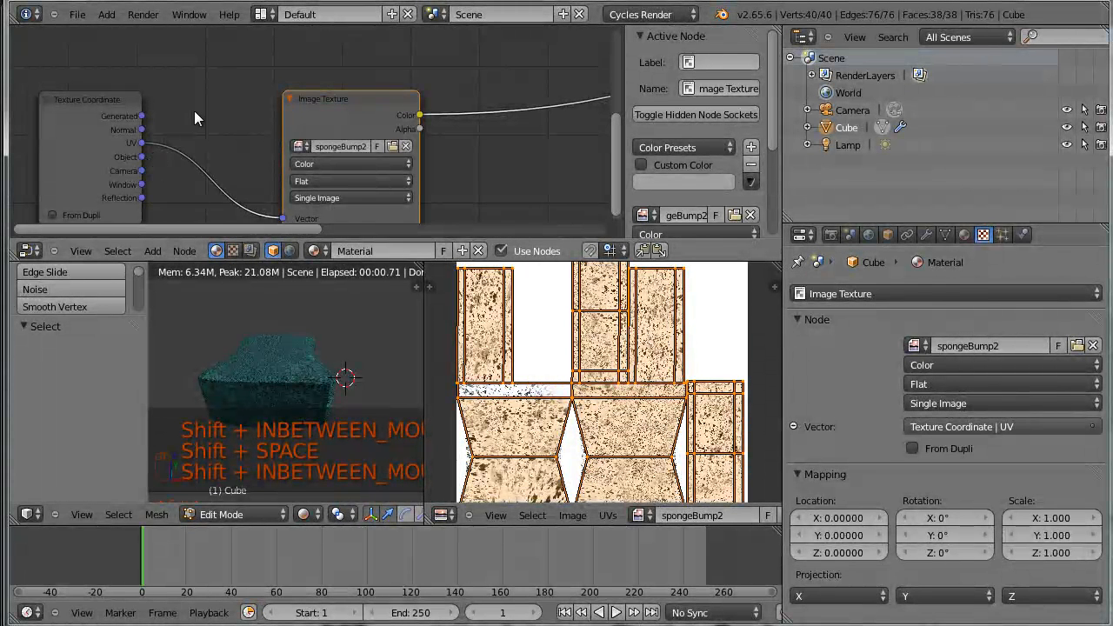
Connect the Texture Coordinate node's Object output to the Image Texture node's Vector input
middle_drag(194, 111, 208, 75)
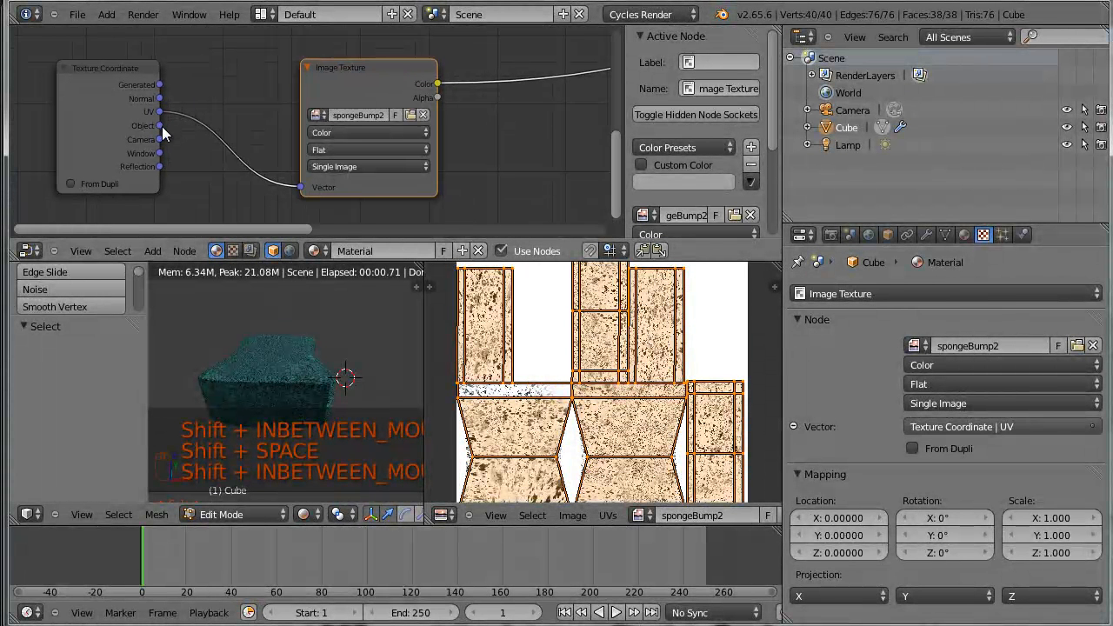
drag(162, 126, 198, 136)
drag(292, 194, 301, 188)
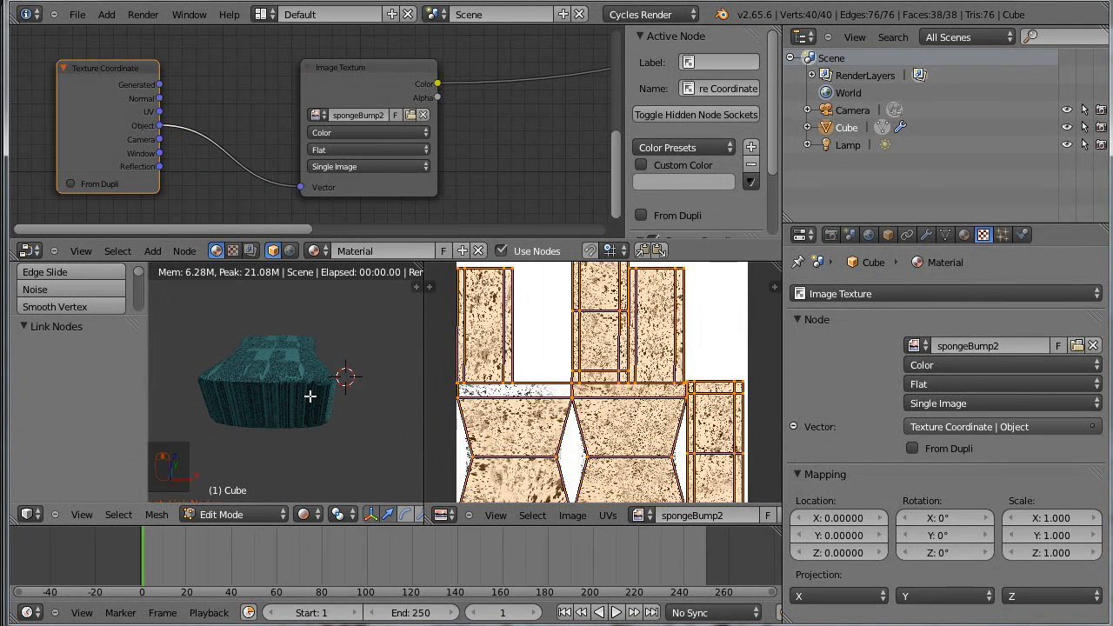
Inspect the object-mapped texture up close and merge the UV/Image Editor area into the 3D view
middle_drag(310, 395, 298, 391)
scroll(316, 390, up, 3)
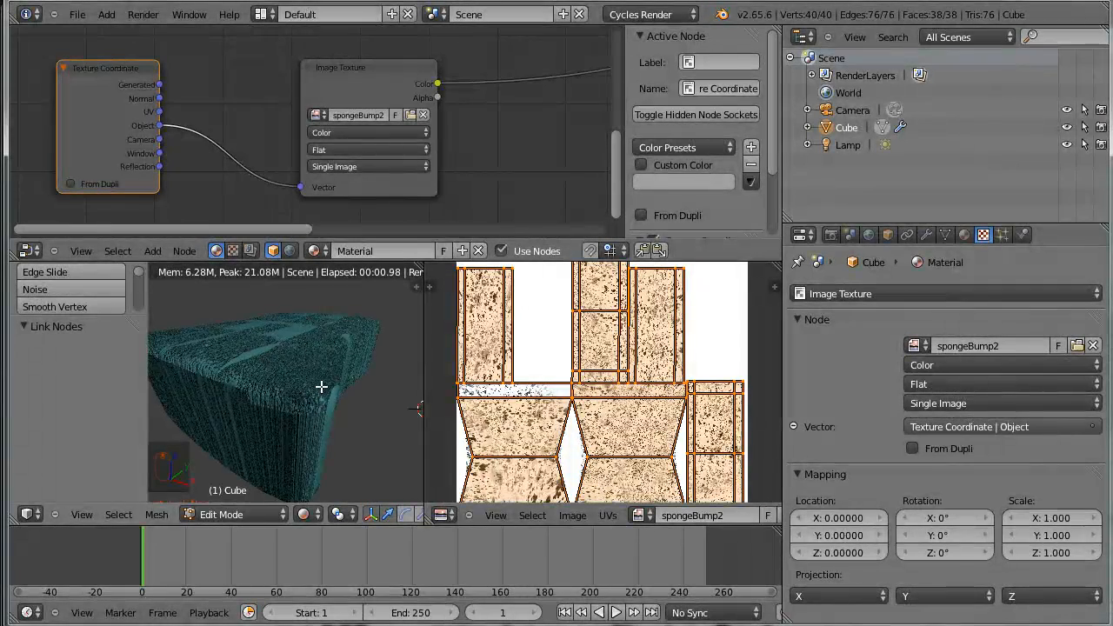
drag(418, 264, 591, 273)
scroll(419, 188, up, 2)
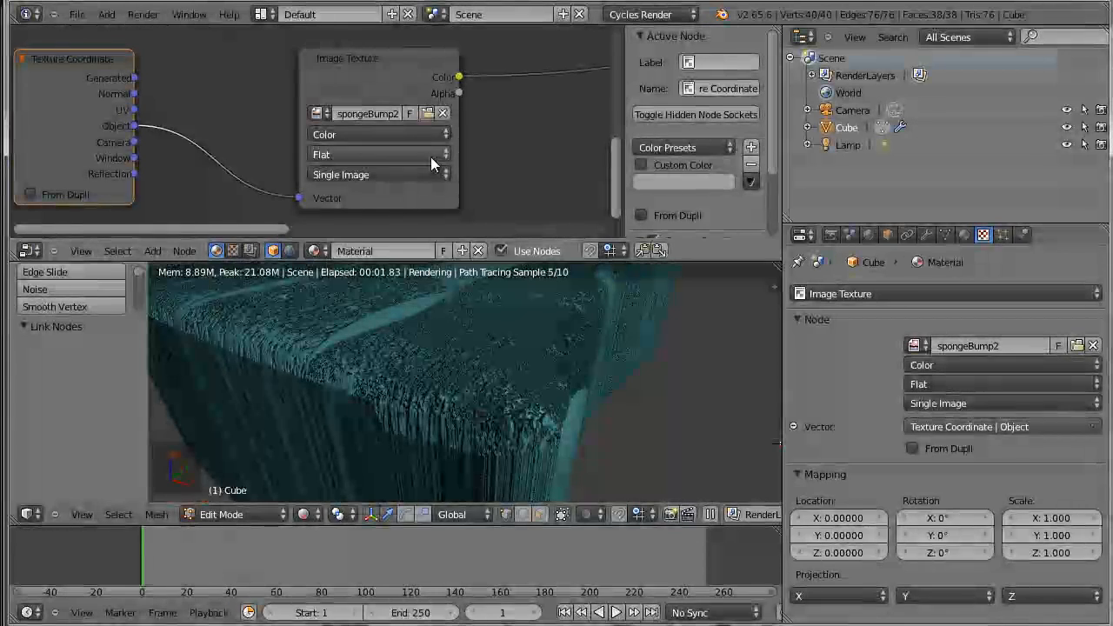
Set the Image Texture node's projection to Box and replace its image with spomgeBump.png
click(437, 154)
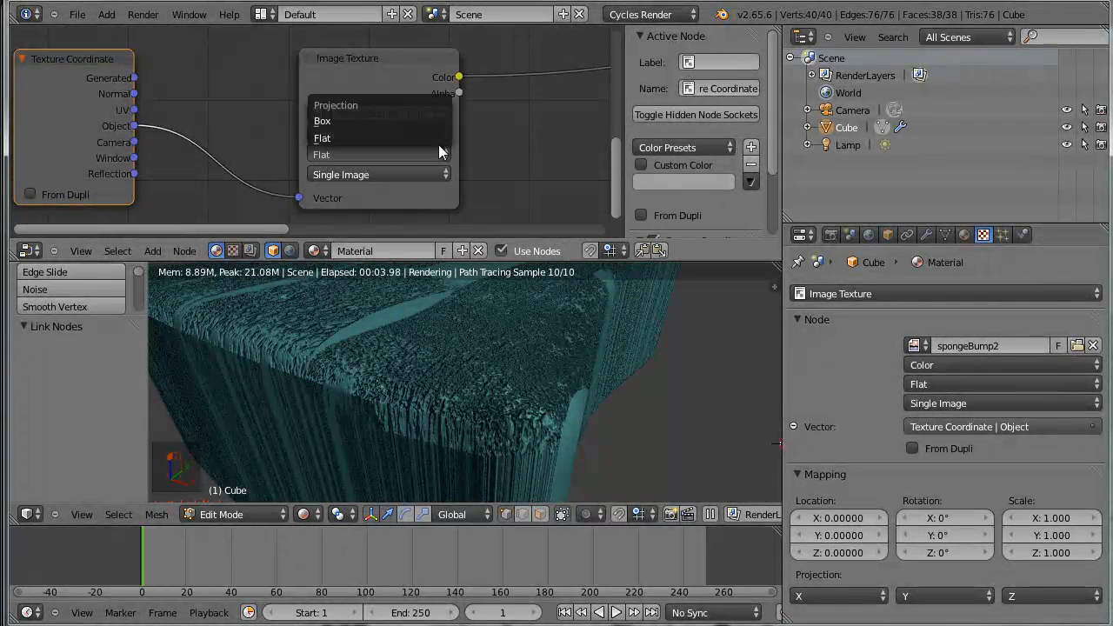
click(440, 121)
scroll(559, 372, down, 3)
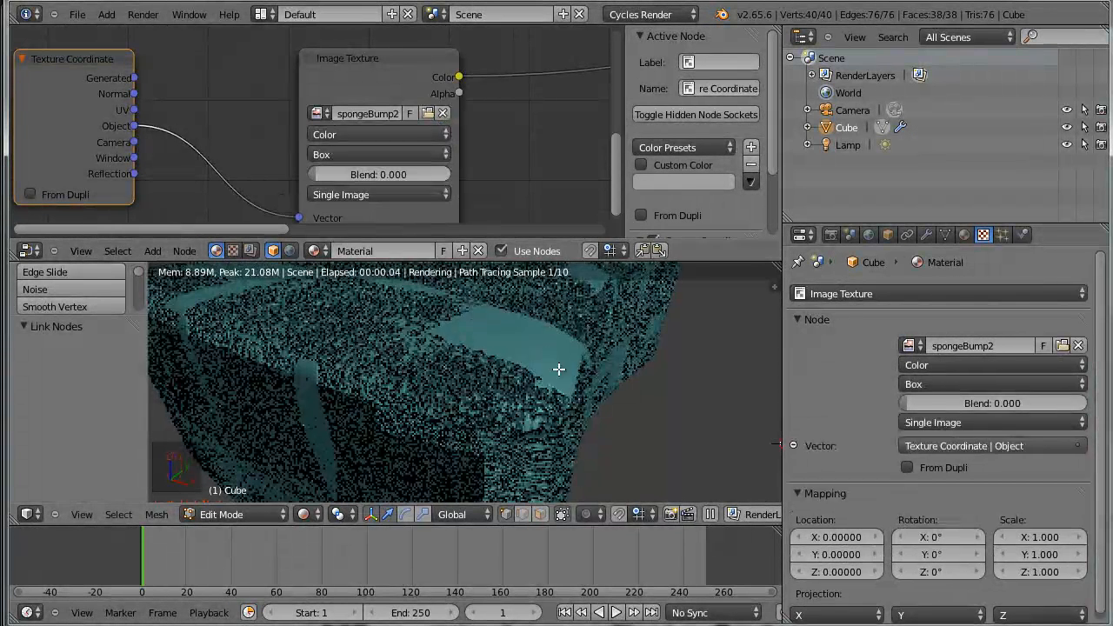
scroll(565, 379, down, 2)
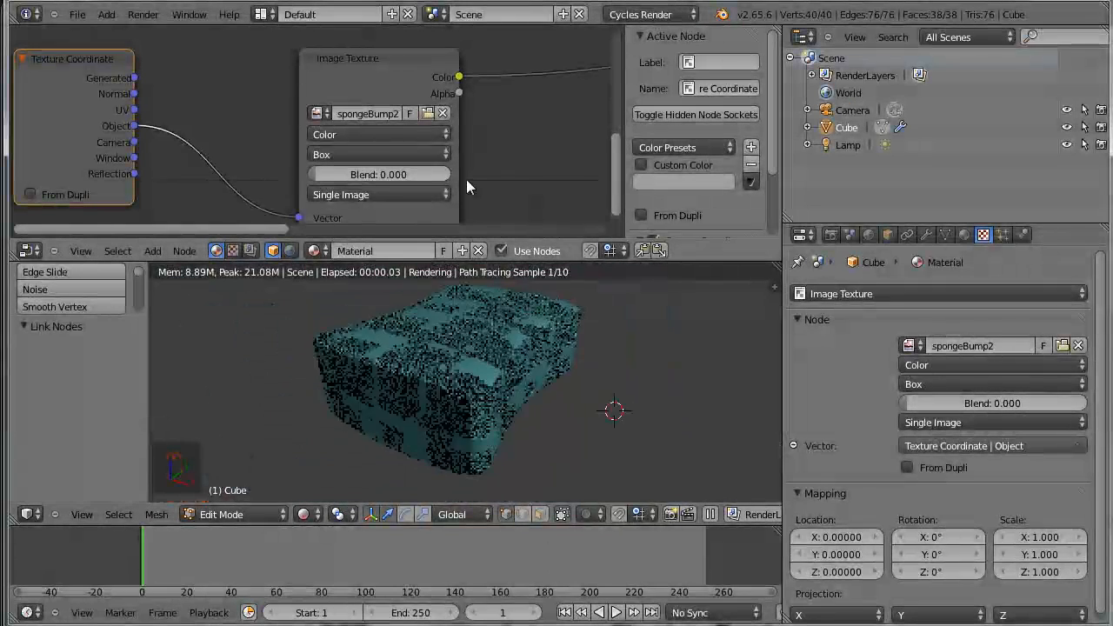
click(327, 115)
click(374, 141)
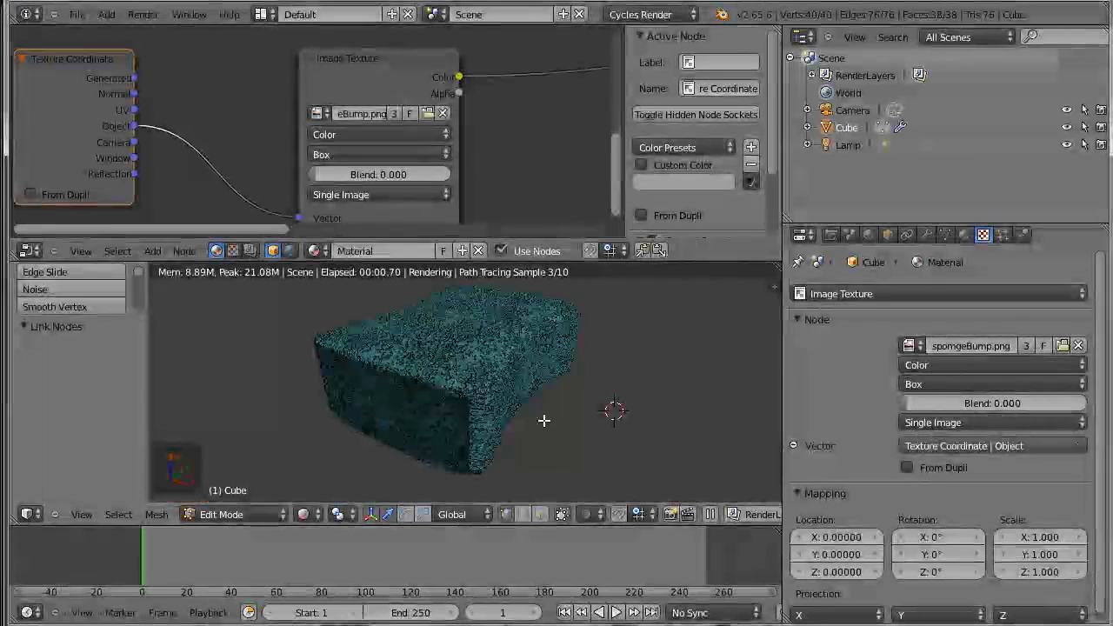
Examine the box-projected sponge texture up close and move the Image Texture node farther from the Texture Coordinate node
scroll(543, 420, up, 6)
scroll(600, 424, down, 4)
middle_drag(566, 422, 472, 398)
drag(386, 58, 490, 34)
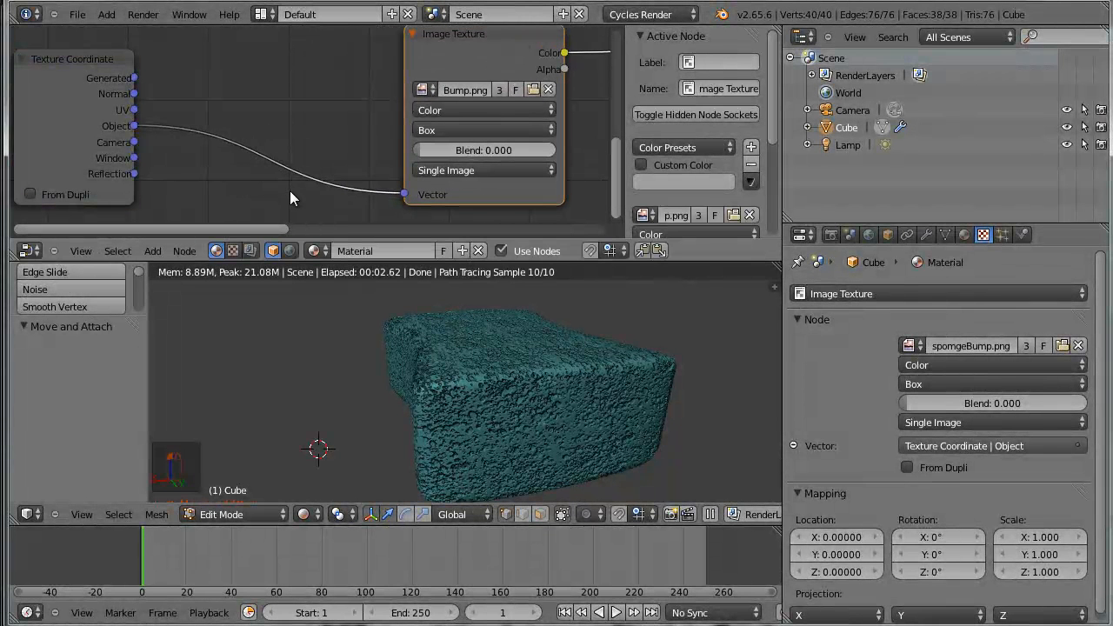
scroll(290, 190, down, 3)
scroll(489, 407, up, 5)
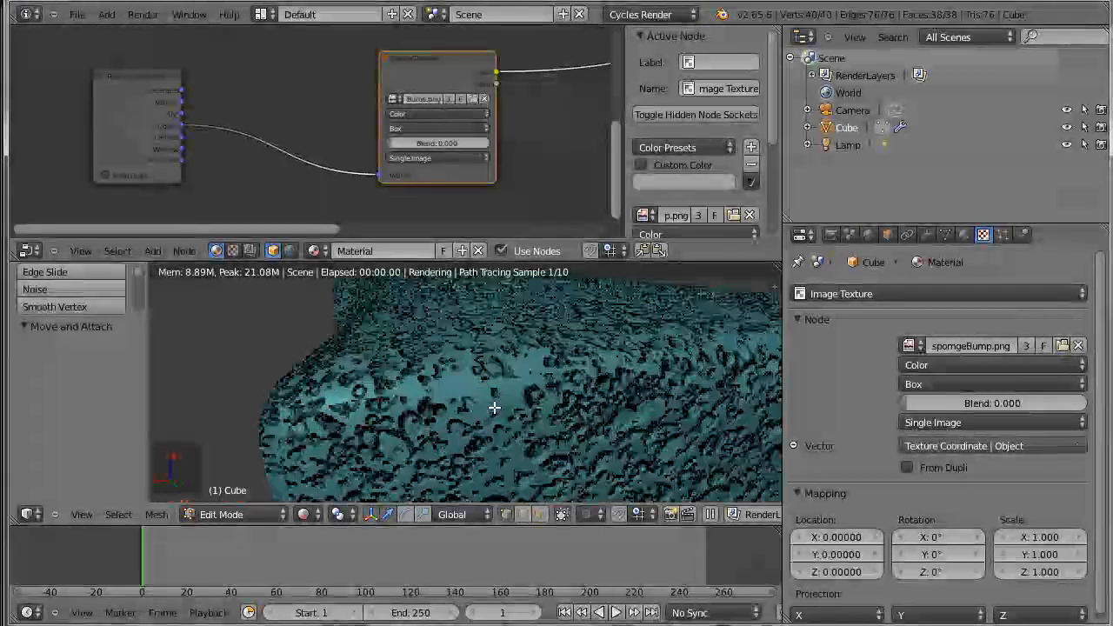
scroll(507, 406, down, 3)
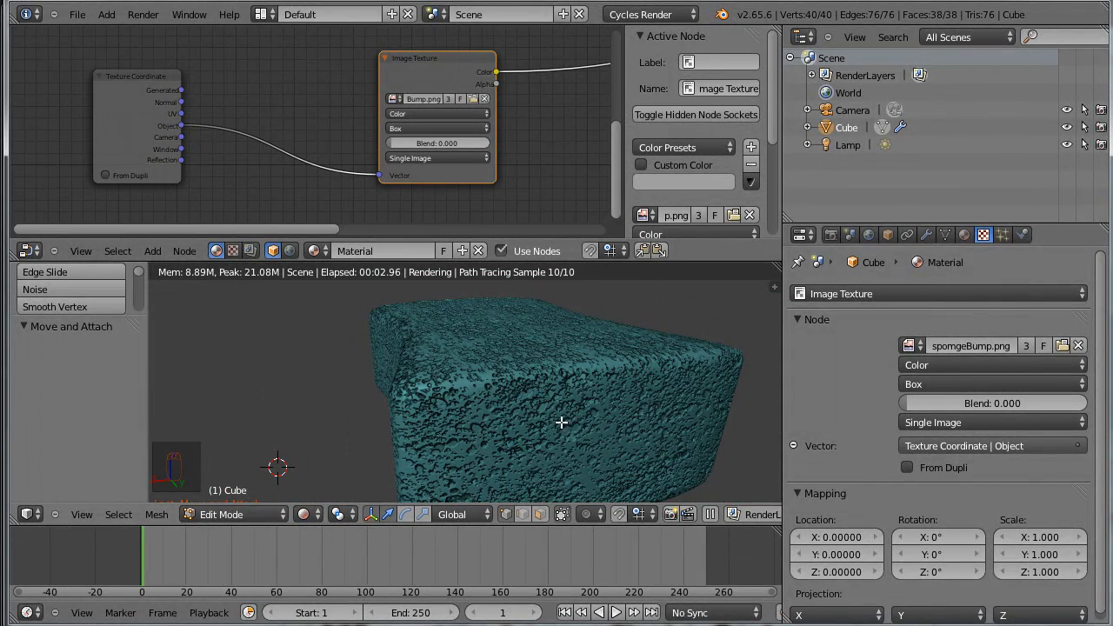
Add a Mapping node on the link between the Texture Coordinate node's Object output and the Image Texture node's Vector input
key(shift+a)
mouse_move(207, 176)
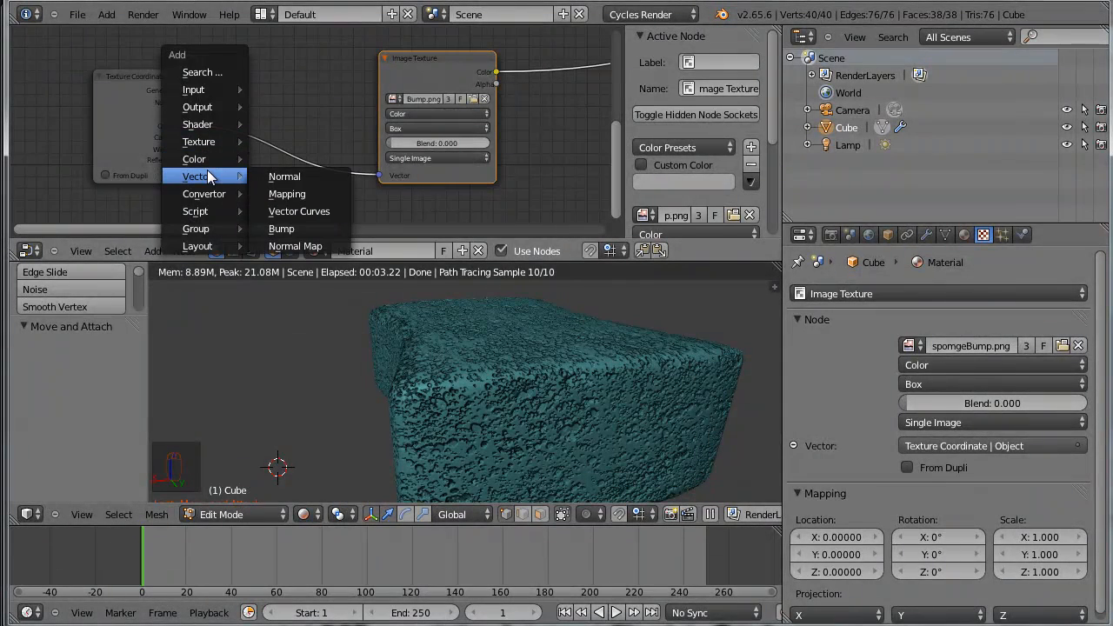
click(299, 193)
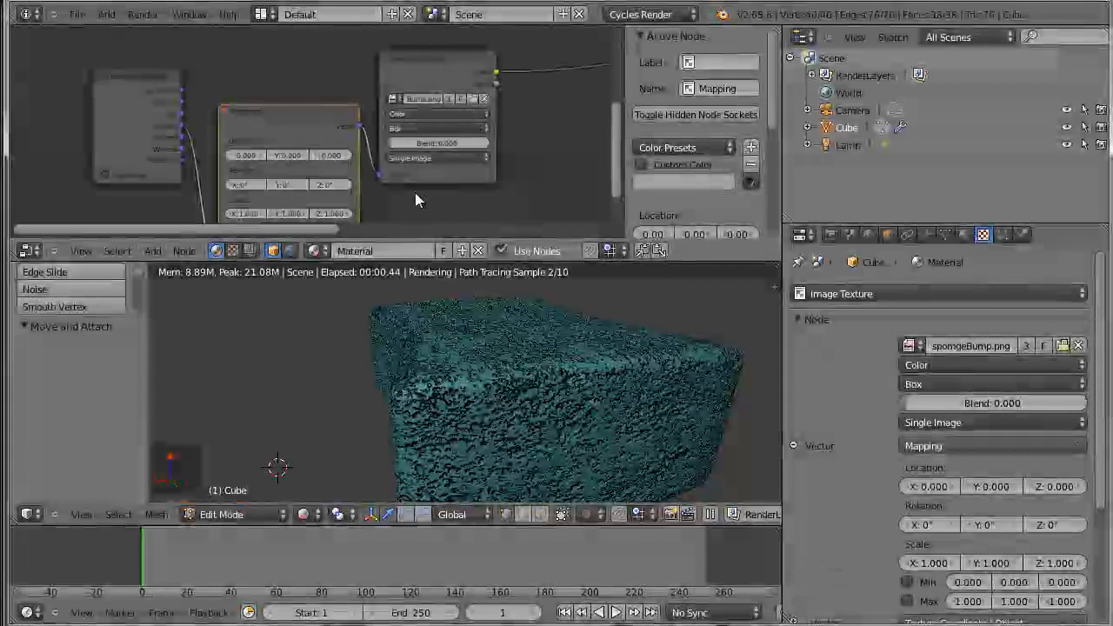
middle_drag(510, 39, 495, 127)
scroll(404, 163, up, 2)
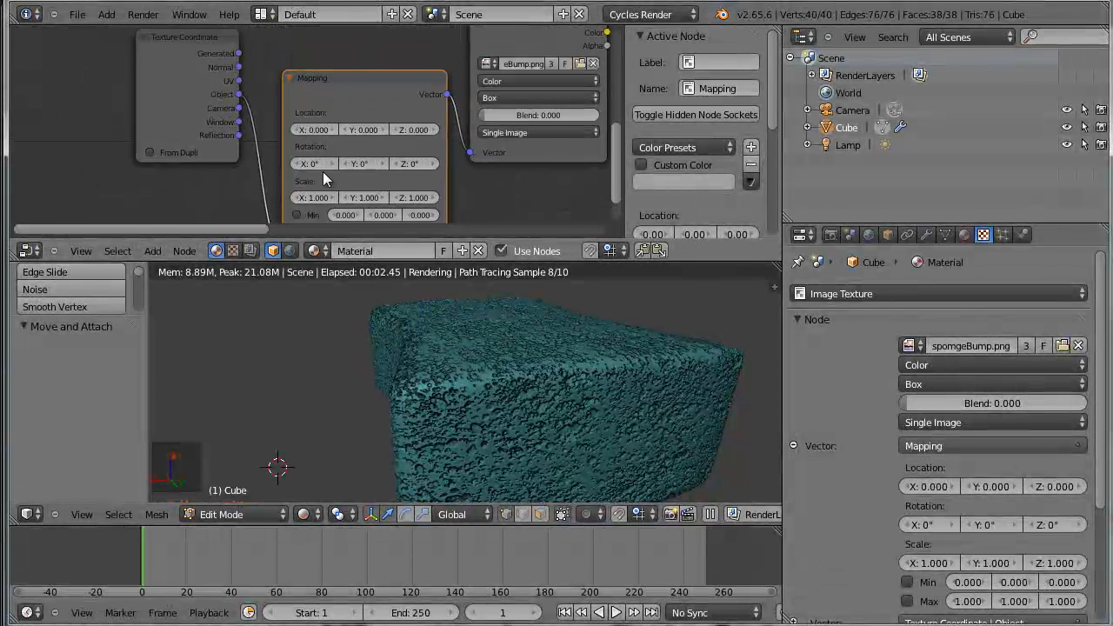
scroll(315, 193, up, 1)
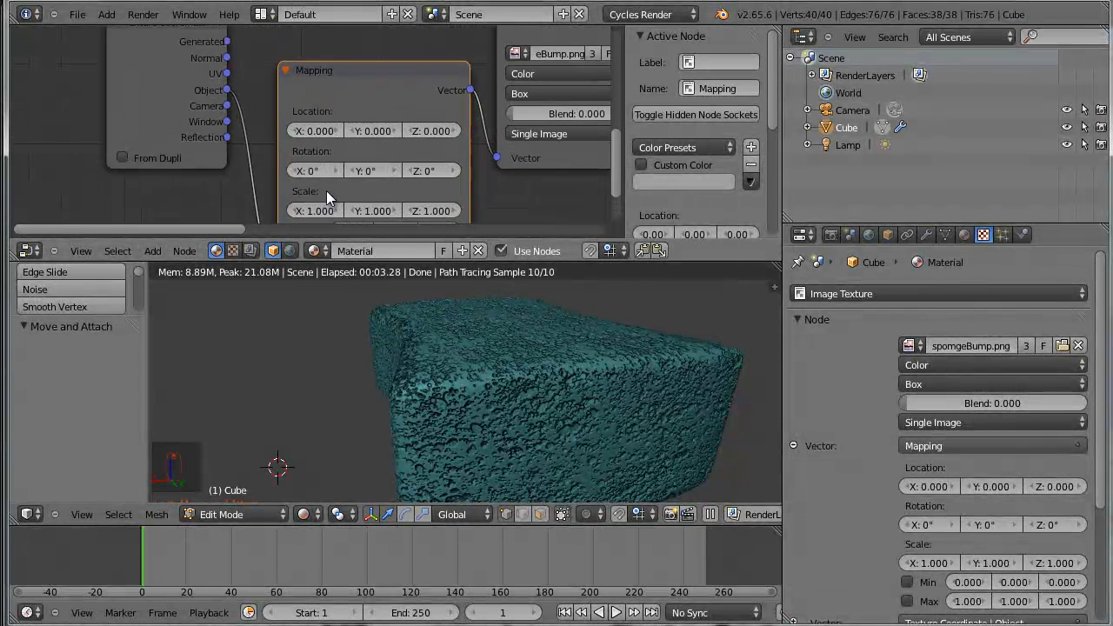
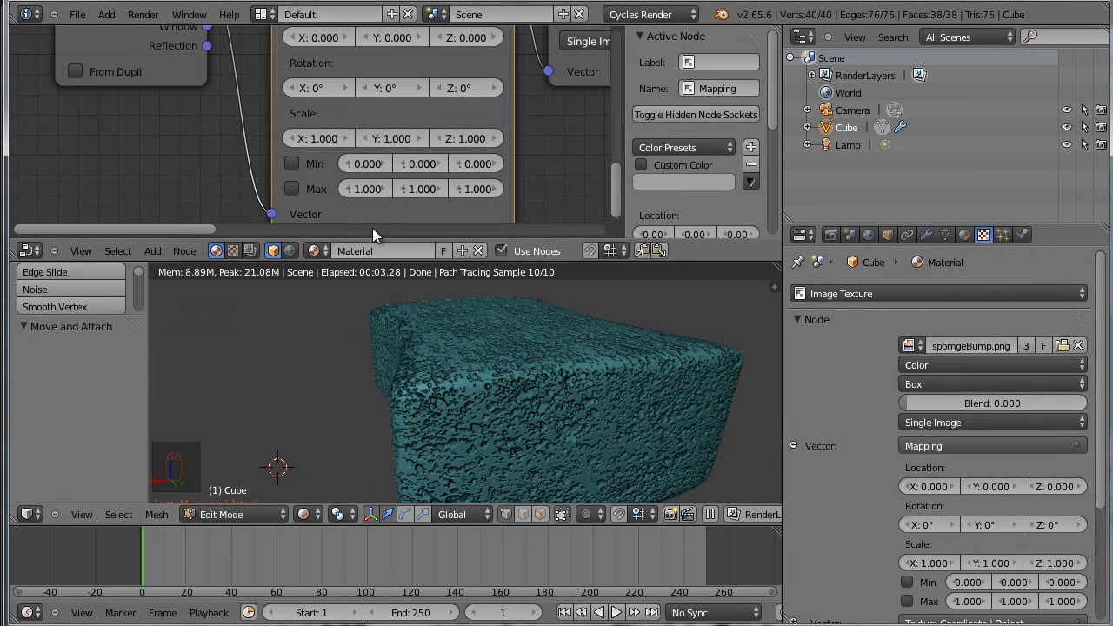
Try a scale of 0.3 on the X and Y axes of the Mapping node and inspect the sponge texture
click(326, 137)
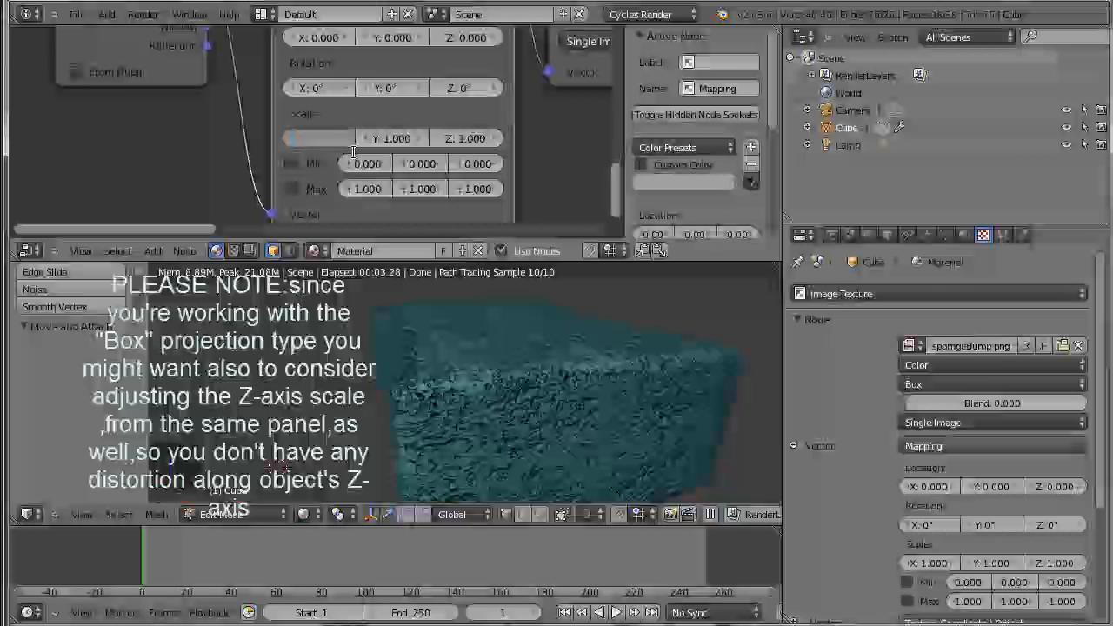
text(.3)
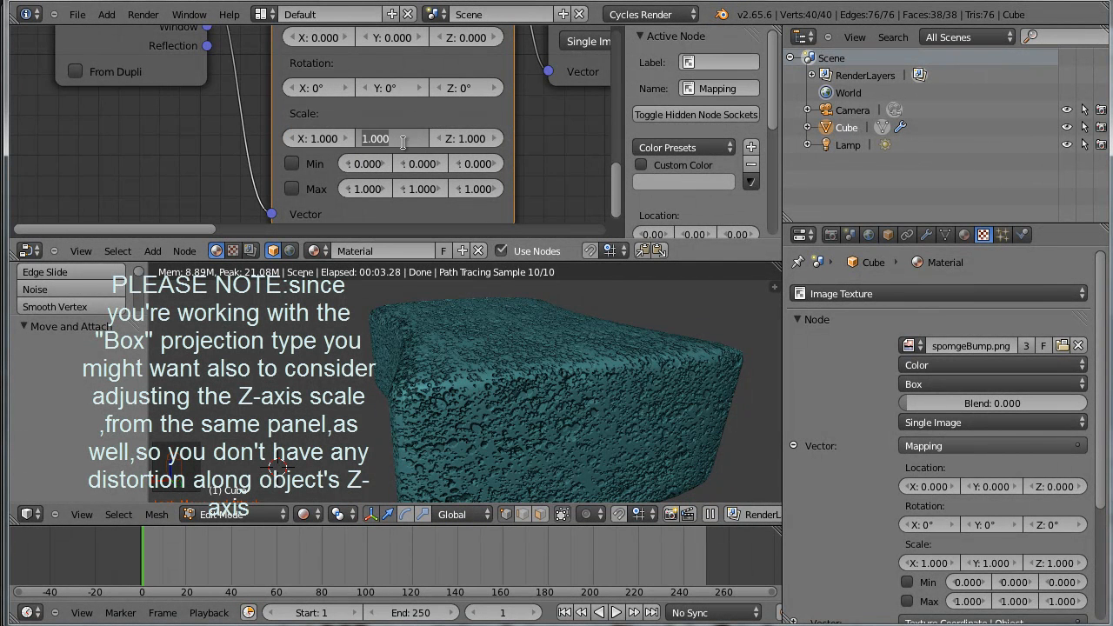
click(325, 139)
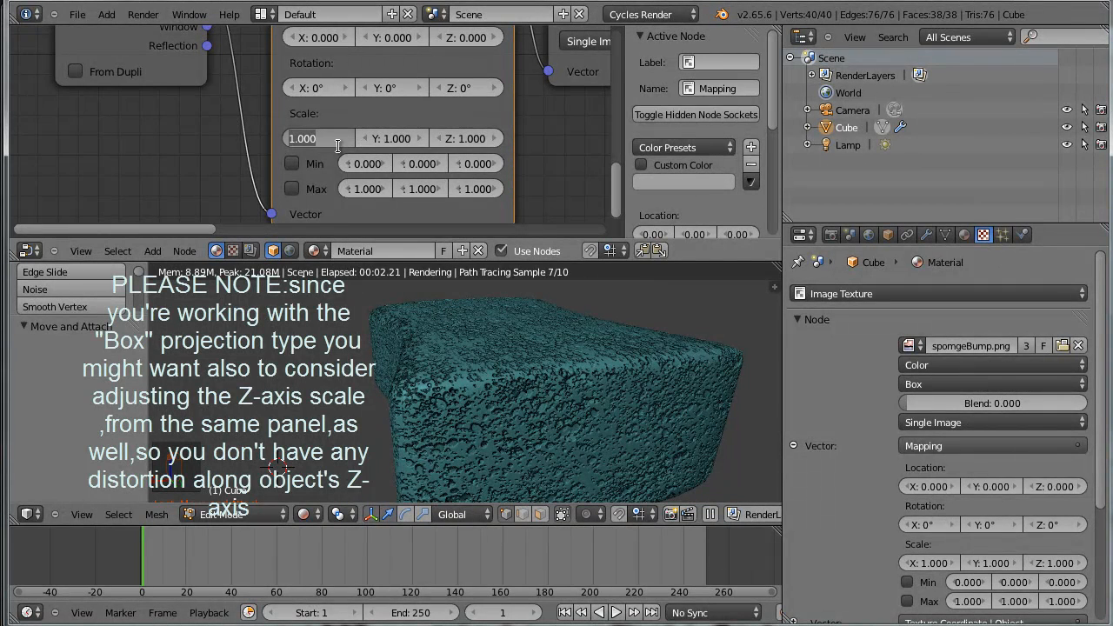
key(BackSpace)
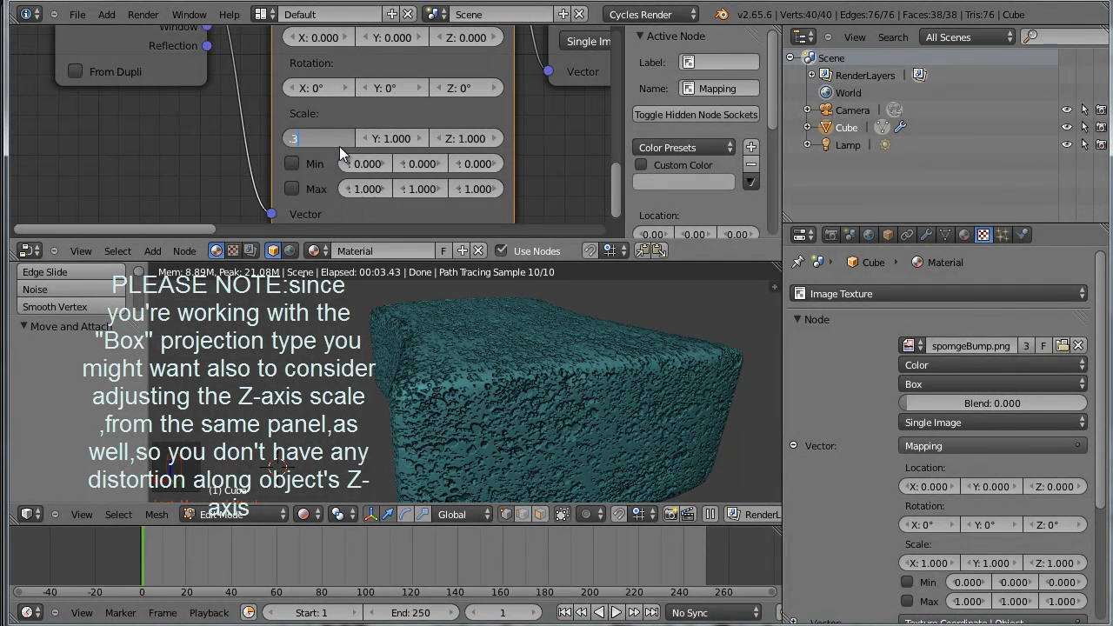
text(.3)
key(Return)
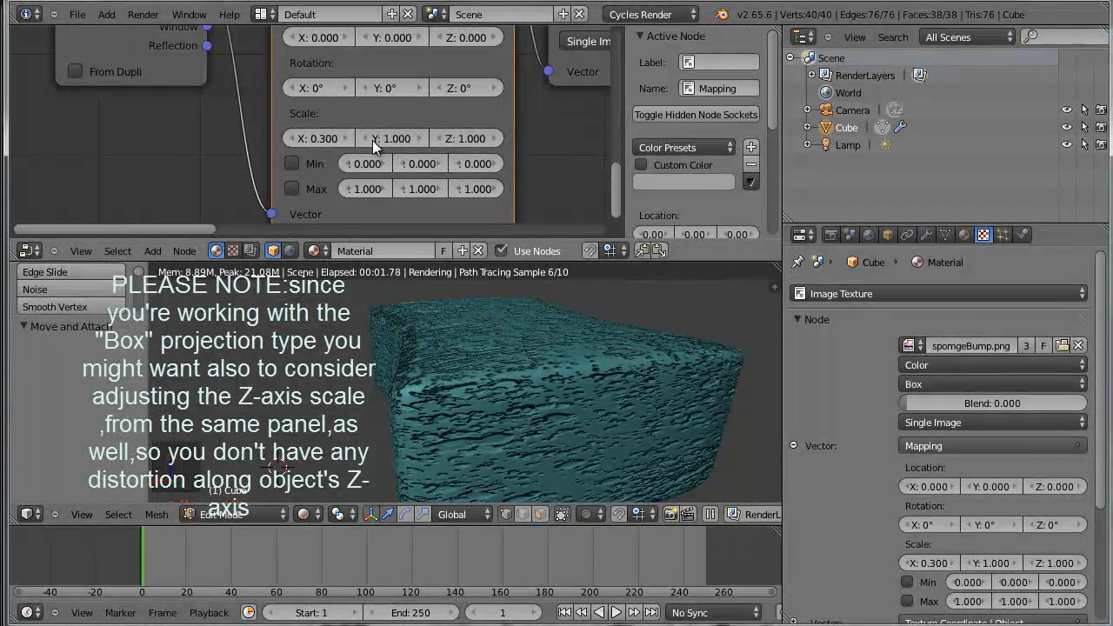
click(387, 138)
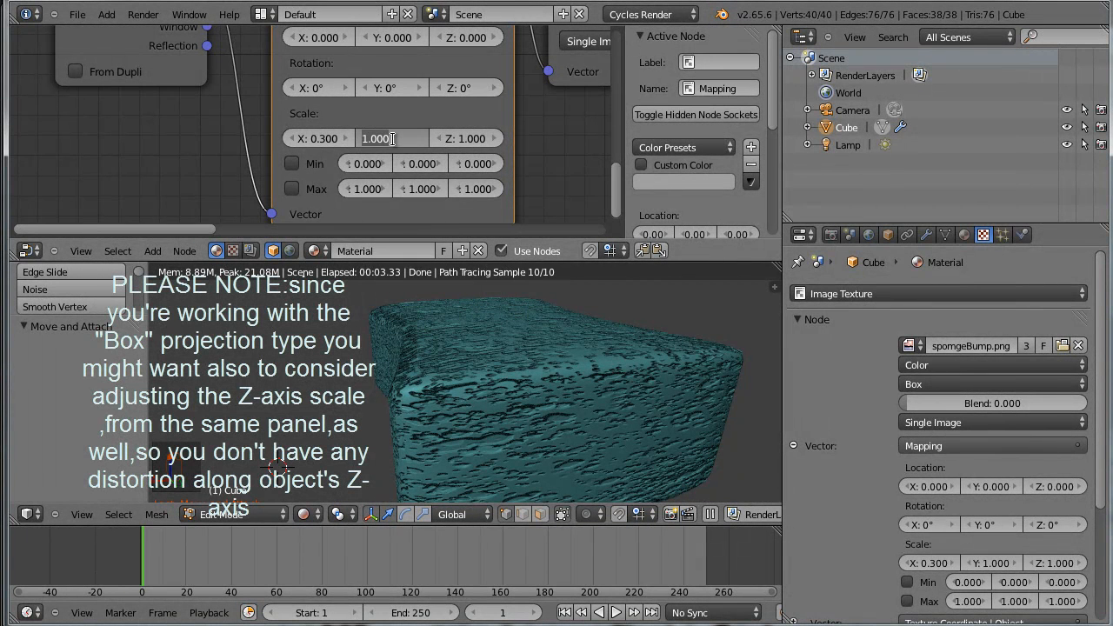
text(.3)
key(Return)
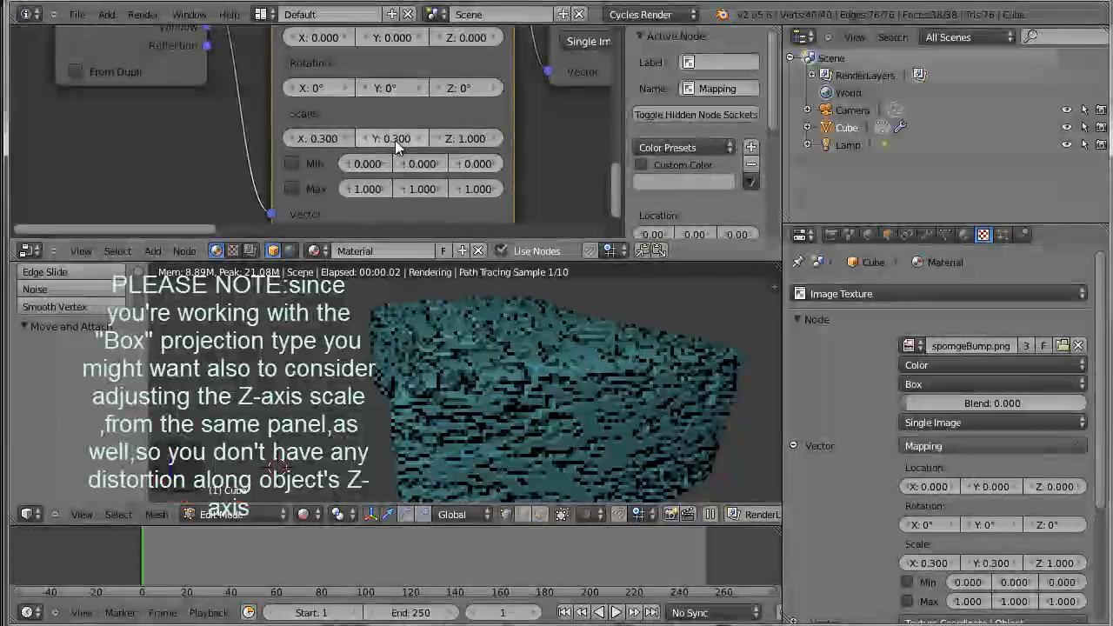
middle_drag(582, 398, 467, 412)
scroll(469, 411, up, 3)
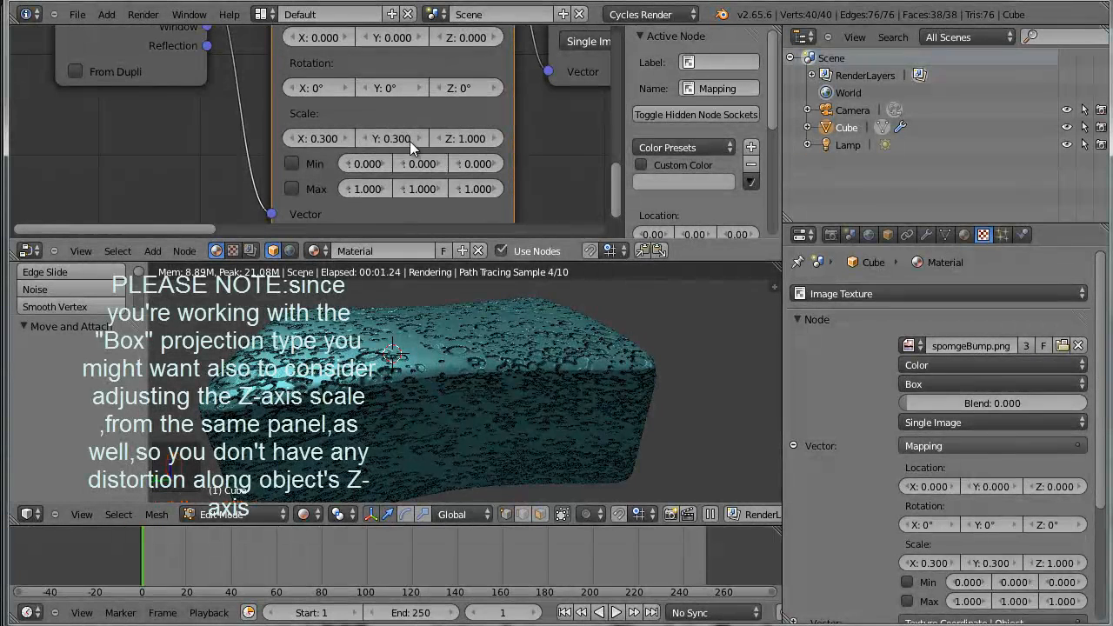
Try a scale of 1.4 on the X and Y axes of the Mapping node
click(321, 140)
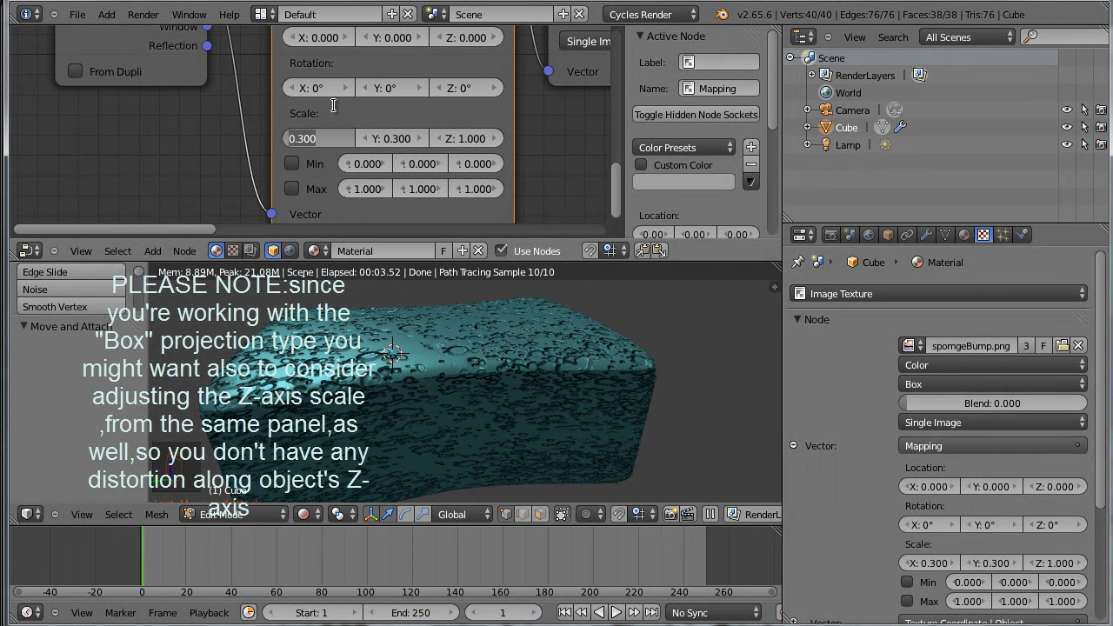
text(1.4)
key(Tab)
text(1.)
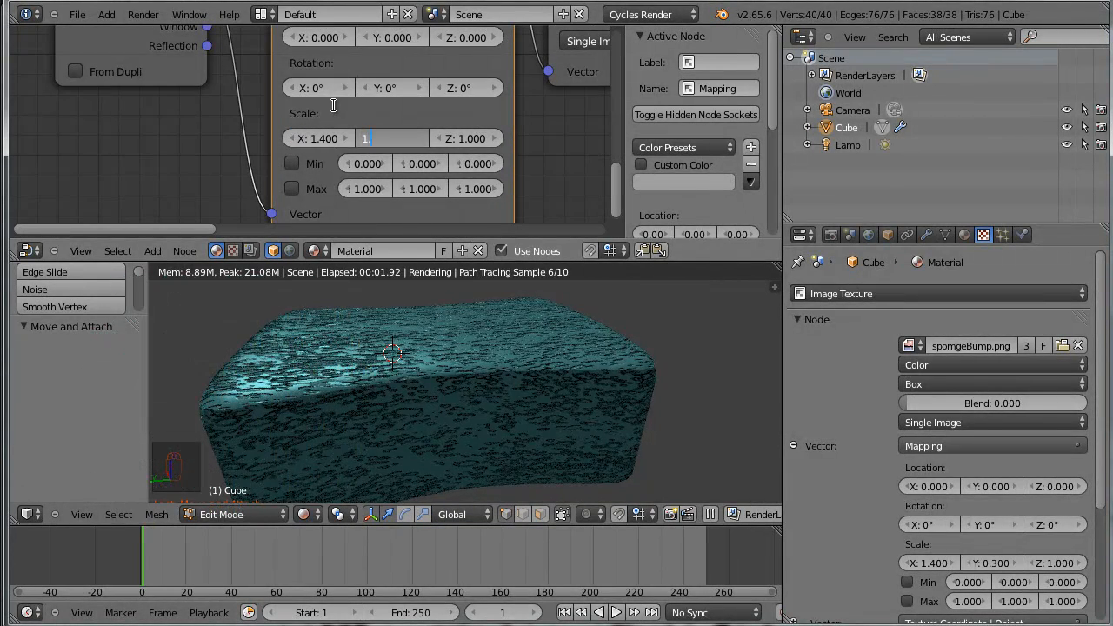
text(400)
key(Return)
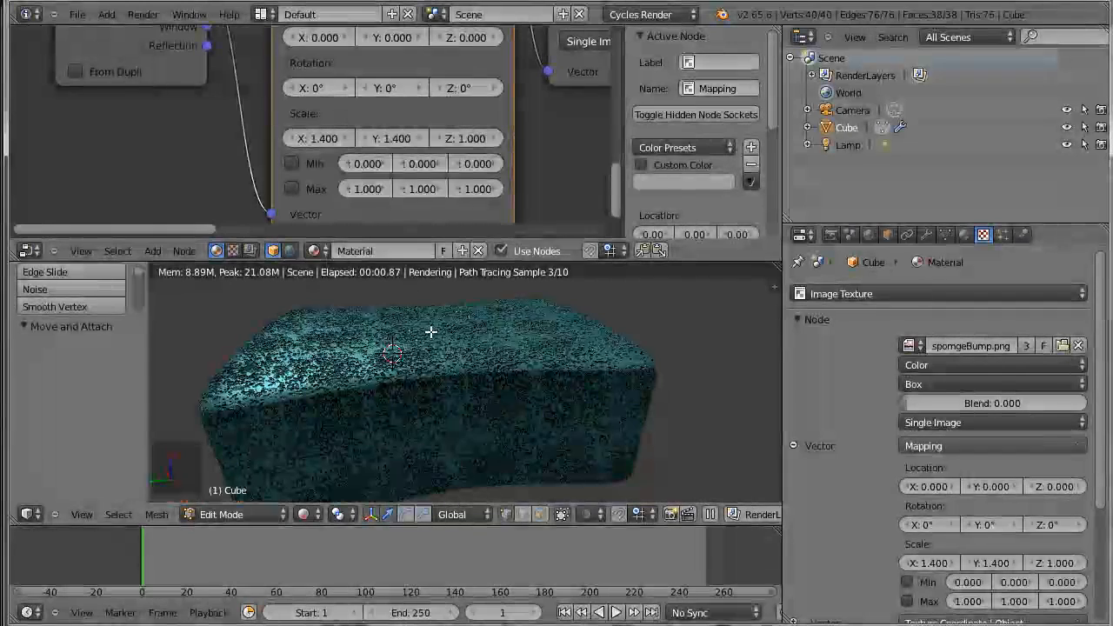
Restore the Mapping node's X and Y scale to 1
text(1)
key(Tab)
text(1)
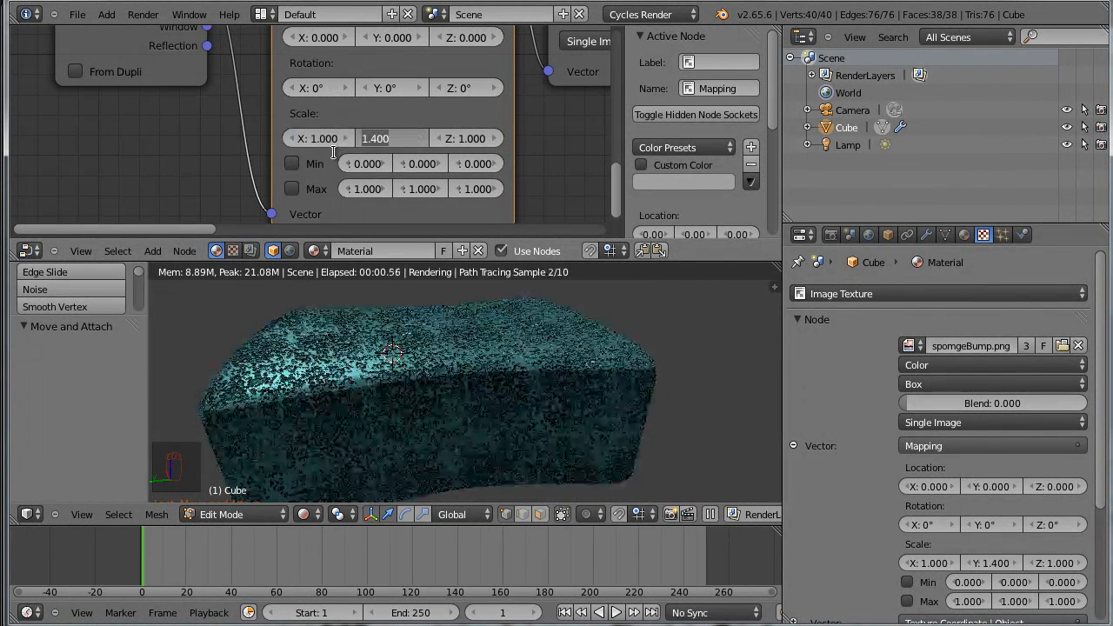
key(Return)
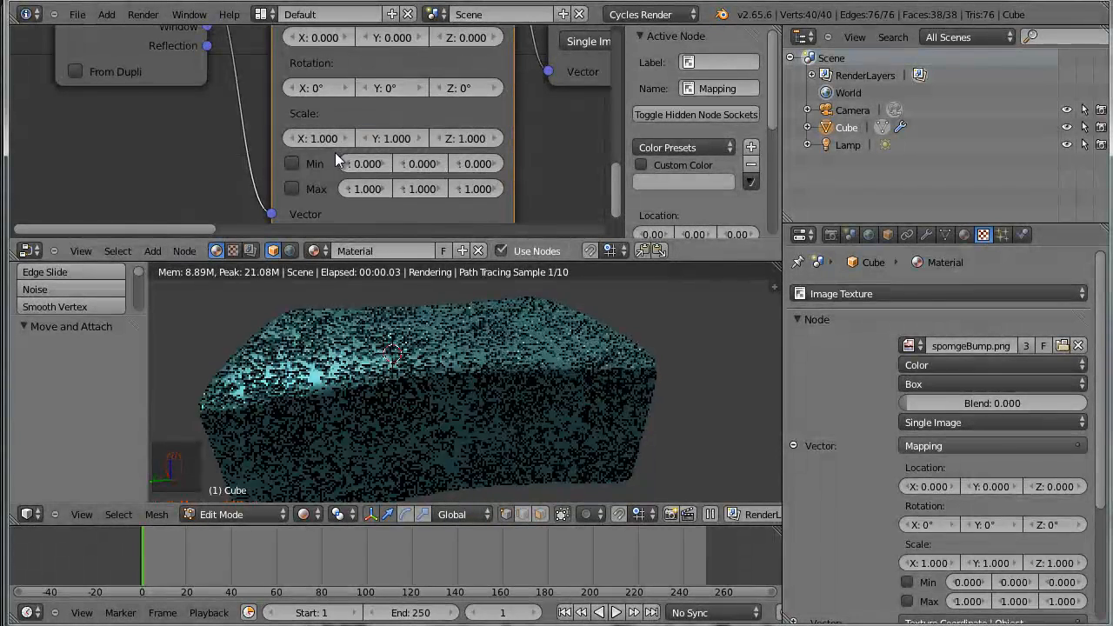
Switch the 3D view to Solid shading in Object Mode and save the blend file
middle_drag(471, 297, 527, 413)
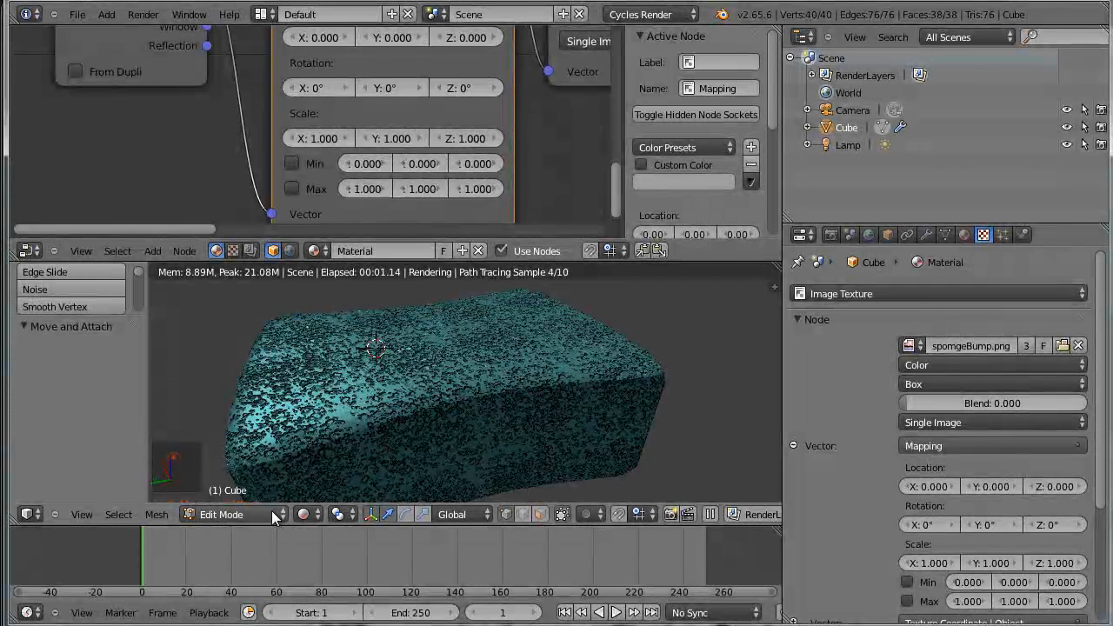
click(305, 514)
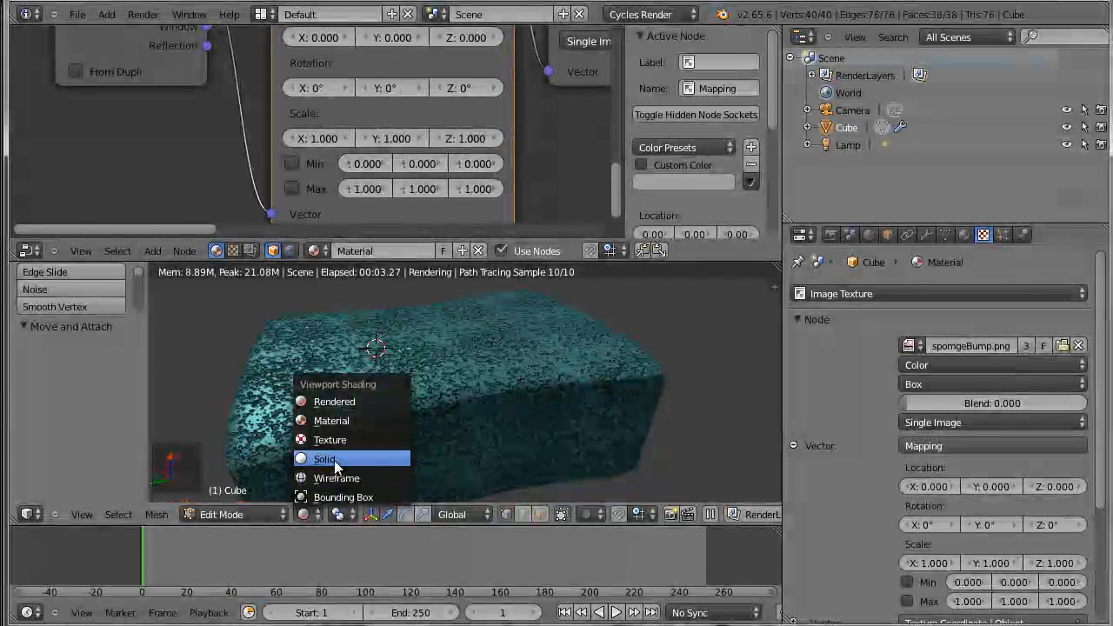
click(322, 457)
key(Tab)
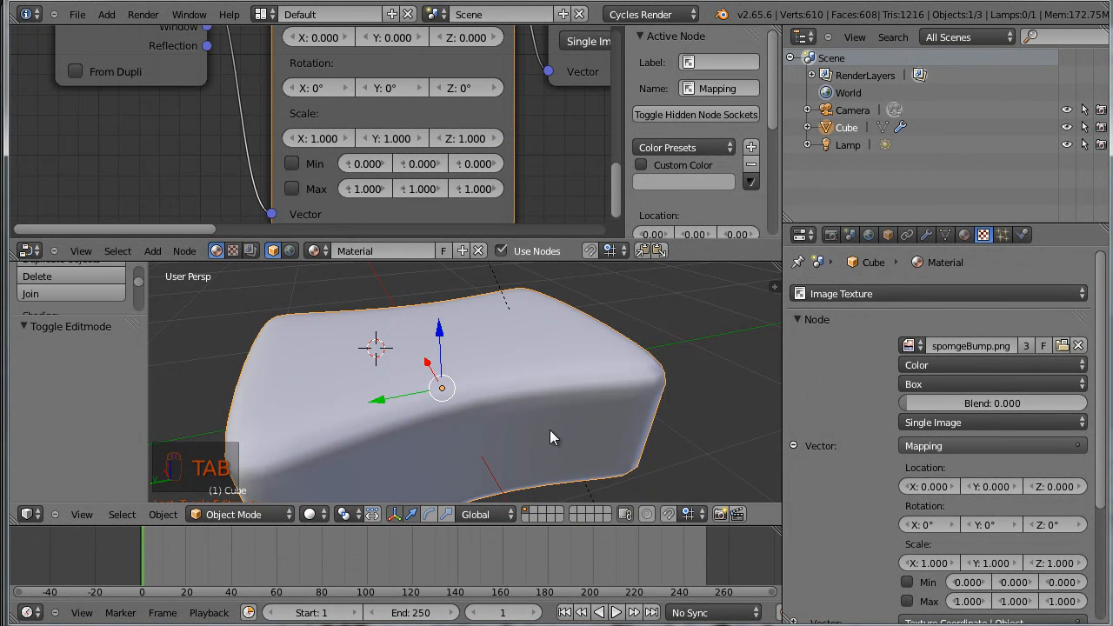
key(ctrl+s)
click(560, 435)
Merge the Node Editor area into the 3D view to enlarge the view of the sponge
scroll(567, 430, down, 5)
middle_drag(574, 439, 574, 386)
scroll(534, 398, up, 2)
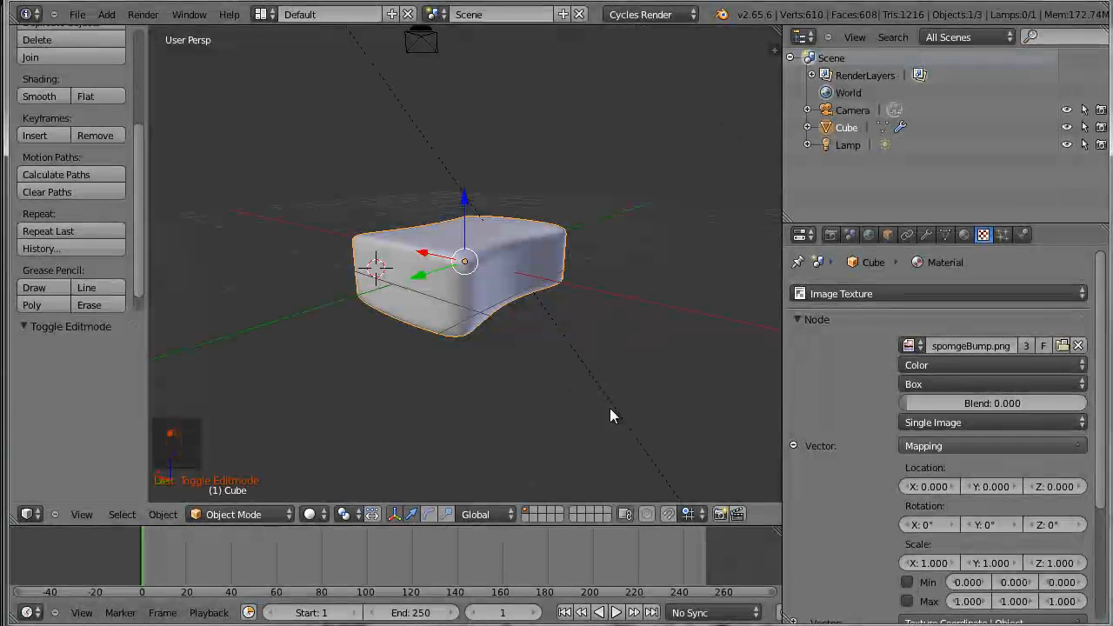
middle_drag(610, 410, 426, 394)
middle_drag(581, 430, 531, 387)
Add a plane mesh to the scene and make it the only selected object
key(shift+a)
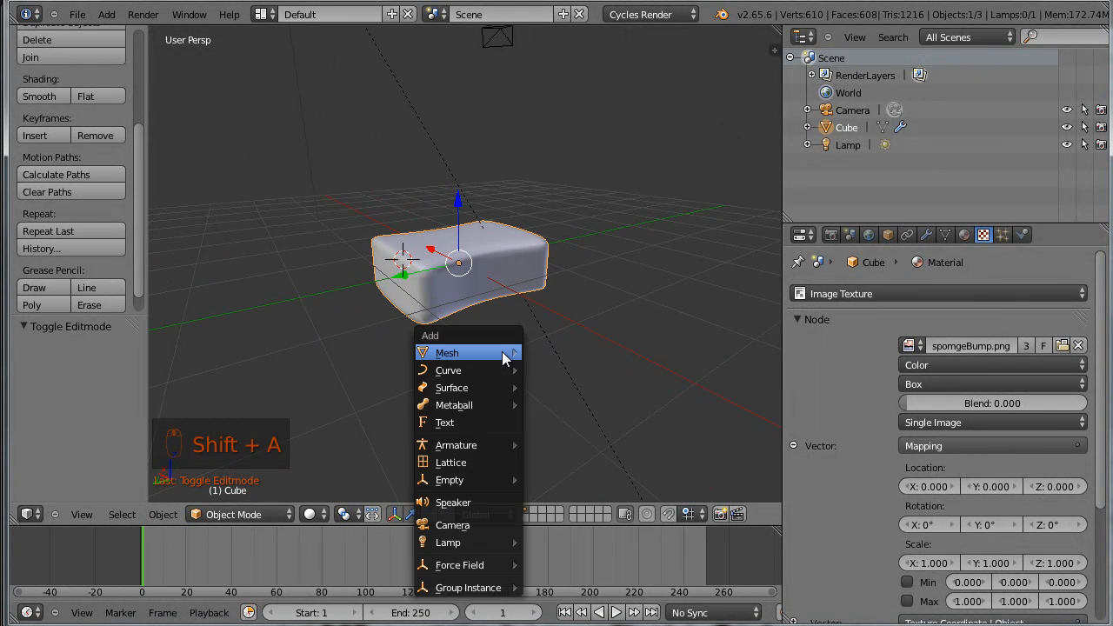
mouse_move(501, 352)
click(578, 353)
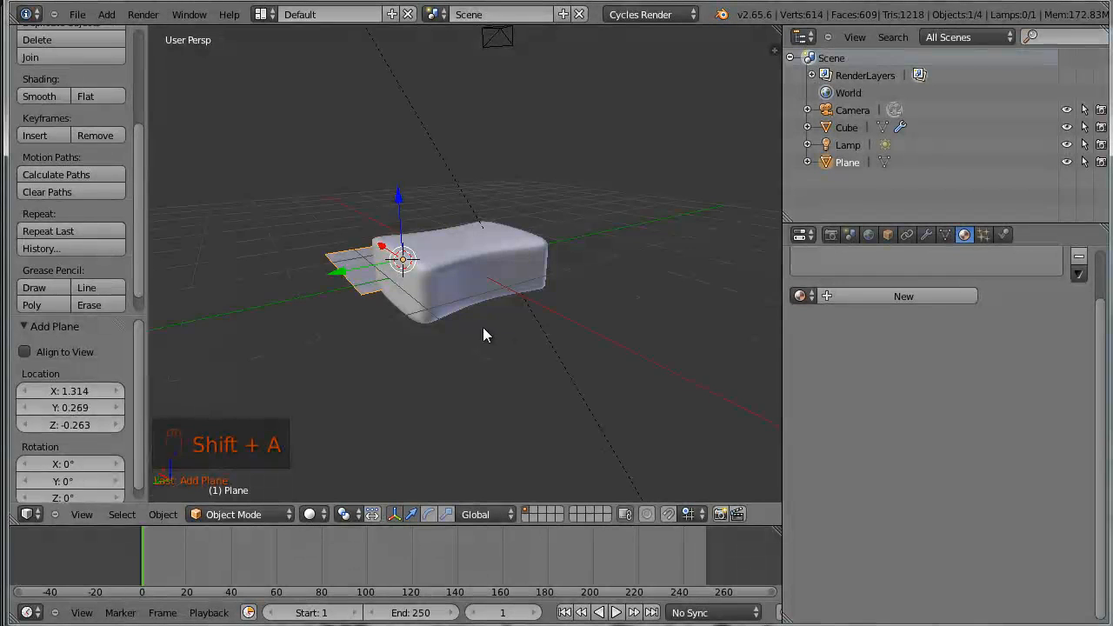
key(a)
right_click(361, 281)
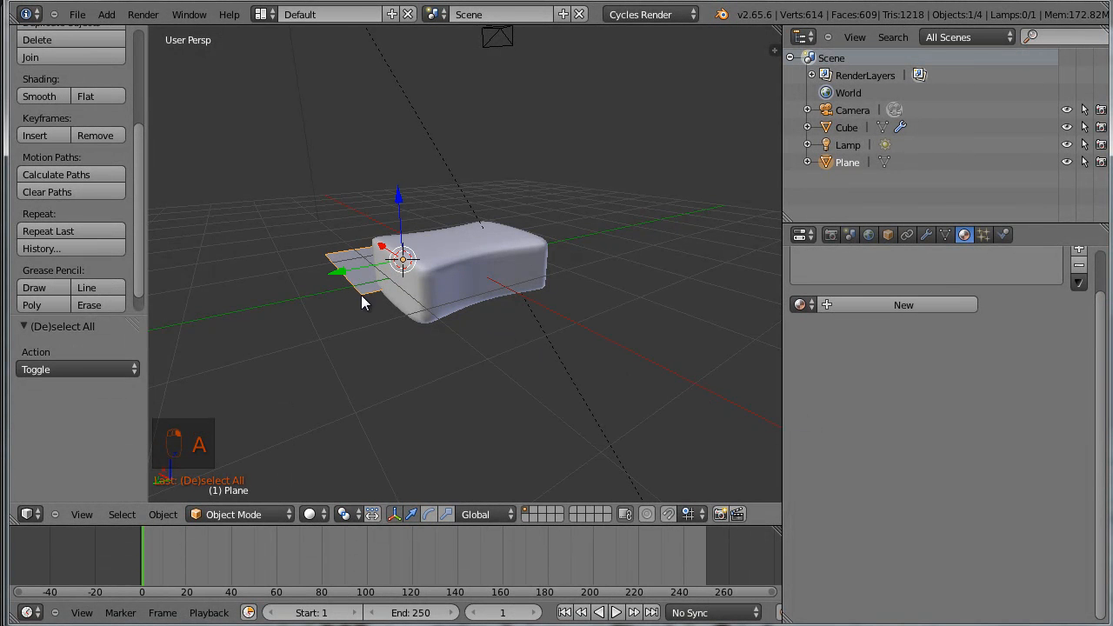
Scale the plane up about 4.8 times as a floor and apply its scale
key(s)
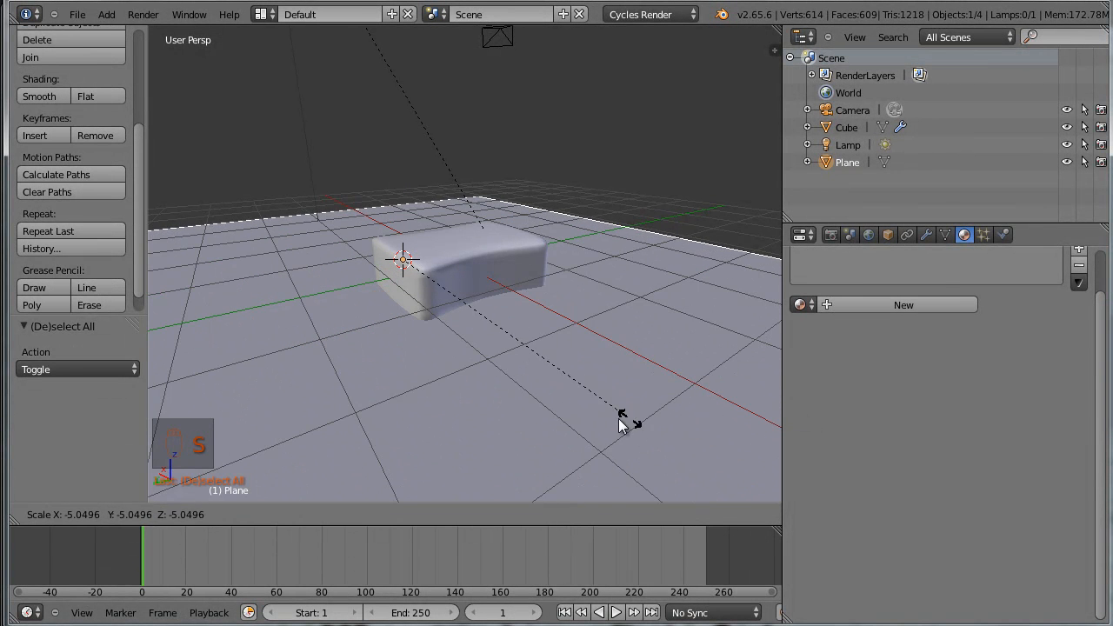
click(604, 427)
middle_drag(604, 427, 497, 338)
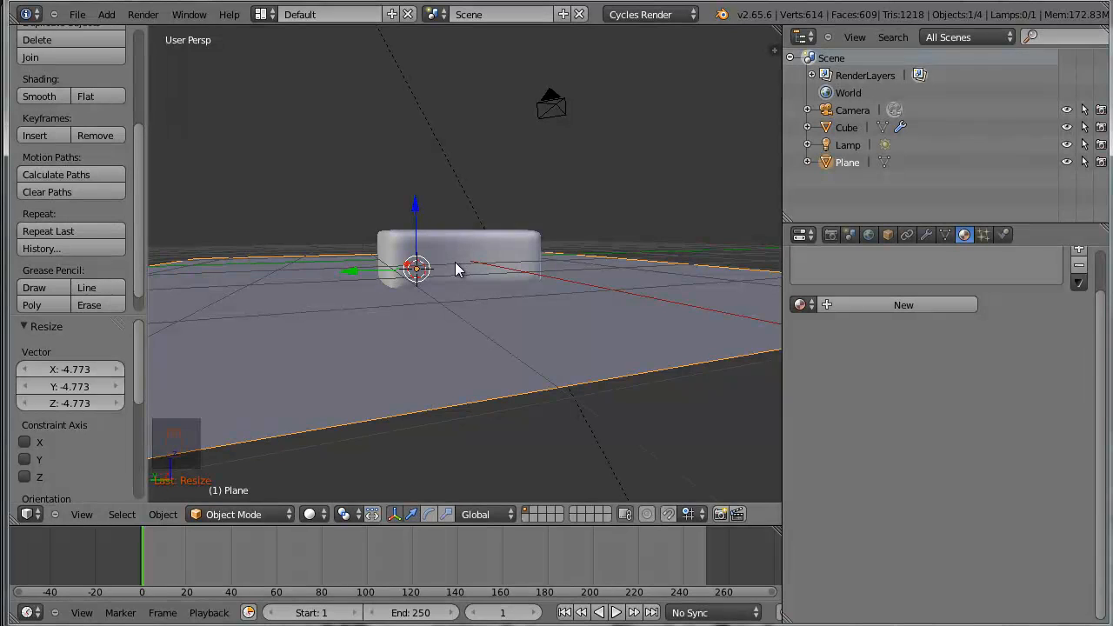
middle_drag(476, 287, 434, 333)
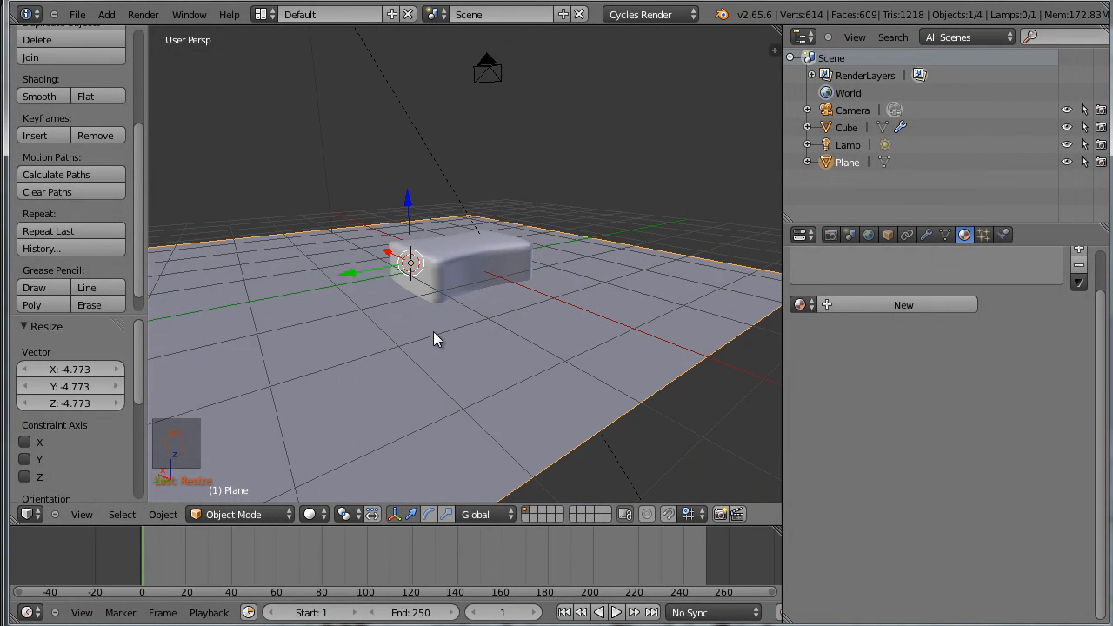
key(ctrl+a)
click(442, 339)
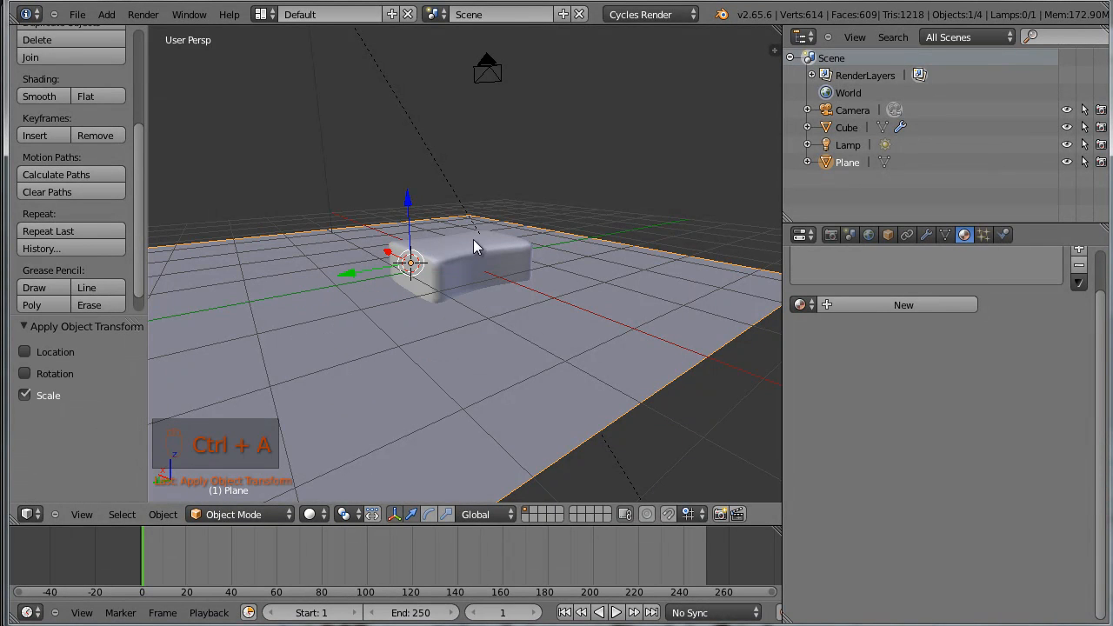
Raise the sponge along the Z axis until it hovers well above the plane
right_click(470, 251)
drag(461, 226, 471, 68)
middle_drag(539, 252, 565, 267)
scroll(505, 203, down, 4)
middle_drag(506, 203, 511, 229)
drag(461, 130, 462, 113)
middle_drag(462, 112, 515, 203)
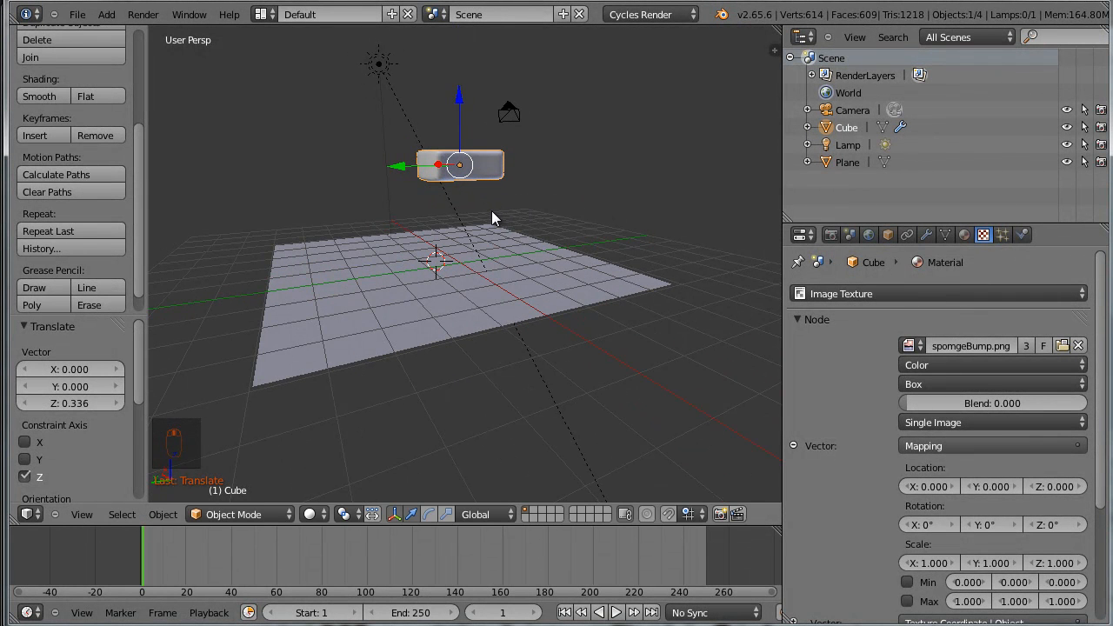
Tilt the sponge's whole mesh slightly about the global X axis in Edit Mode and return to Object Mode
key(Tab)
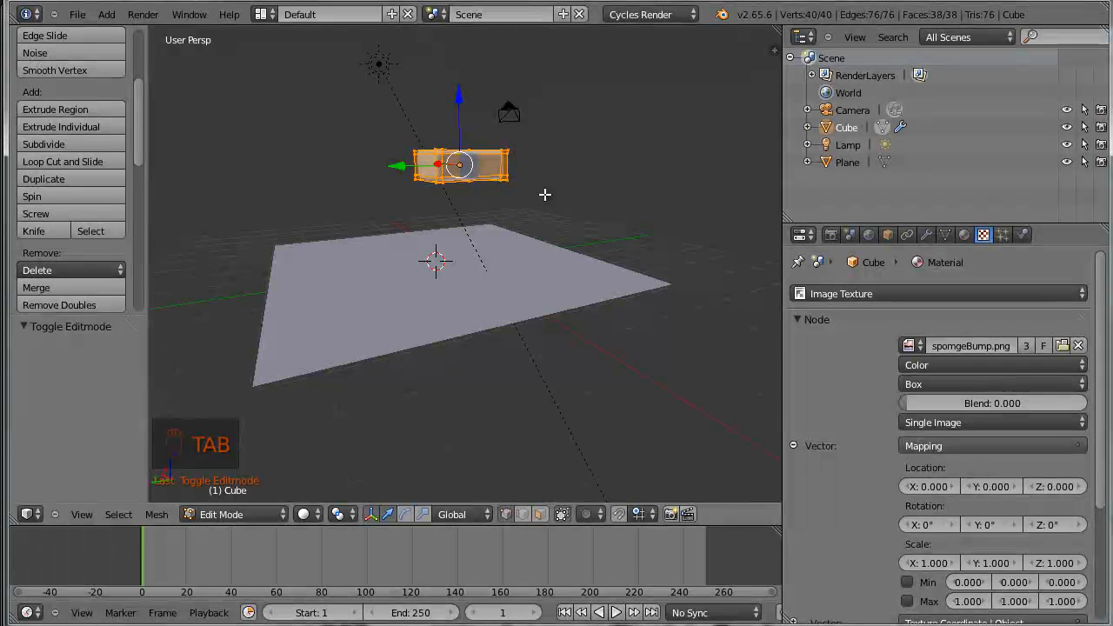
key(r)
key(x)
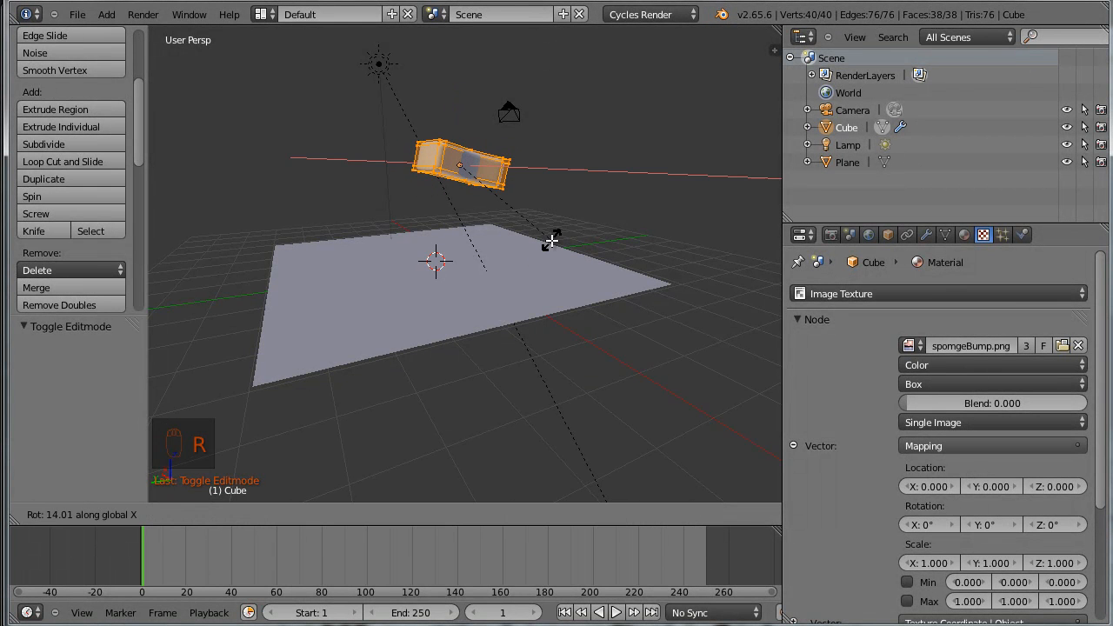
click(566, 182)
key(Tab)
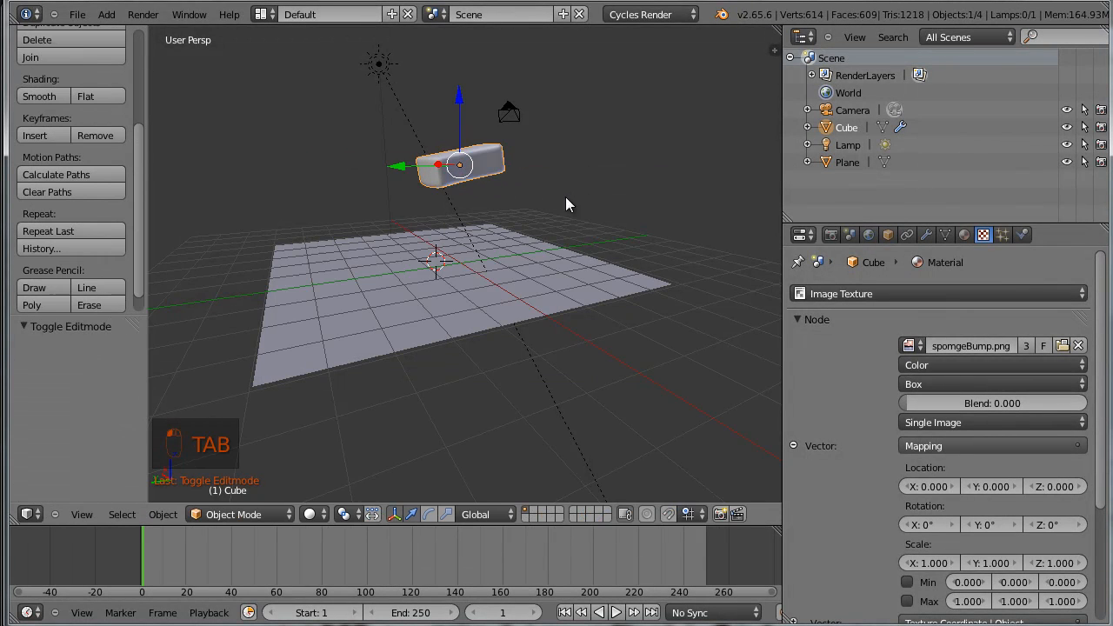
Look through the camera and rotate the sponge's mesh further about the global X axis in Edit Mode
mouse_move(506, 199)
middle_down()
mouse_move(554, 220)
mouse_move(483, 220)
mouse_move(494, 184)
middle_up()
key(KP_0)
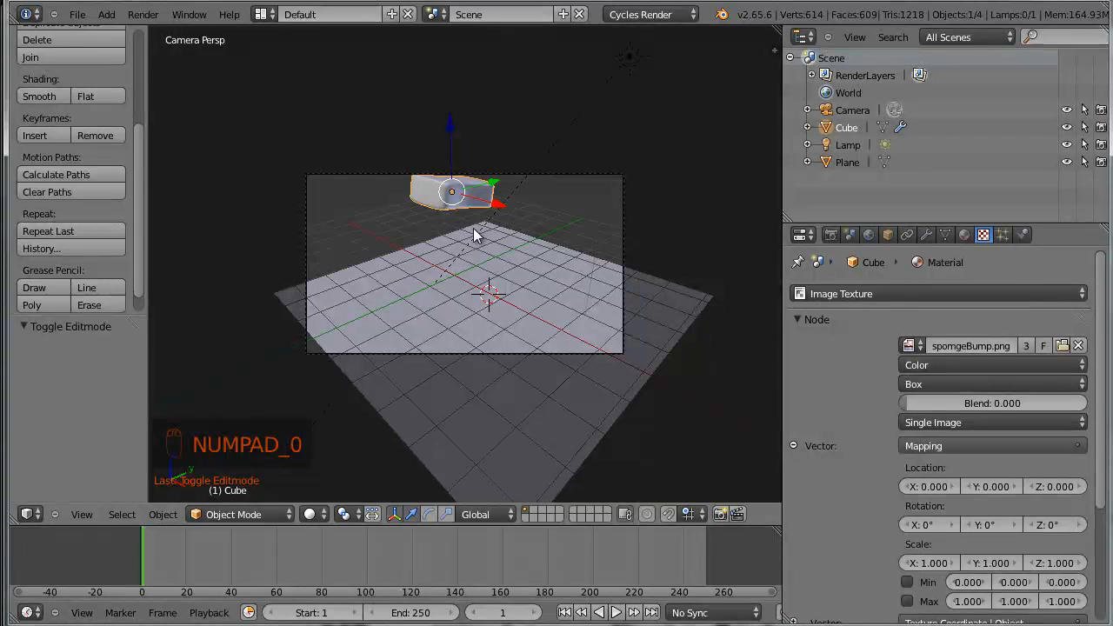
key(Tab)
key(r)
key(x)
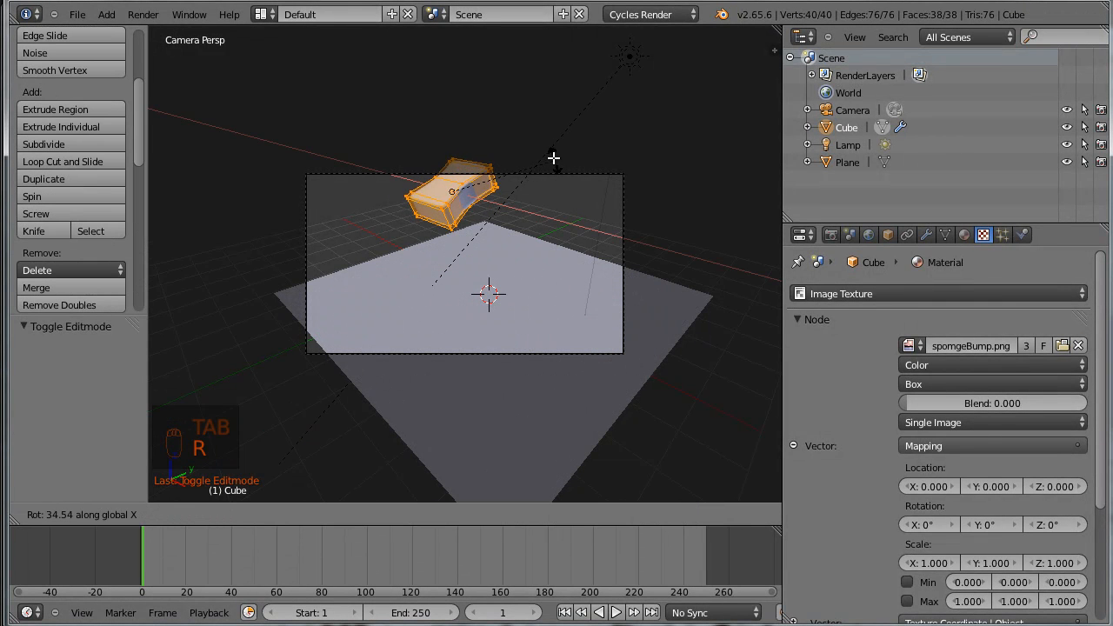
click(553, 184)
key(Tab)
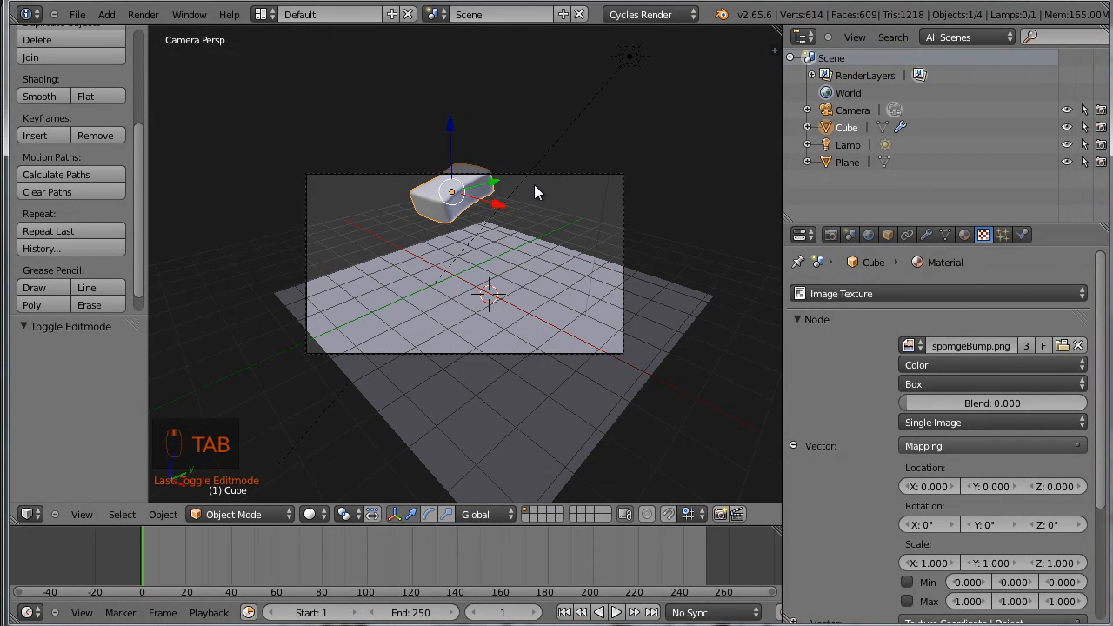
Aim the camera at the sponge with a Track To constraint, then select only the sponge and fit the camera frame in the view
right_click(537, 176)
shift+right_click(472, 196)
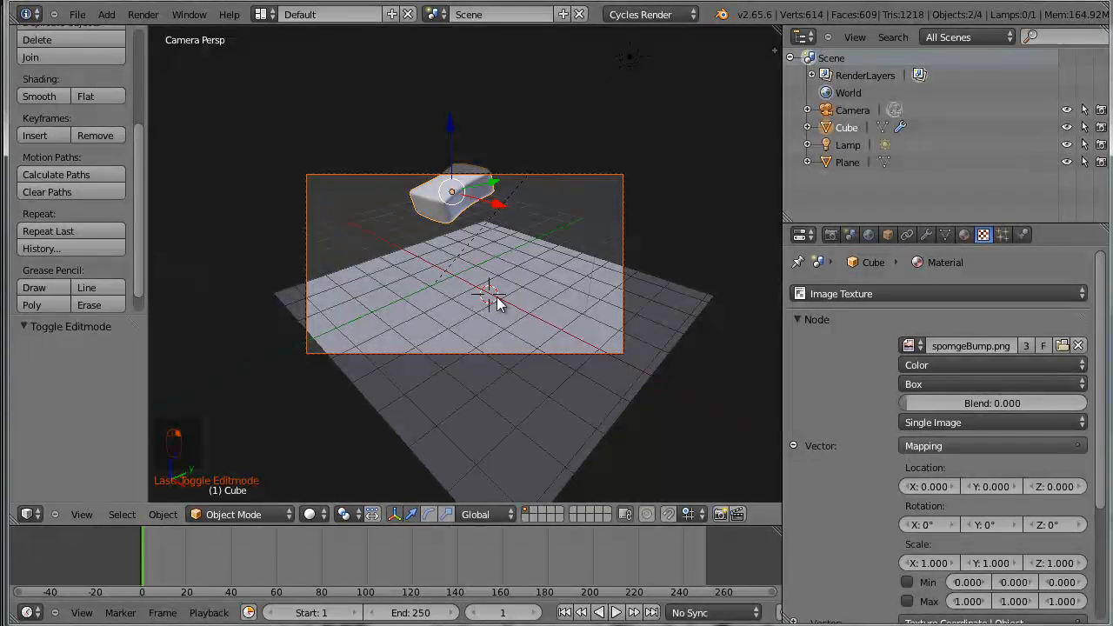
key(ctrl+t)
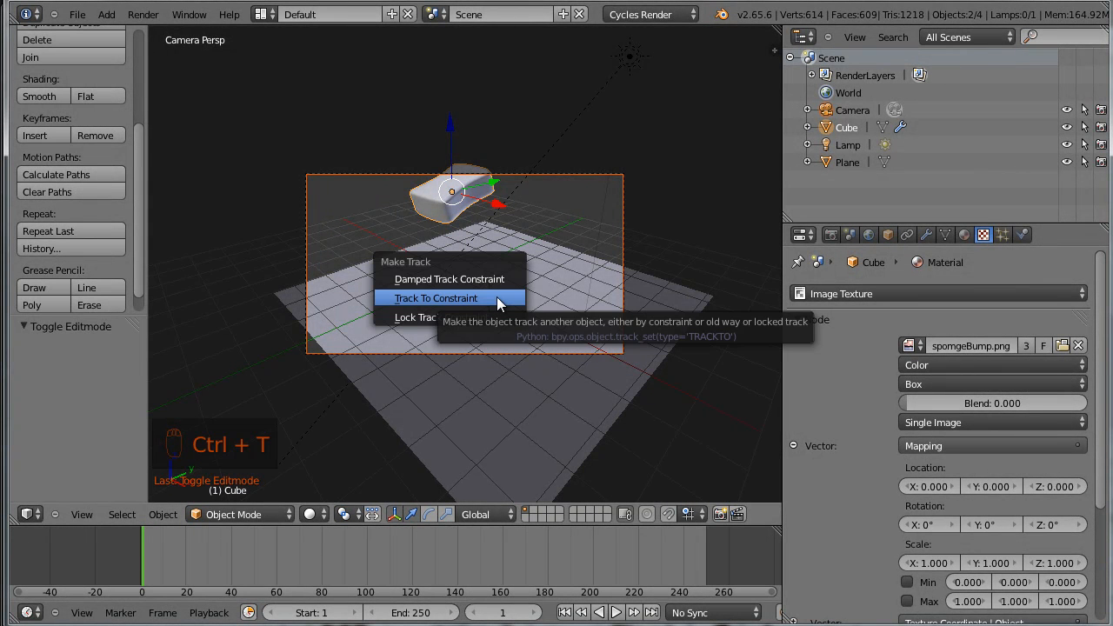
click(497, 296)
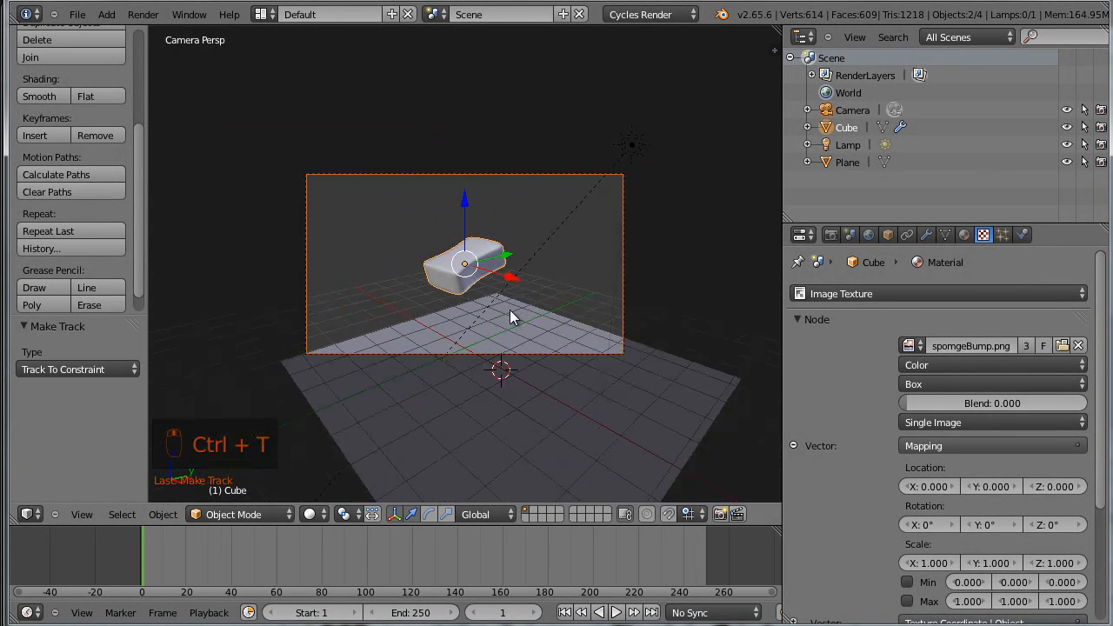
right_click(491, 270)
key(Home)
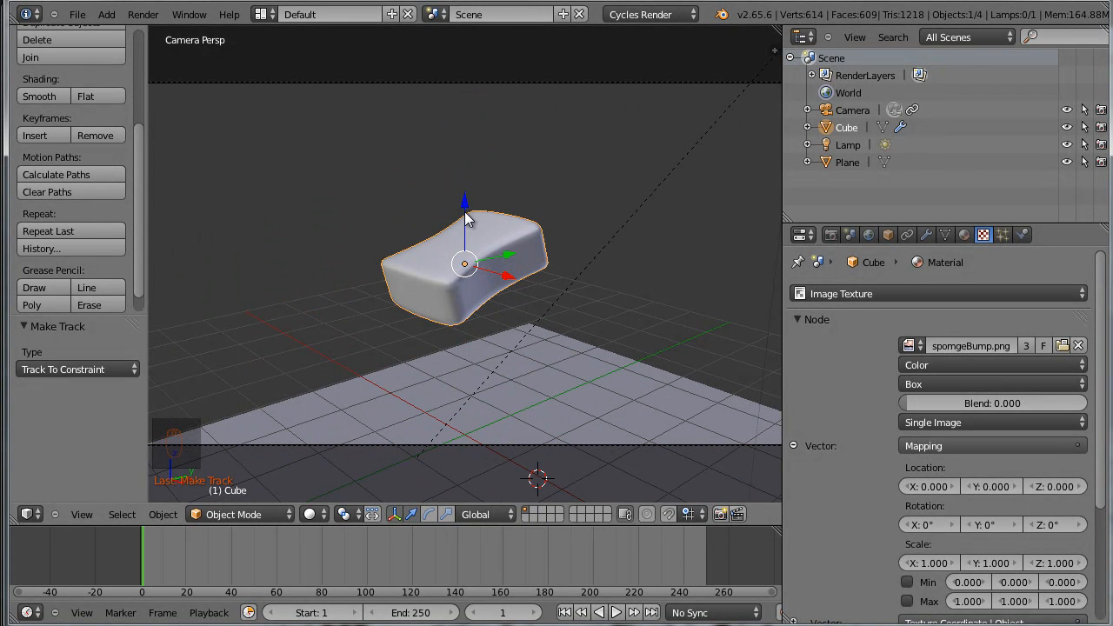
Add Soft Body physics to the sponge, play the animation to preview it, and return to the first frame
scroll(462, 203, down, 3)
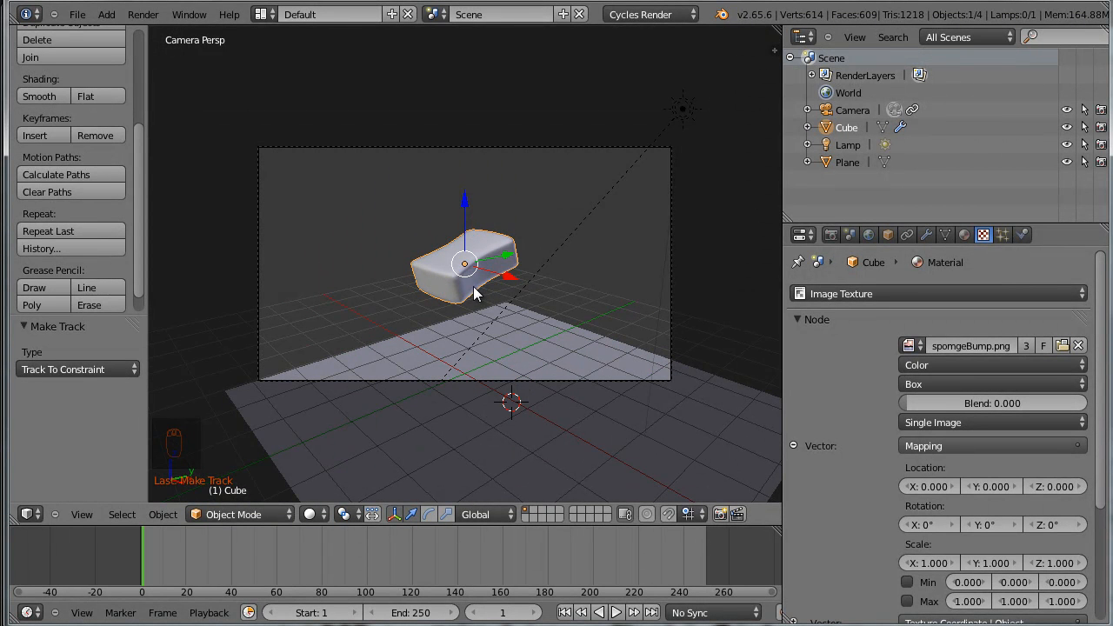
click(1021, 234)
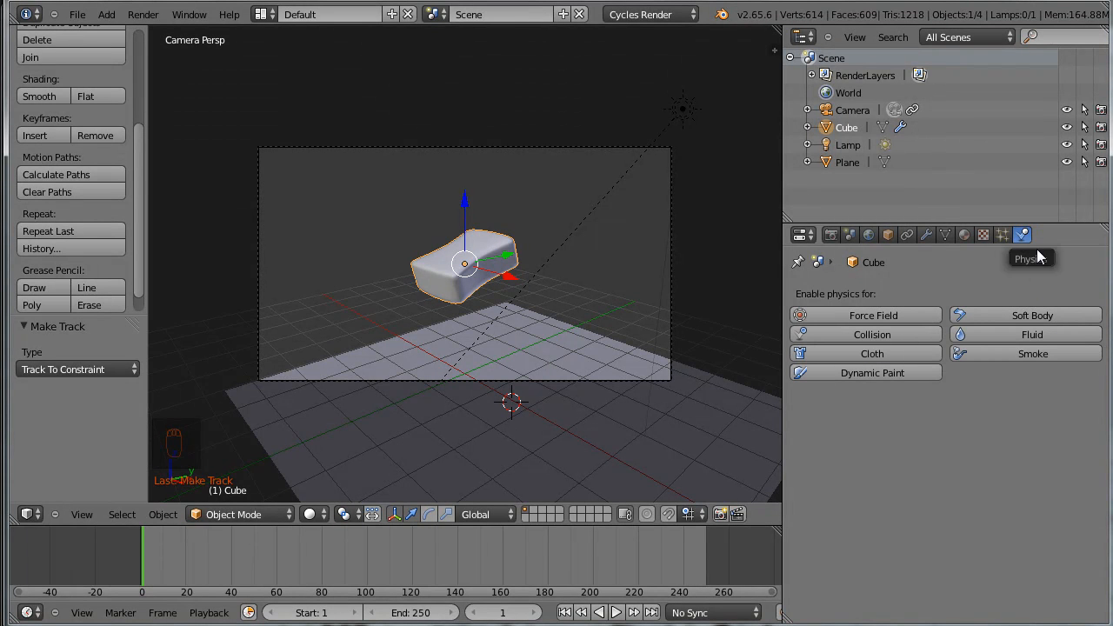
click(1082, 317)
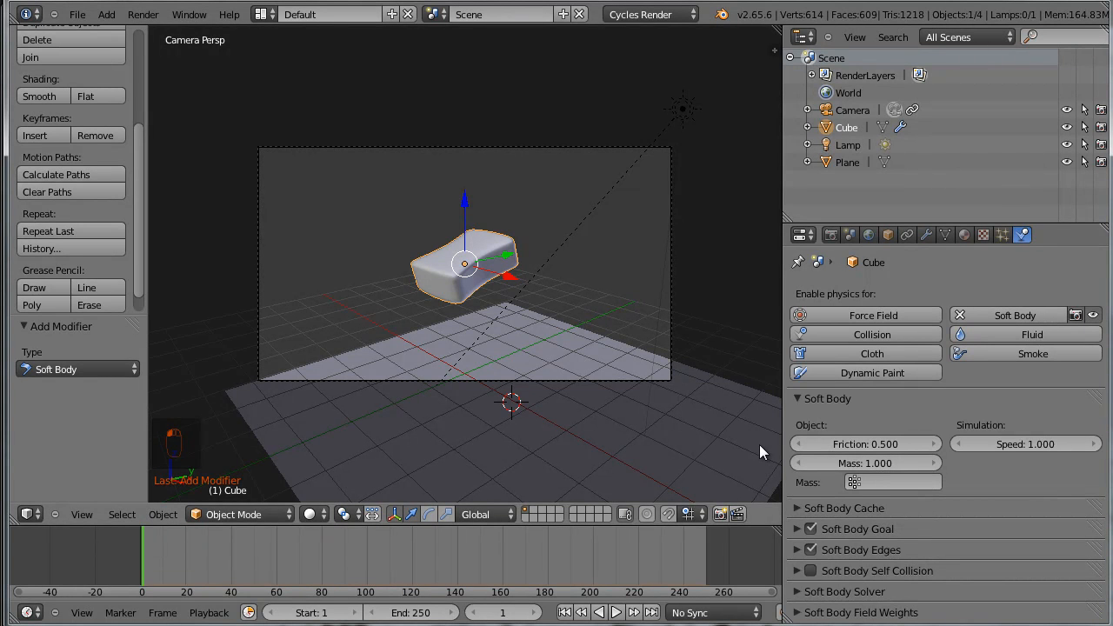
key(alt+a)
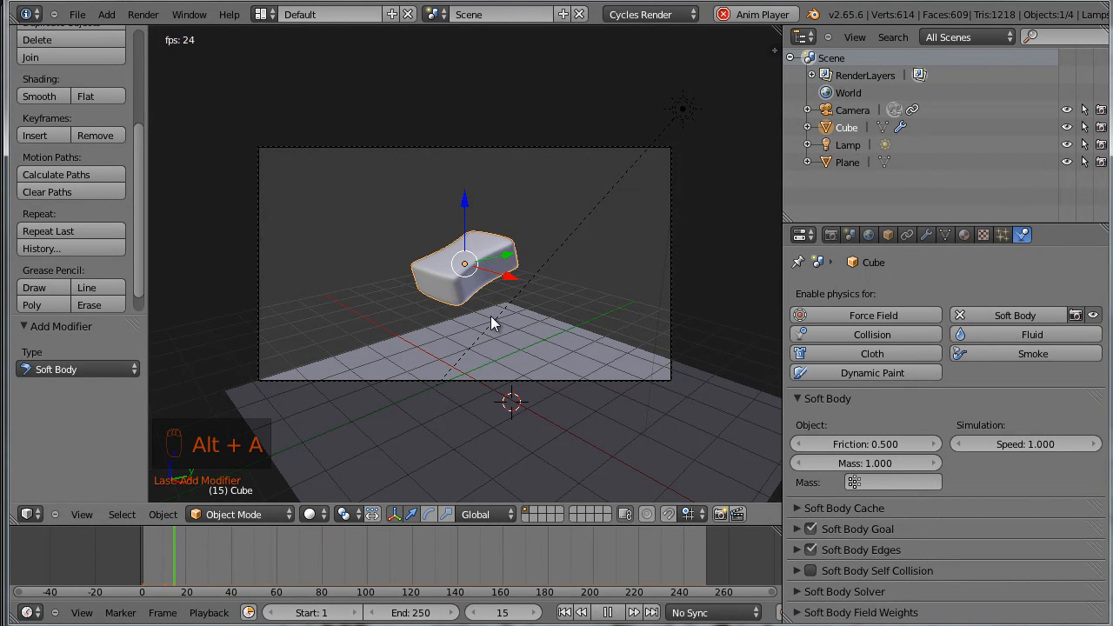
scroll(557, 322, up, 2)
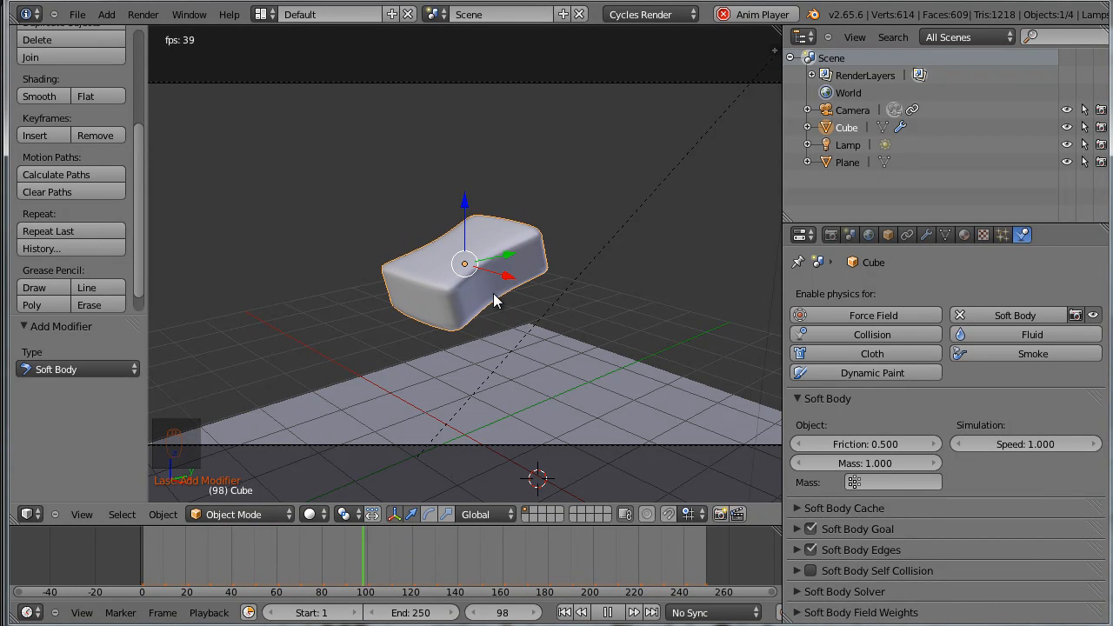
key(alt+a)
key(shift+Left)
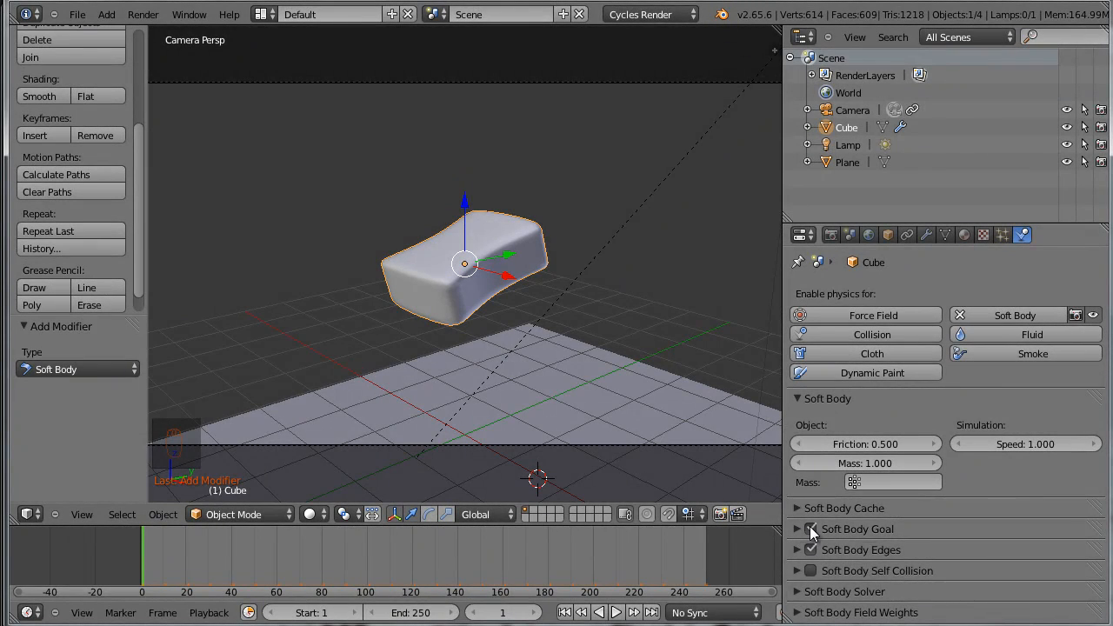
Disable Soft Body Goal for the sponge, play back its fall, and return to the first frame
click(809, 528)
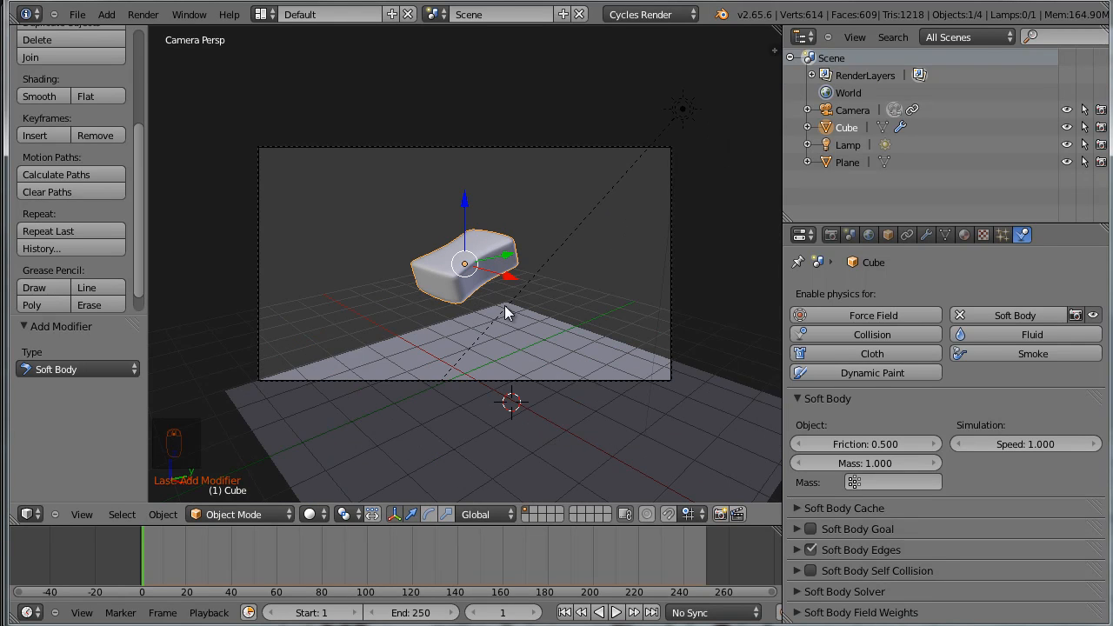
key(alt+a)
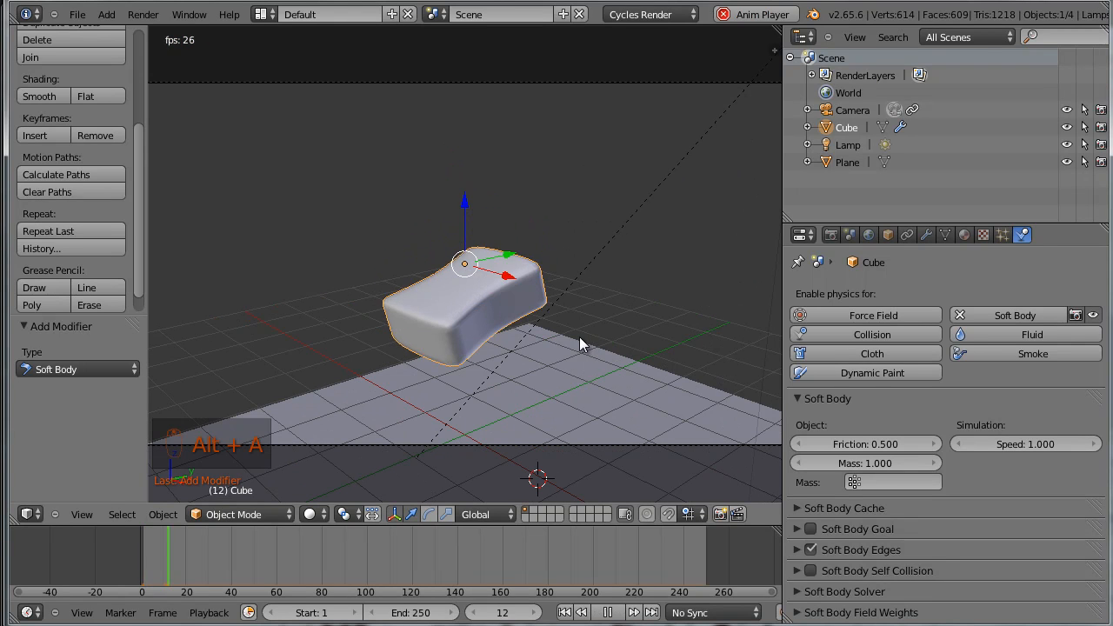
scroll(579, 336, down, 4)
middle_drag(576, 389, 512, 374)
key(alt+a)
key(shift+Left)
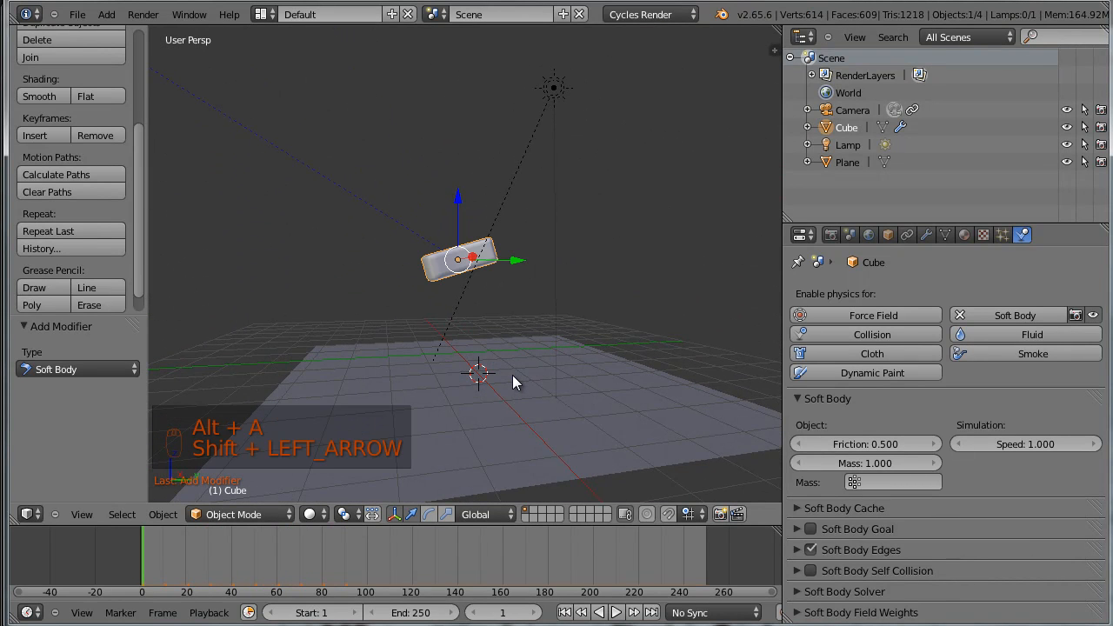
Select the floor plane and enable Collision physics on it
mouse_move(517, 322)
middle_down()
mouse_move(609, 304)
mouse_move(549, 329)
mouse_move(536, 316)
middle_up()
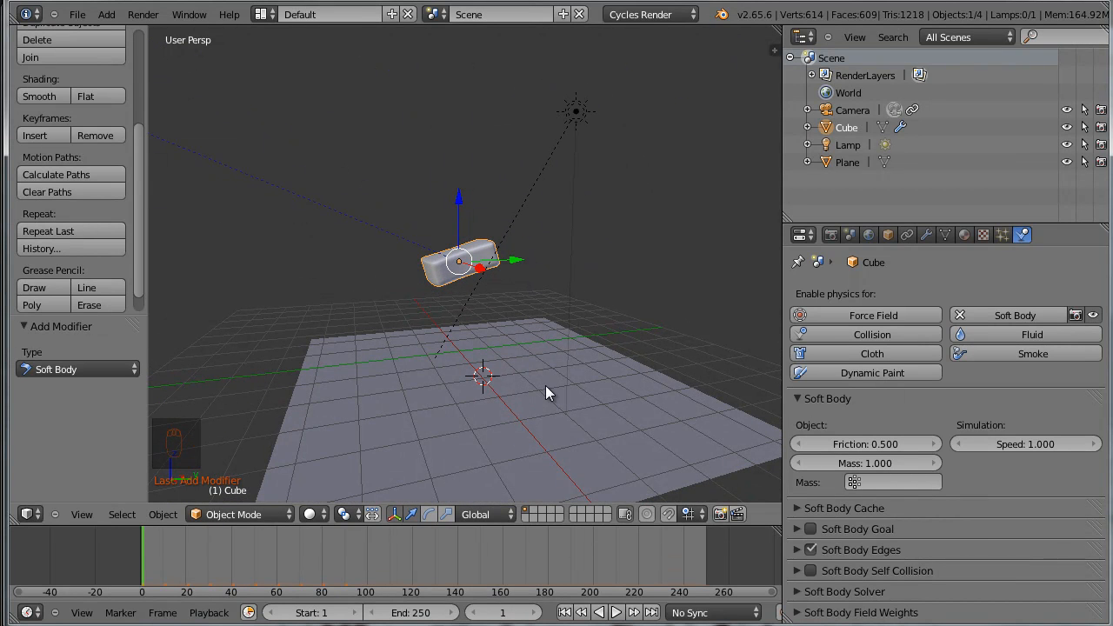
right_click(585, 404)
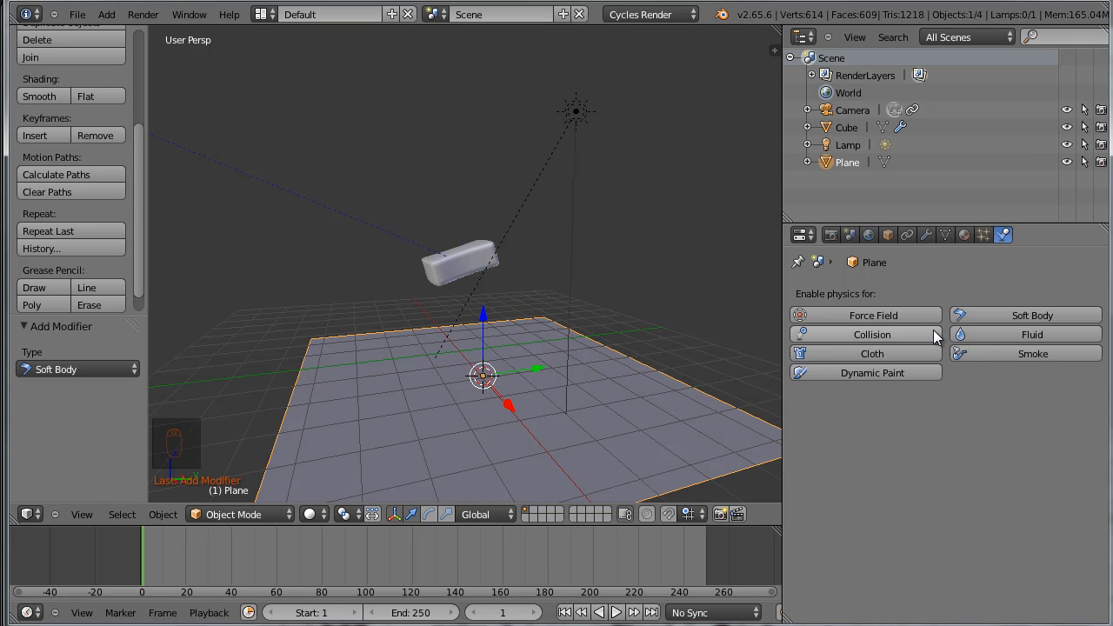
click(879, 335)
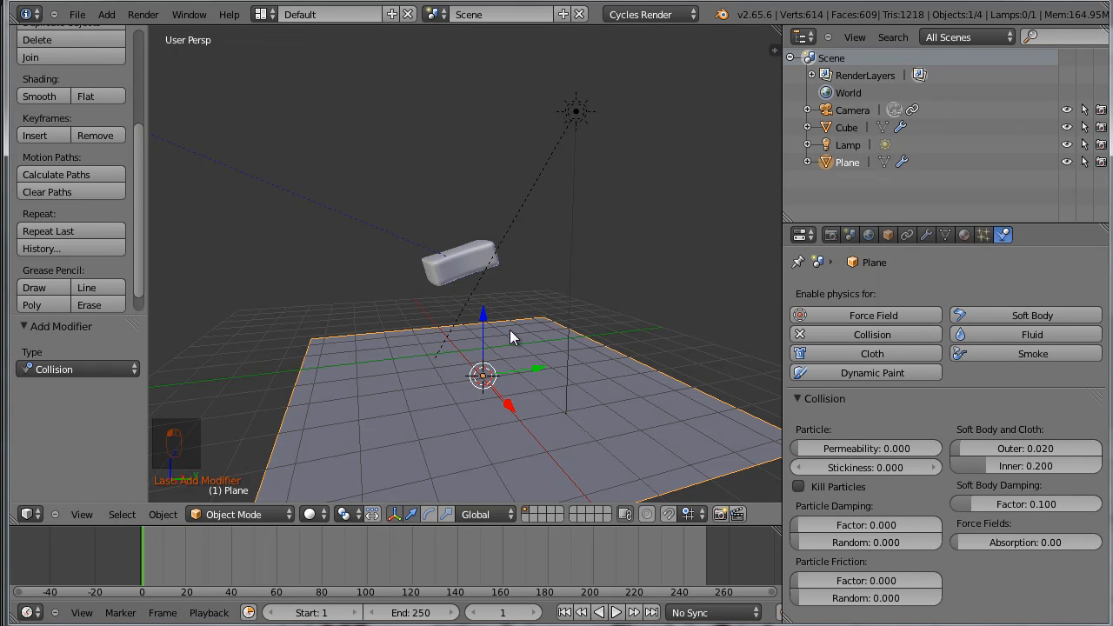
scroll(478, 252, up, 2)
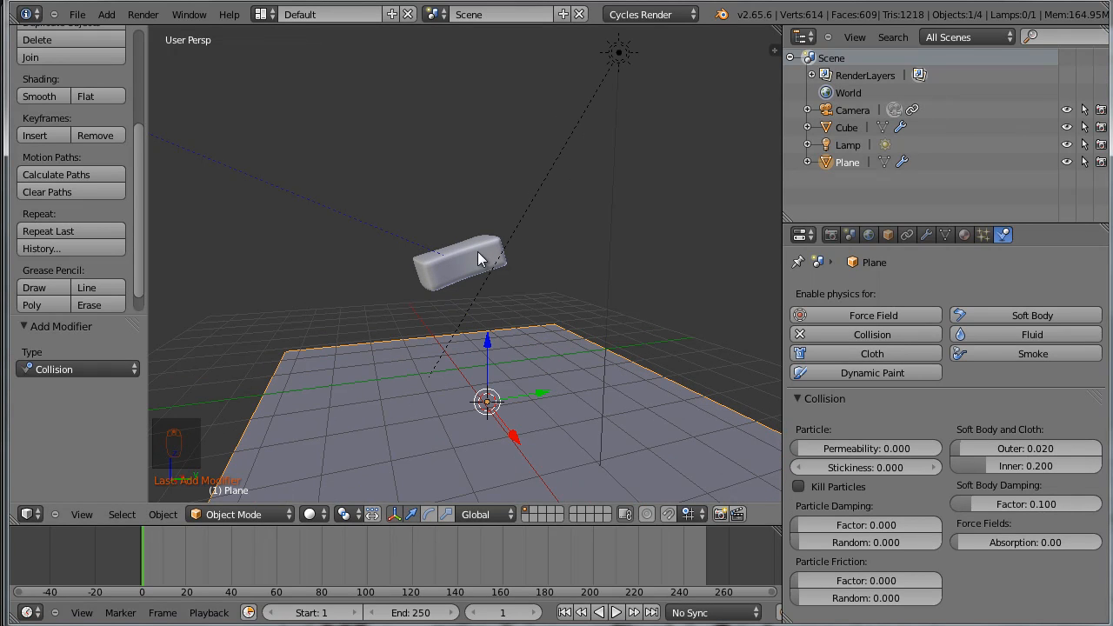
Reselect the sponge, play the simulation to examine its impact with the plane, and return to the first frame
right_click(470, 259)
scroll(561, 344, down, 2)
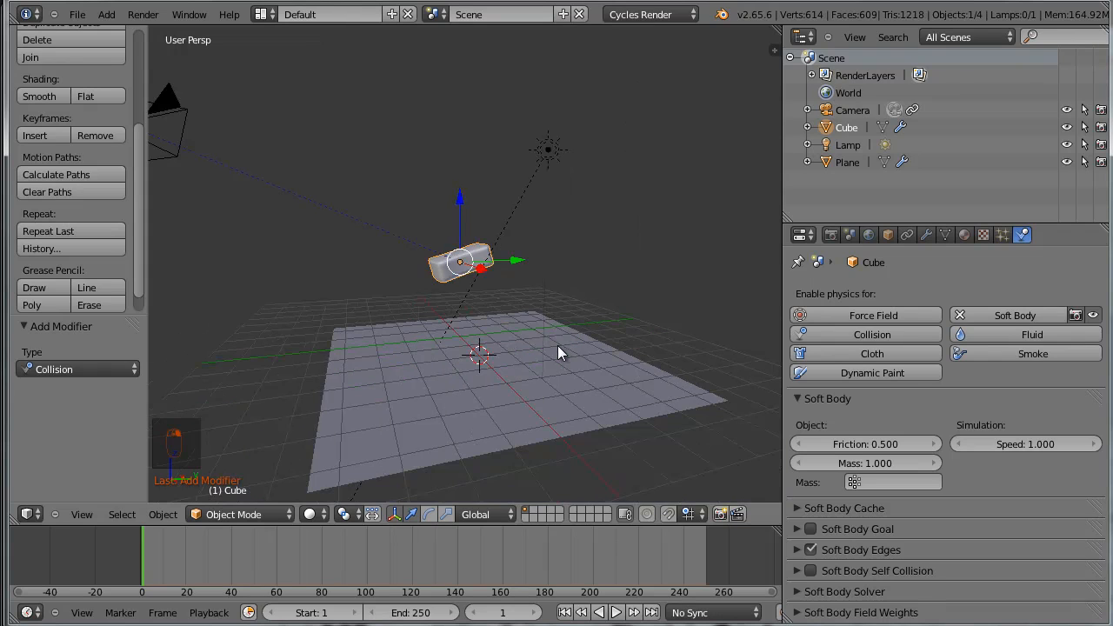
key(alt+a)
scroll(516, 391, up, 3)
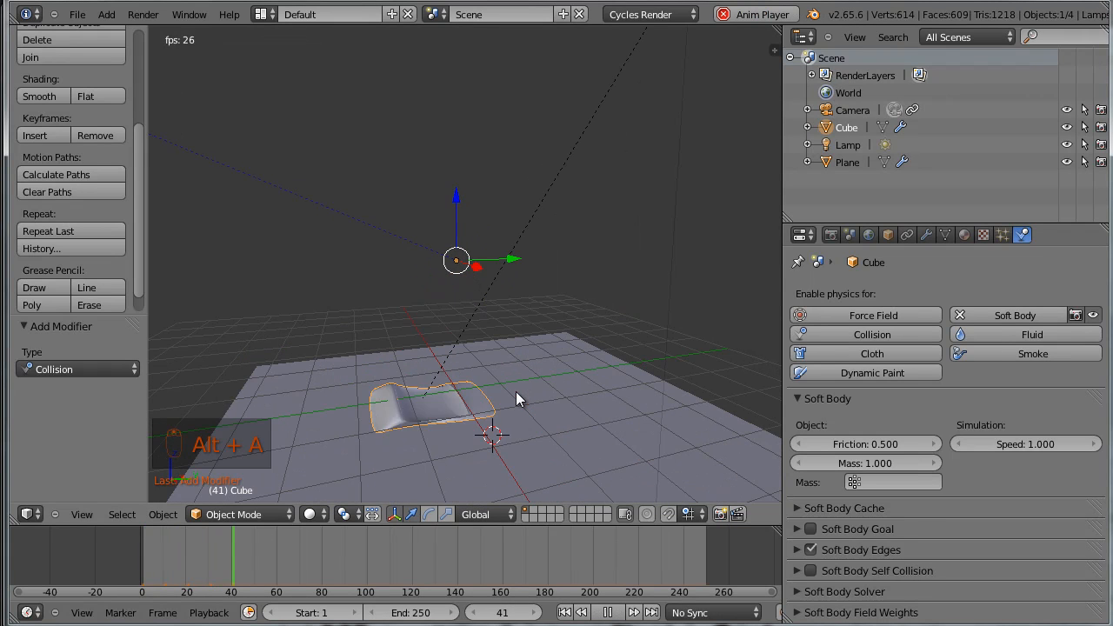
scroll(517, 426, up, 1)
shift+middle_drag(529, 416, 548, 326)
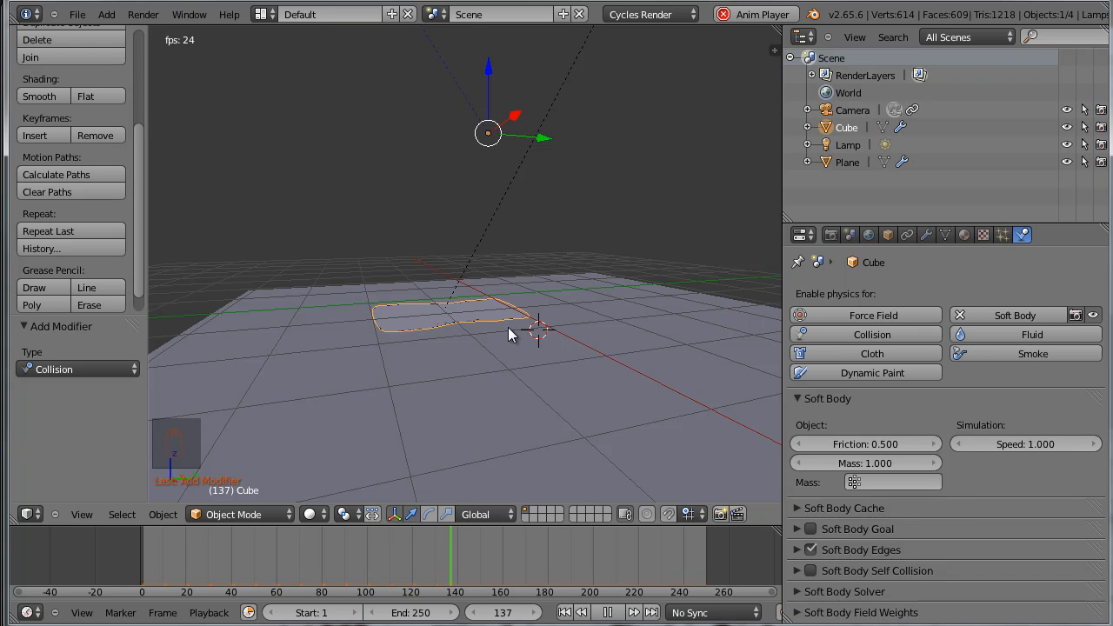
middle_drag(503, 338, 488, 368)
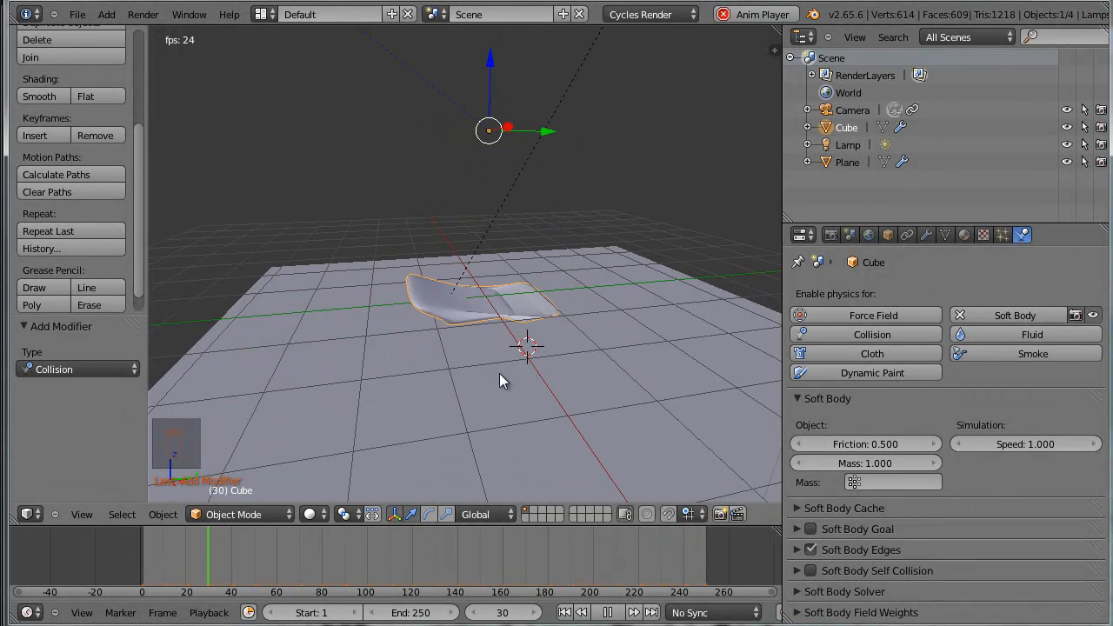
key(alt+a)
key(shift+Left)
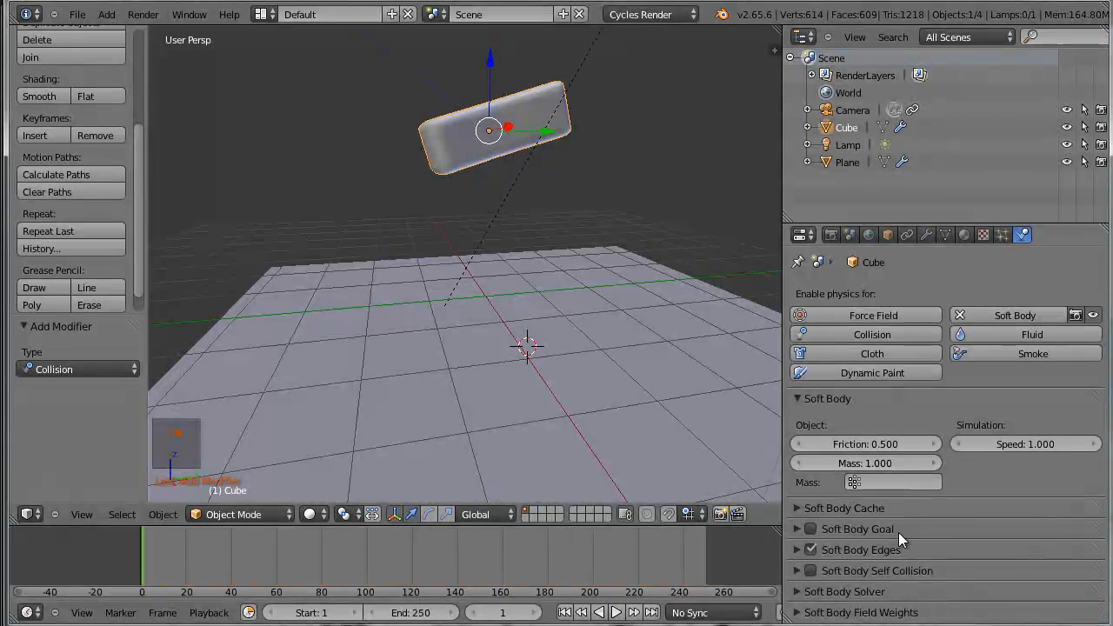
In the sponge's Soft Body Edges settings, set Pull to 0.75, Push to 0.3 and Bending to 2
click(795, 551)
scroll(828, 568, down, 5)
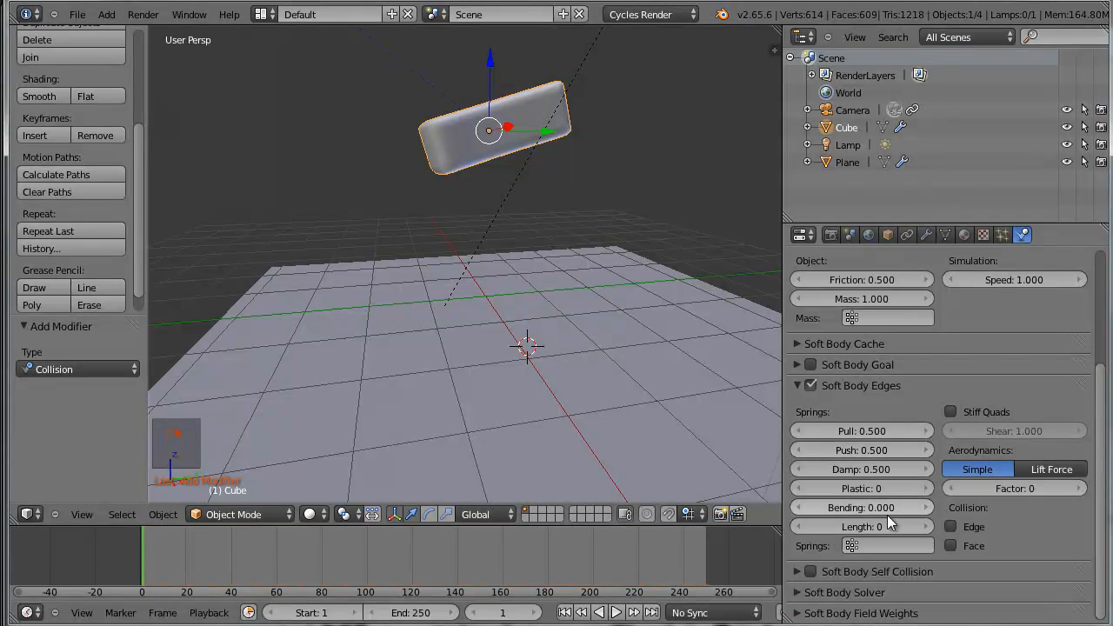
click(857, 432)
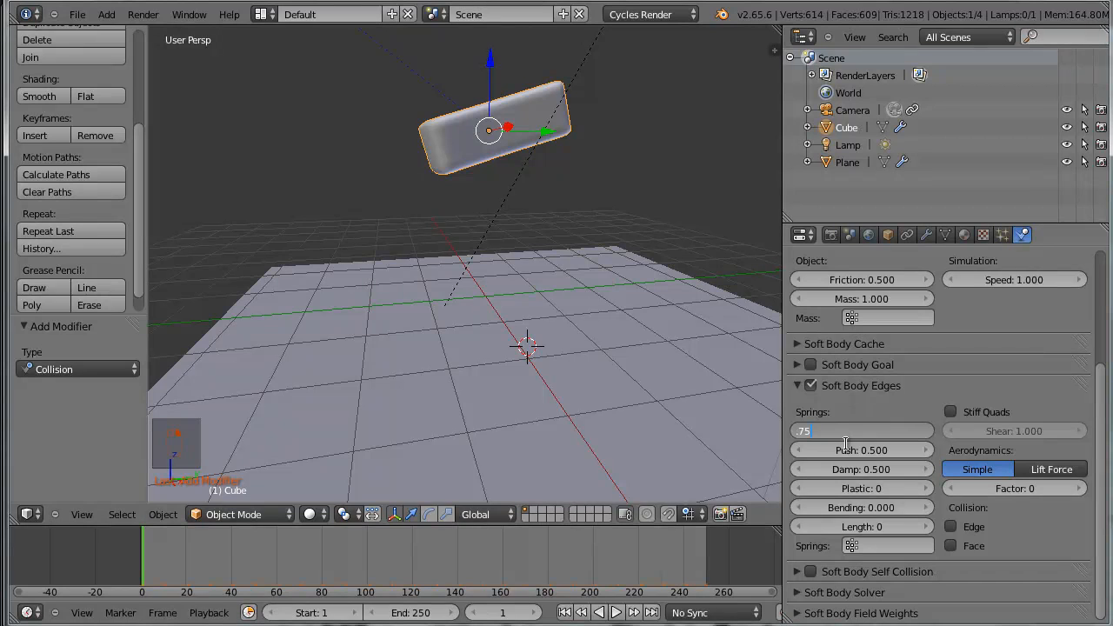
key(Return)
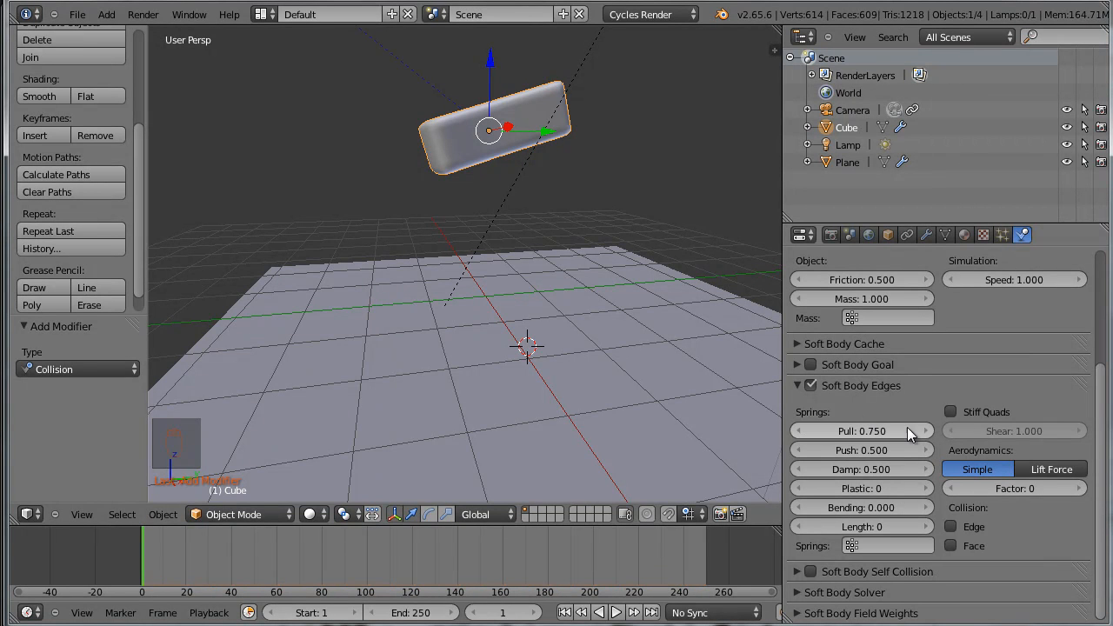
click(875, 449)
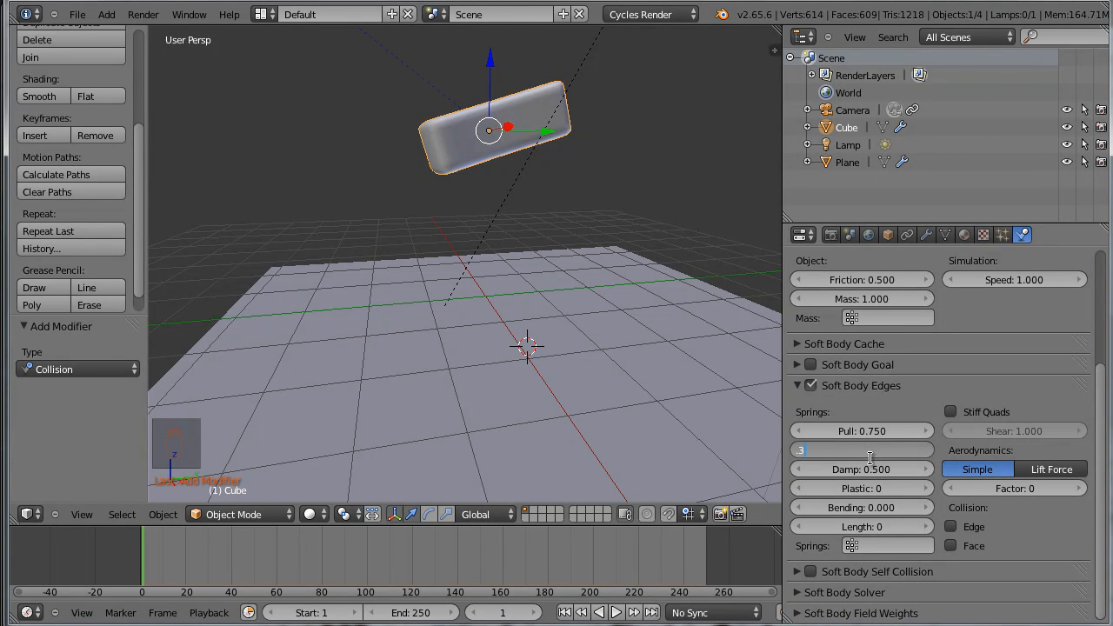
key(Return)
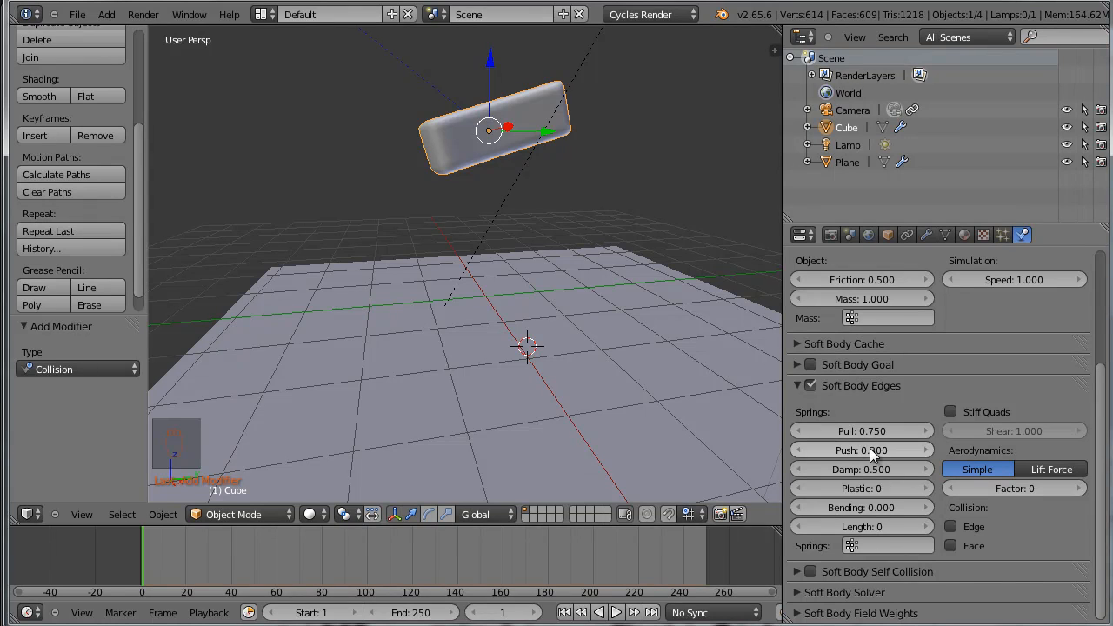
click(857, 508)
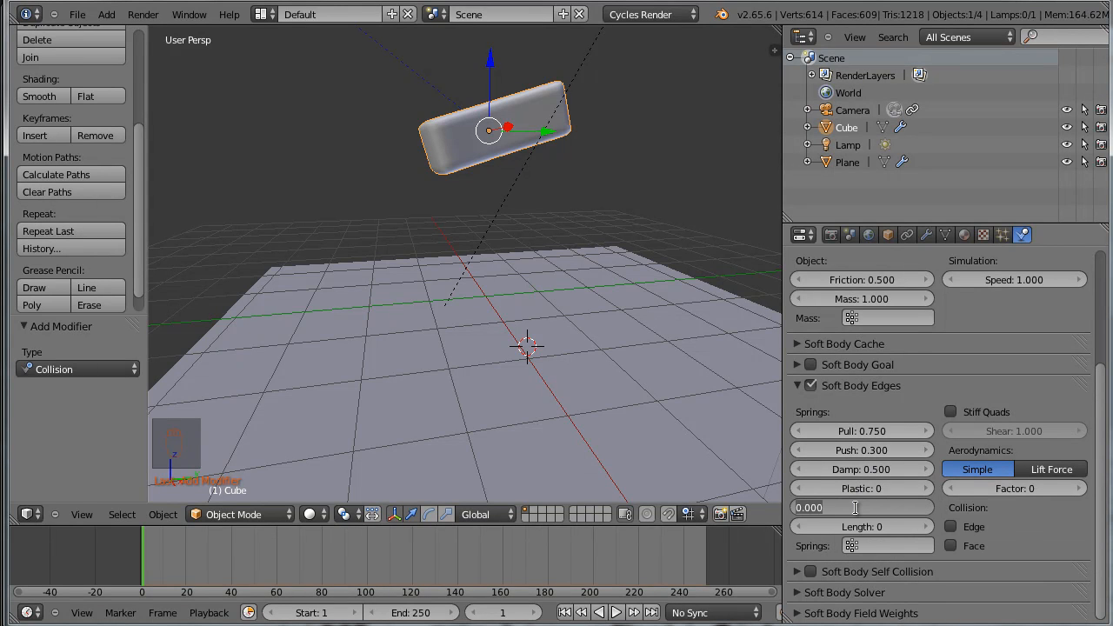
text(2)
key(Return)
Play the stiffened sponge's drop several times from different angles, returning to the first frame after each run
middle_drag(565, 203, 611, 226)
key(alt+a)
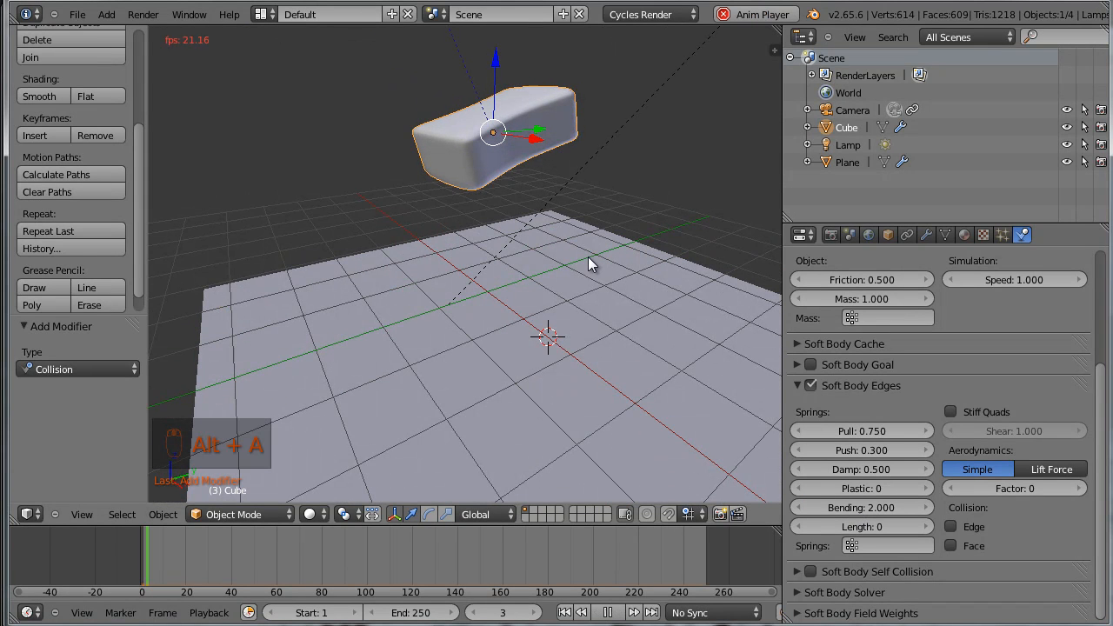
middle_drag(591, 361, 570, 323)
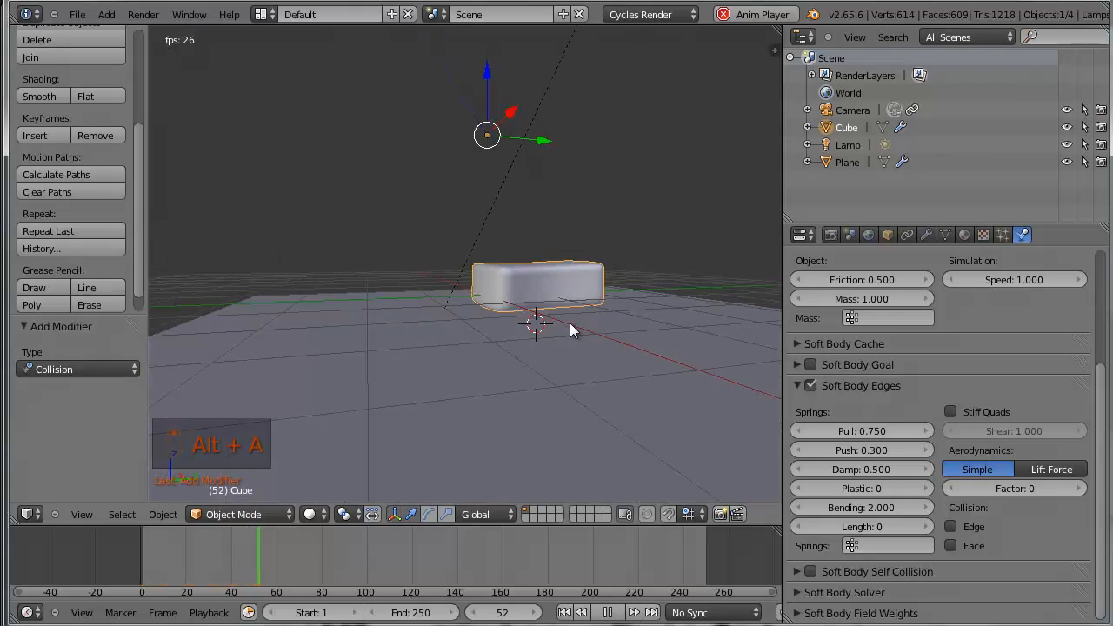
key(alt+a)
key(shift+Left)
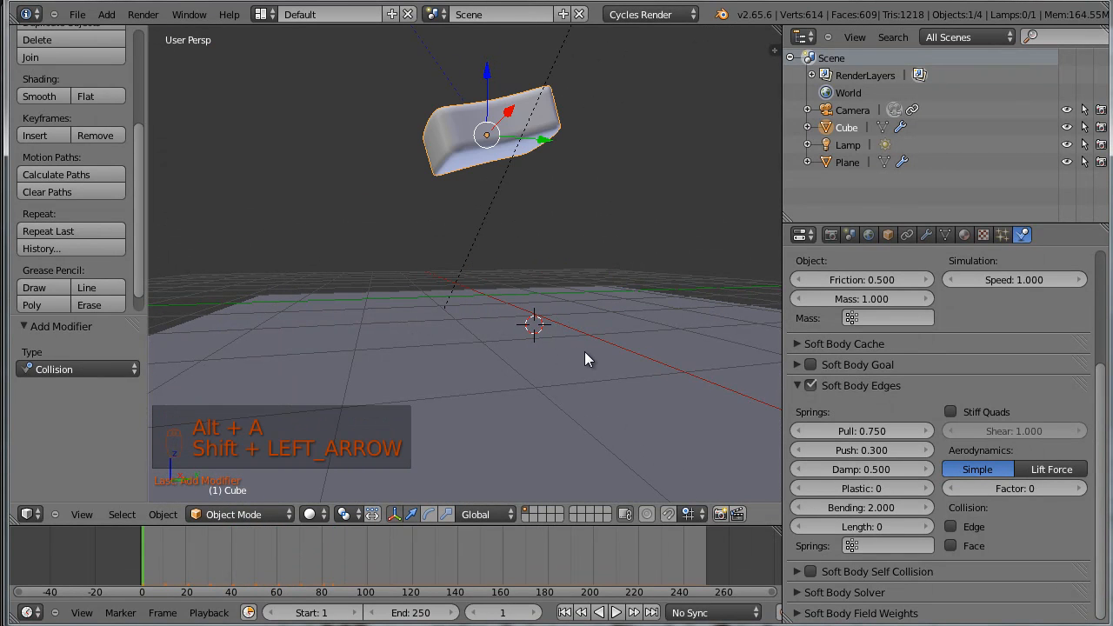
key(alt+a)
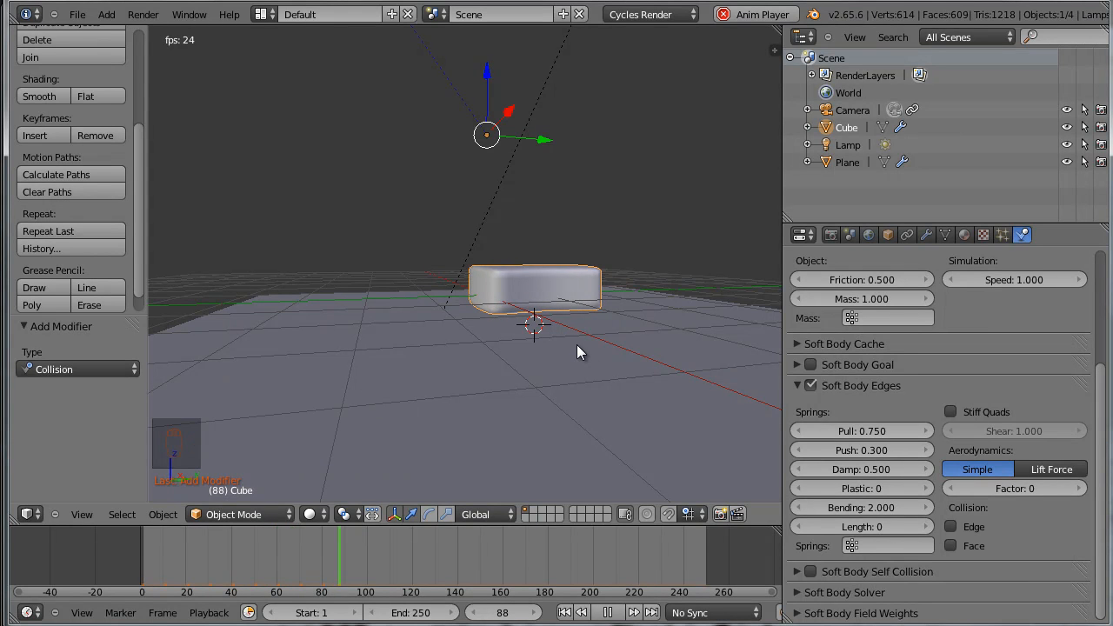
key(alt+a)
key(shift+Left)
key(alt+a)
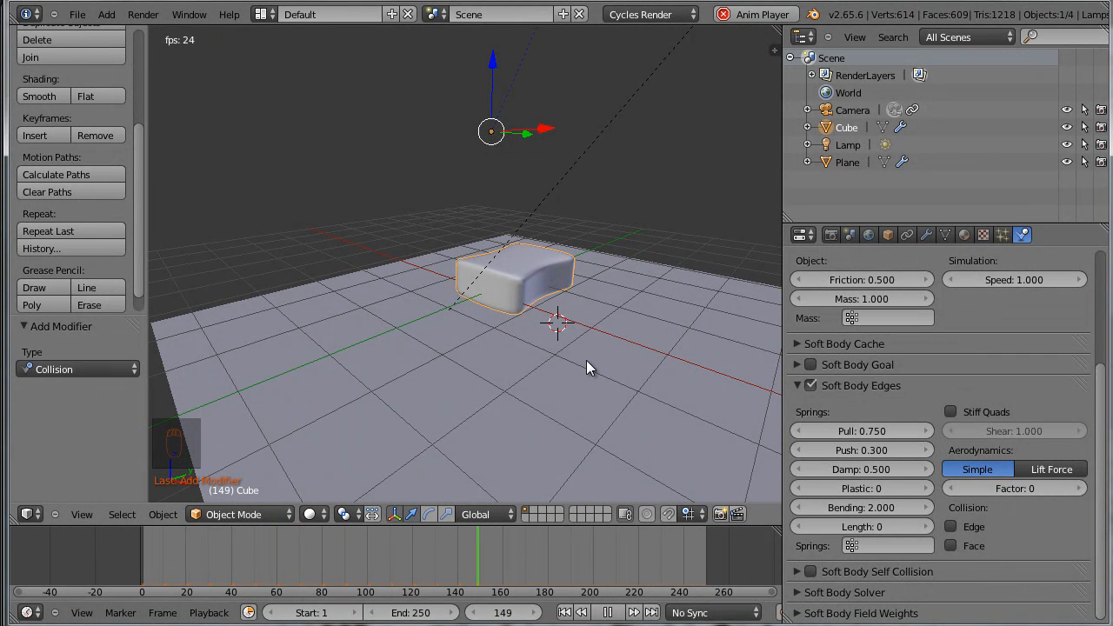
key(alt+a)
key(shift+Left)
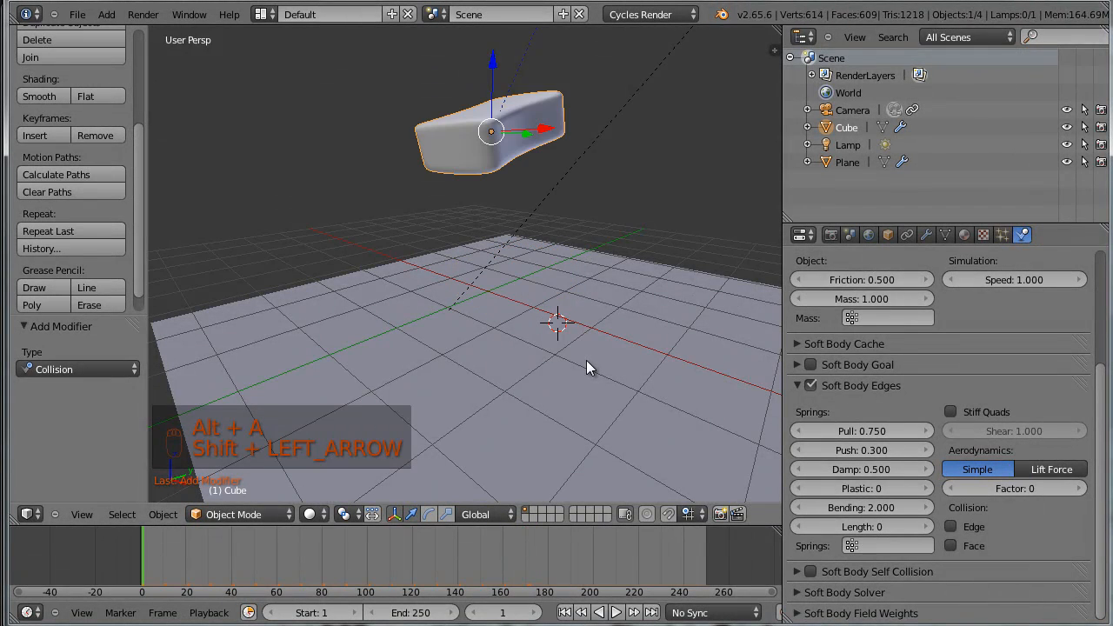
Replay the sponge's drop from side-on angles and stop playback at frame 29, while it is hitting the plane
key(alt+a)
middle_drag(540, 359, 506, 368)
key(alt+a)
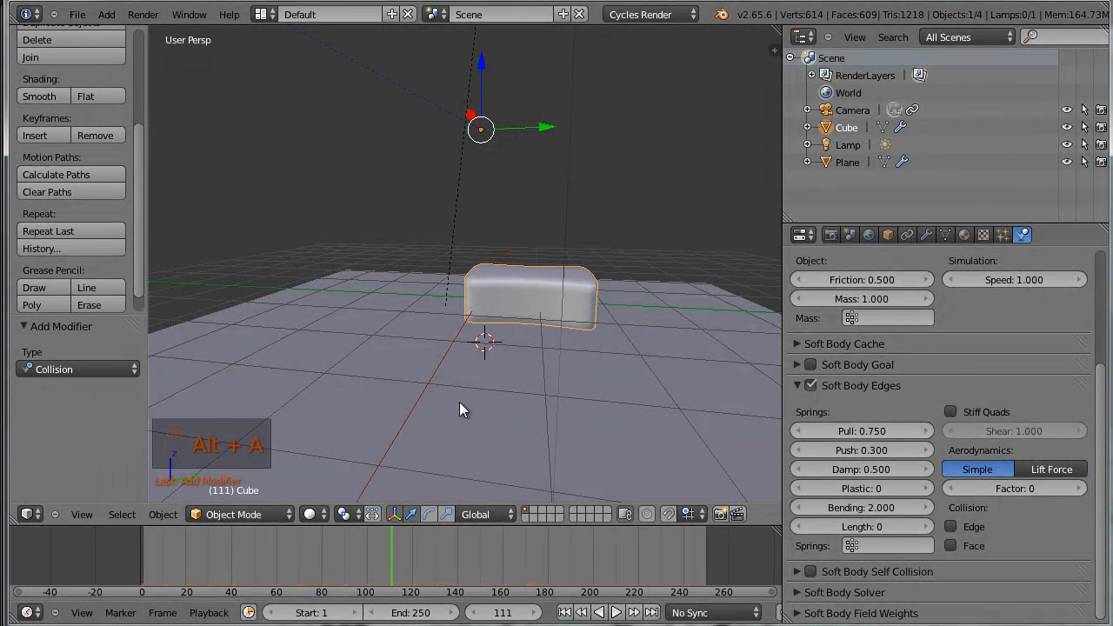
key(shift+Left)
key(alt+a)
middle_drag(469, 414, 538, 427)
key(alt+a)
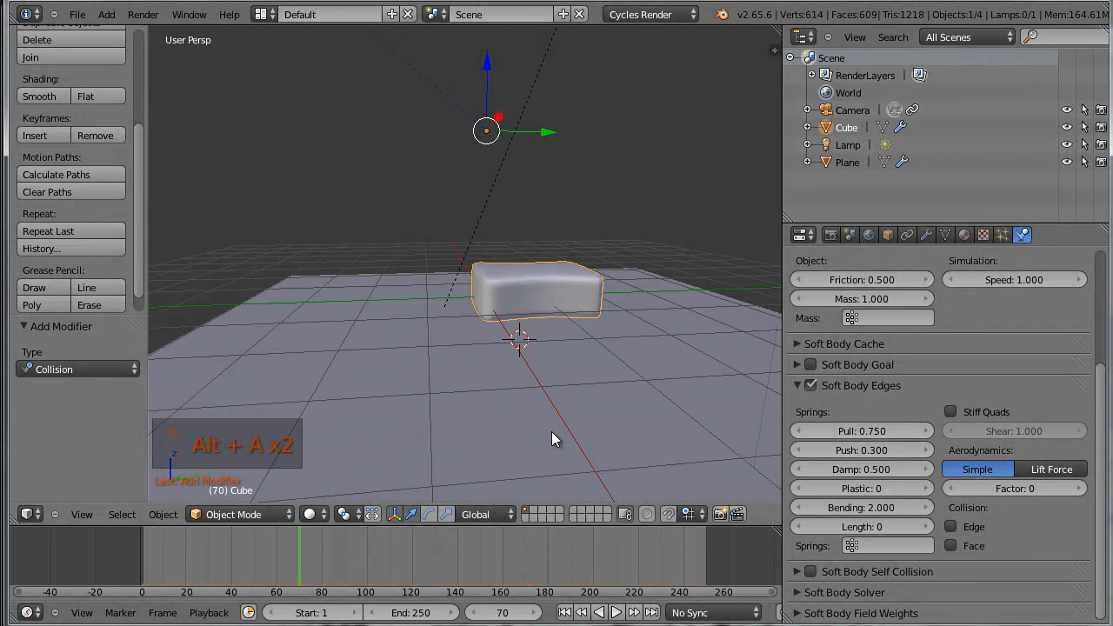
key(alt+a)
key(alt+a)
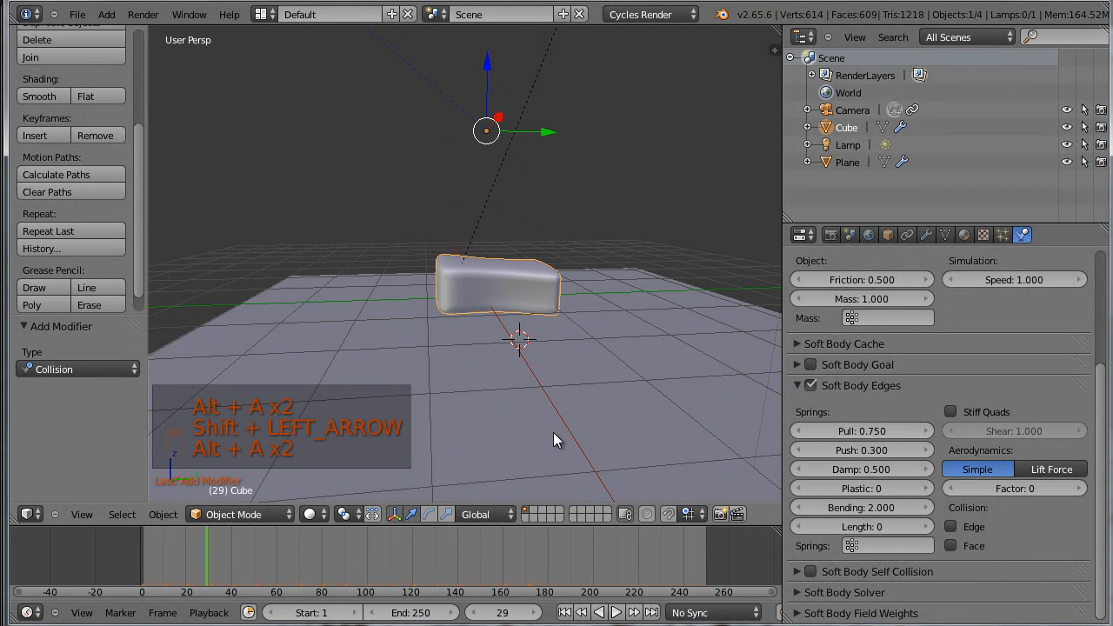
Render frame 29, examine the sponge up close in the render, and return to the 3D view to resume playback
key(F12)
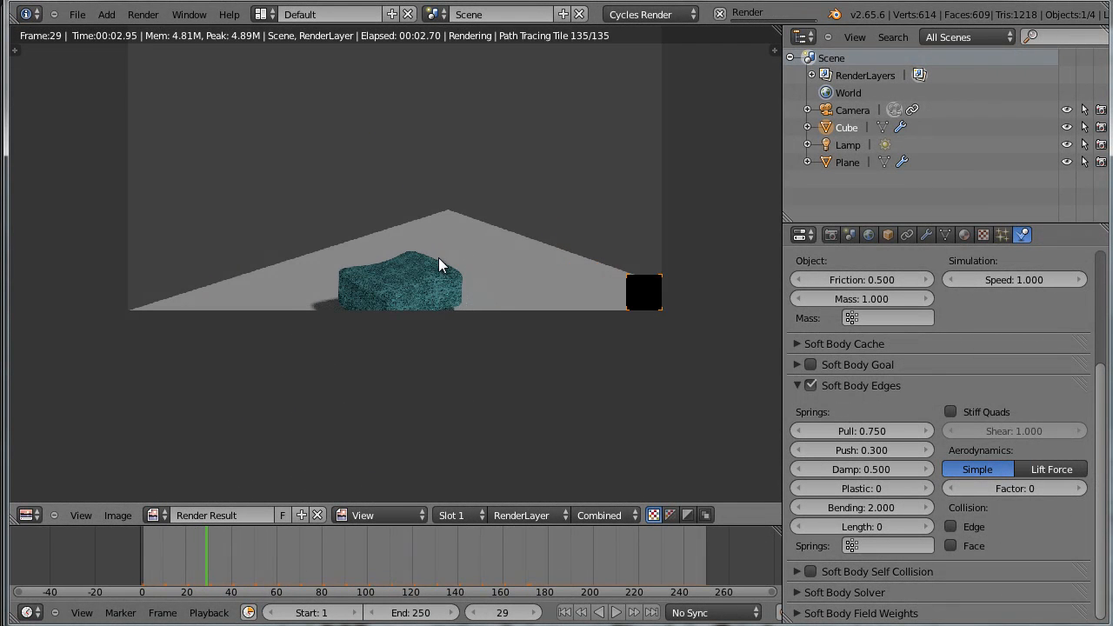
scroll(439, 261, up, 3)
scroll(430, 296, up, 2)
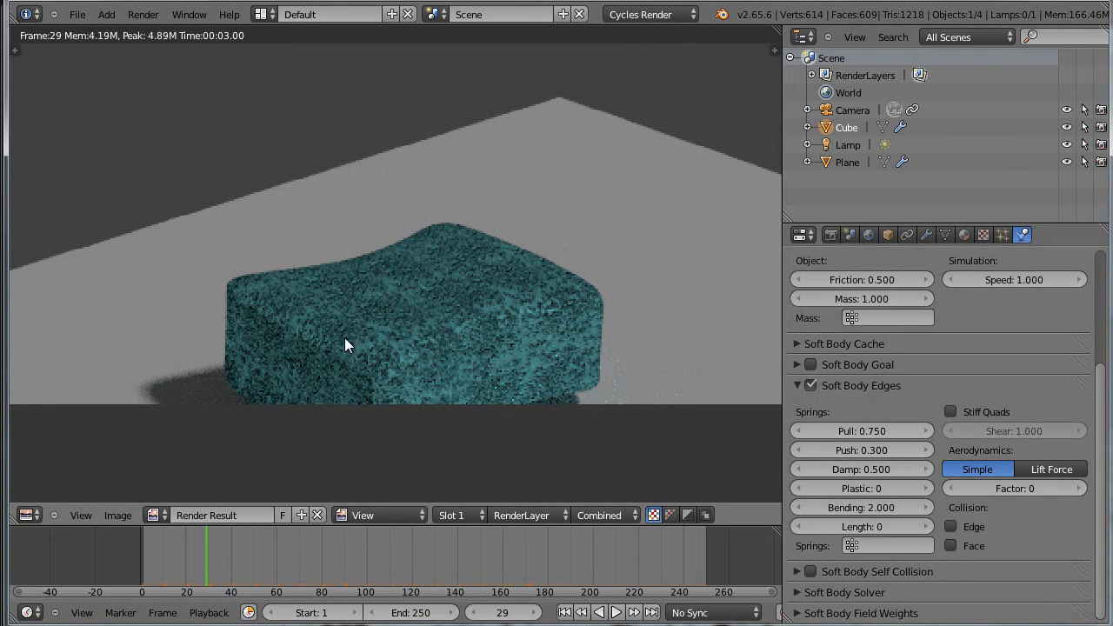
scroll(414, 342, down, 2)
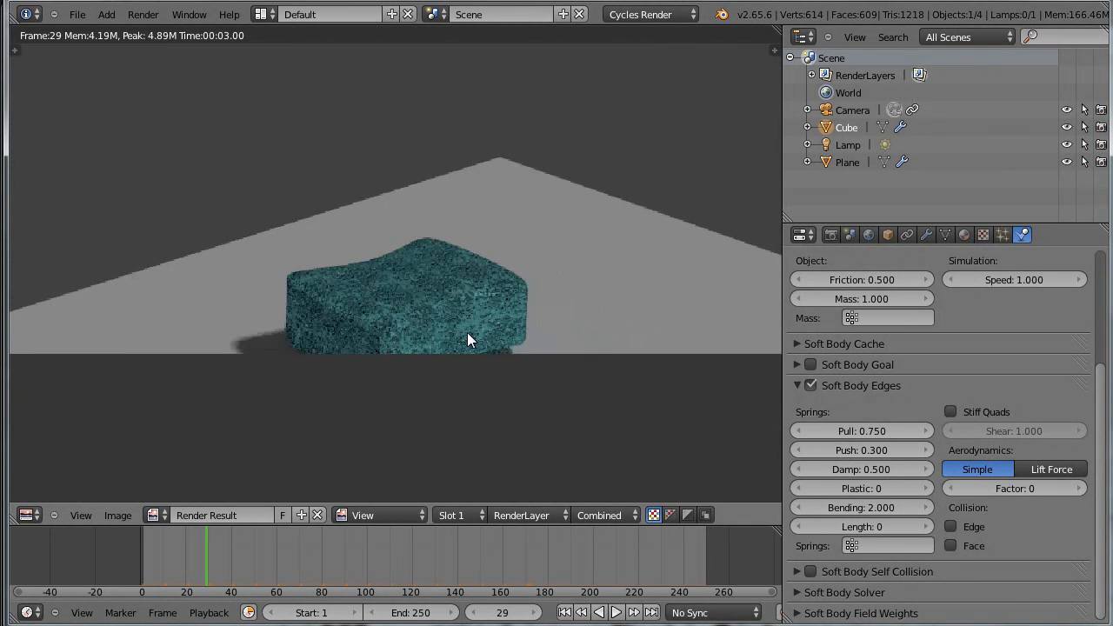
key(Escape)
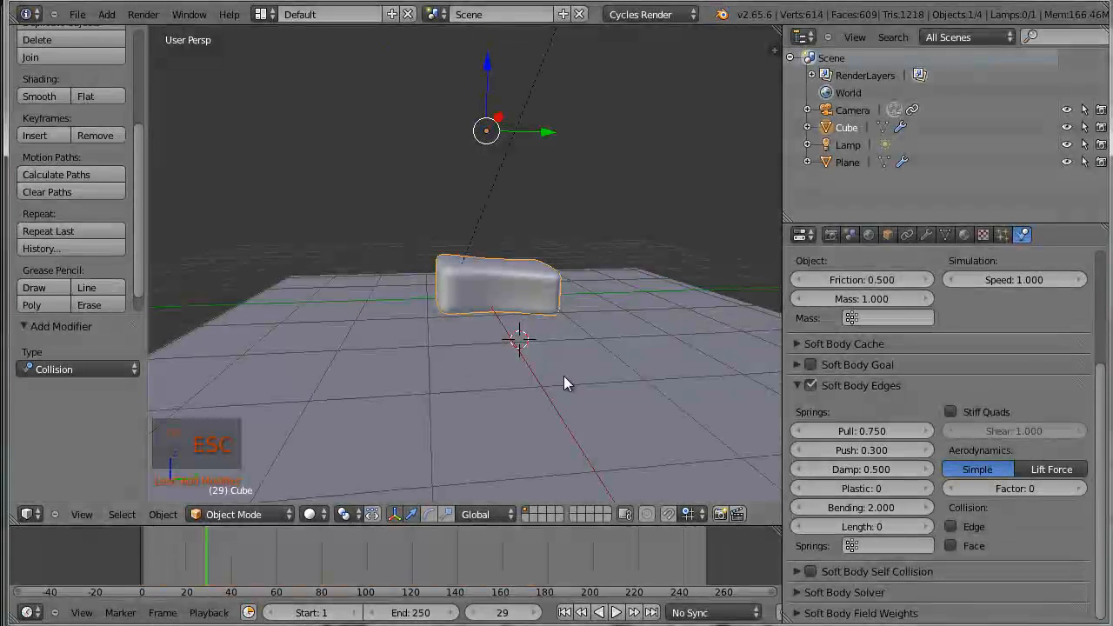
key(alt+a)
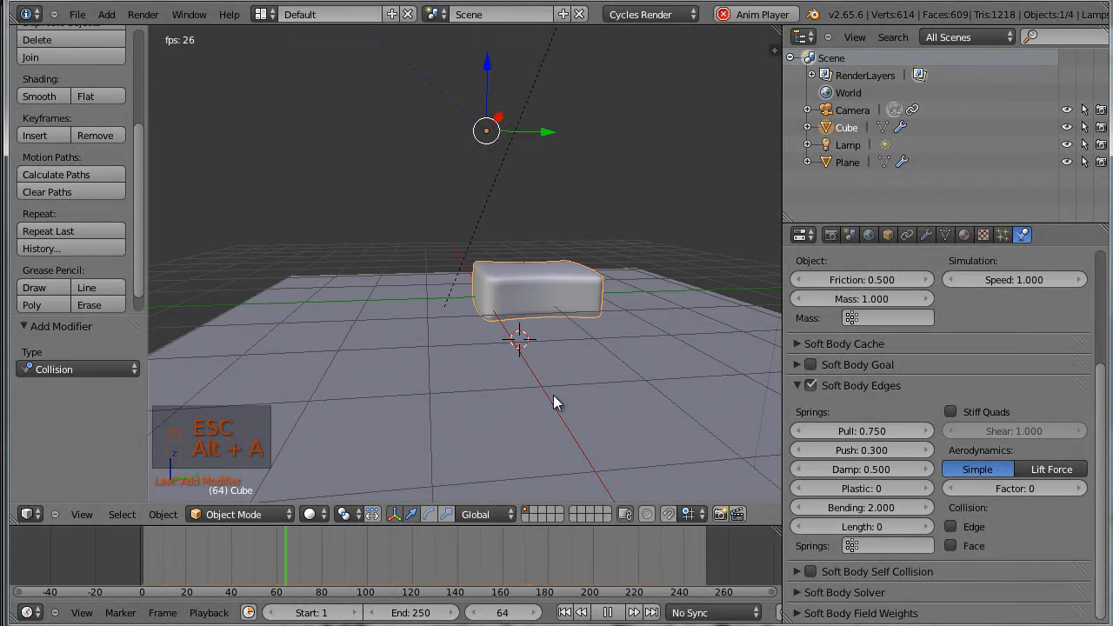